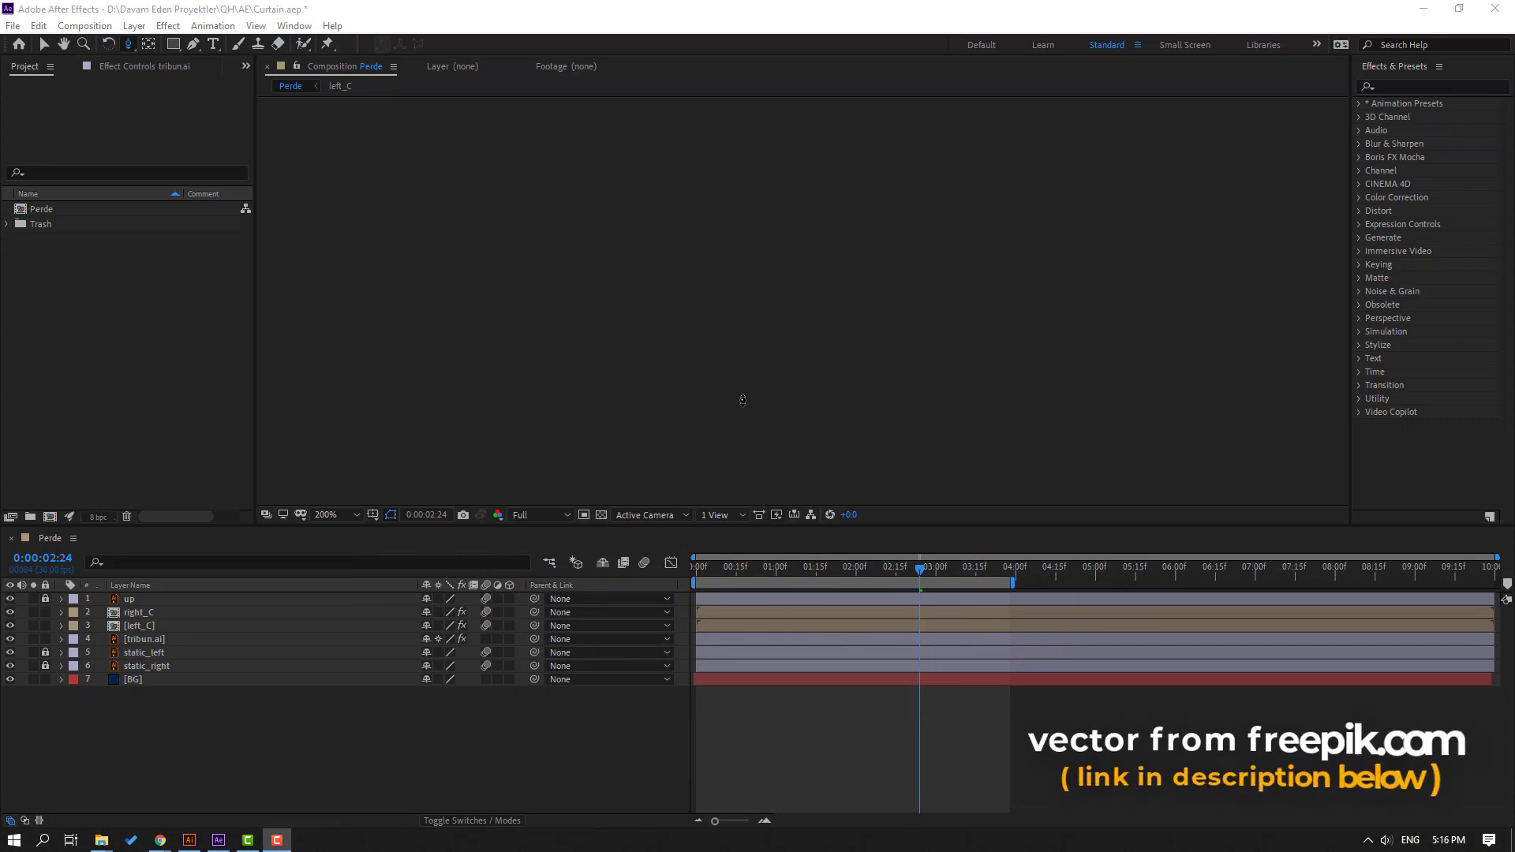
# Import the Woman_Character Illustrator file into the project as a Composition - Retain Layer Sizes
pyautogui.click(45, 44)
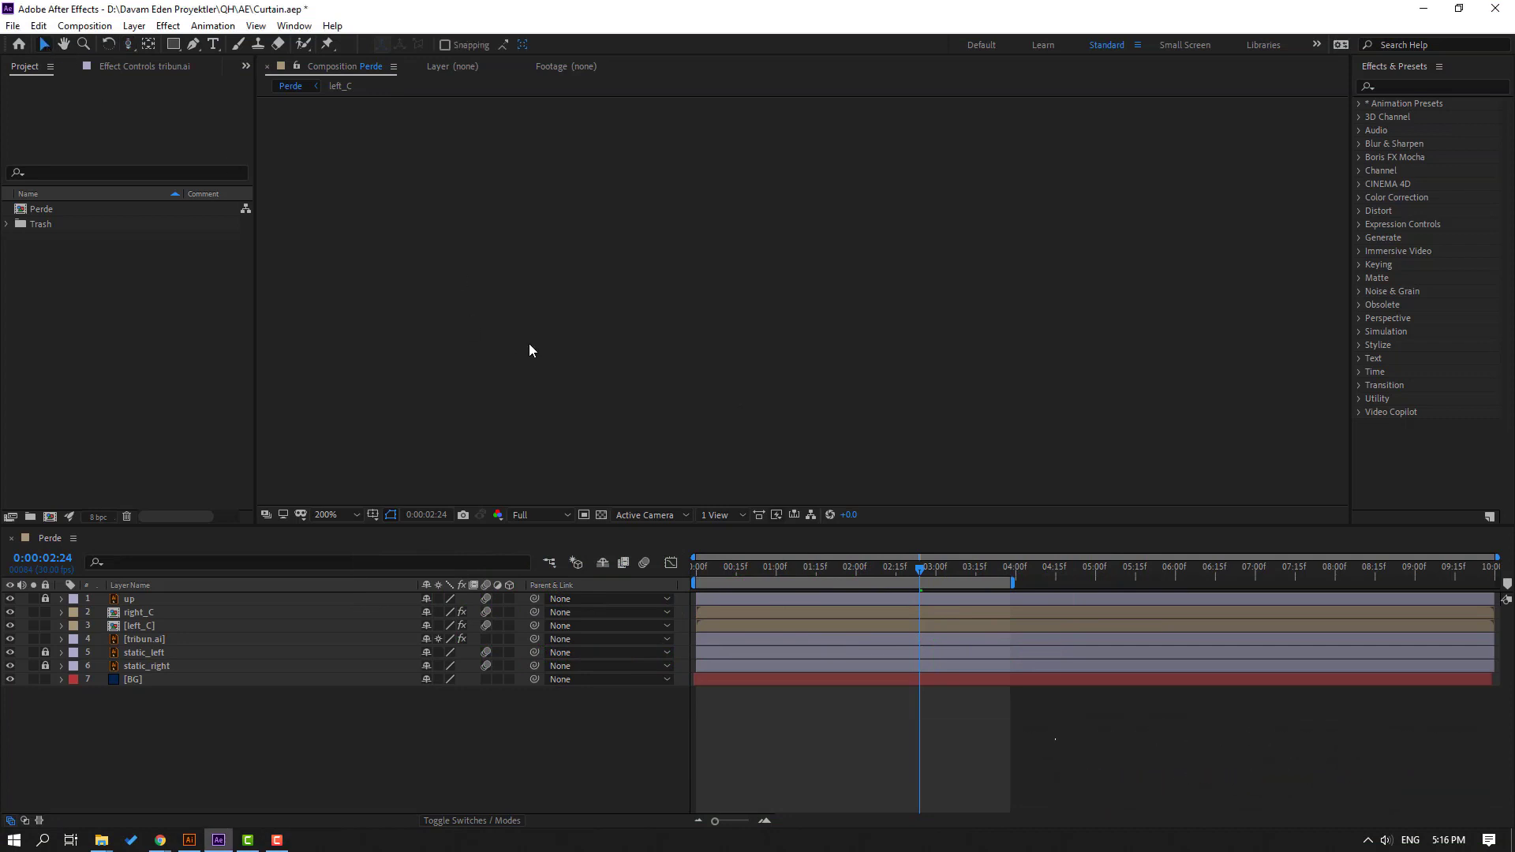
pyautogui.click(79, 320)
pyautogui.rightClick(69, 287)
pyautogui.moveTo(111, 368)
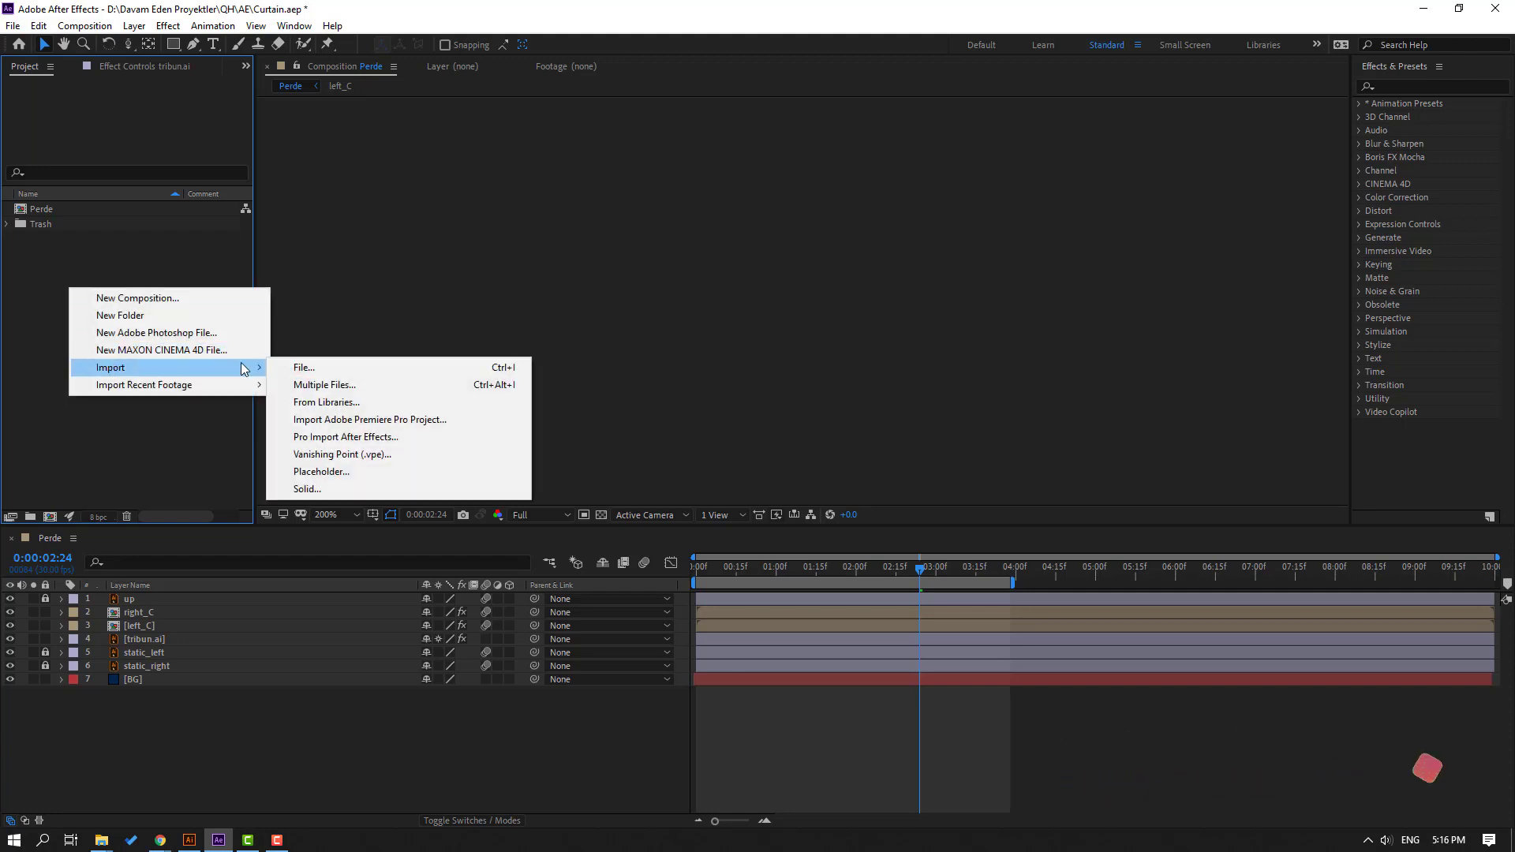
pyautogui.click(371, 364)
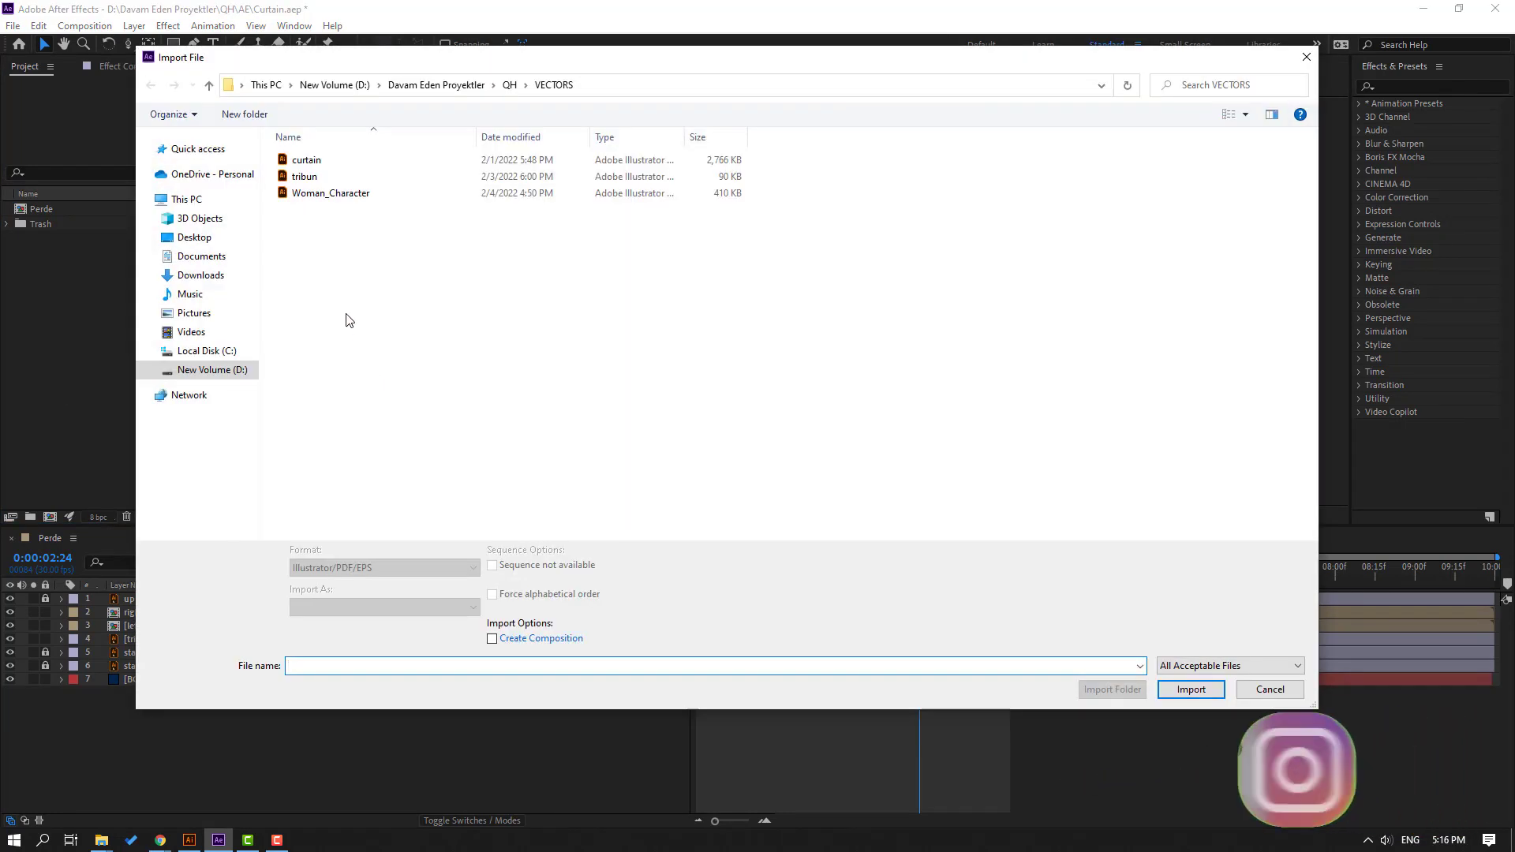
pyautogui.click(335, 195)
pyautogui.click(338, 607)
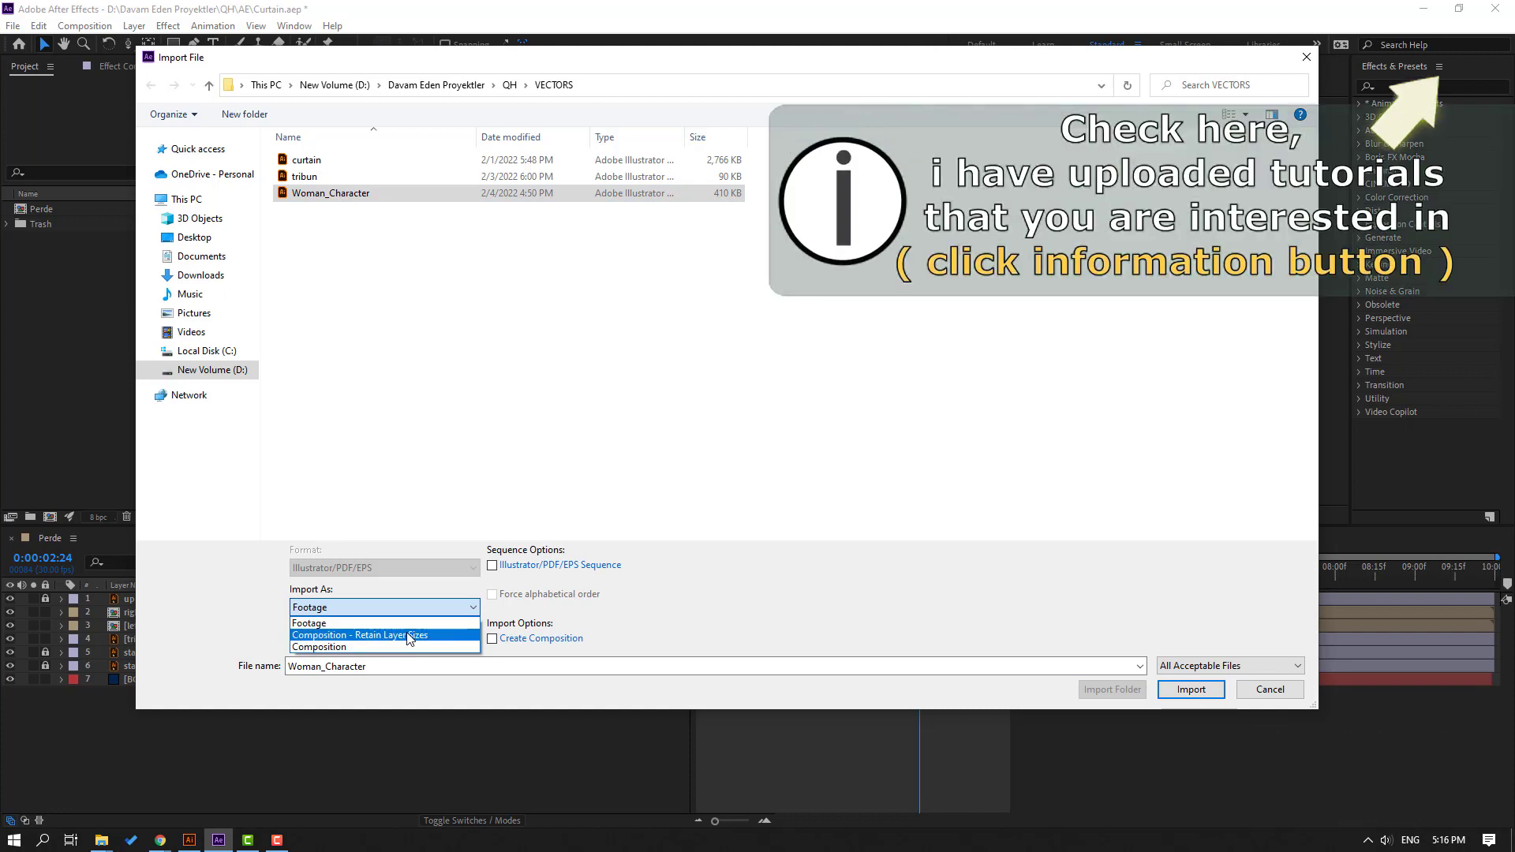
pyautogui.click(390, 636)
pyautogui.click(1191, 690)
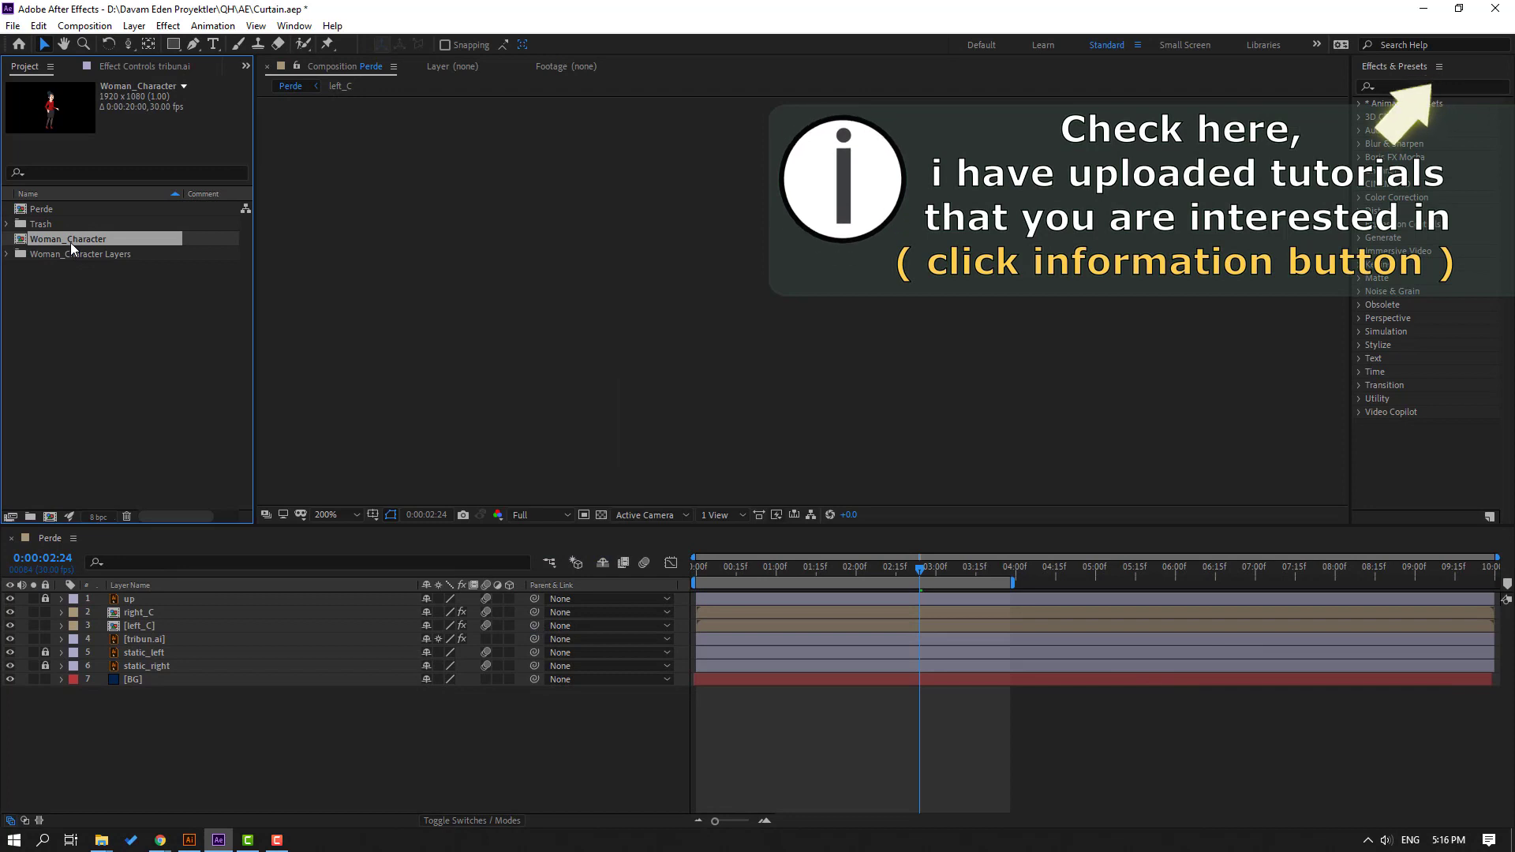
# Open the imported Woman_Character composition
pyautogui.doubleClick(70, 243)
pyautogui.scroll(-4, 745, 418)
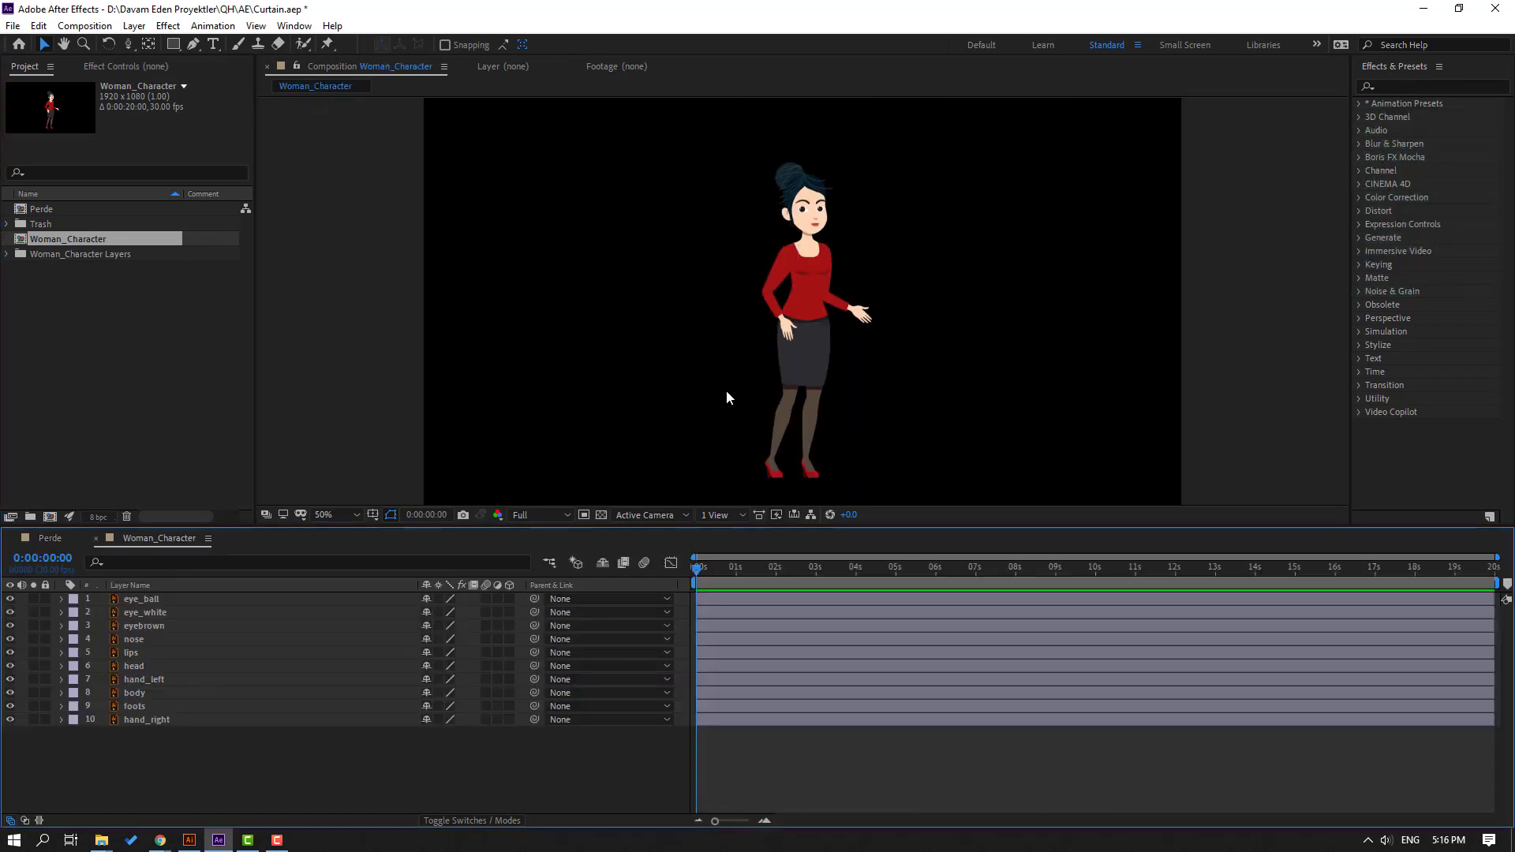
pyautogui.scroll(1, 671, 434)
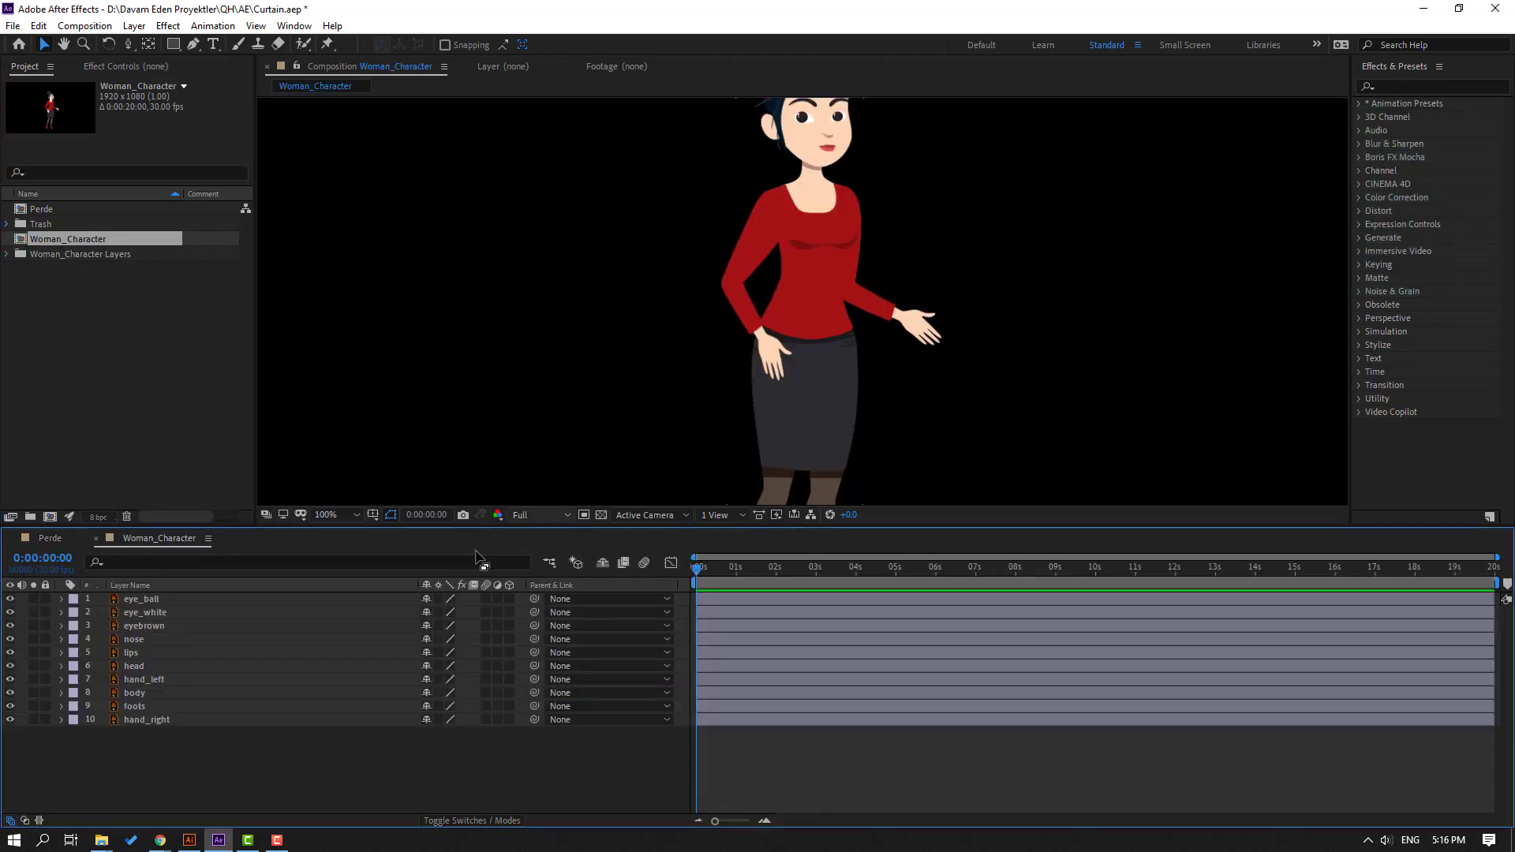
# Parent the eye_ball, eye_white, eyebrown, nose and lips layers to the head layer
pyautogui.click(158, 601)
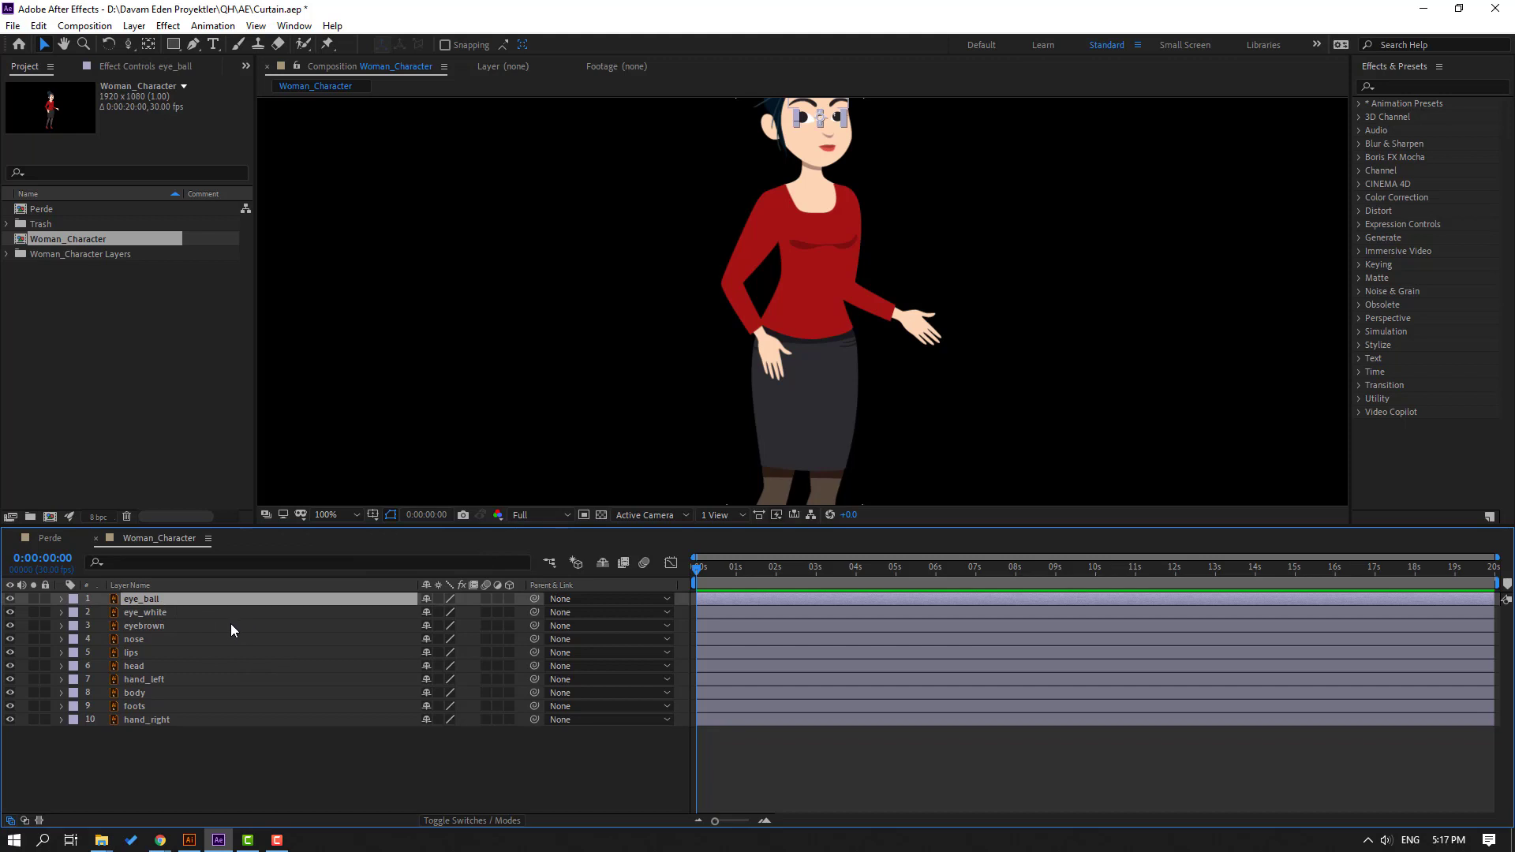
pyautogui.keyDown('shift'); pyautogui.click(163, 614); pyautogui.keyUp('shift')
pyautogui.keyDown('shift'); pyautogui.click(167, 630); pyautogui.keyUp('shift')
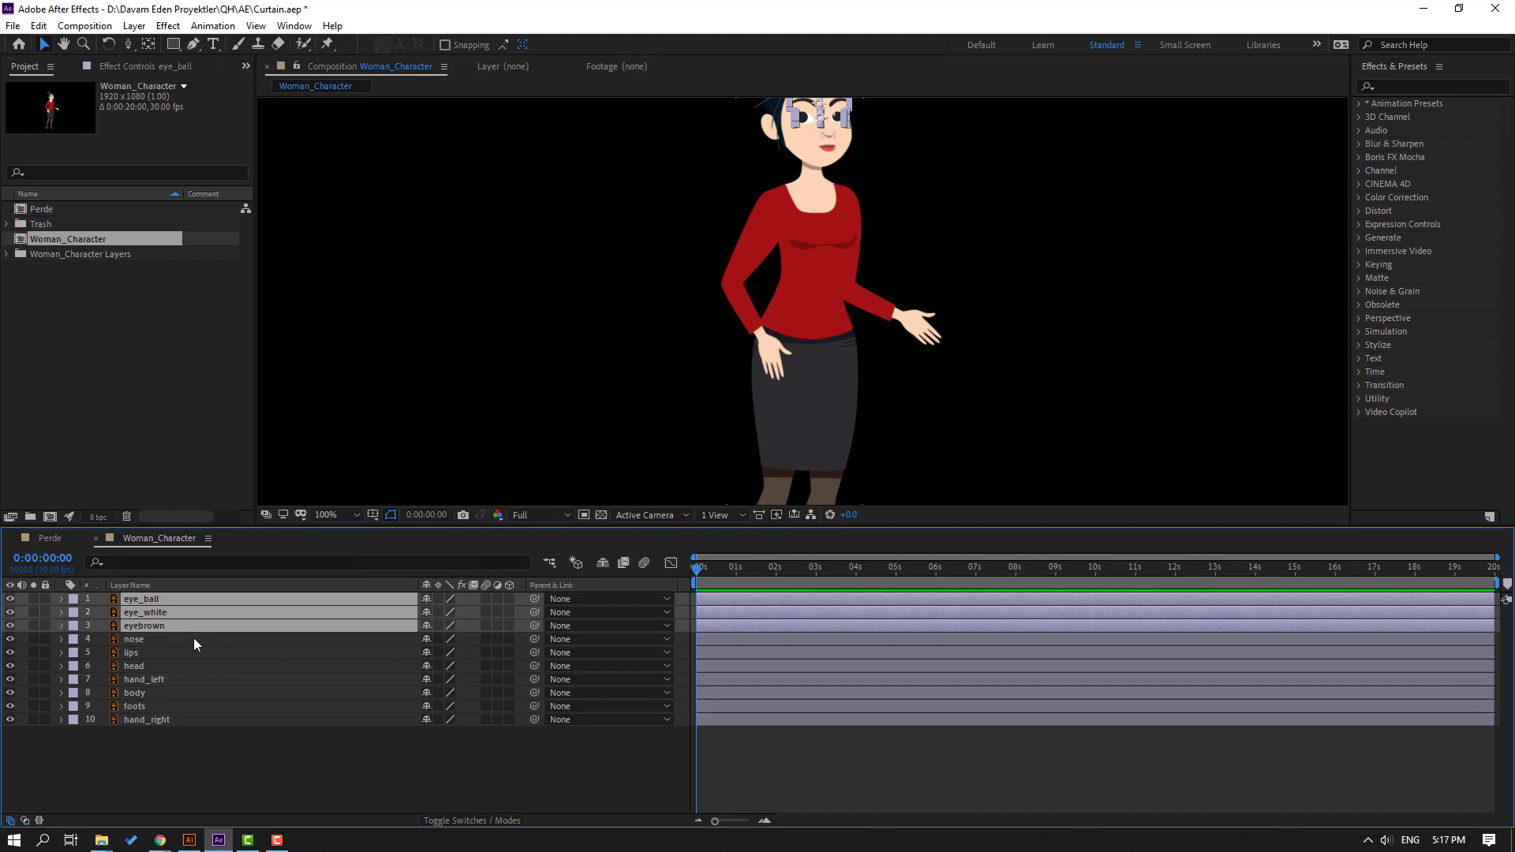
pyautogui.keyDown('shift'); pyautogui.click(143, 641); pyautogui.keyUp('shift')
pyautogui.keyDown('shift'); pyautogui.click(145, 654); pyautogui.keyUp('shift')
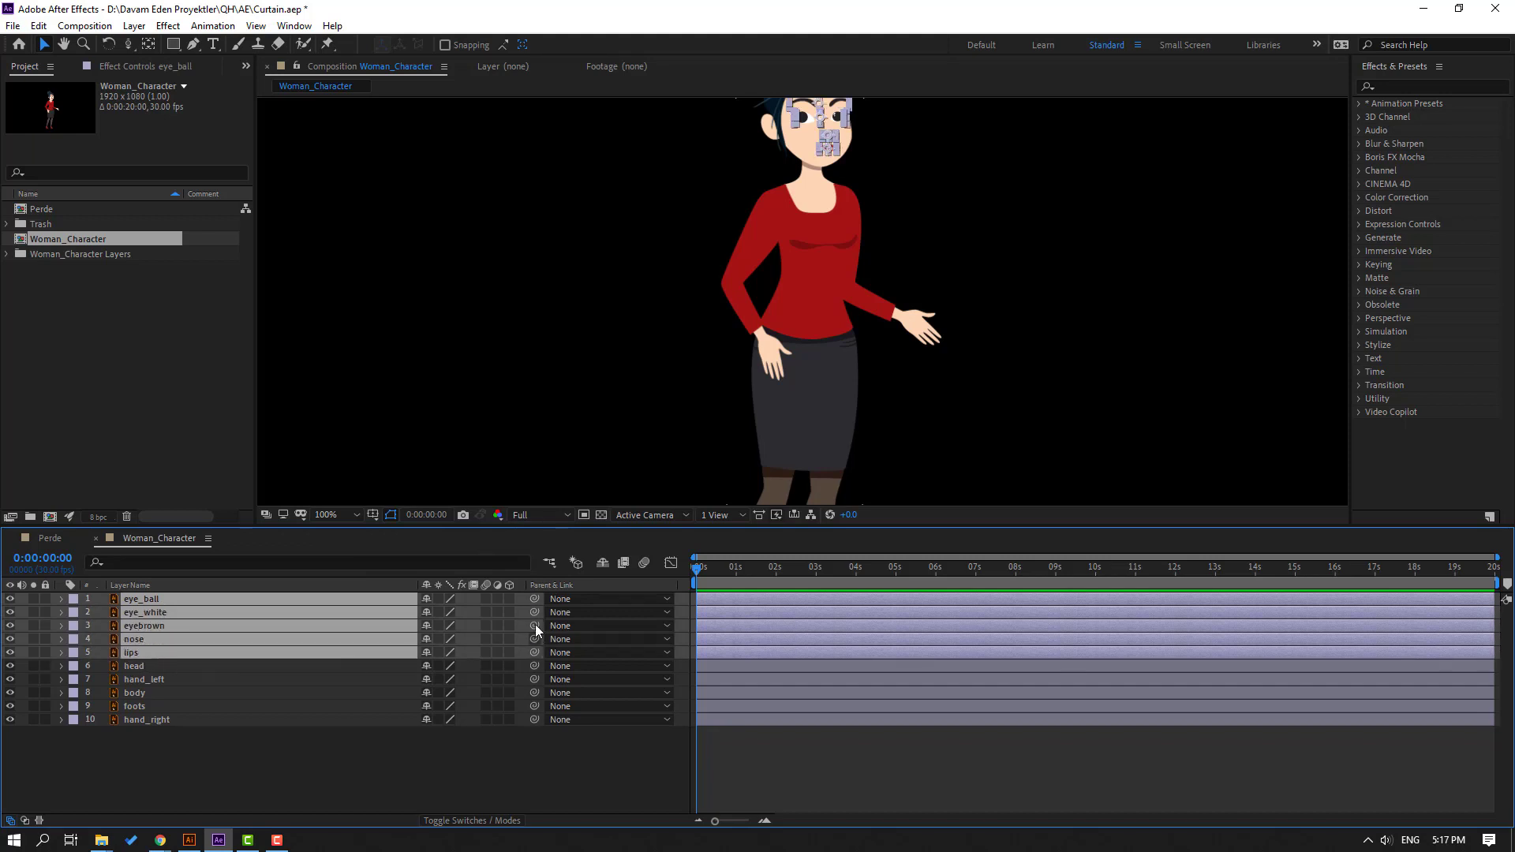
pyautogui.moveTo(533, 600); pyautogui.dragTo(128, 669)
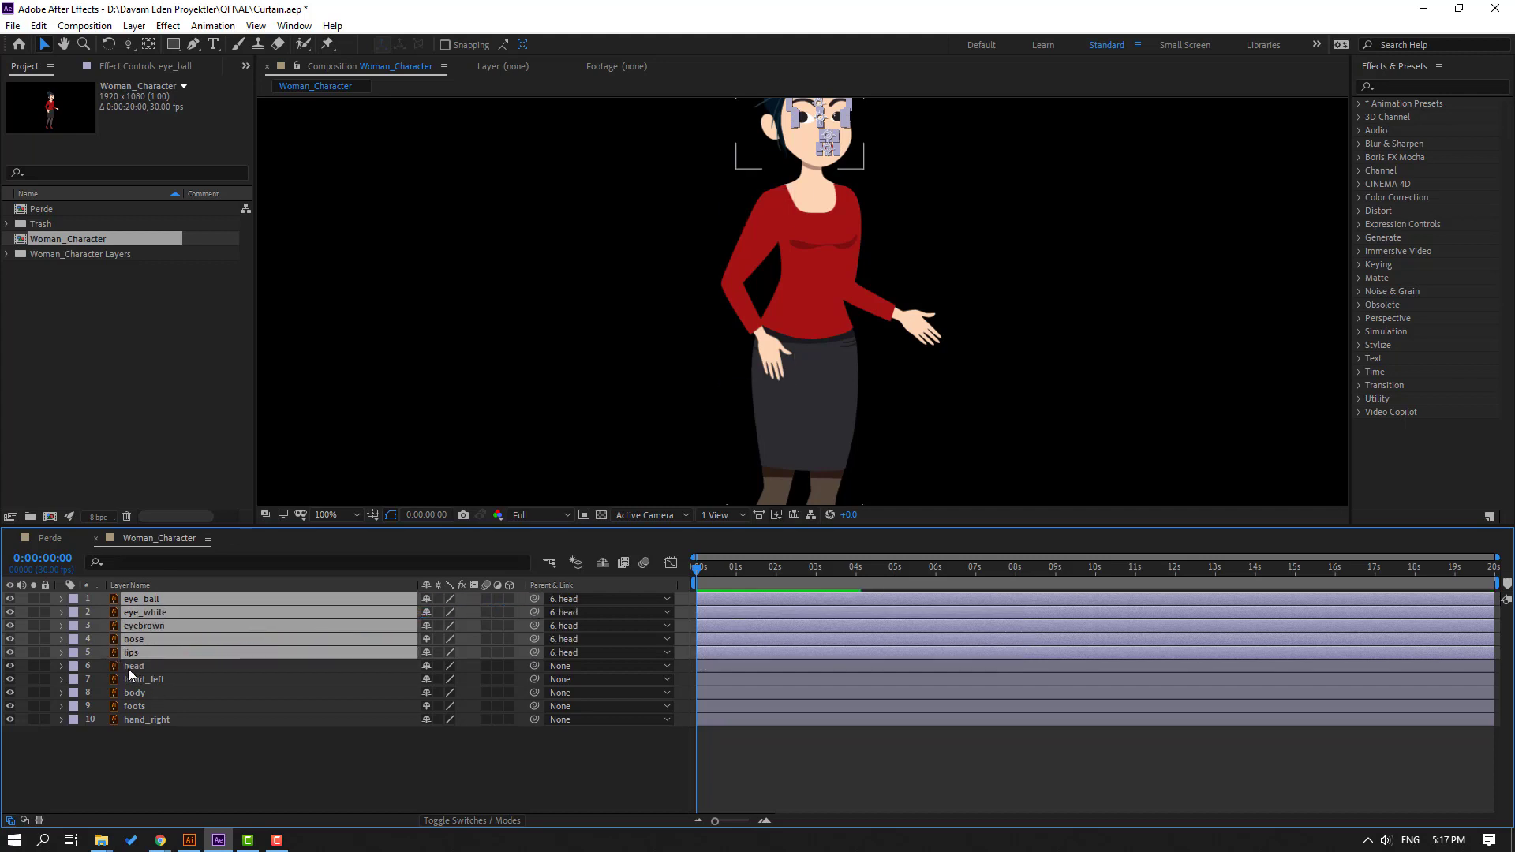
# Solo the head layer and turn on the transparency grid in the composition view
pyautogui.click(128, 667)
pyautogui.click(33, 666)
pyautogui.moveTo(751, 252); pyautogui.dragTo(665, 386)
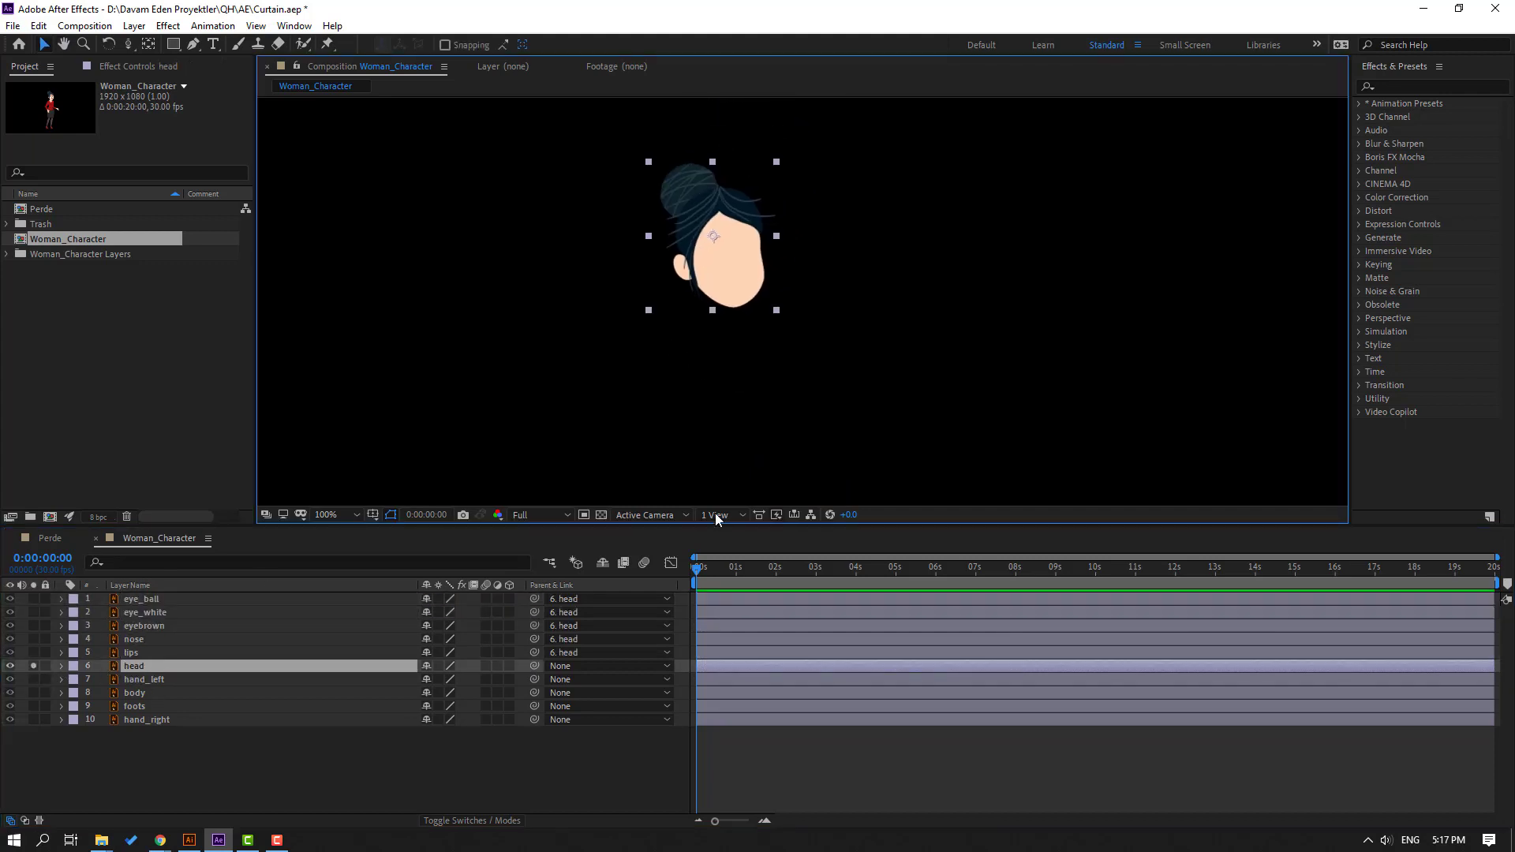
pyautogui.click(602, 514)
pyautogui.scroll(3, 757, 209)
pyautogui.scroll(-1, 718, 234)
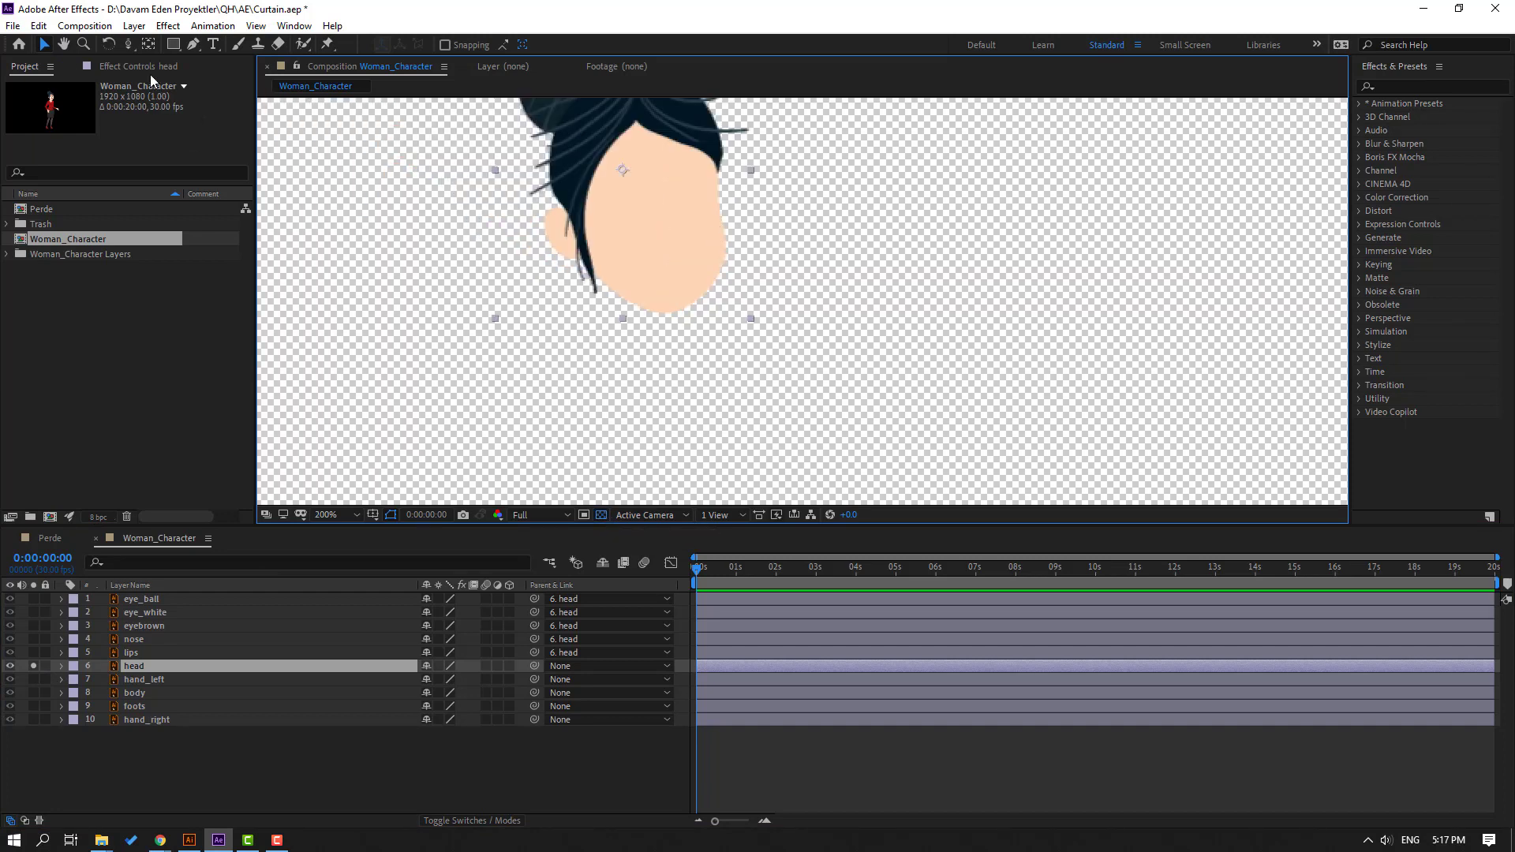
# Move the head layer's anchor point down to the chin with the Pan Behind tool and end its solo
pyautogui.click(147, 46)
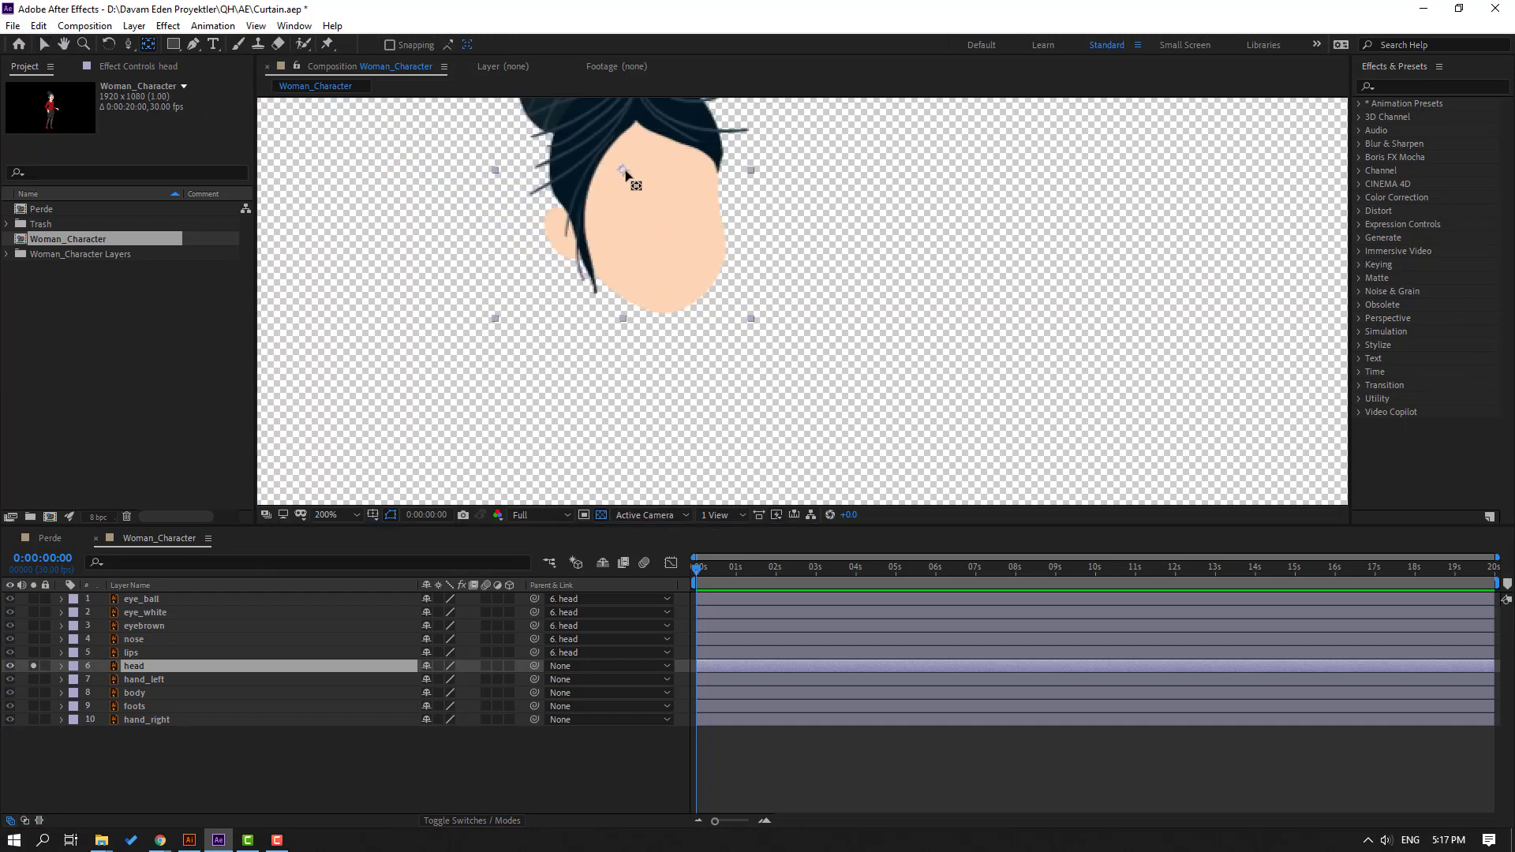
pyautogui.moveTo(623, 171); pyautogui.dragTo(649, 307)
pyautogui.press('v')
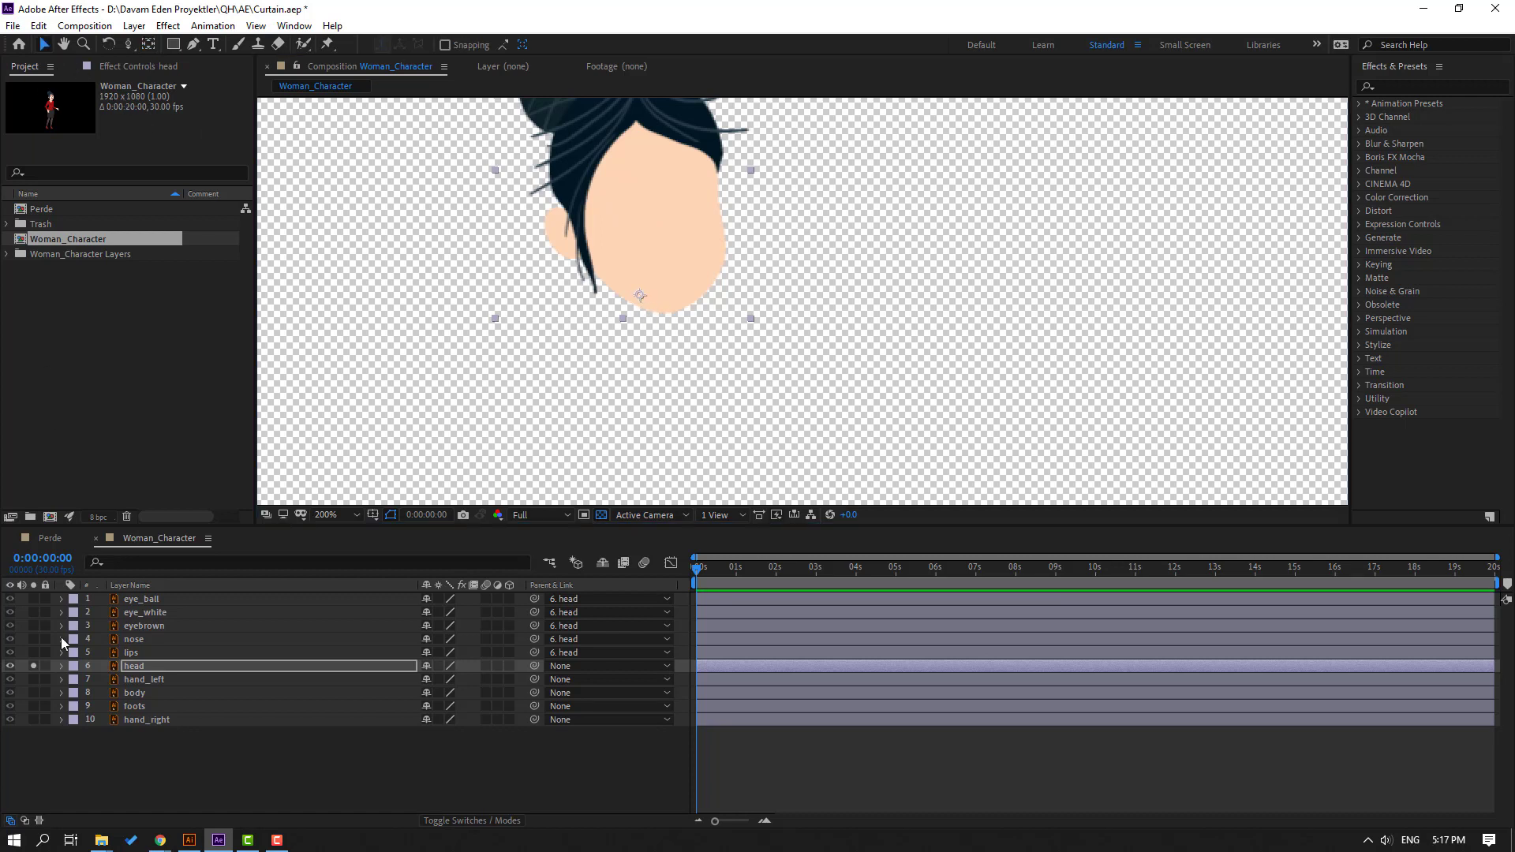
pyautogui.click(34, 666)
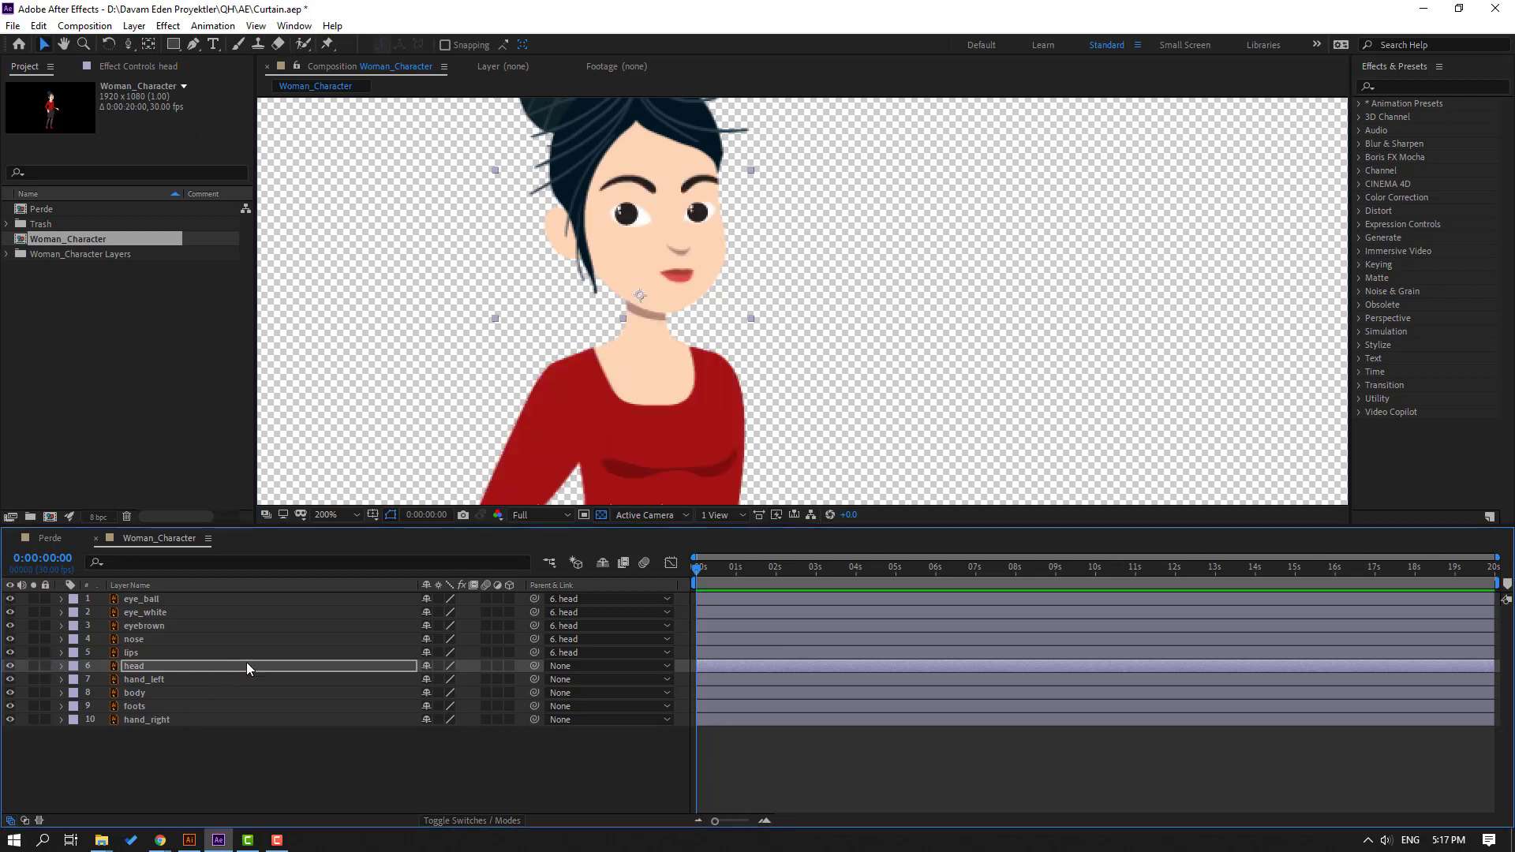
# Try rotating the head layer around its repositioned anchor point
pyautogui.press('r')
pyautogui.moveTo(438, 678); pyautogui.dragTo(451, 698)
pyautogui.click(63, 667)
# Parent the head layer to the body layer
pyautogui.click(150, 668)
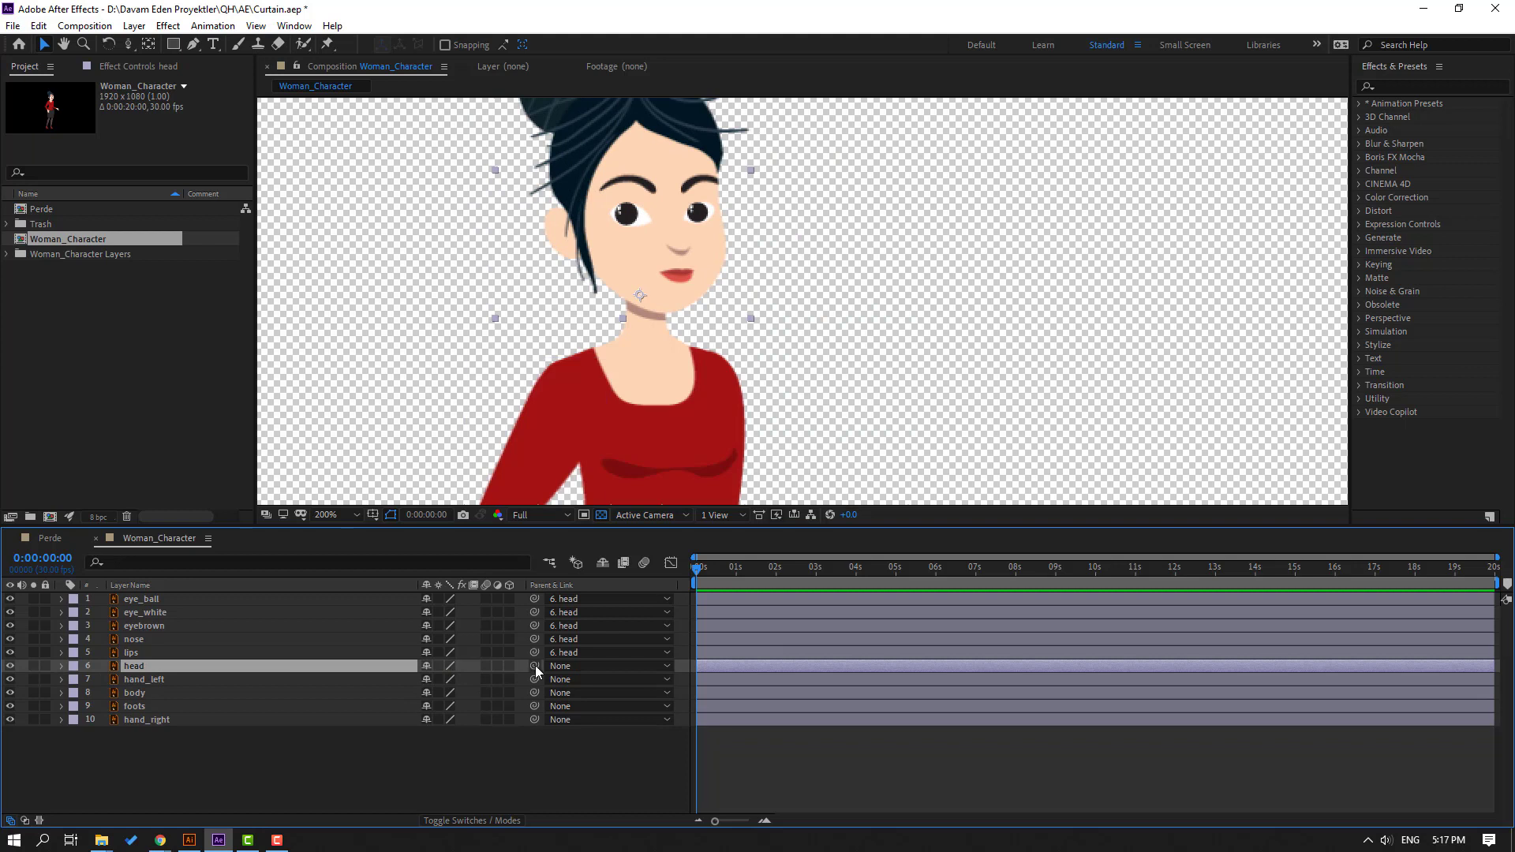
pyautogui.moveTo(535, 665); pyautogui.dragTo(221, 694)
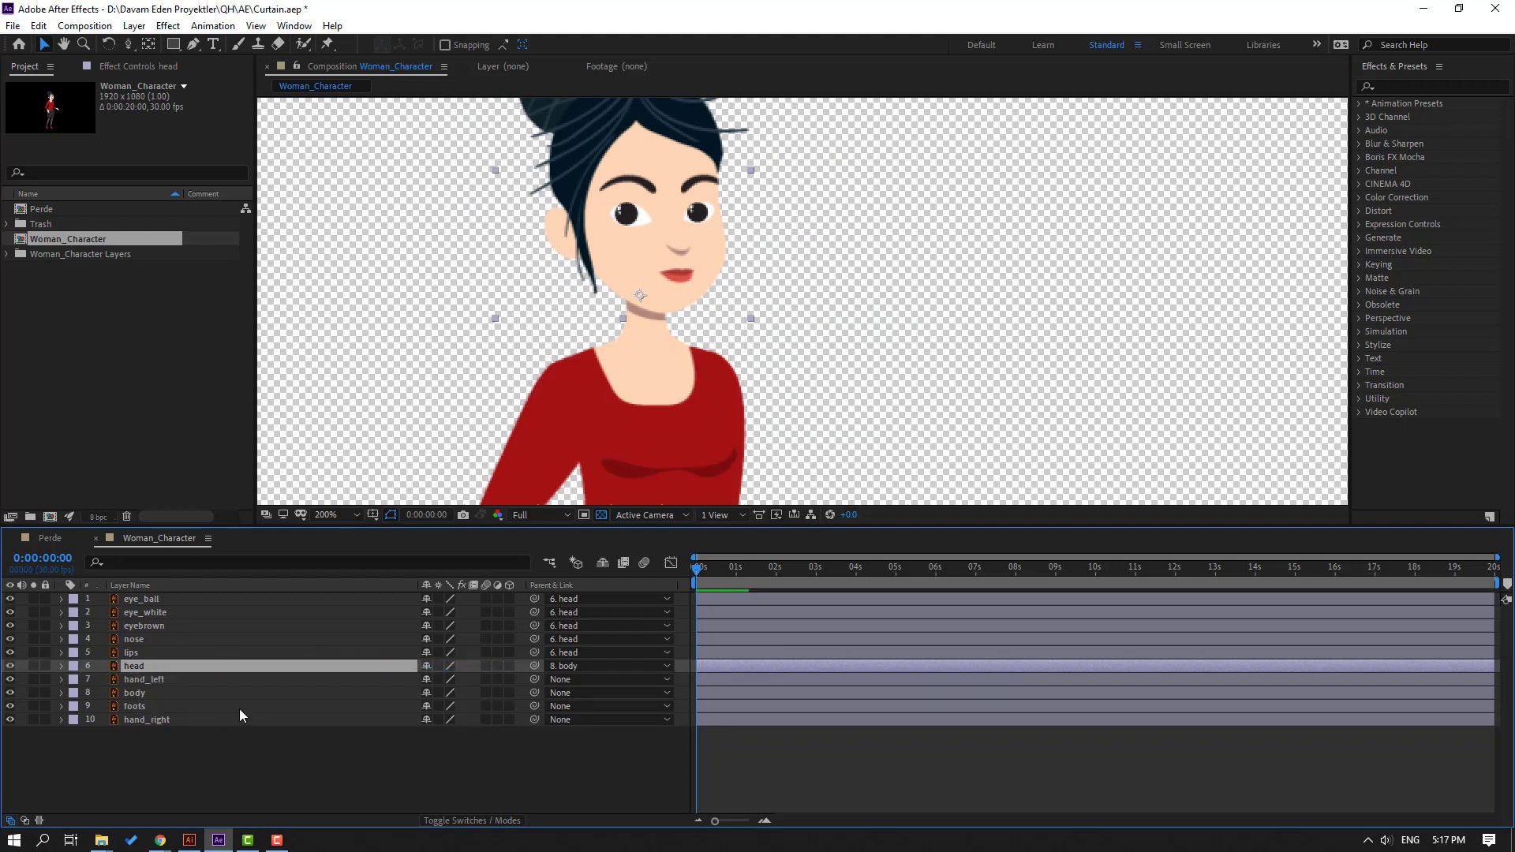
# Solo the body layer, move its anchor point to the lower hem of the red top, and end the solo
pyautogui.click(139, 696)
pyautogui.click(33, 693)
pyautogui.scroll(-5, 473, 237)
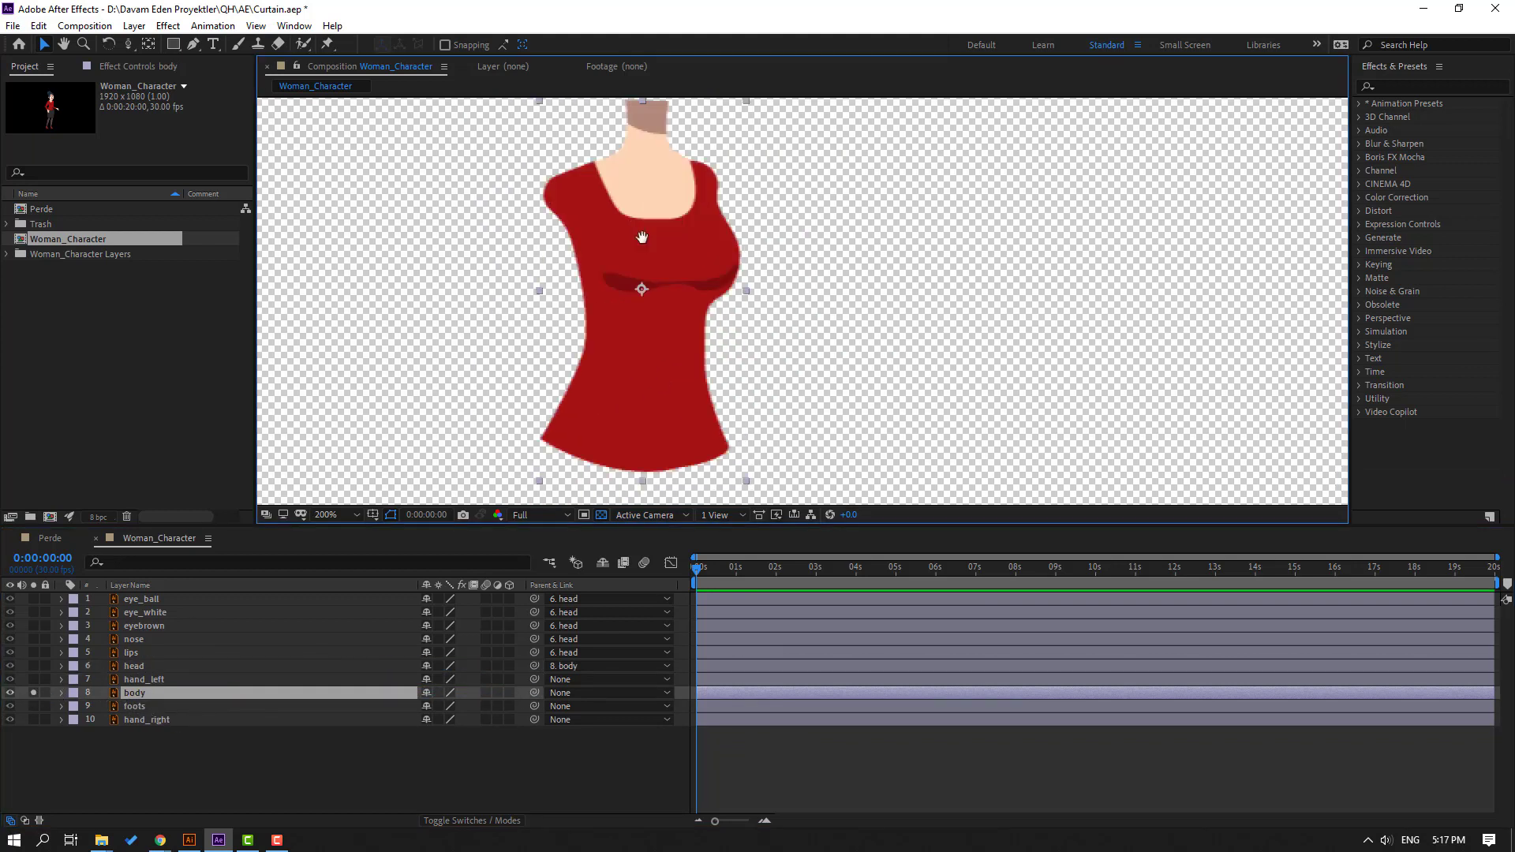
pyautogui.click(146, 45)
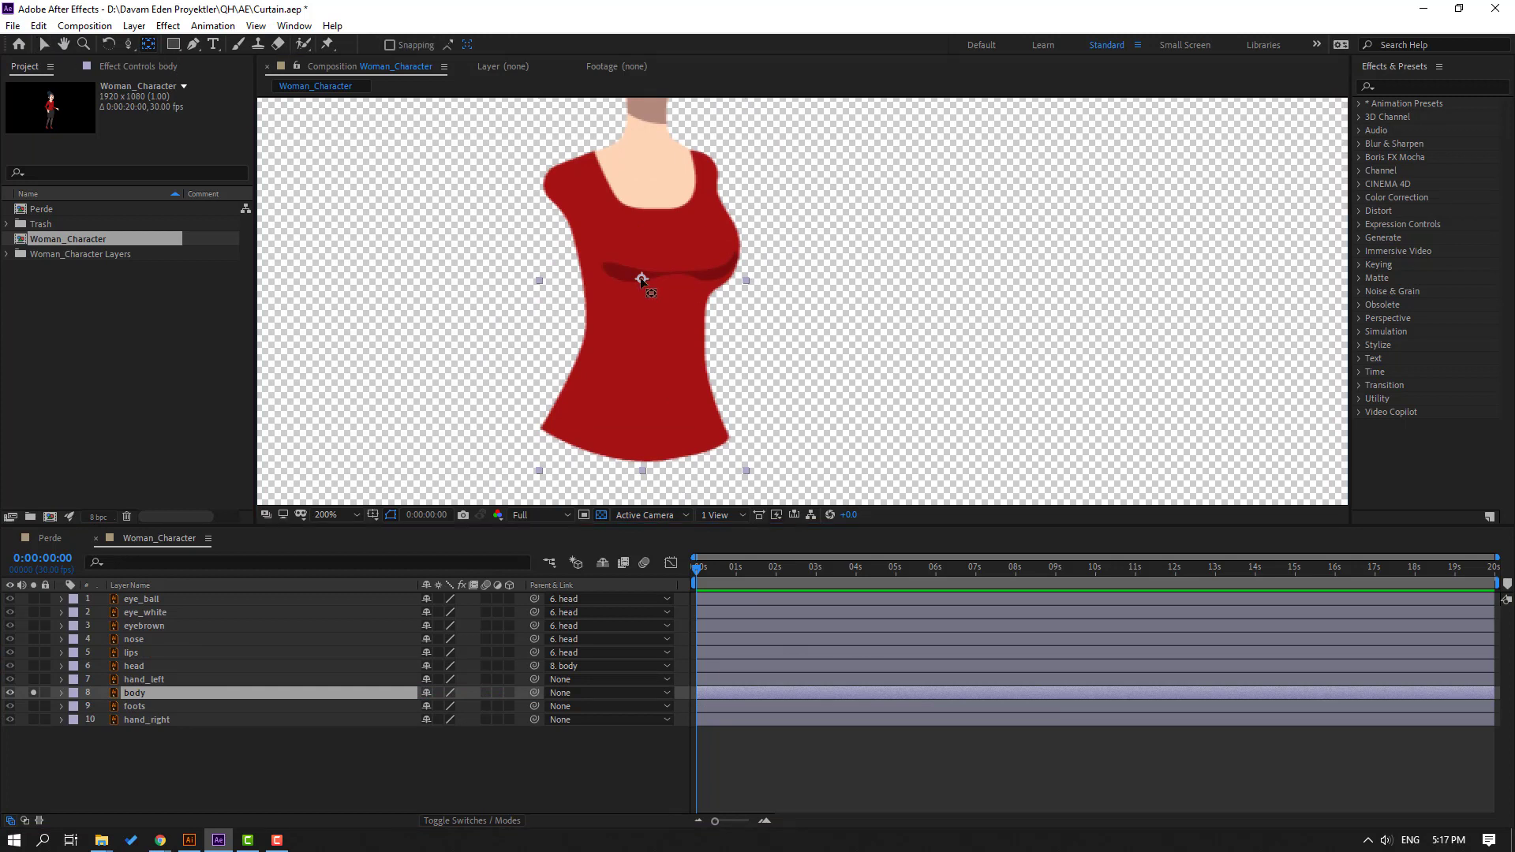
pyautogui.moveTo(641, 278); pyautogui.dragTo(636, 375)
pyautogui.moveTo(645, 449); pyautogui.dragTo(644, 452)
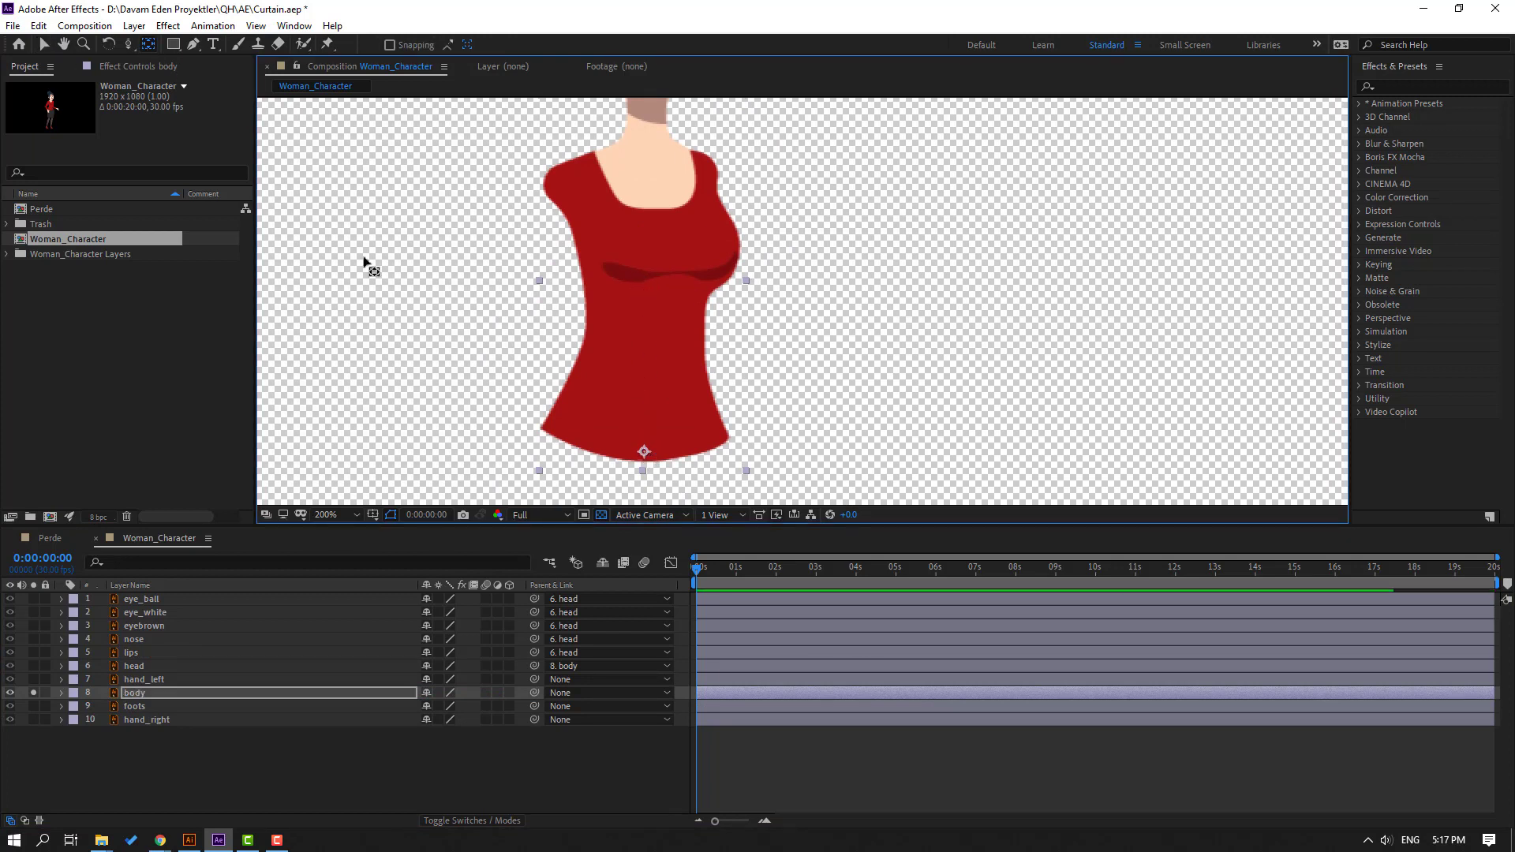
pyautogui.click(42, 43)
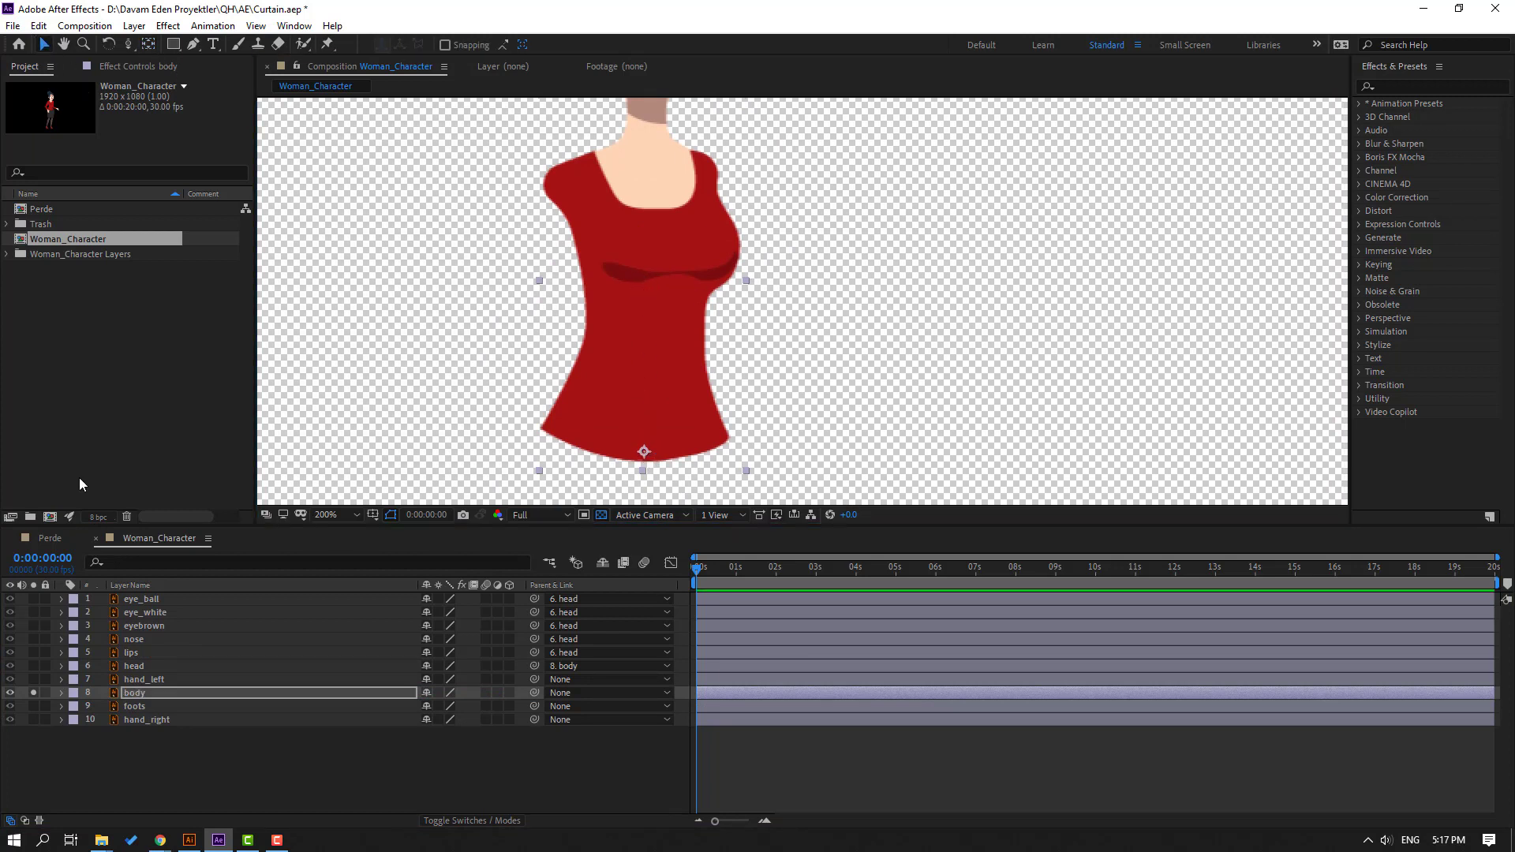
pyautogui.click(32, 693)
pyautogui.click(168, 768)
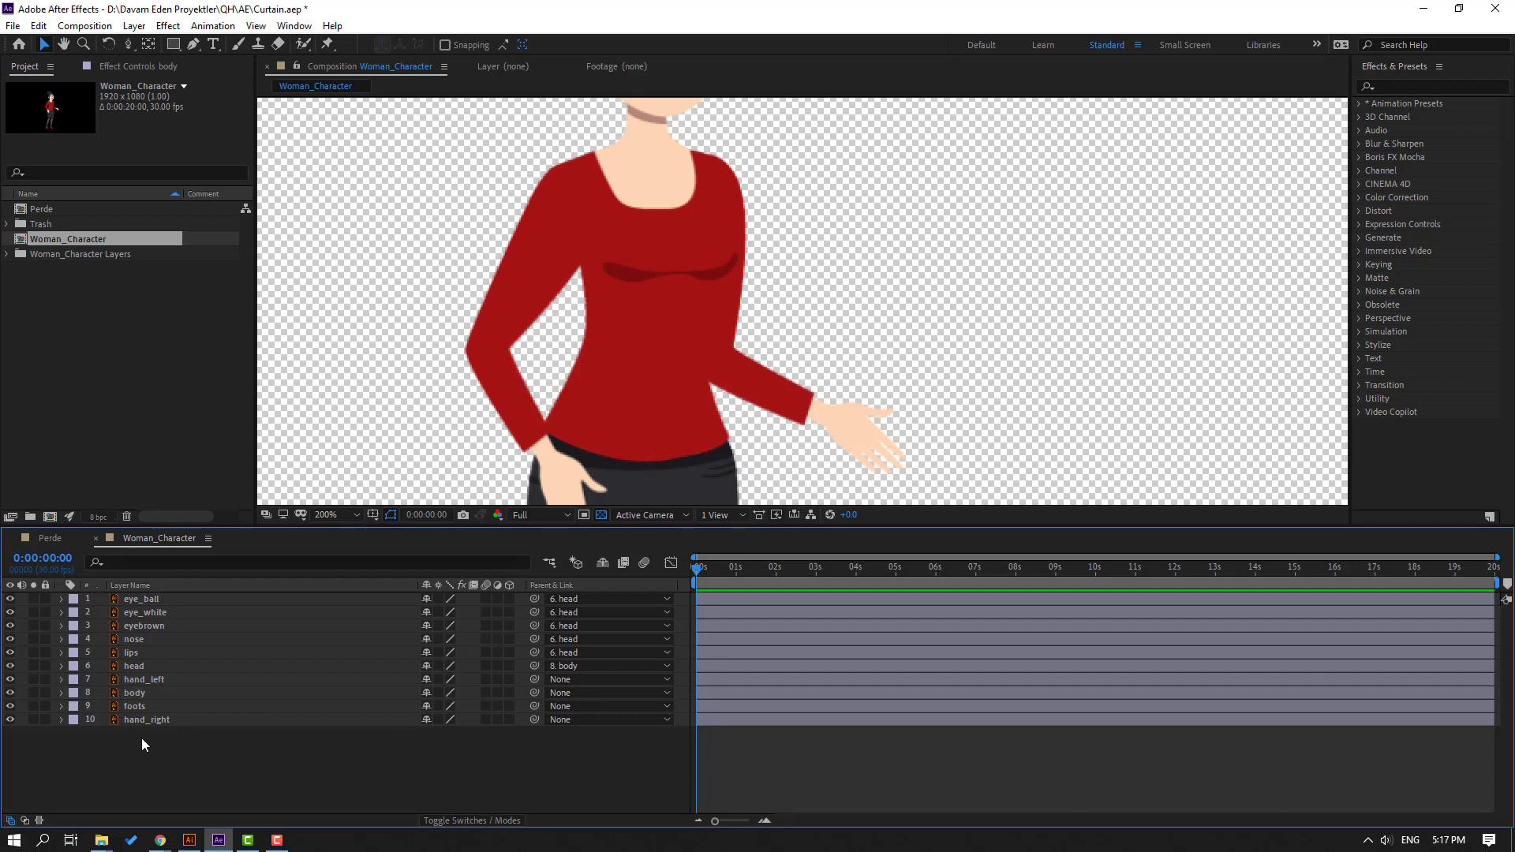
# Solo the hand_left layer and place puppet pins on its shoulder, elbow and hand
pyautogui.click(162, 683)
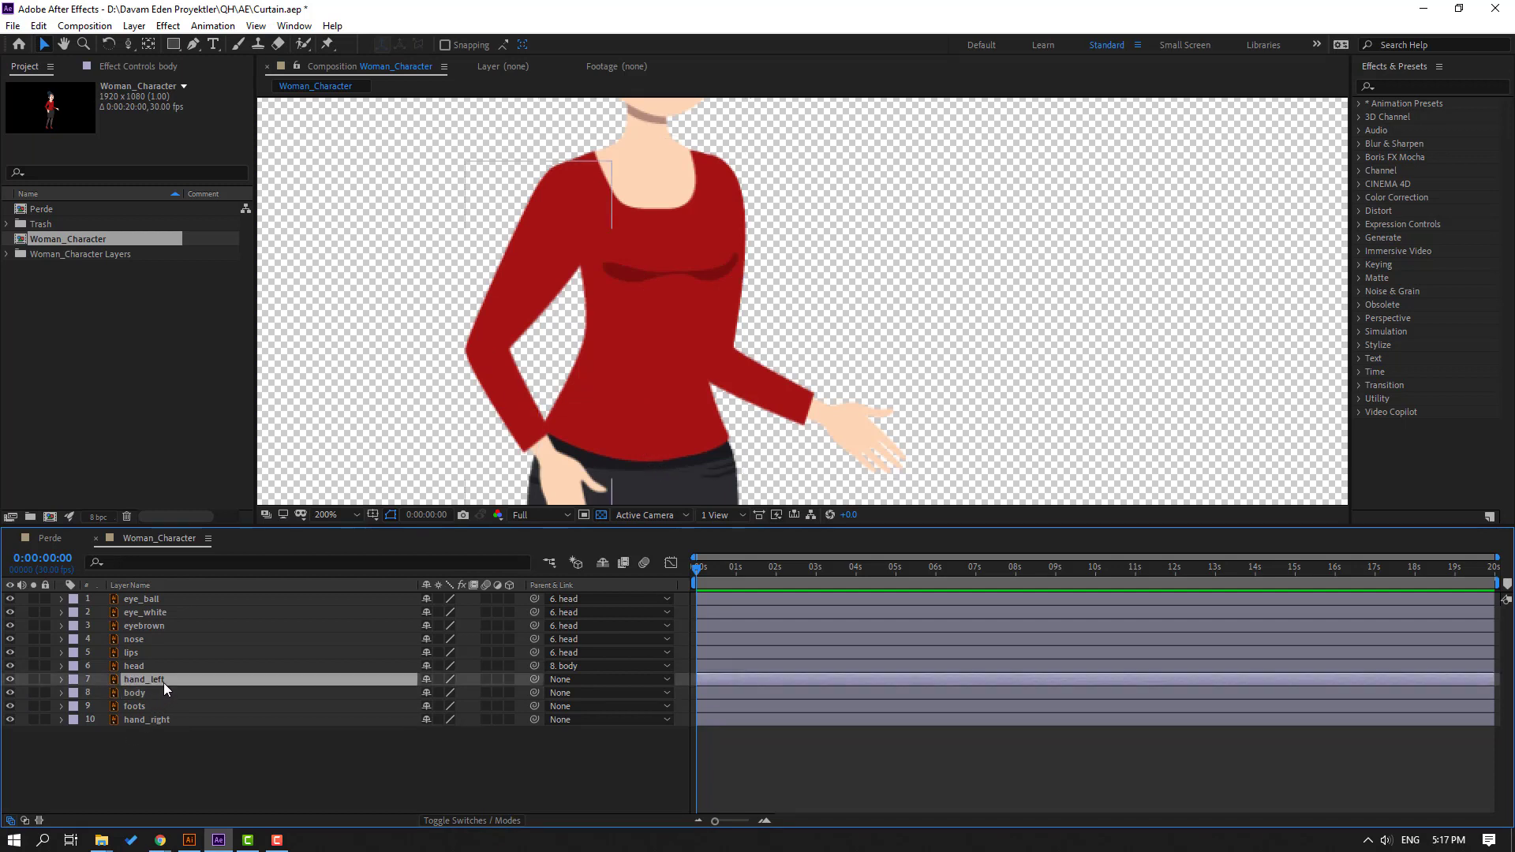
pyautogui.click(35, 678)
pyautogui.moveTo(545, 541); pyautogui.dragTo(594, 493)
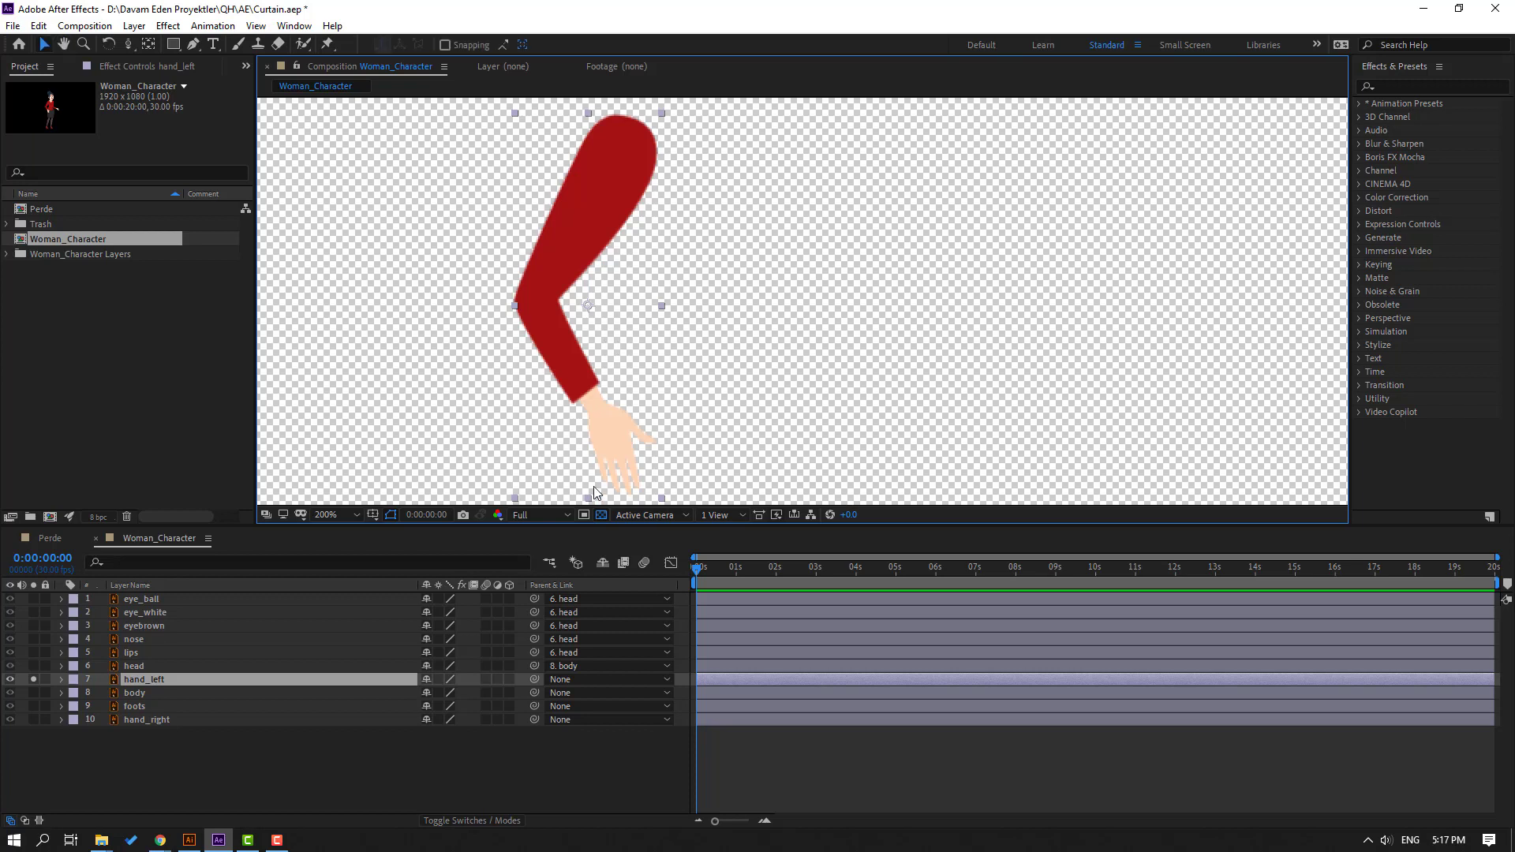
pyautogui.click(328, 43)
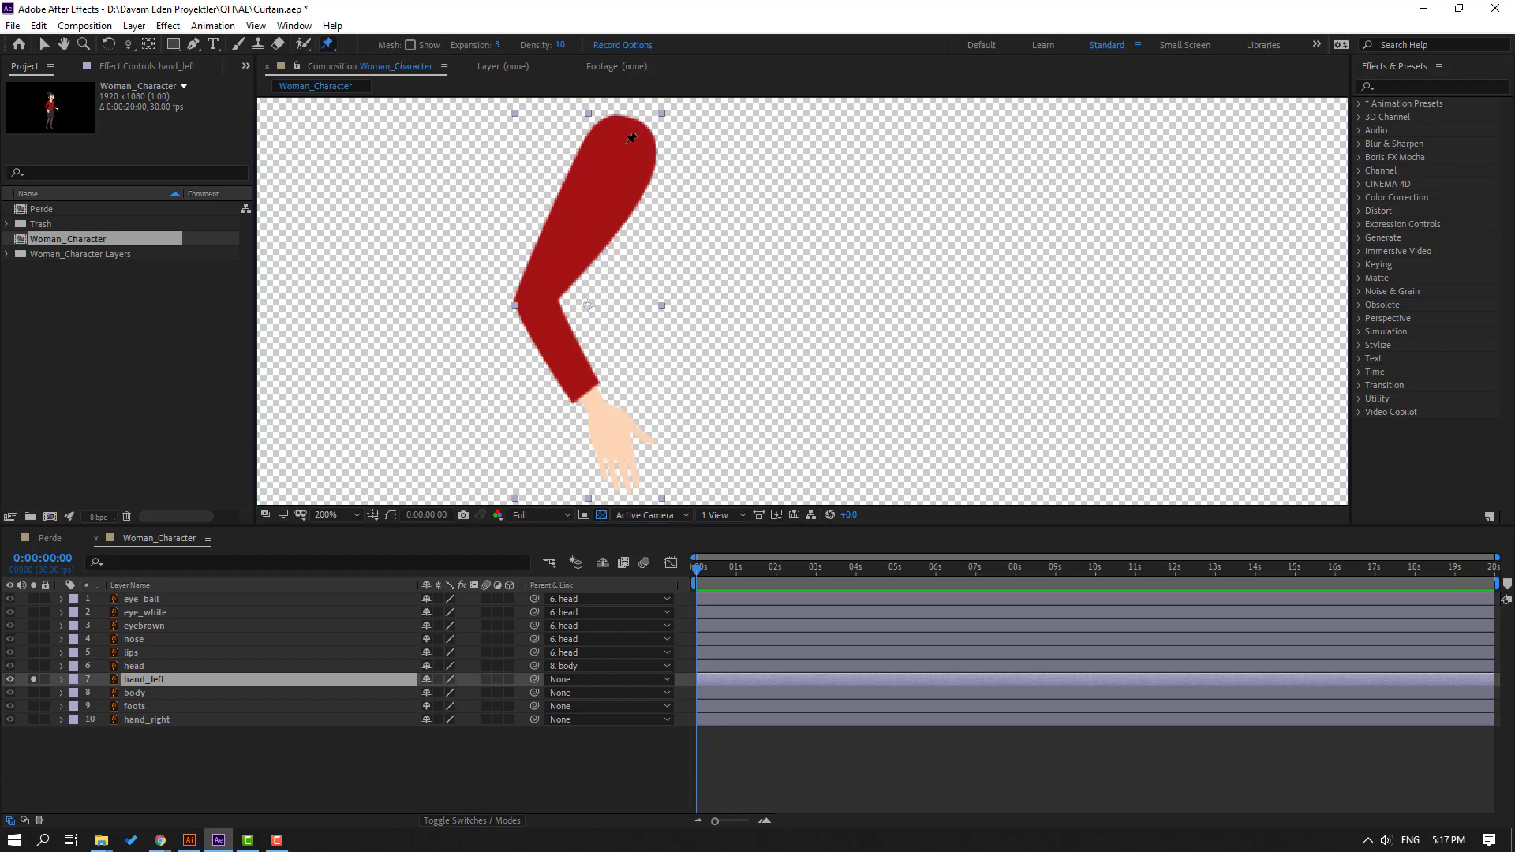
pyautogui.press(',')
pyautogui.click(714, 219)
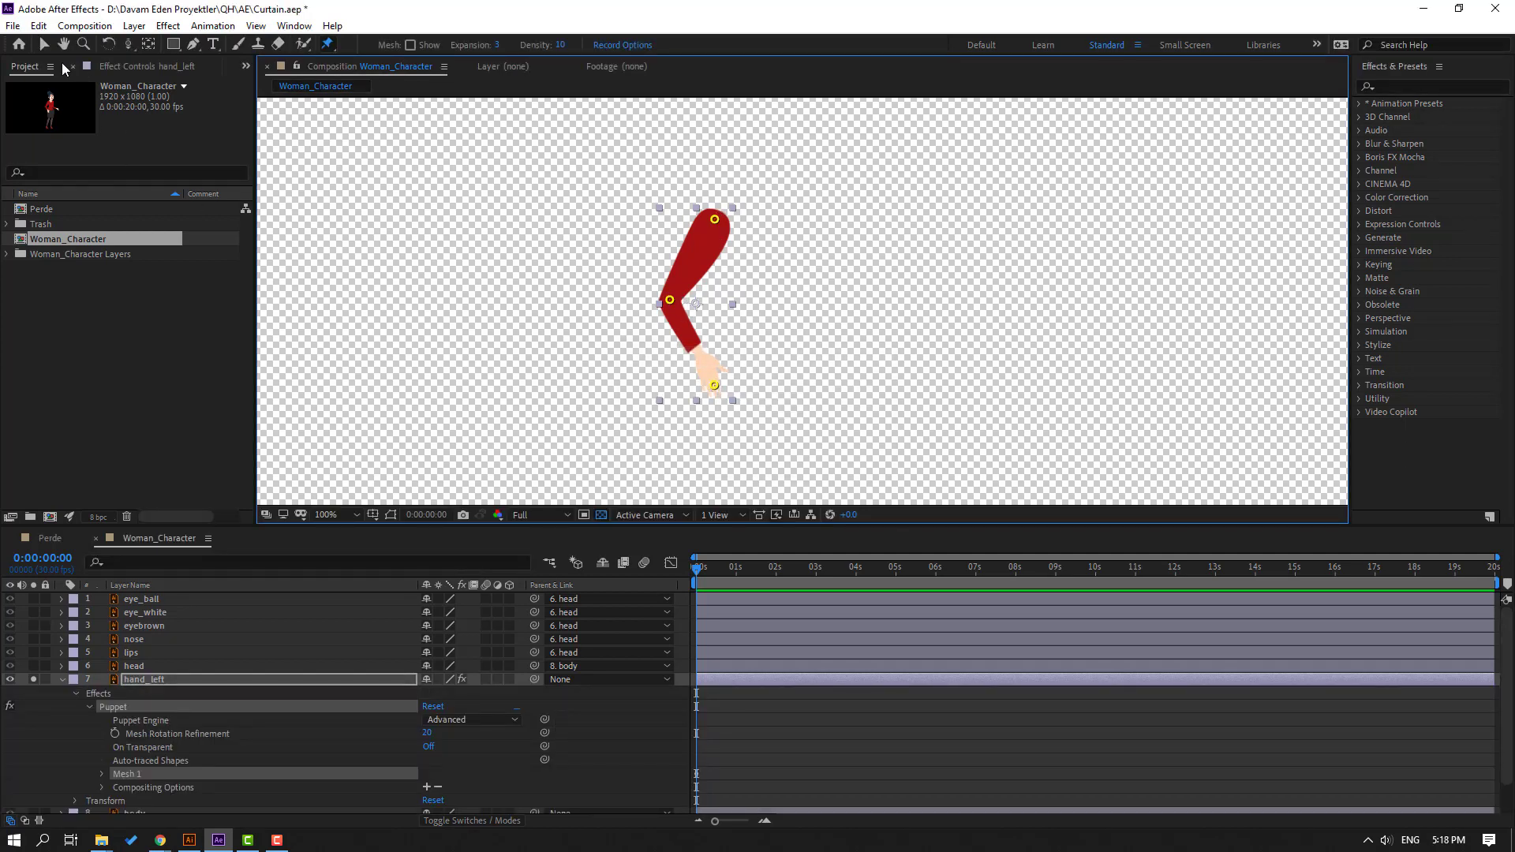
pyautogui.click(46, 45)
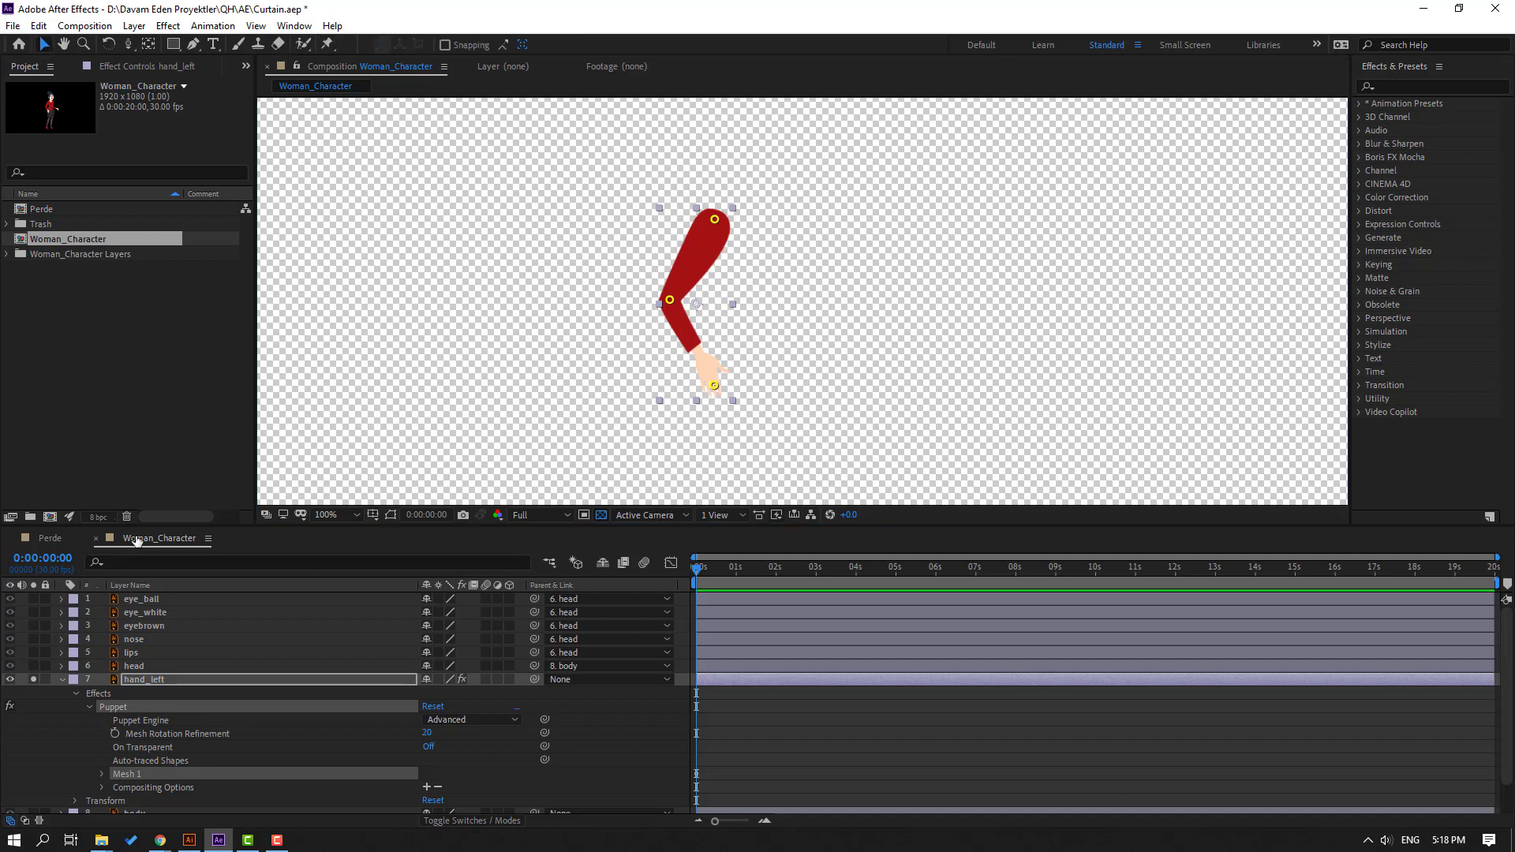
# Set the Puppet Engine of the hand_left layer to Legacy
pyautogui.click(134, 721)
pyautogui.click(446, 719)
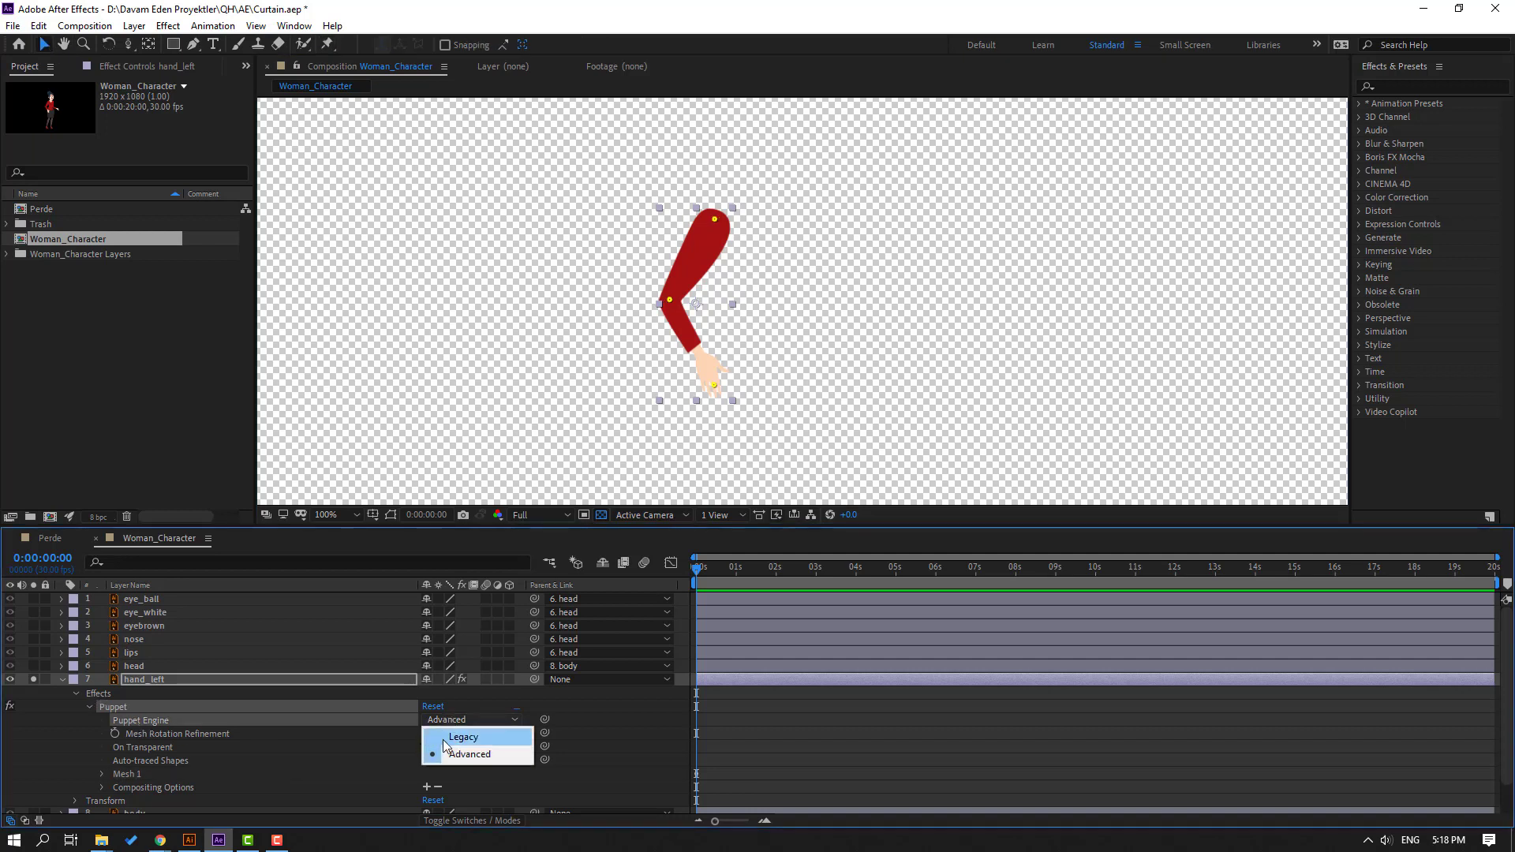
pyautogui.click(447, 739)
pyautogui.click(1152, 551)
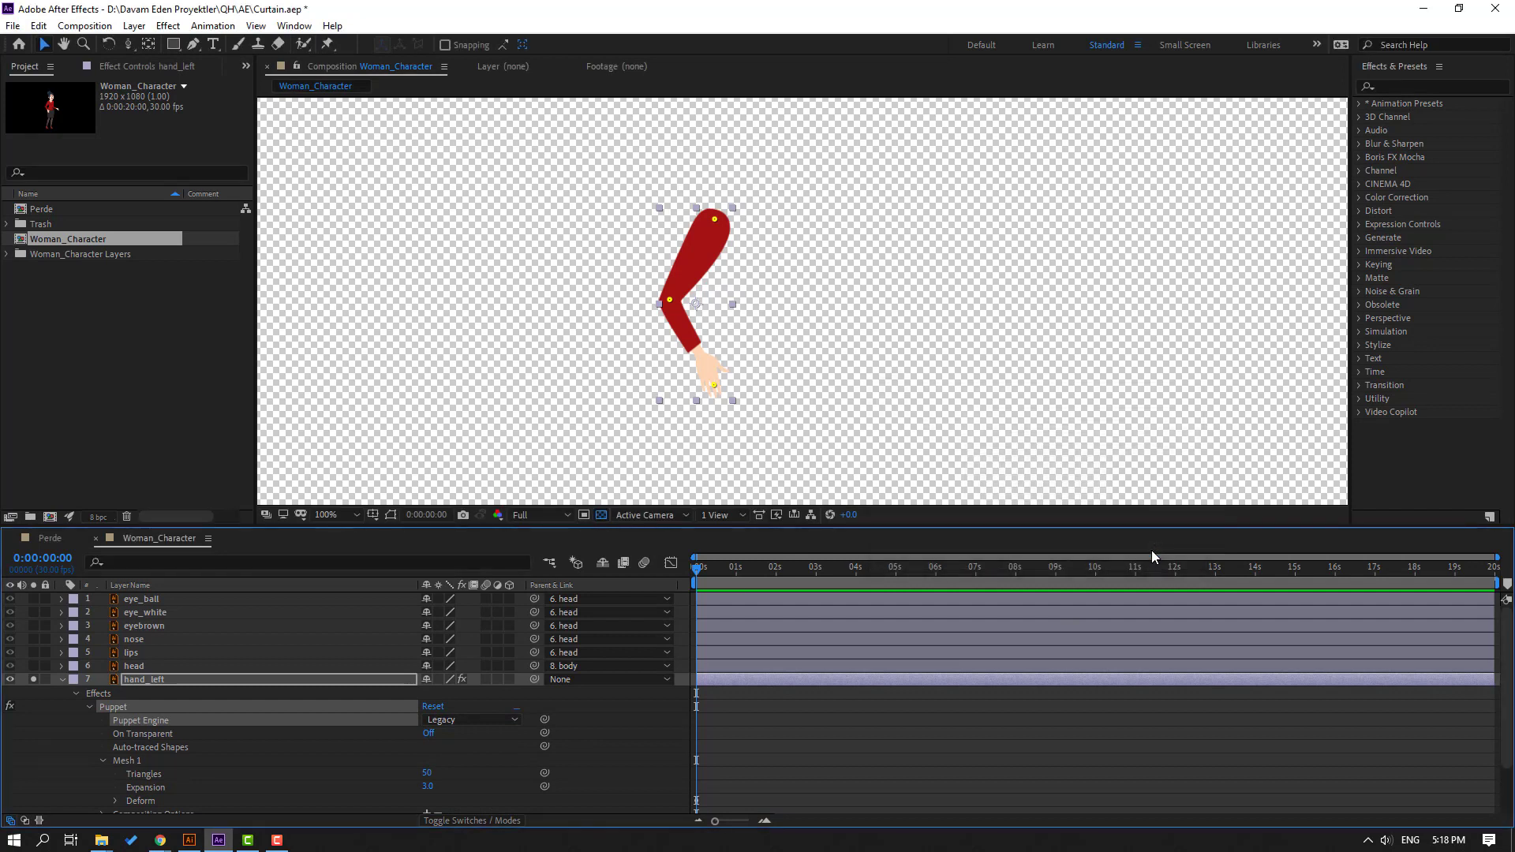
# Solo the hand_right layer and place puppet pins on its shoulder, elbow and hand
pyautogui.click(58, 764)
pyautogui.scroll(-2, 59, 764)
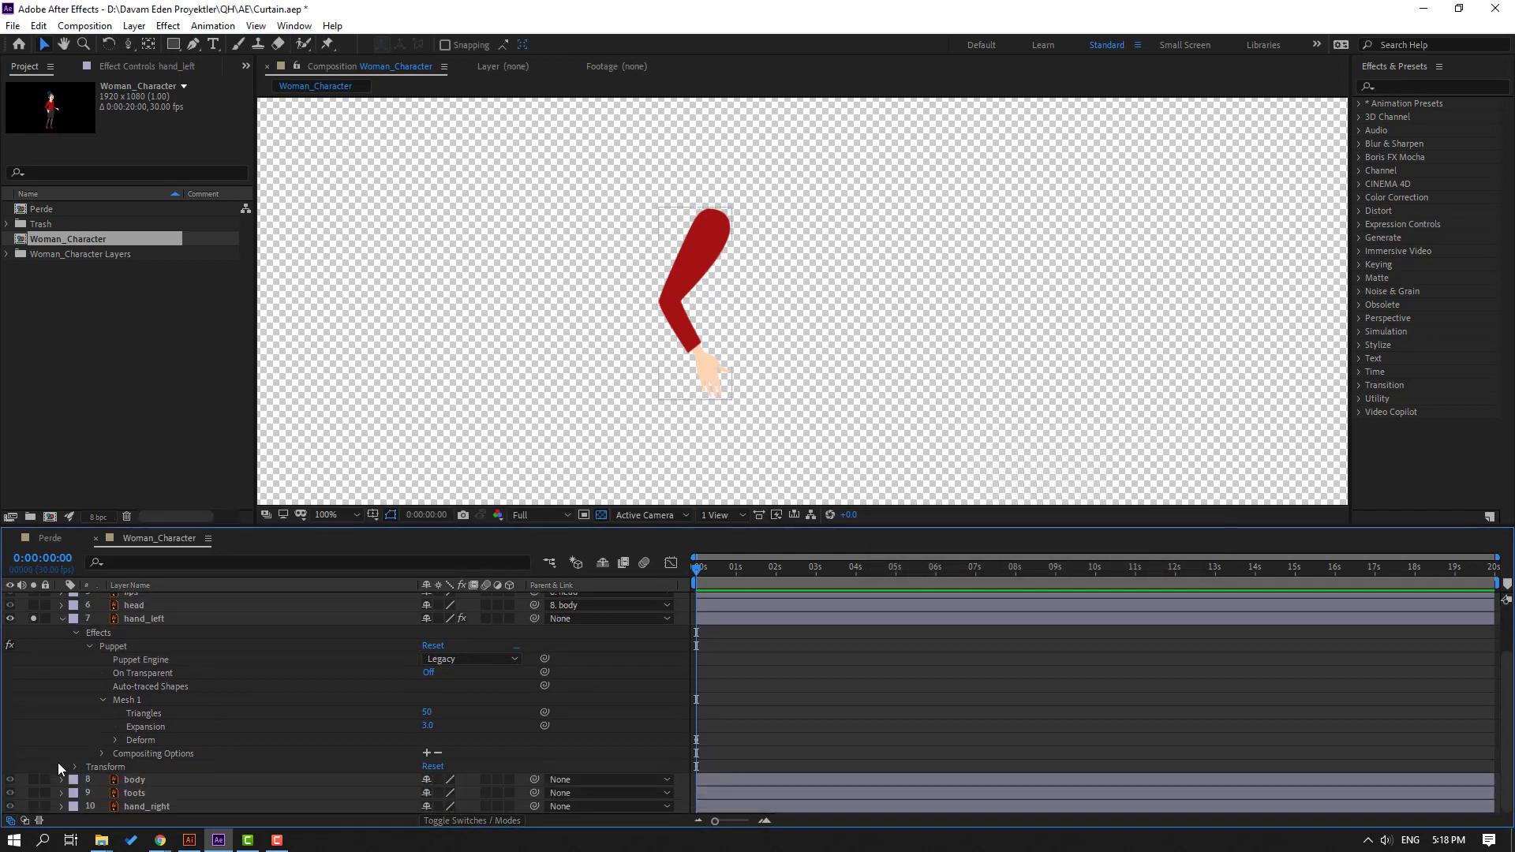
pyautogui.click(60, 807)
pyautogui.click(33, 807)
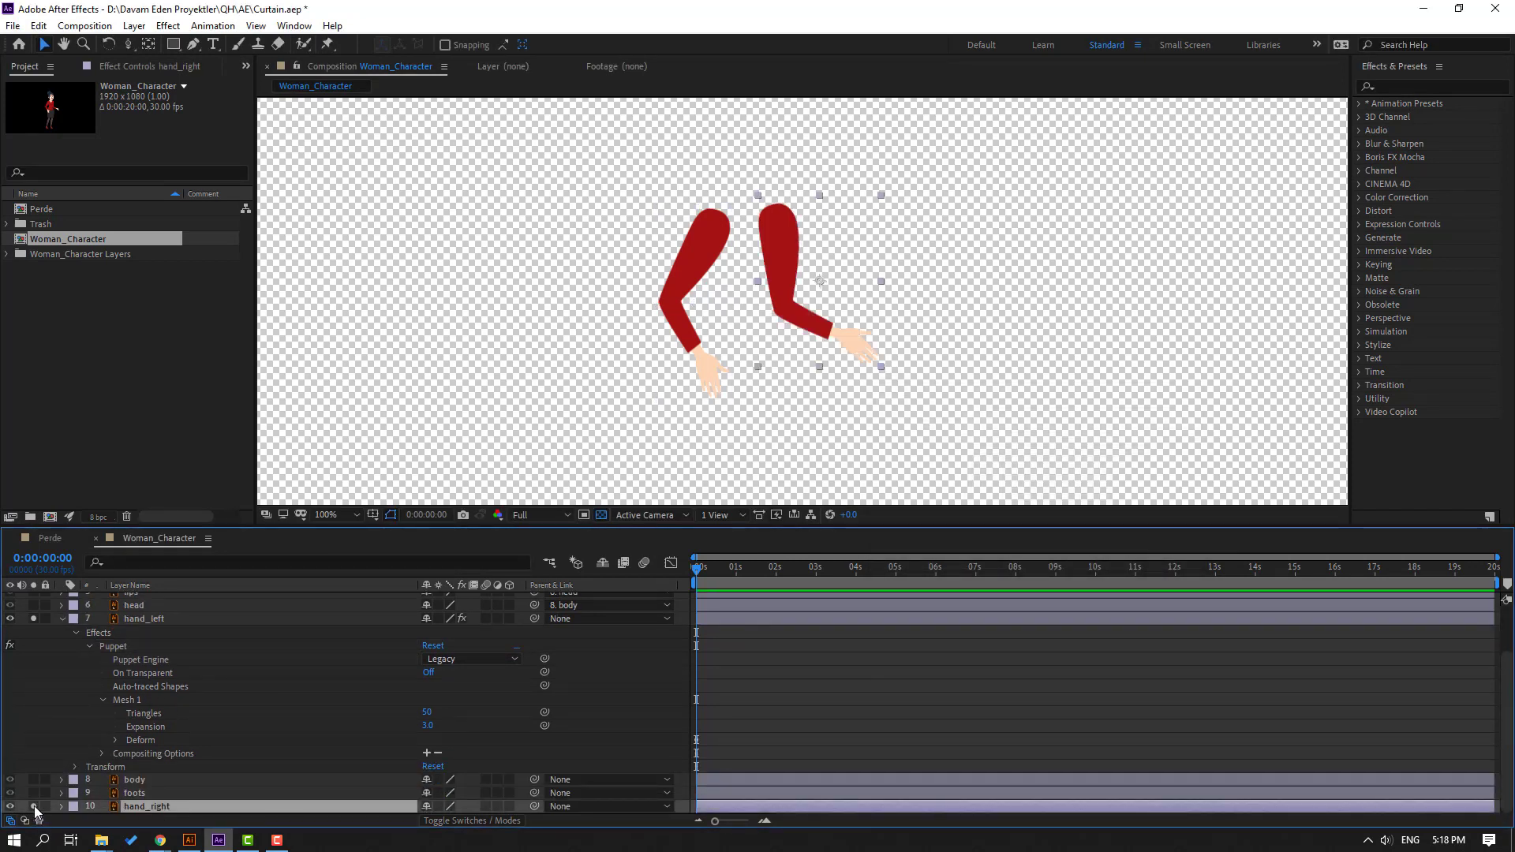
pyautogui.click(328, 45)
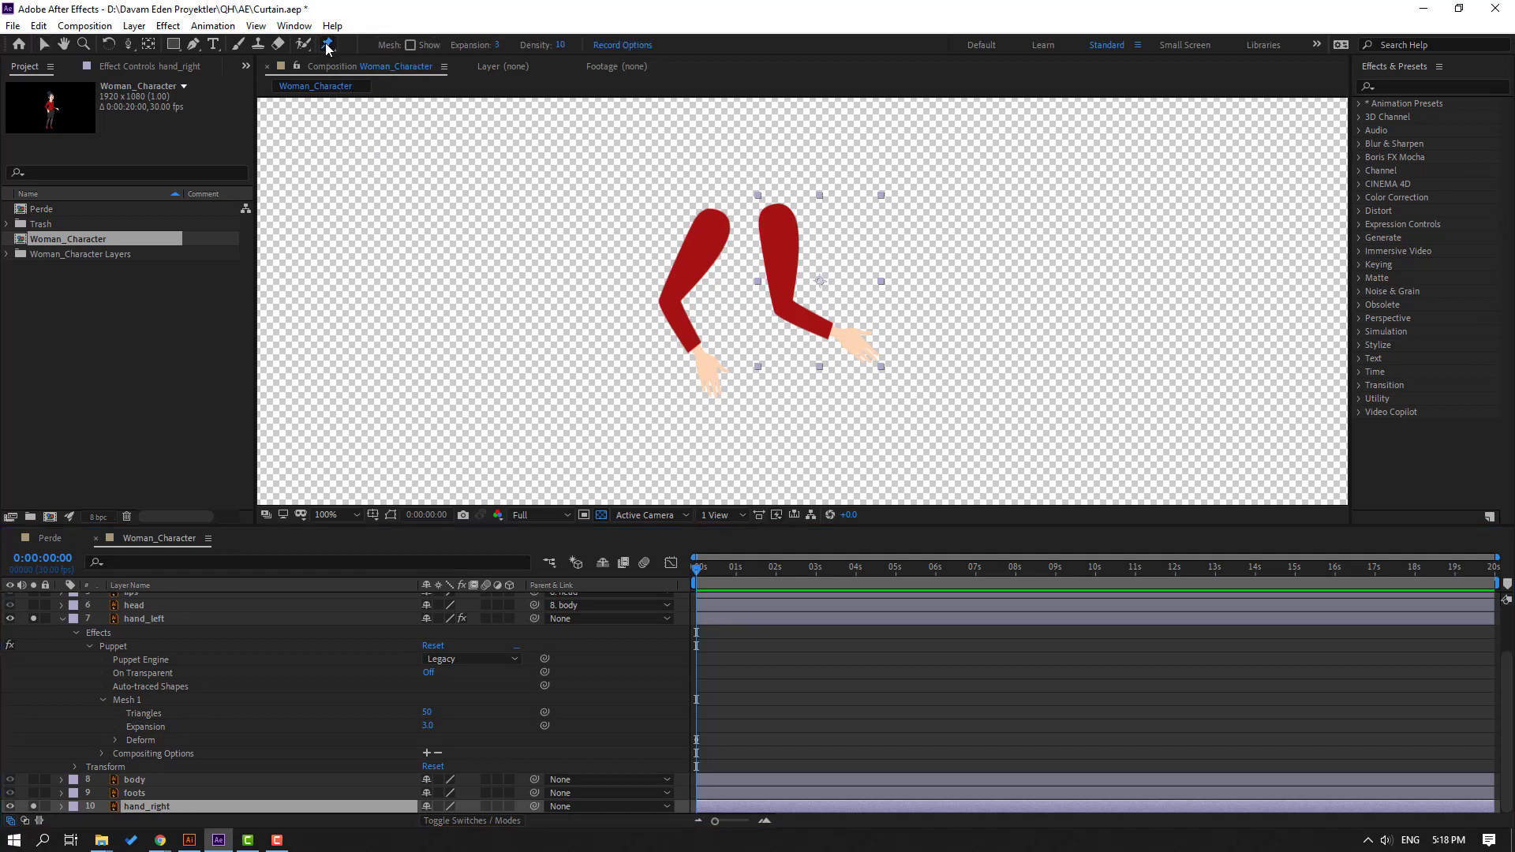
pyautogui.click(774, 208)
pyautogui.click(786, 304)
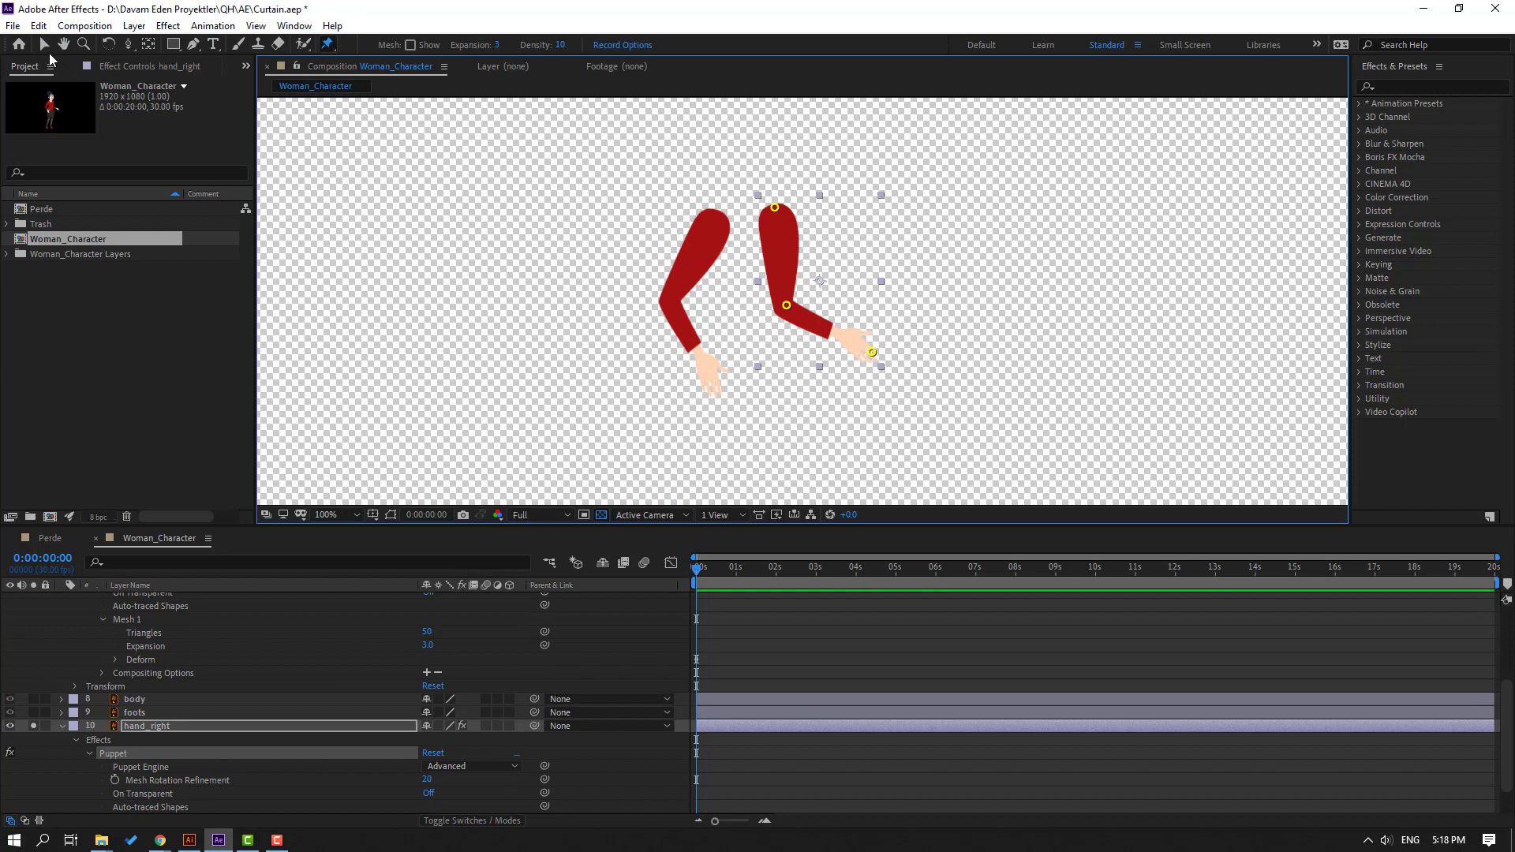
pyautogui.click(44, 45)
# Set the Puppet Engine of the hand_right layer to Legacy and end that layer's solo
pyautogui.click(112, 767)
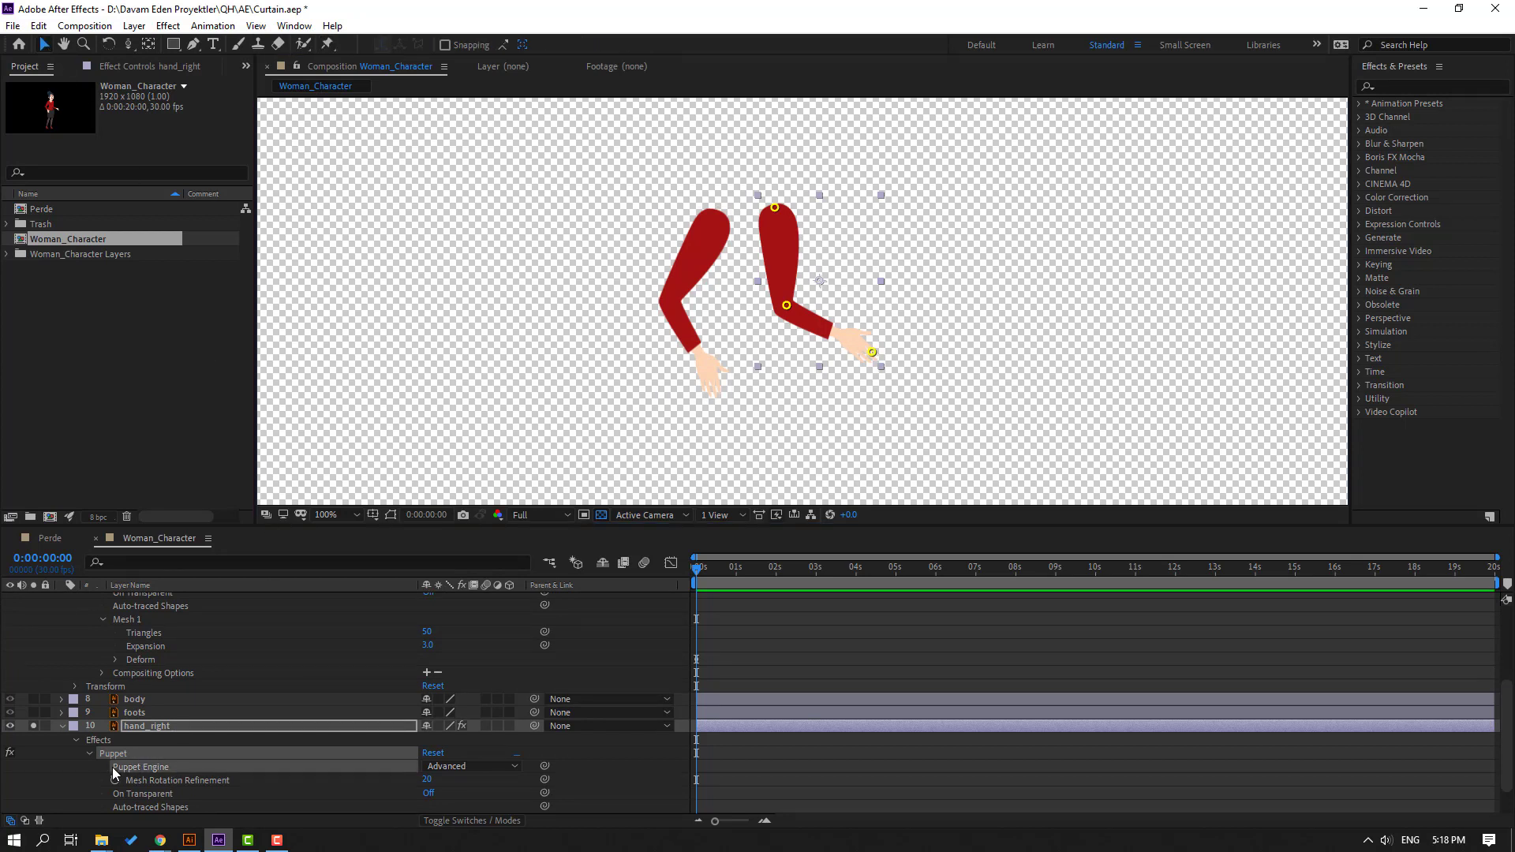
pyautogui.click(474, 766)
pyautogui.click(464, 784)
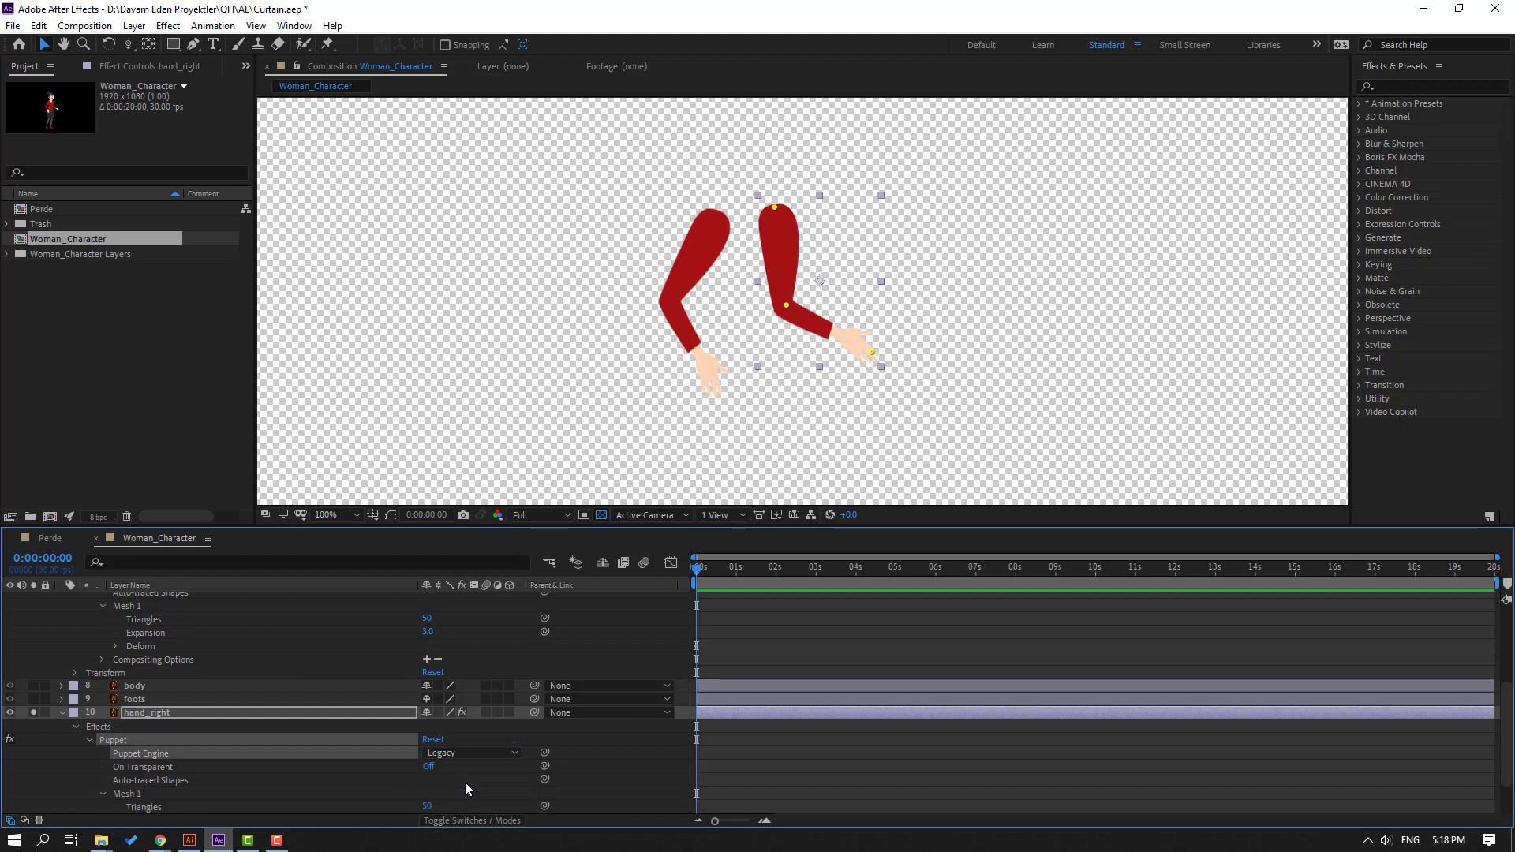
pyautogui.click(32, 713)
# Select the Puppet effect of the hand_left layer and add bones to its pins with Duik Bassel.2's Links & constraints rigging tools
pyautogui.scroll(2, 150, 769)
pyautogui.click(151, 605)
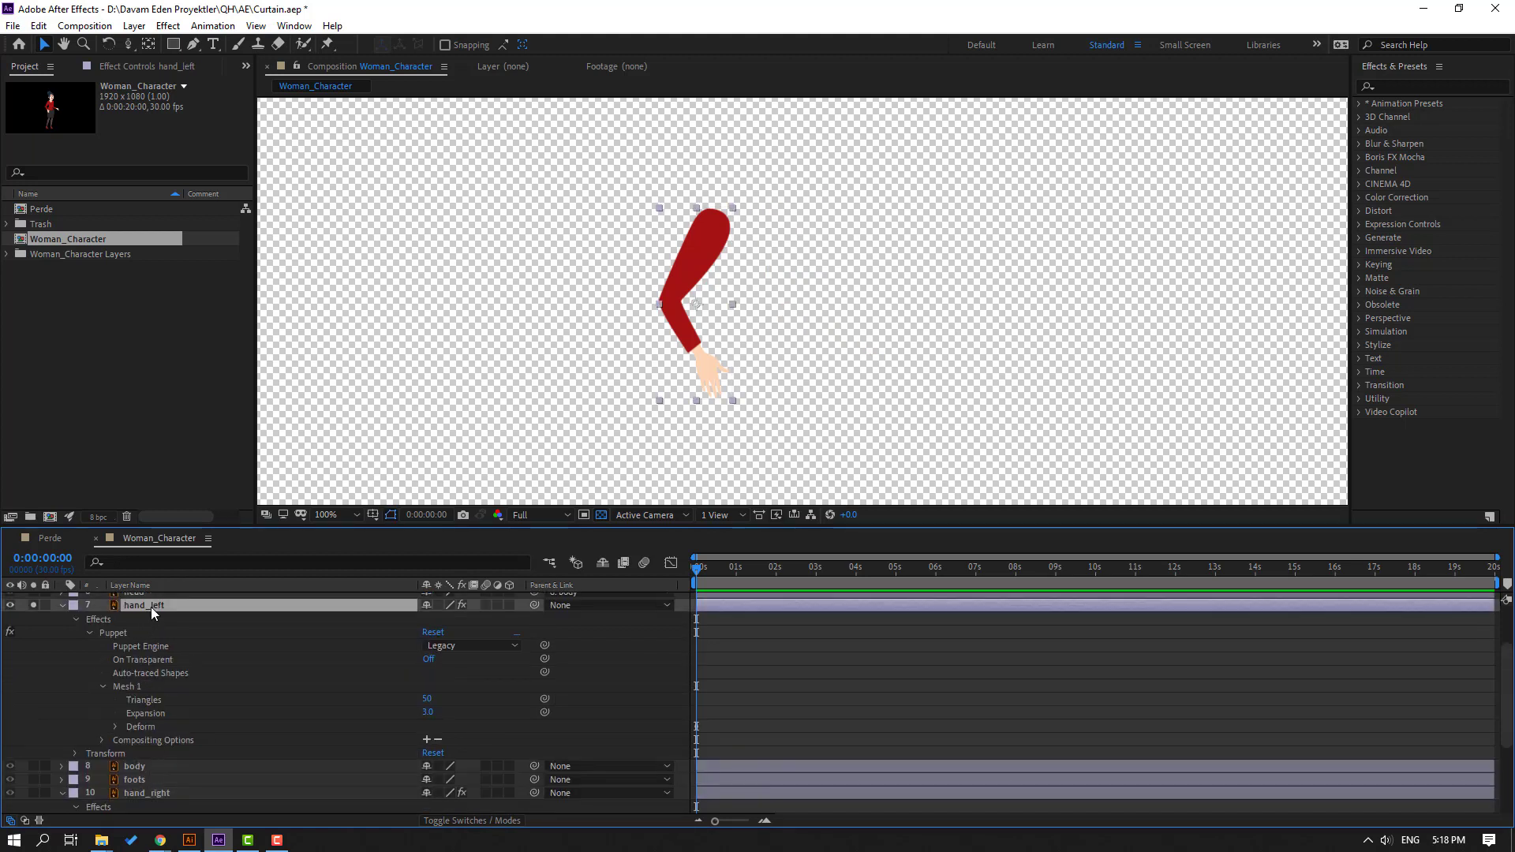
pyautogui.click(115, 636)
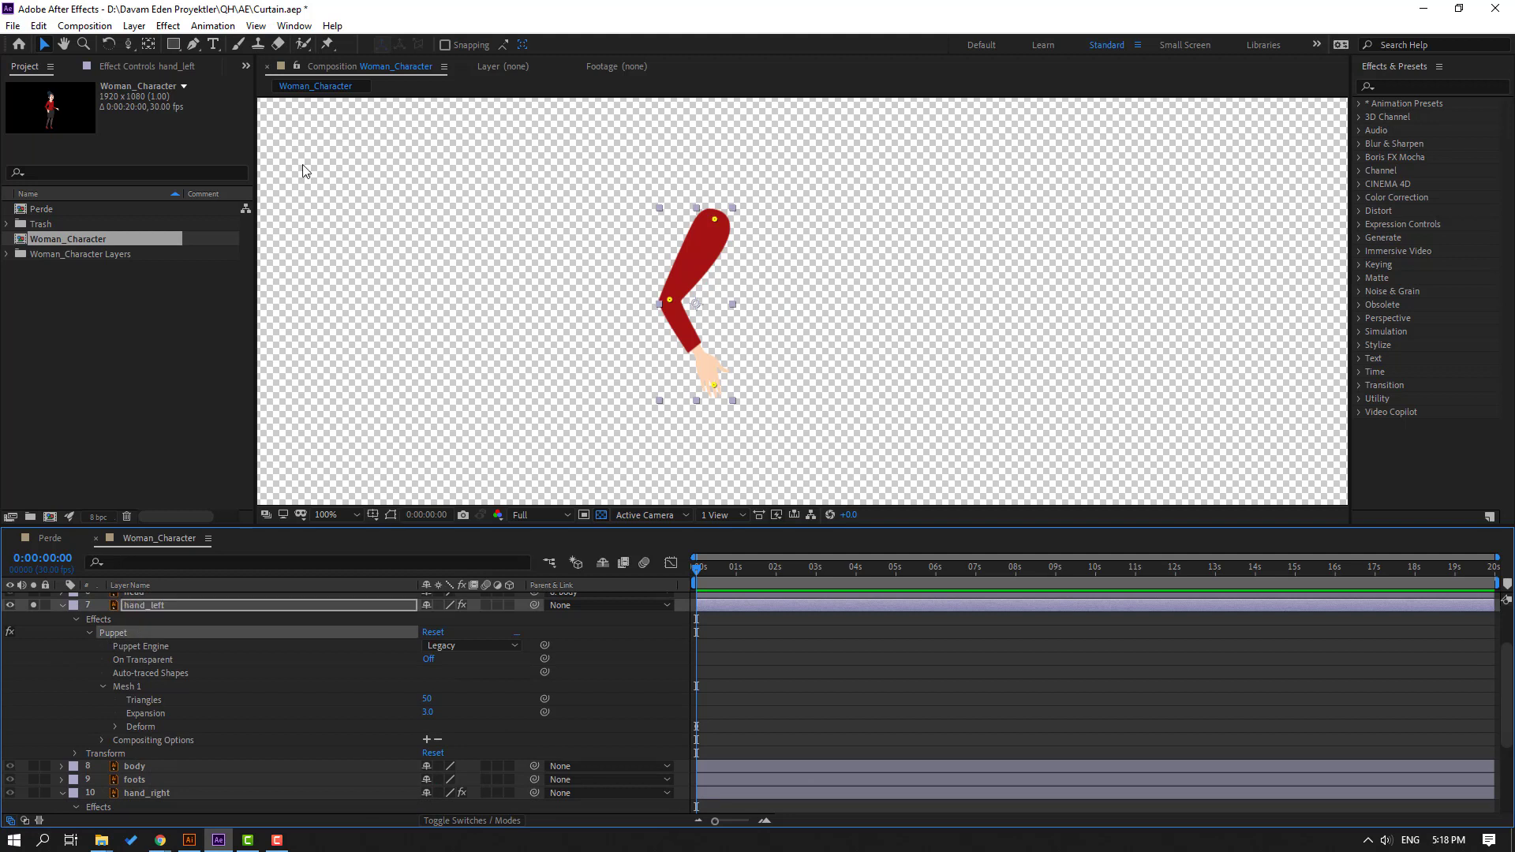
pyautogui.click(294, 27)
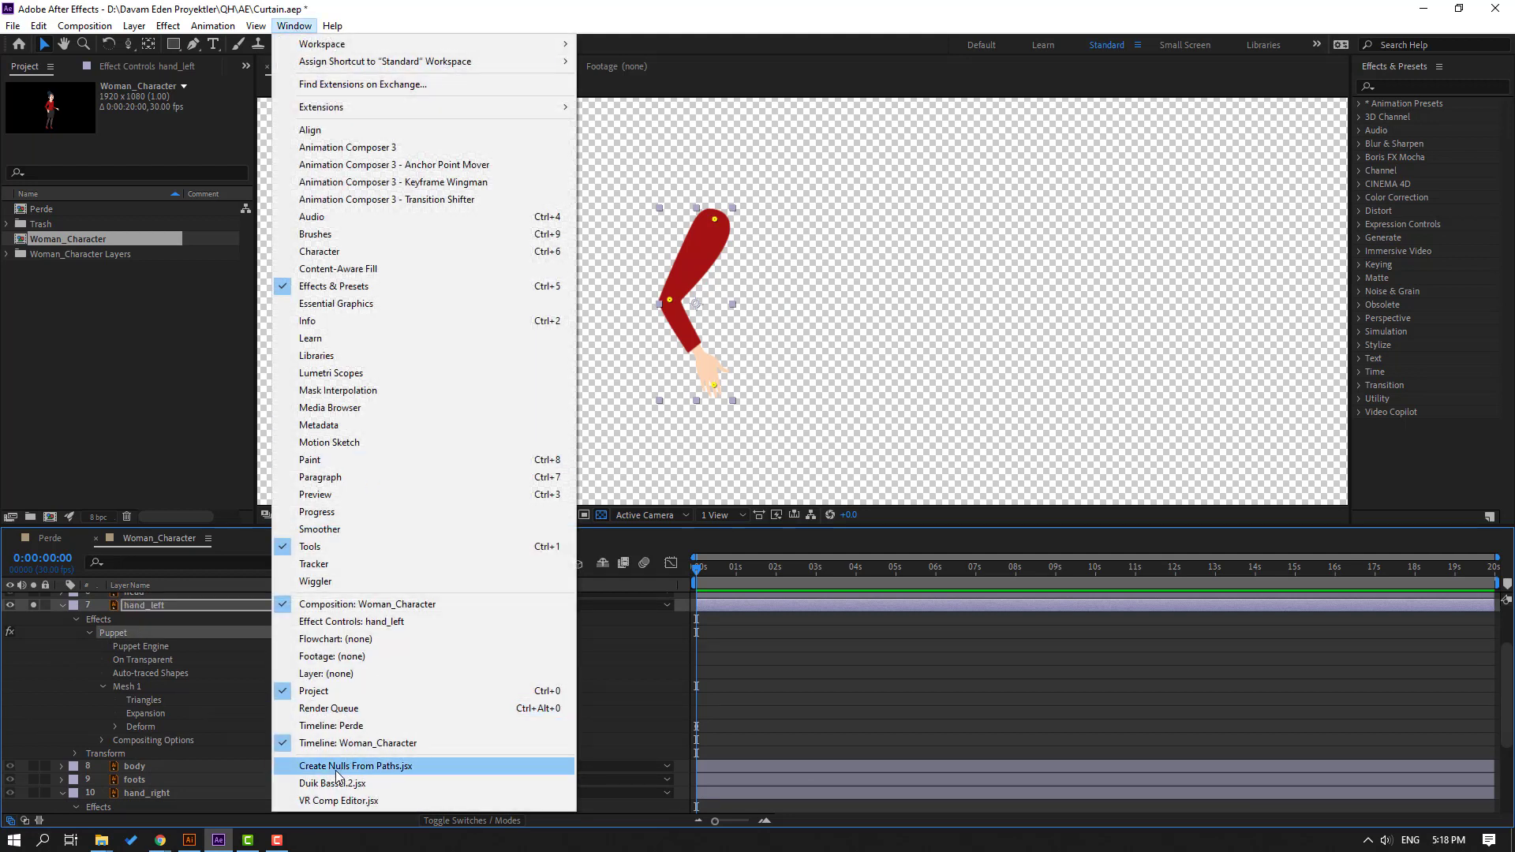
pyautogui.click(333, 784)
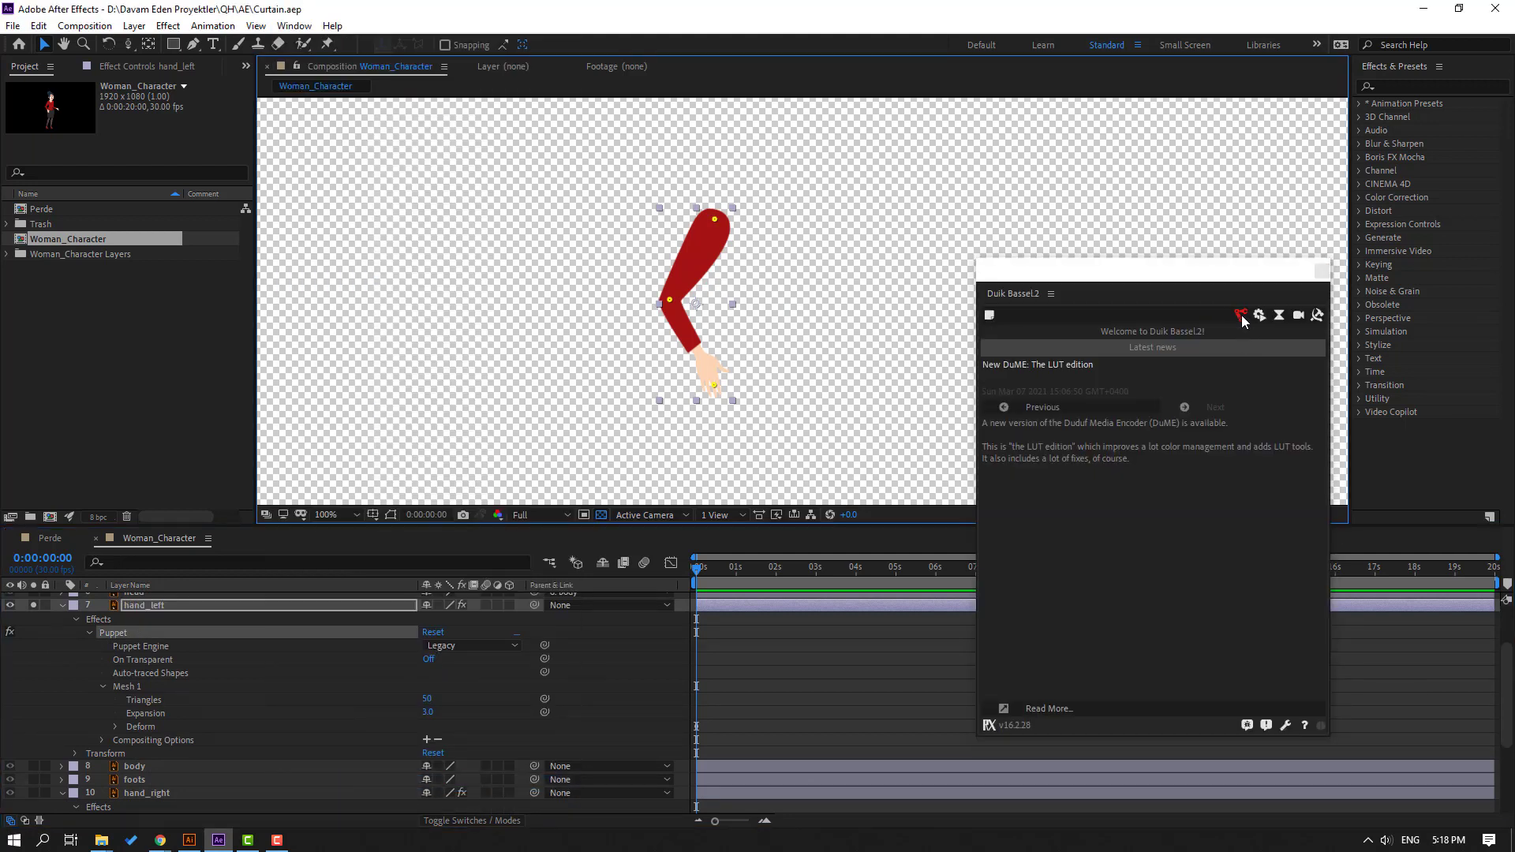
pyautogui.click(1240, 315)
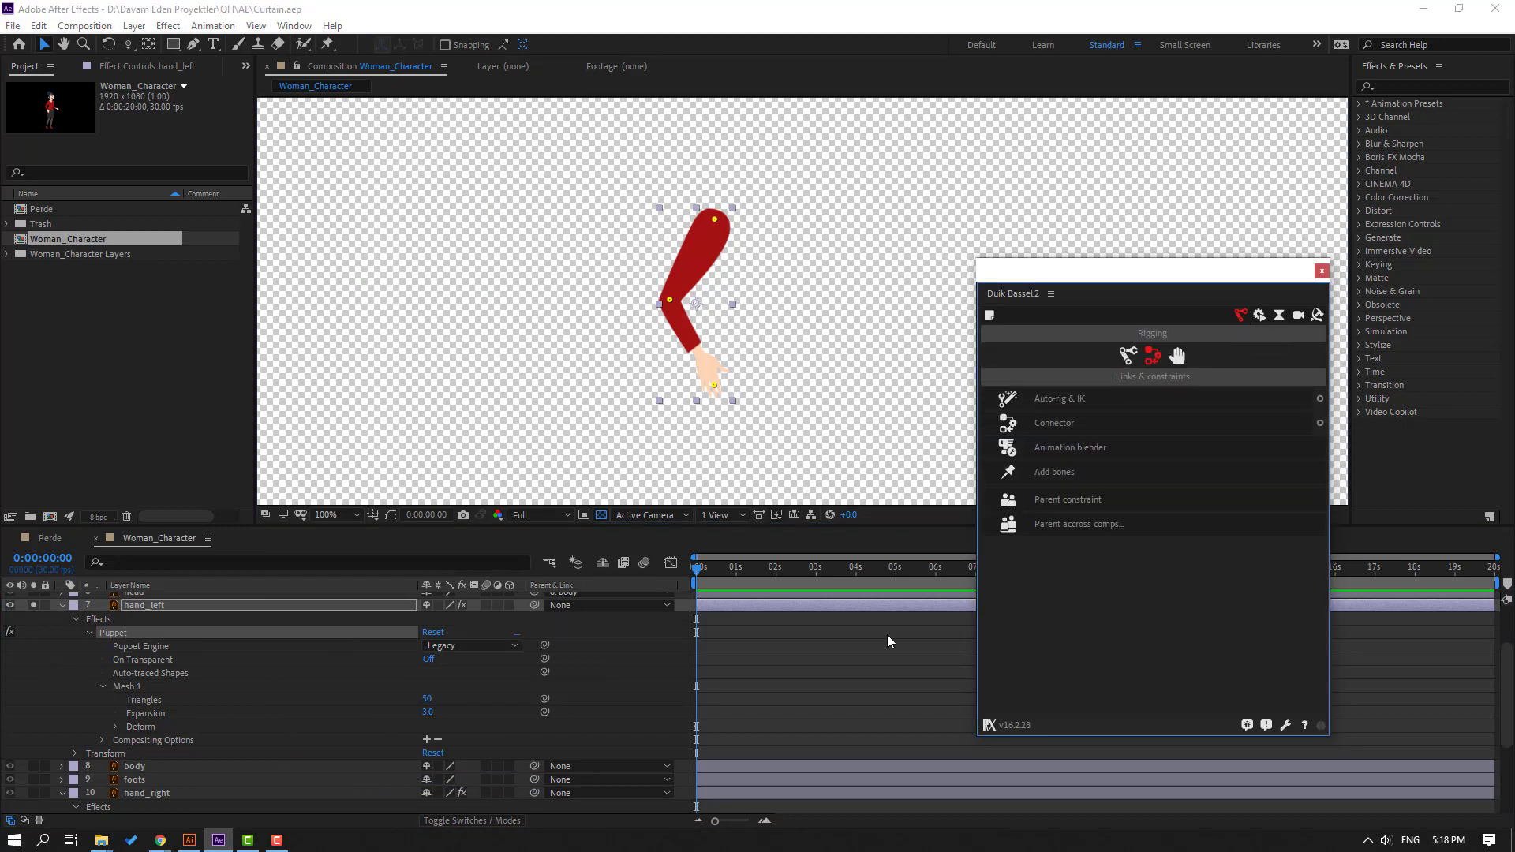
pyautogui.click(1052, 475)
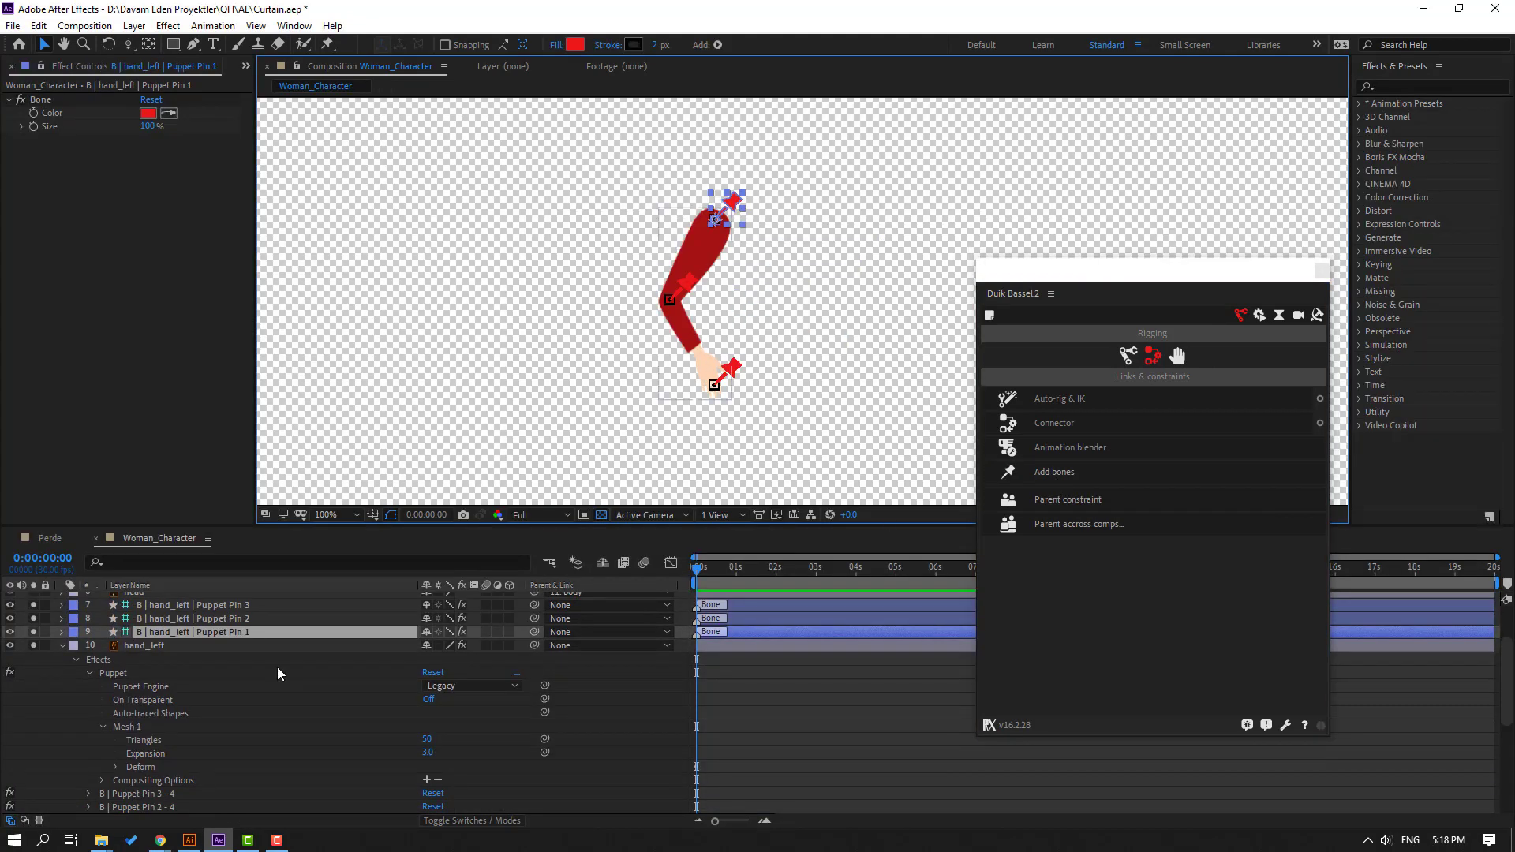
# Parent the hand_left bone Puppet Pin 3 to Puppet Pin 2, Pin 2 to Pin 1, and Pin 1 to the body layer
pyautogui.click(213, 605)
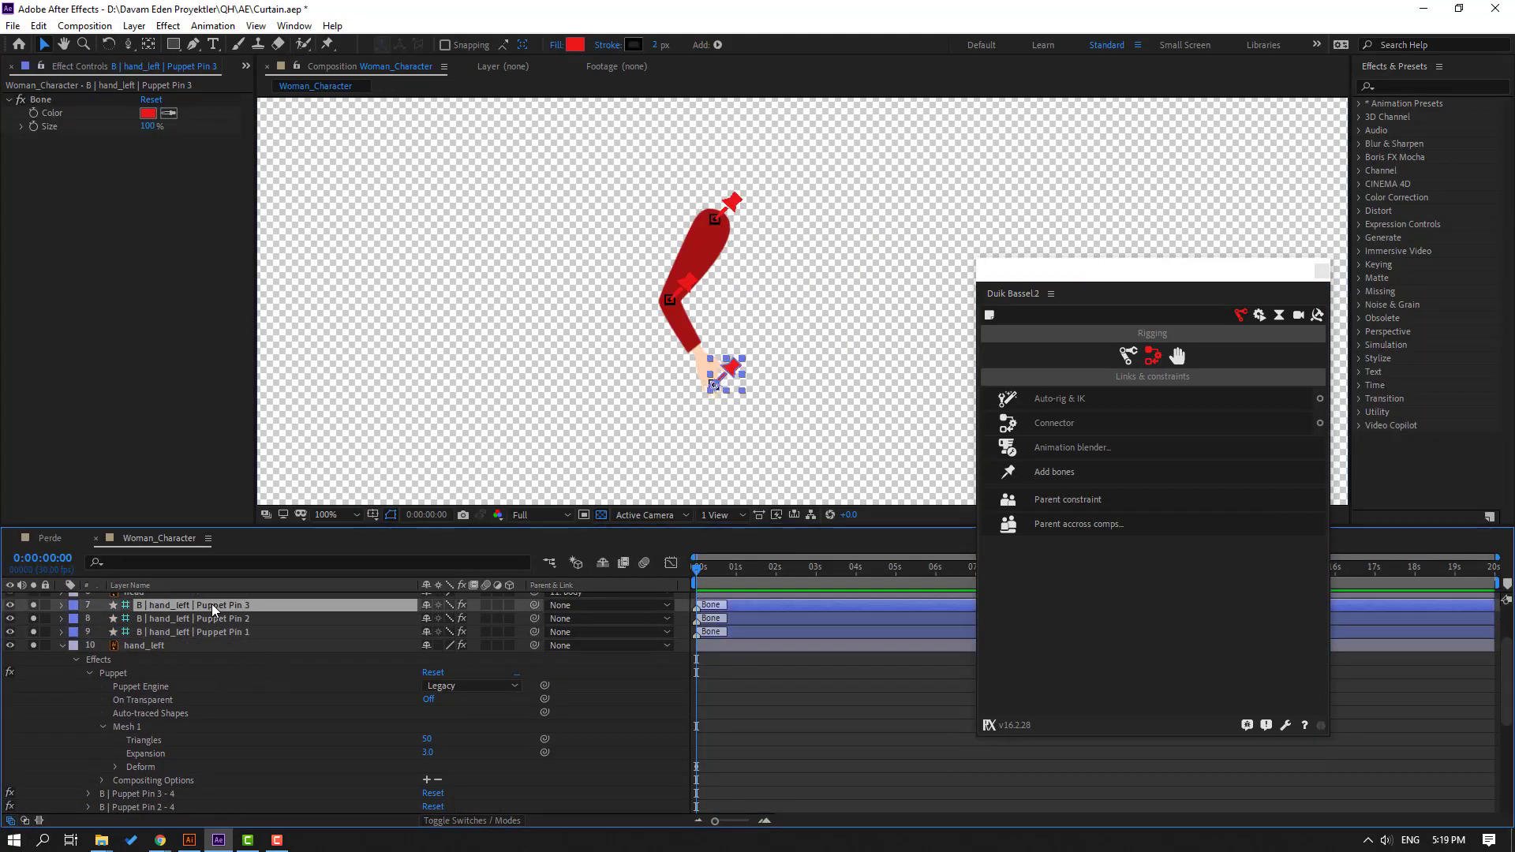
pyautogui.moveTo(535, 606); pyautogui.dragTo(222, 631)
pyautogui.click(222, 635)
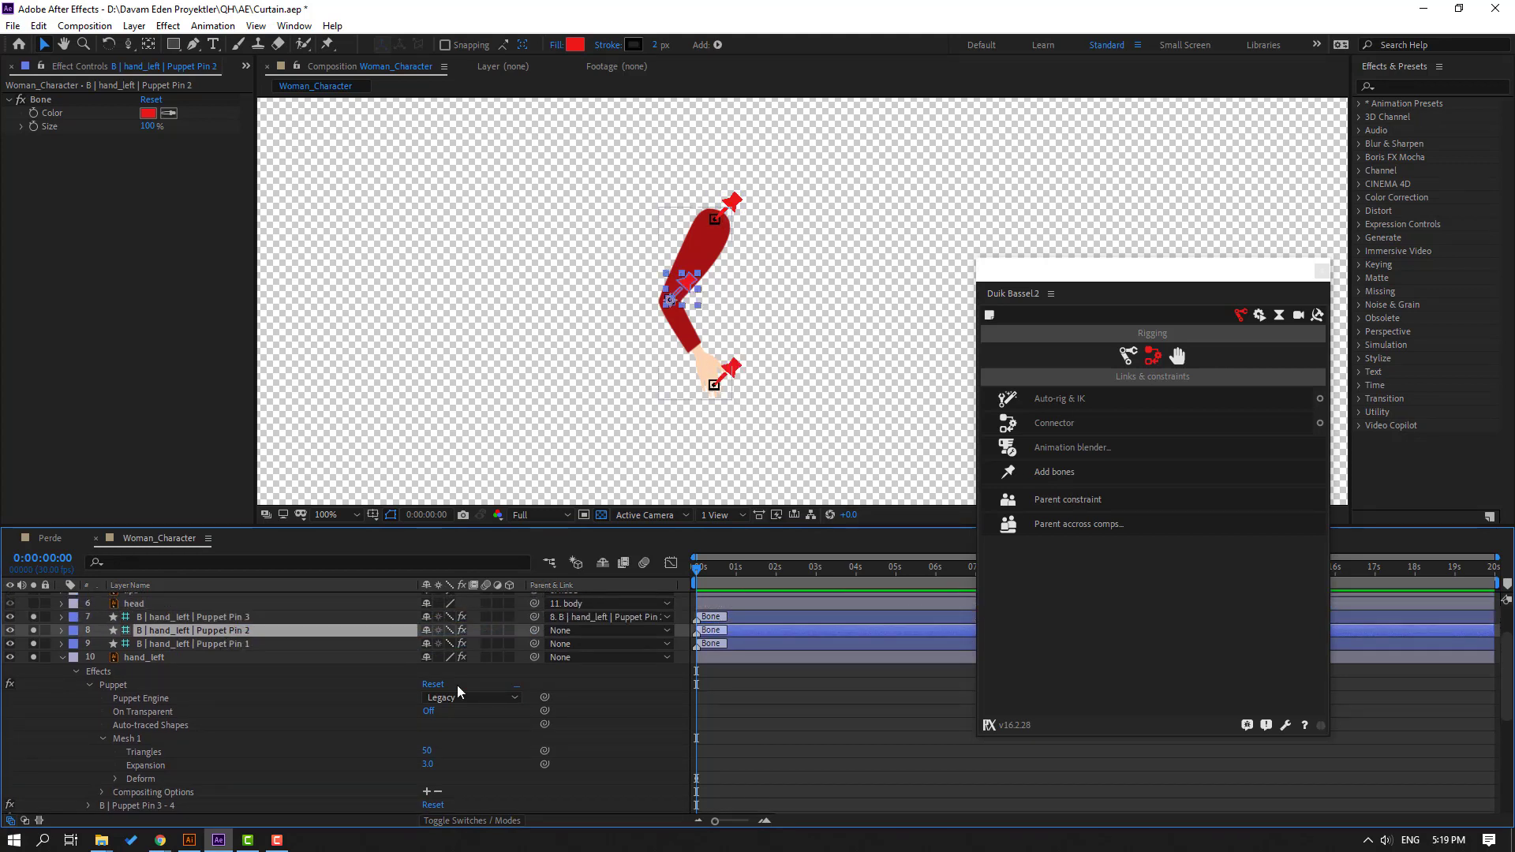
pyautogui.moveTo(535, 631); pyautogui.dragTo(213, 642)
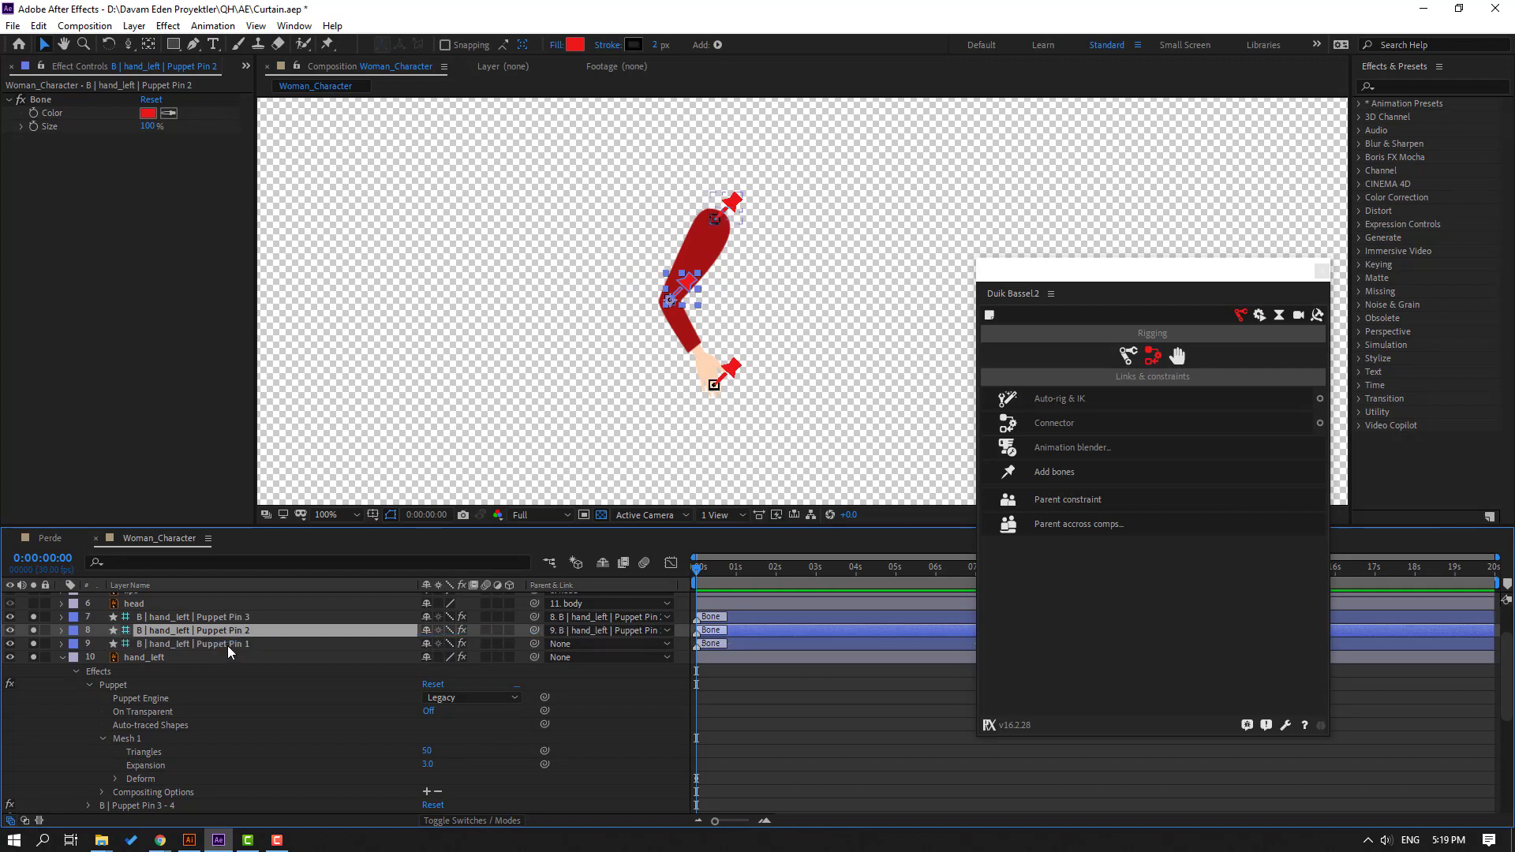
pyautogui.click(227, 645)
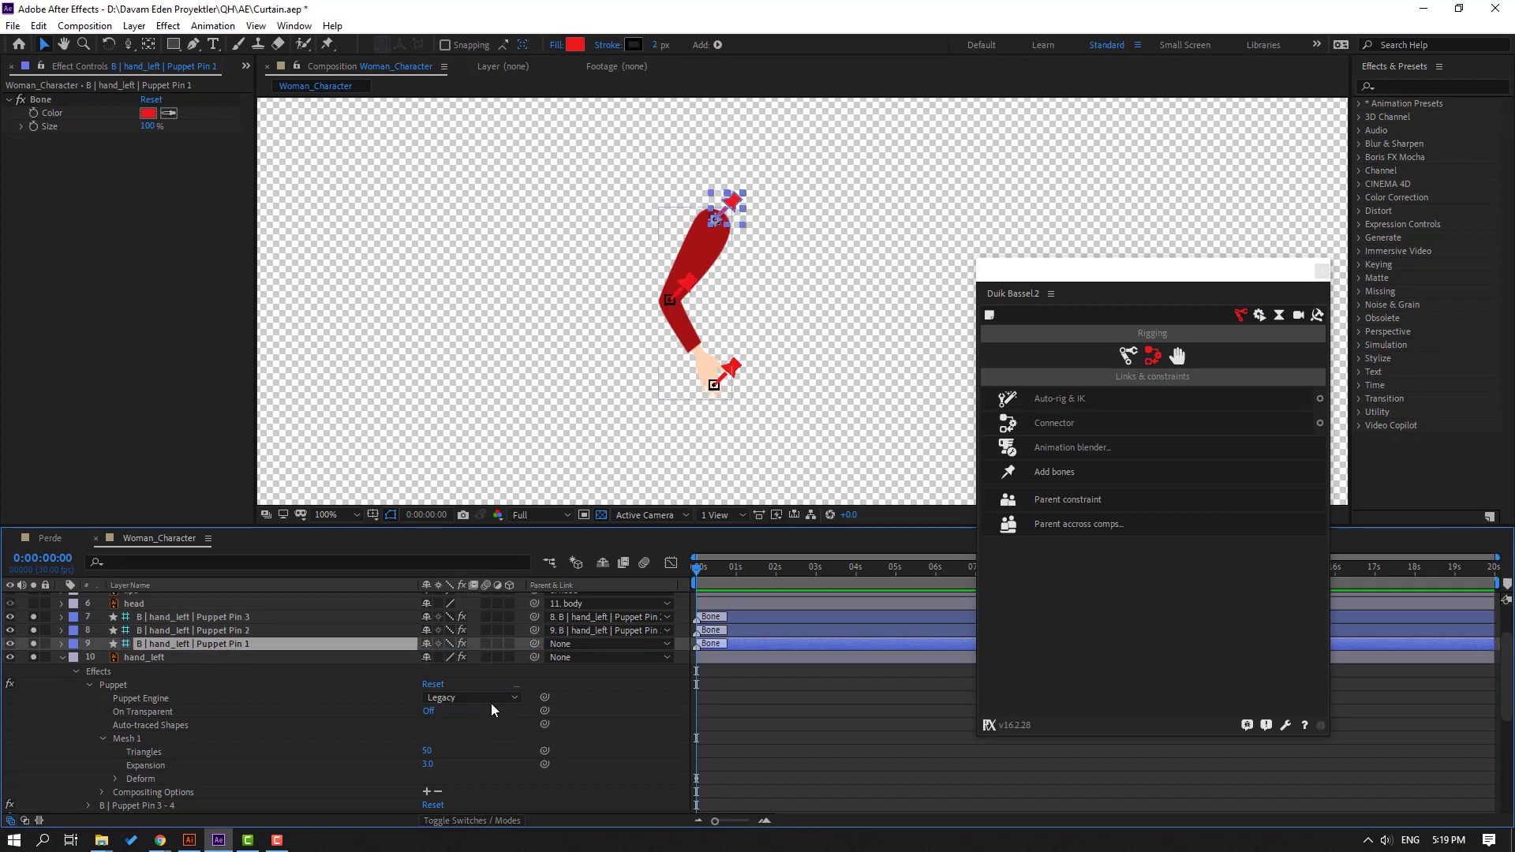
pyautogui.click(61, 656)
pyautogui.moveTo(534, 644); pyautogui.dragTo(136, 671)
# Apply Auto-rig & IK to the three hand_left bones and collapse the new controller layer's properties
pyautogui.keyDown('shift'); pyautogui.click(233, 629); pyautogui.keyUp('shift')
pyautogui.keyDown('shift'); pyautogui.click(235, 617); pyautogui.keyUp('shift')
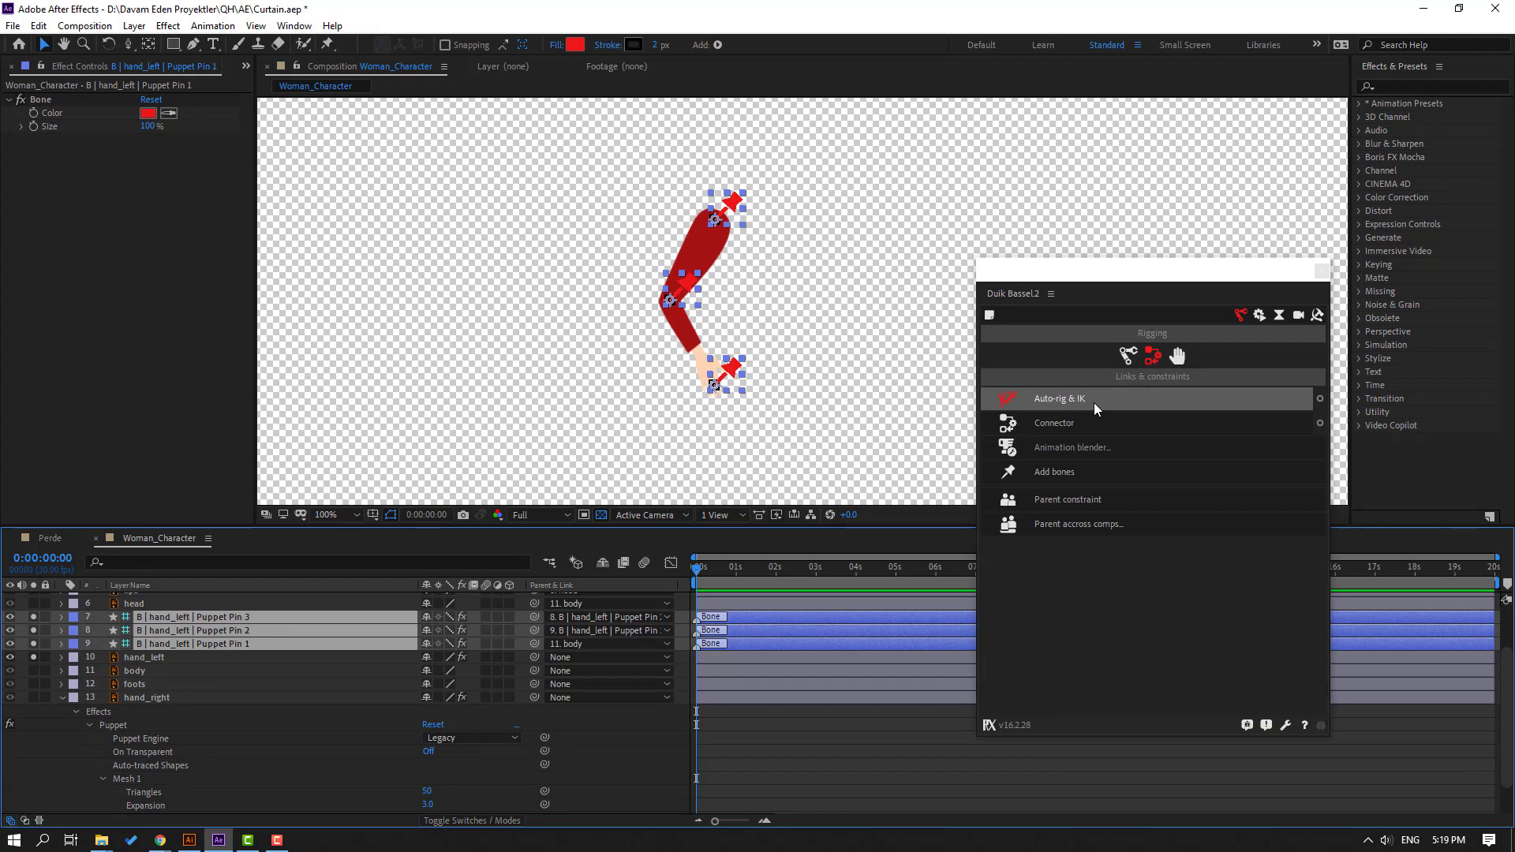
pyautogui.click(1075, 409)
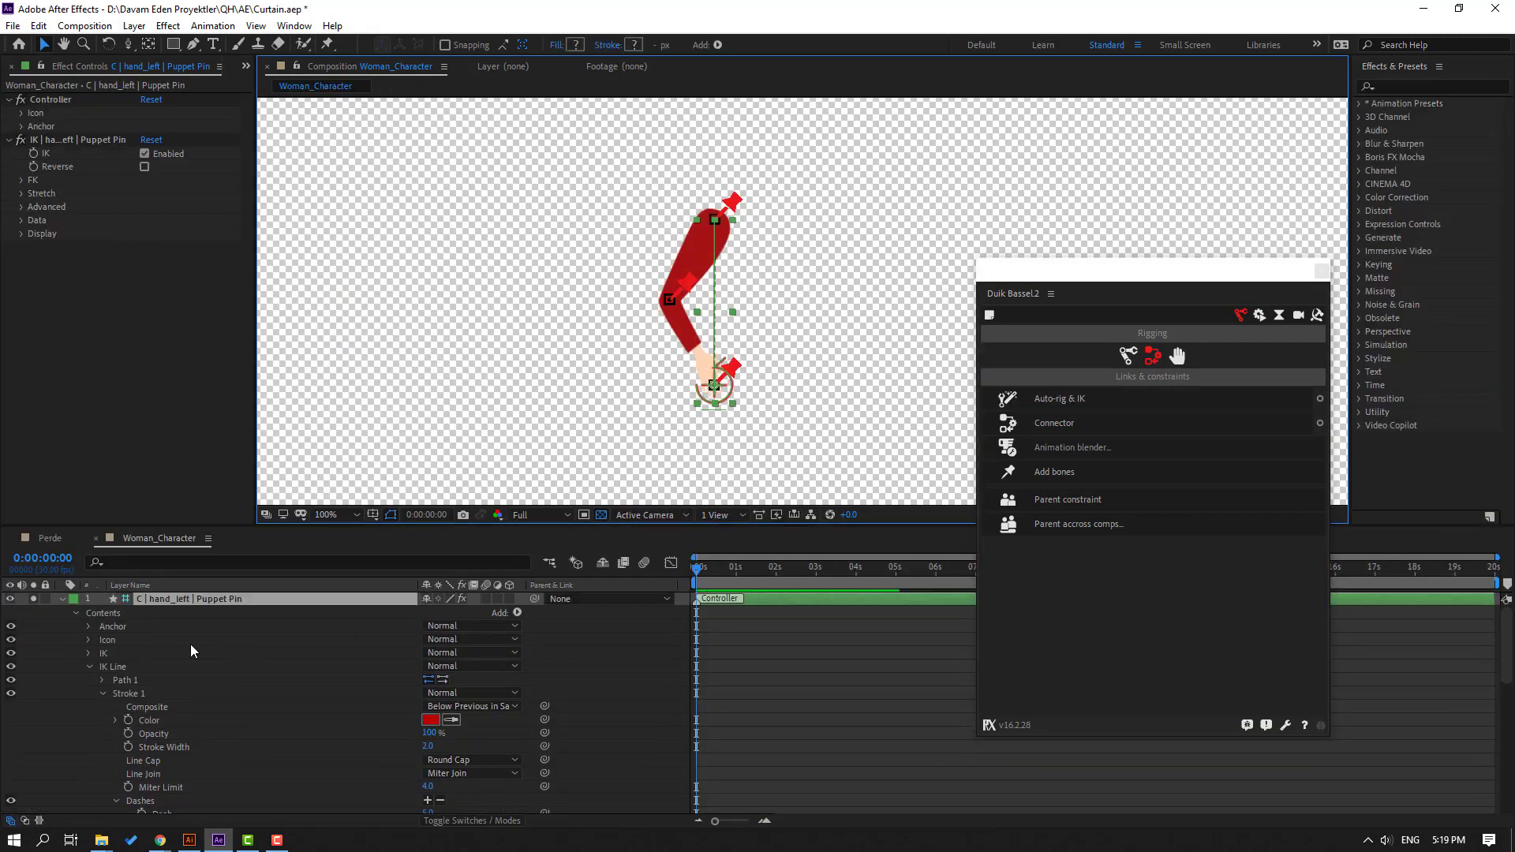
pyautogui.click(62, 600)
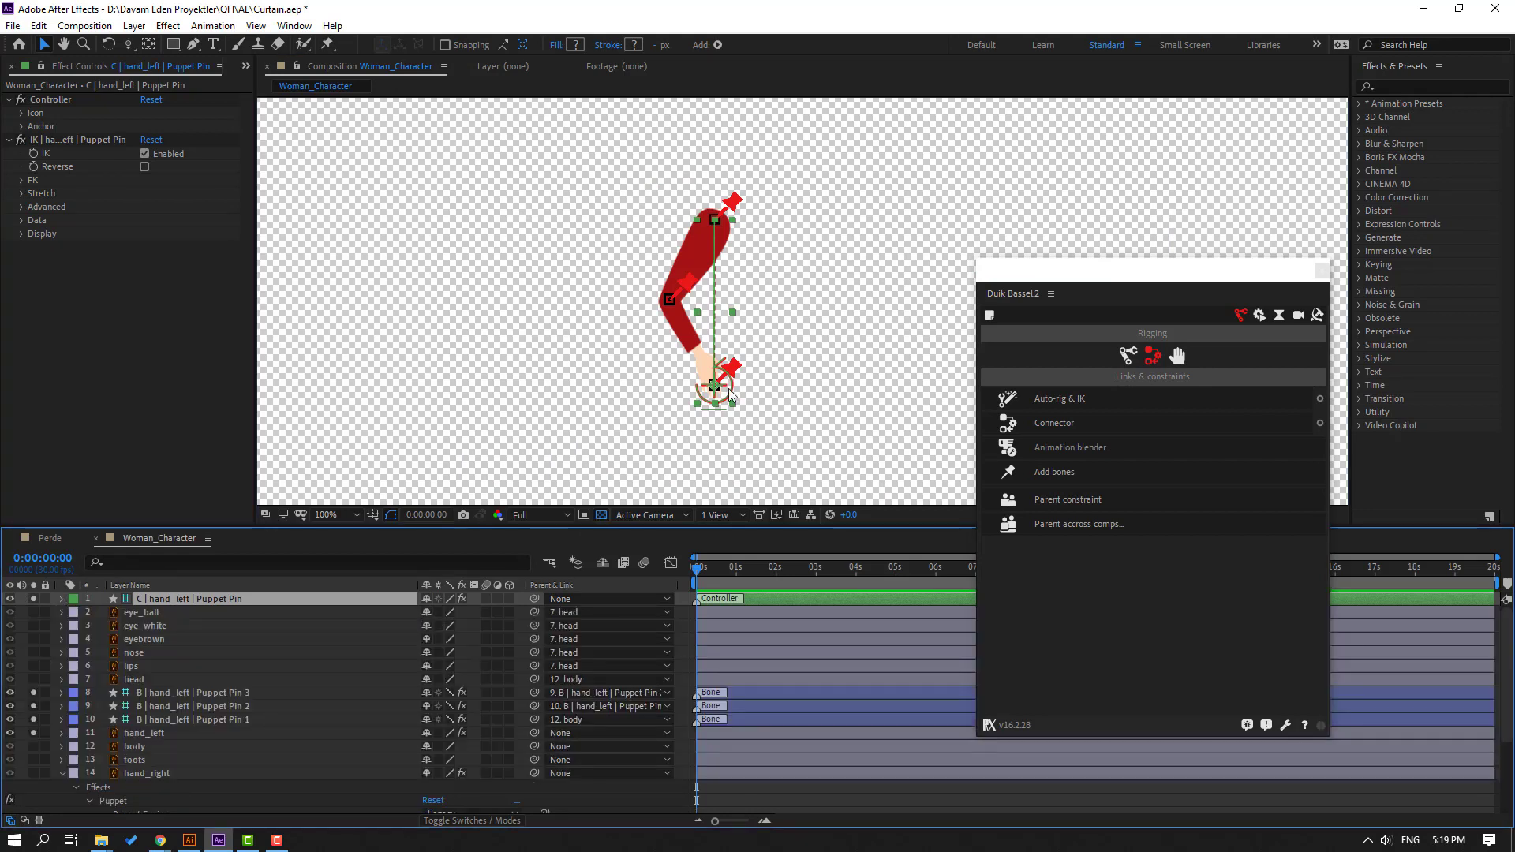
# Test the left arm by moving its controller, and end the solo of the hand_left layer and its bones
pyautogui.moveTo(734, 367)
pyautogui.mouseDown()
pyautogui.moveTo(764, 353)
pyautogui.moveTo(716, 337)
pyautogui.moveTo(789, 347)
pyautogui.moveTo(735, 395)
pyautogui.moveTo(746, 412)
pyautogui.moveTo(737, 385)
pyautogui.moveTo(714, 385)
pyautogui.mouseUp()
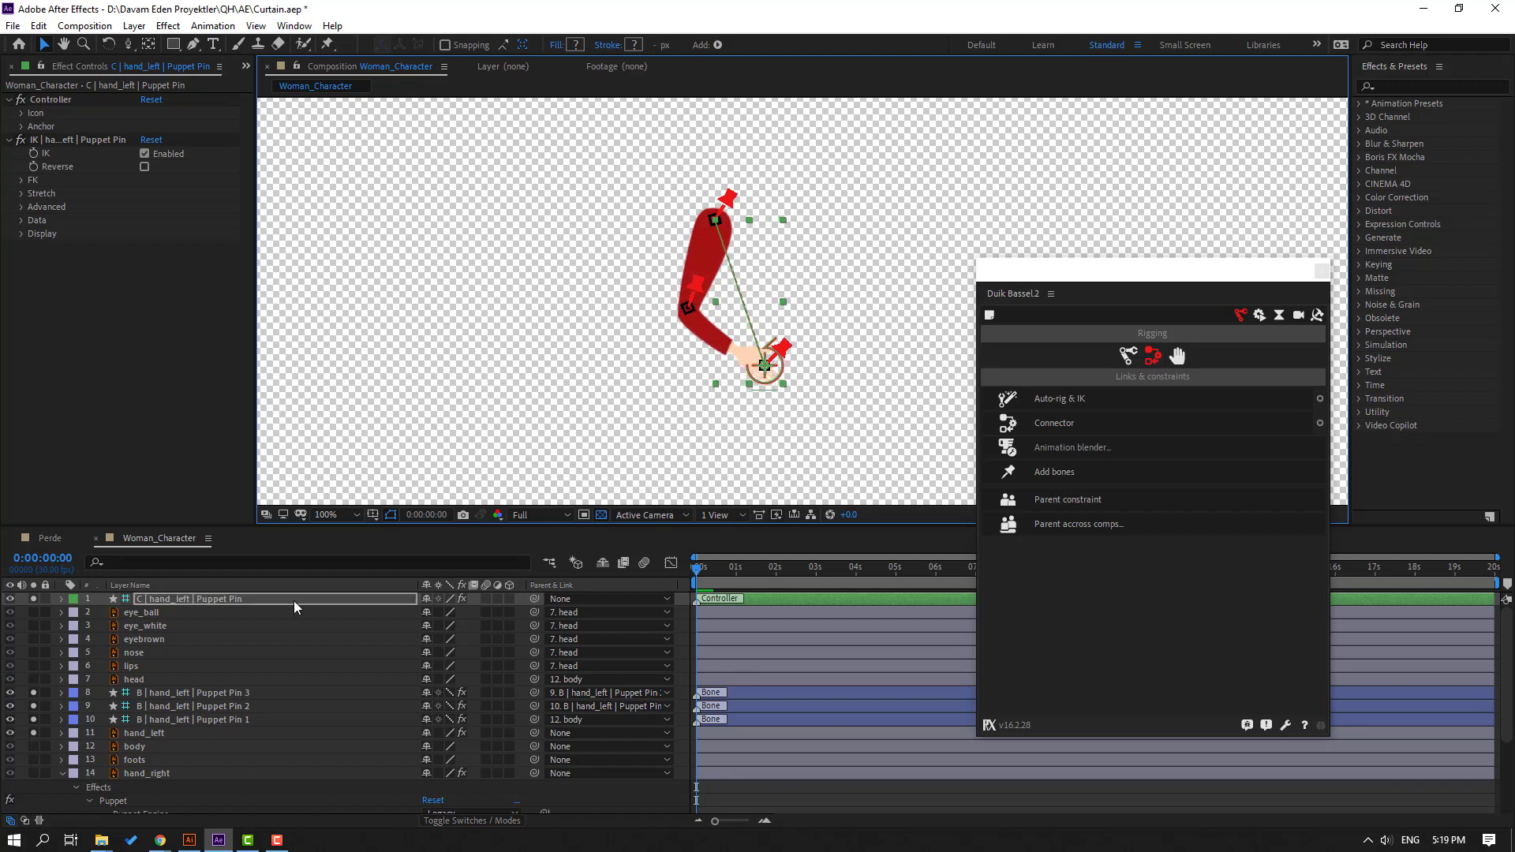
pyautogui.moveTo(33, 692); pyautogui.dragTo(32, 714)
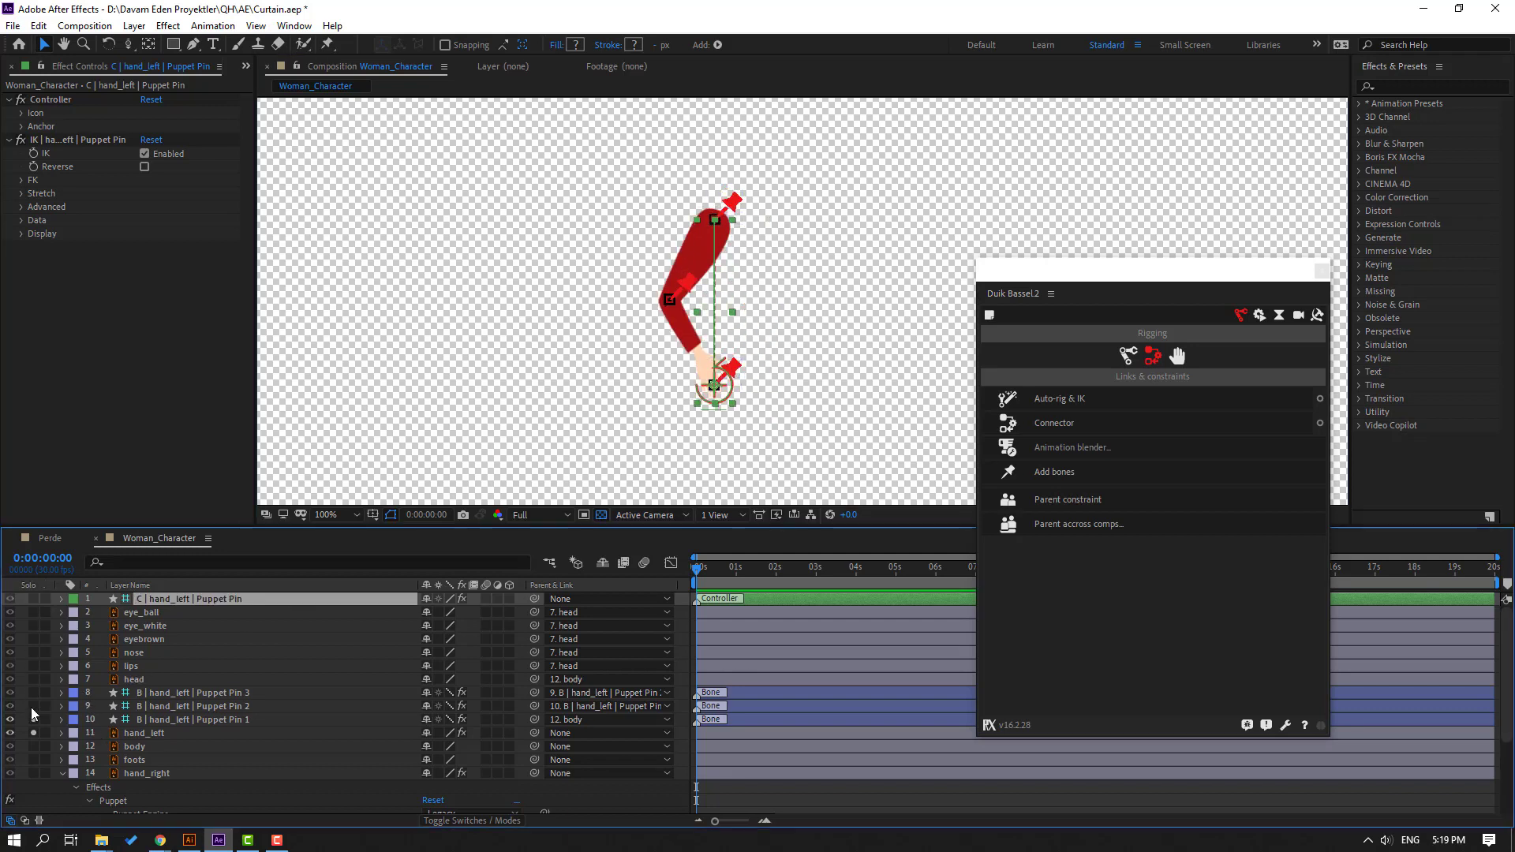
pyautogui.click(34, 733)
# Try a small rotation of the body layer to test how the parented parts follow
pyautogui.click(323, 746)
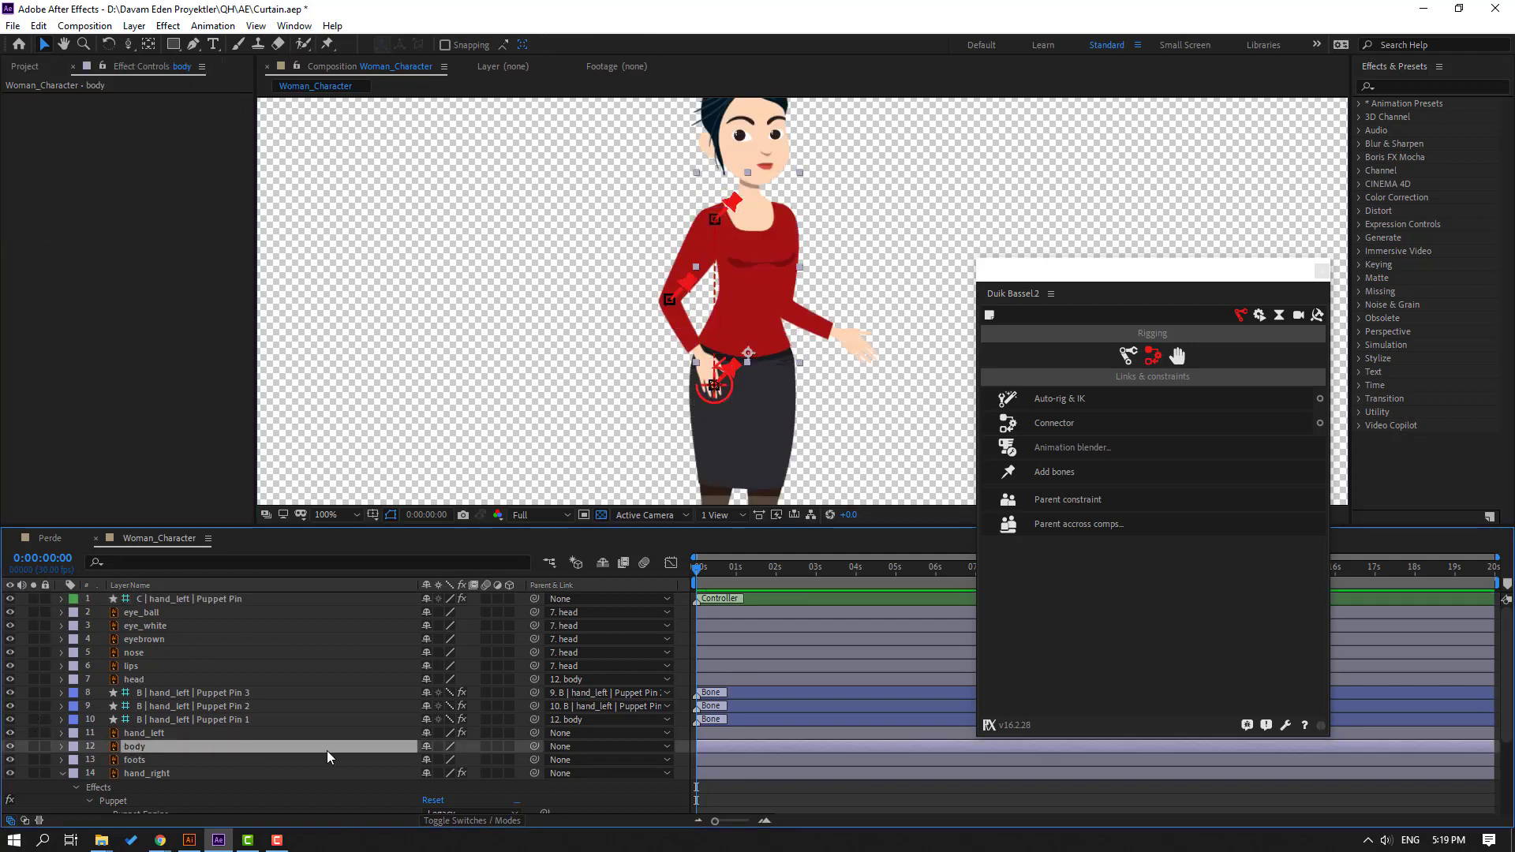
pyautogui.press('r')
pyautogui.moveTo(444, 767); pyautogui.dragTo(441, 762)
pyautogui.hotkey('ctrl', 'z')
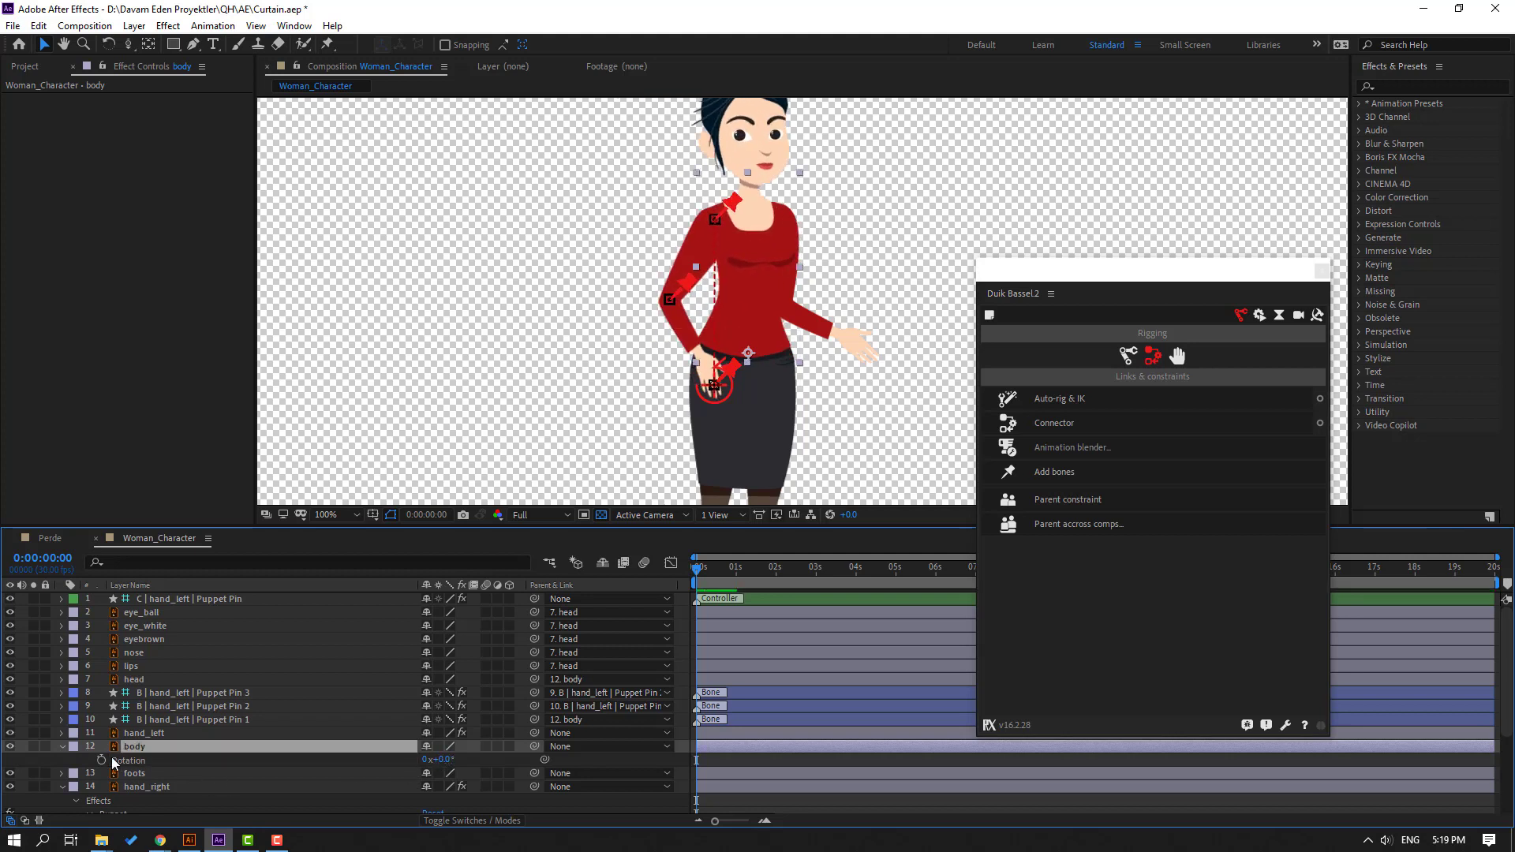
pyautogui.click(61, 746)
# Select the Puppet effect of the hand_right layer and add Duik bones to its pins
pyautogui.scroll(-3, 54, 772)
pyautogui.click(149, 661)
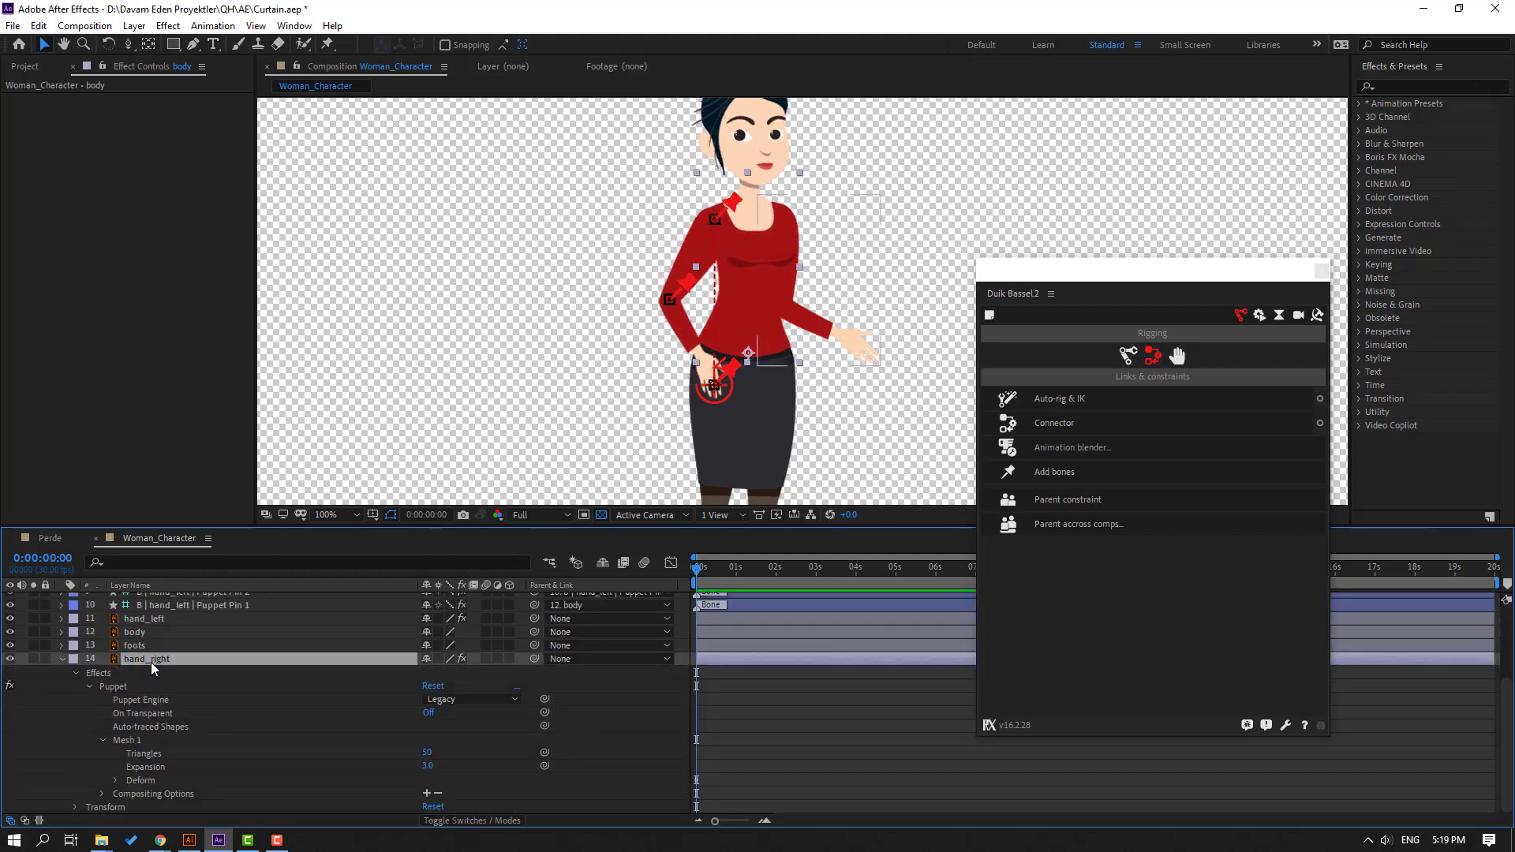
pyautogui.click(150, 706)
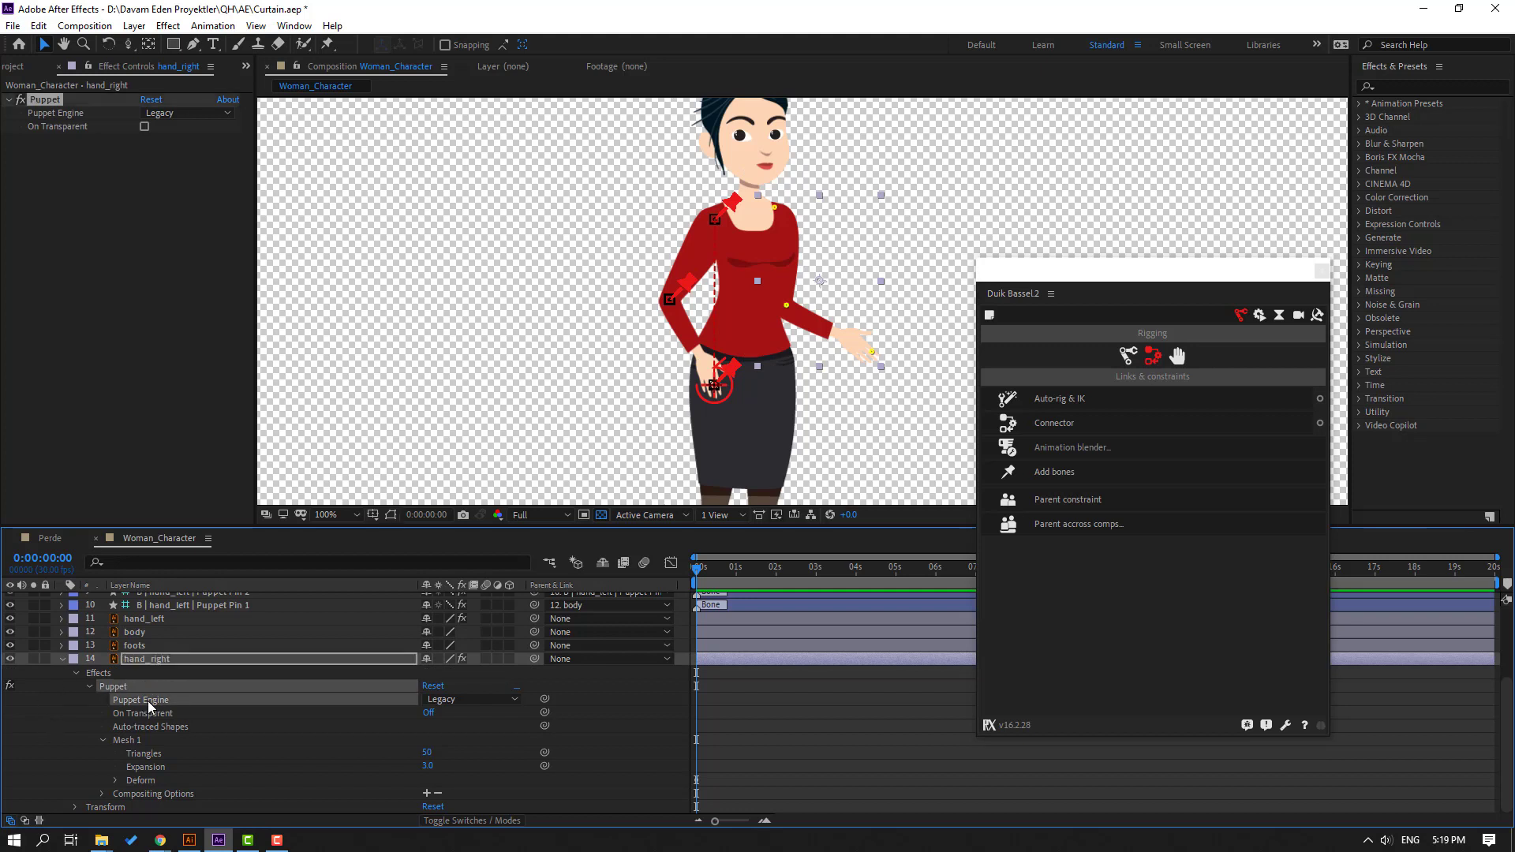
pyautogui.click(1052, 473)
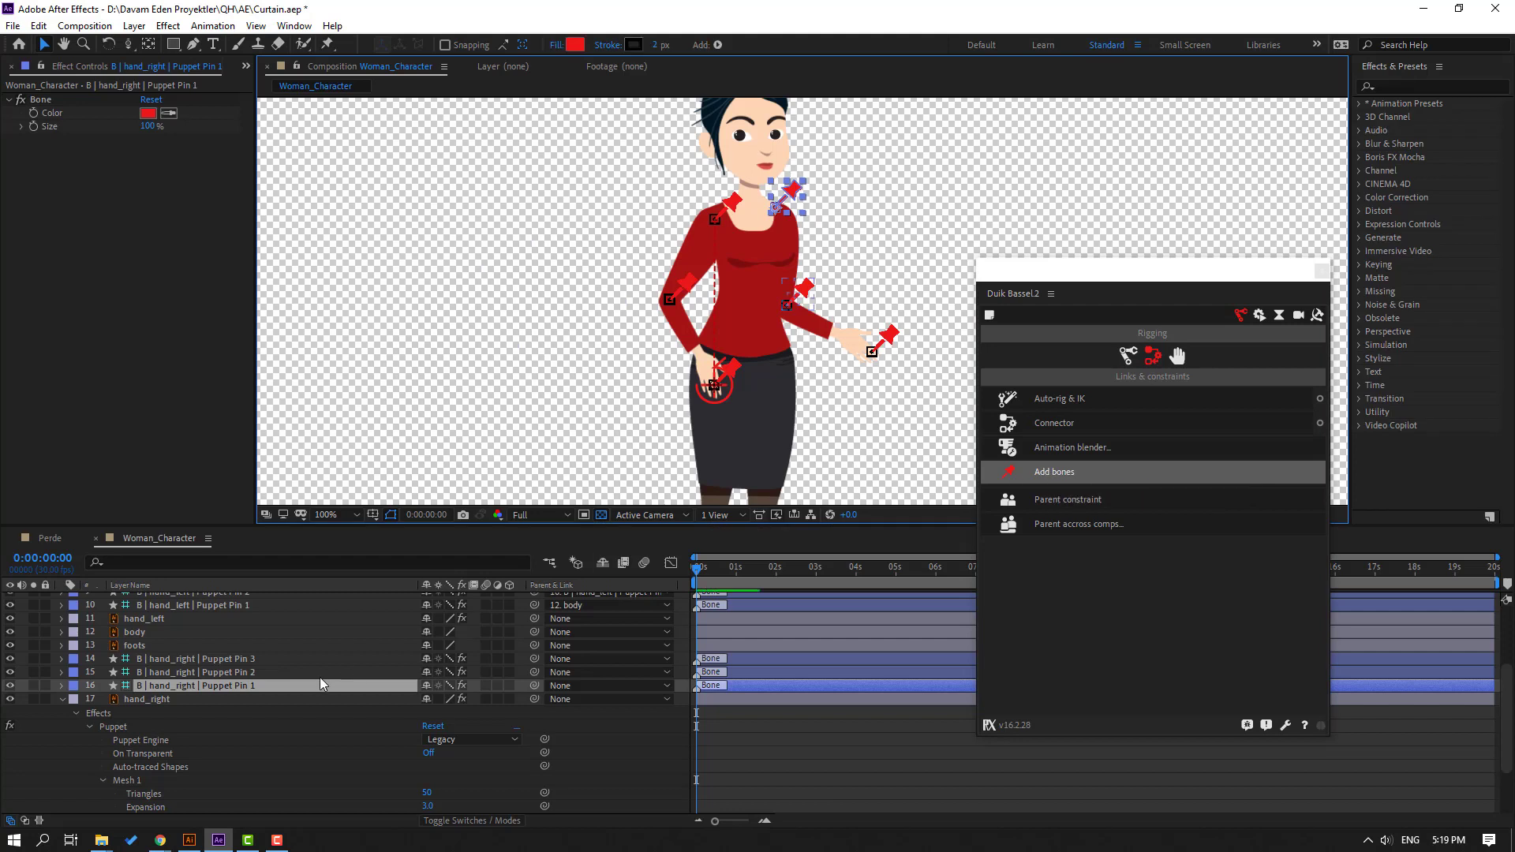
# Parent the hand_right bone Puppet Pin 3 to Puppet Pin 2, Pin 2 to Pin 1, and Pin 1 to the body layer
pyautogui.click(237, 658)
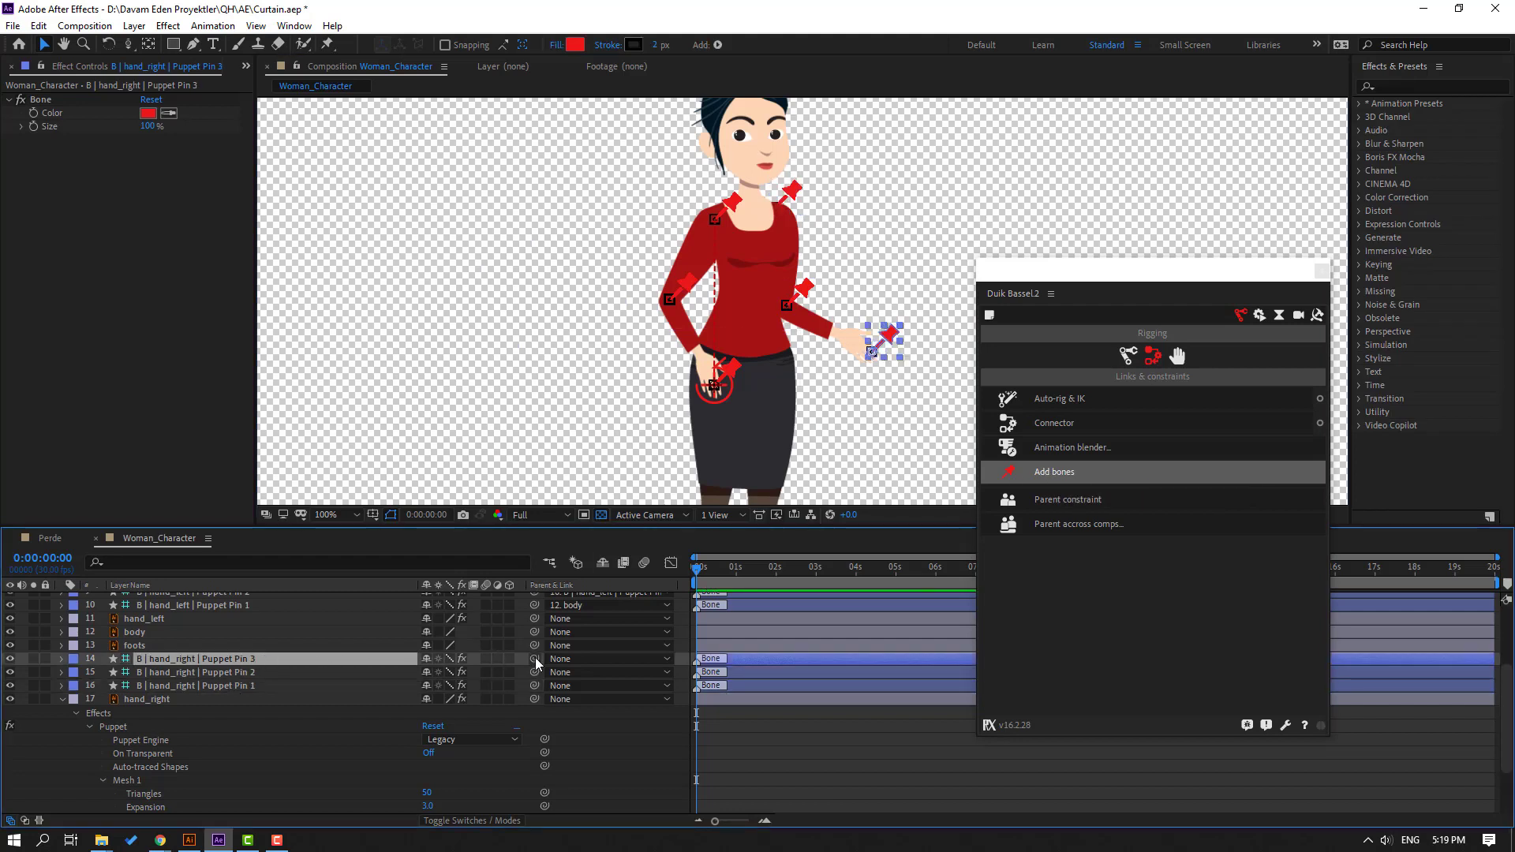
pyautogui.moveTo(536, 659); pyautogui.dragTo(241, 679)
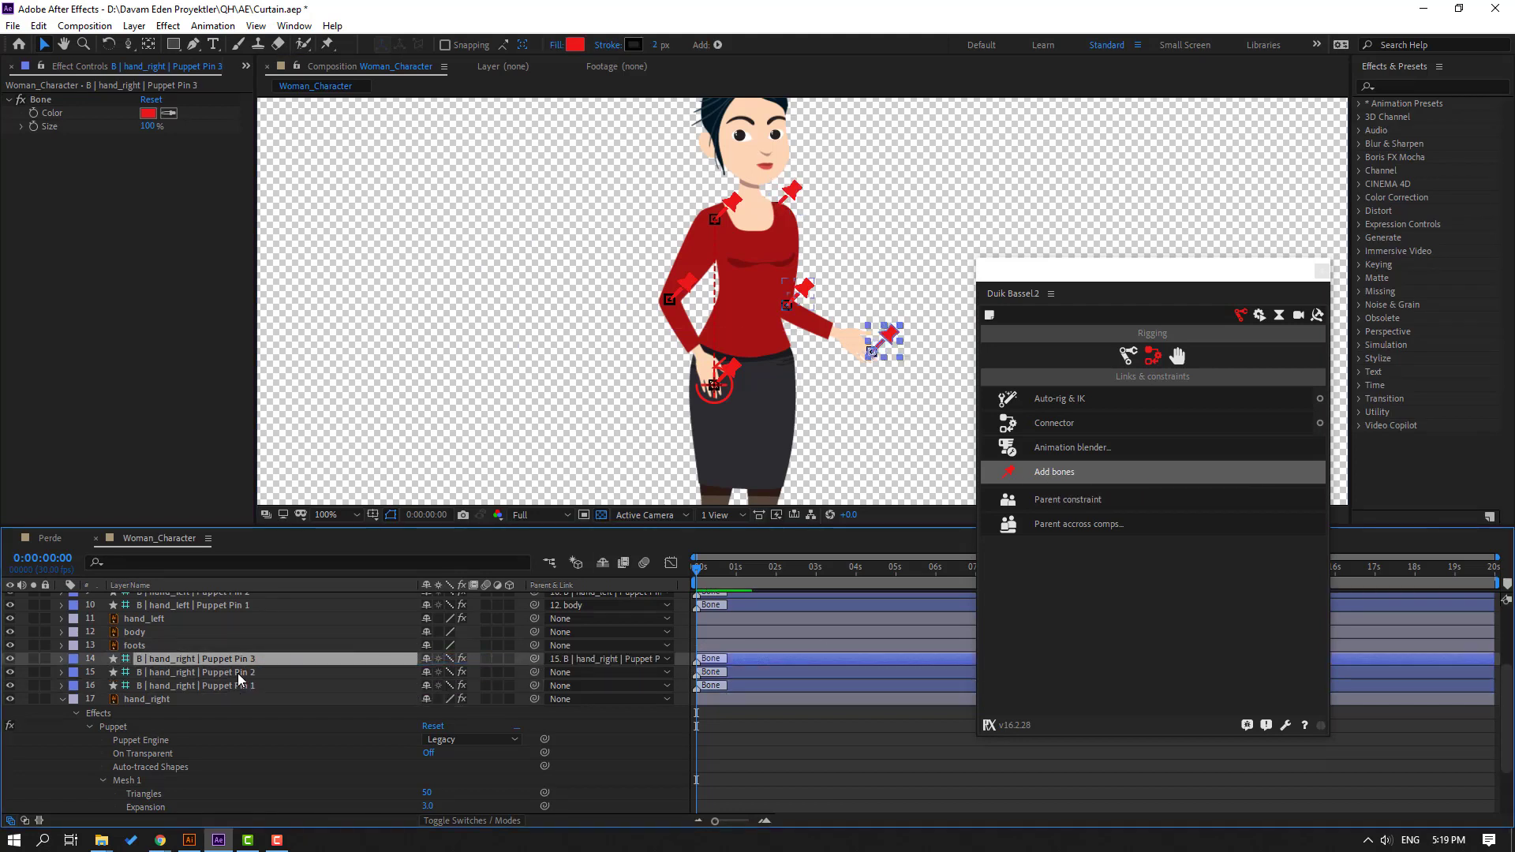
pyautogui.click(241, 675)
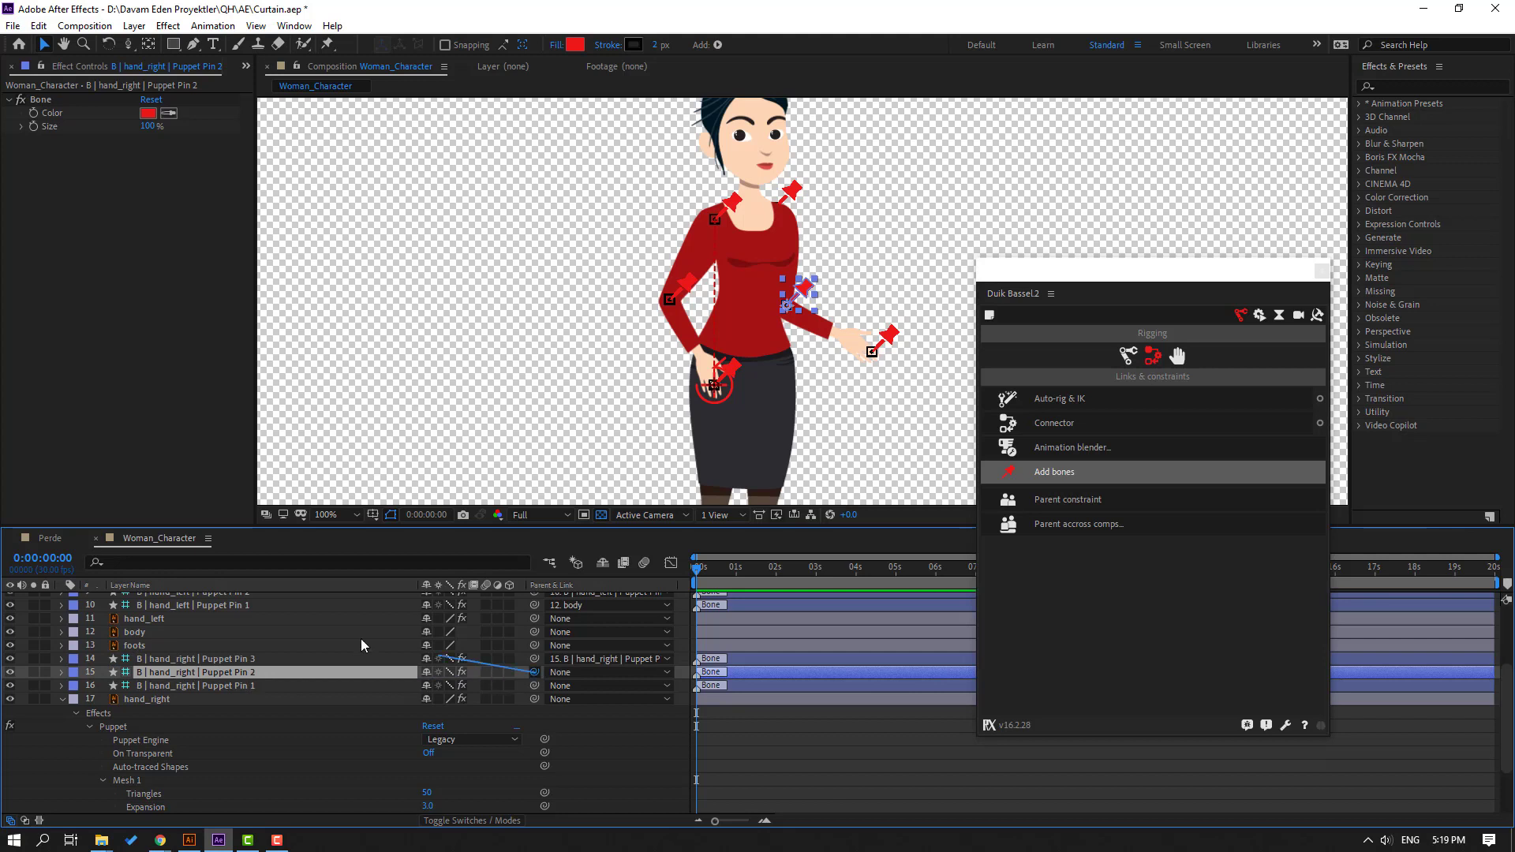
pyautogui.moveTo(361, 646); pyautogui.dragTo(271, 691)
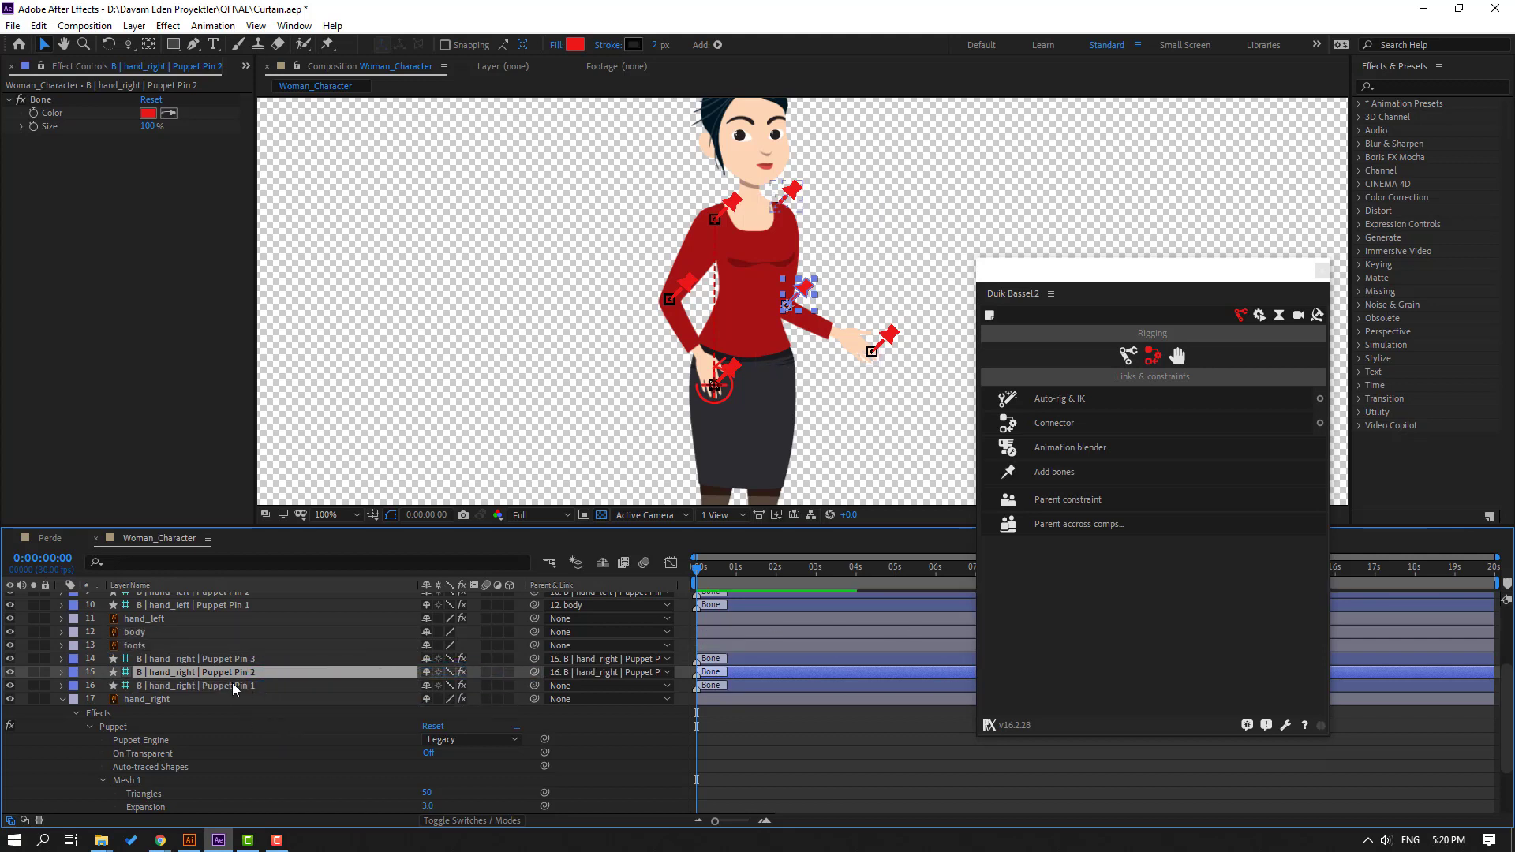
pyautogui.click(234, 688)
pyautogui.moveTo(534, 686); pyautogui.dragTo(151, 634)
# Apply Auto-rig & IK to the three hand_right bones and collapse the new controller layer's properties
pyautogui.keyDown('shift'); pyautogui.click(197, 672); pyautogui.keyUp('shift')
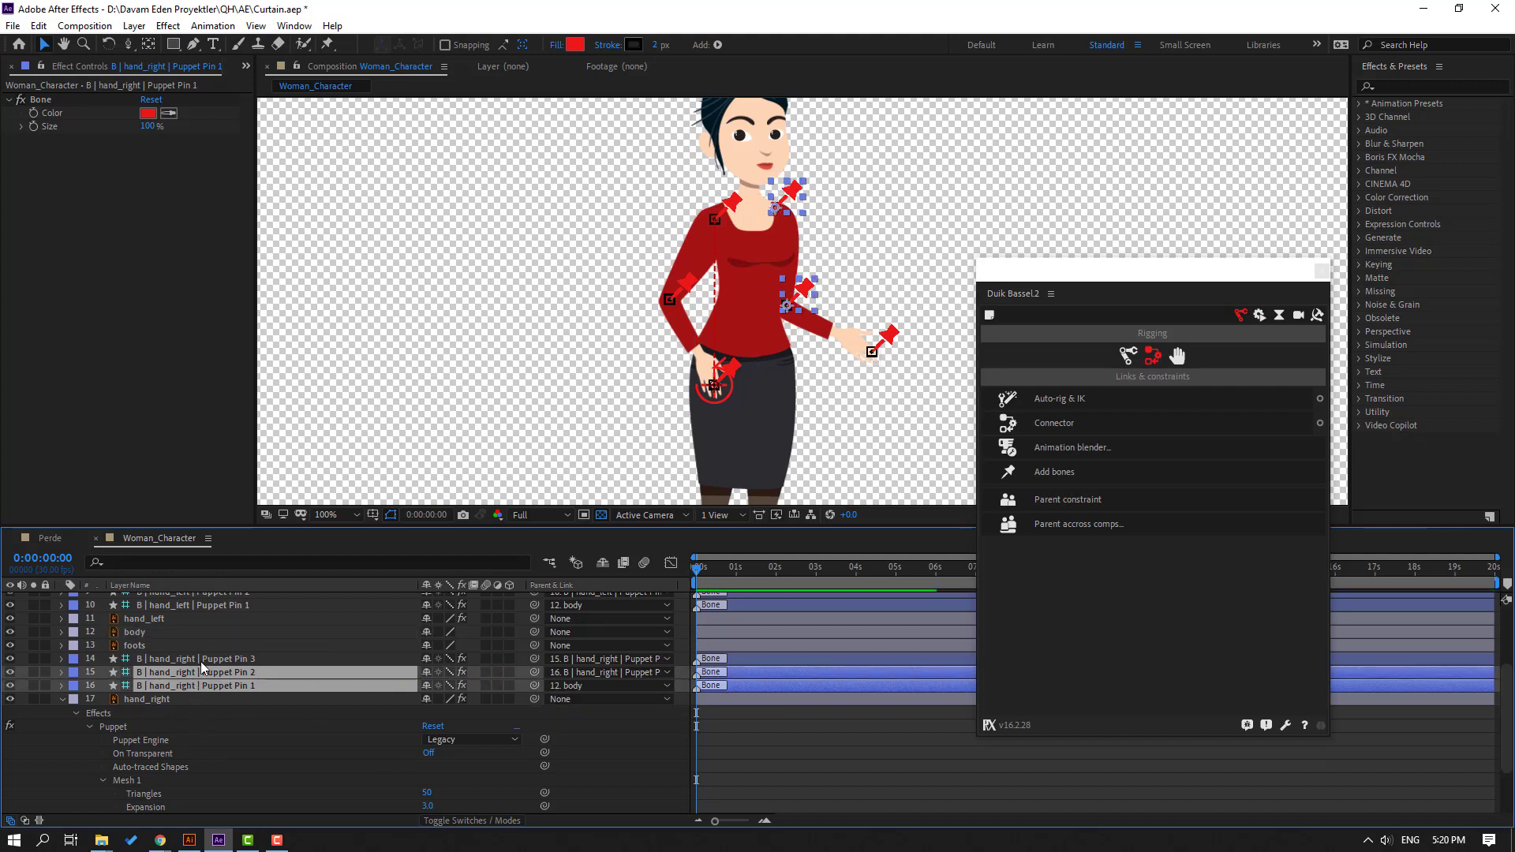
pyautogui.keyDown('shift'); pyautogui.click(197, 659); pyautogui.keyUp('shift')
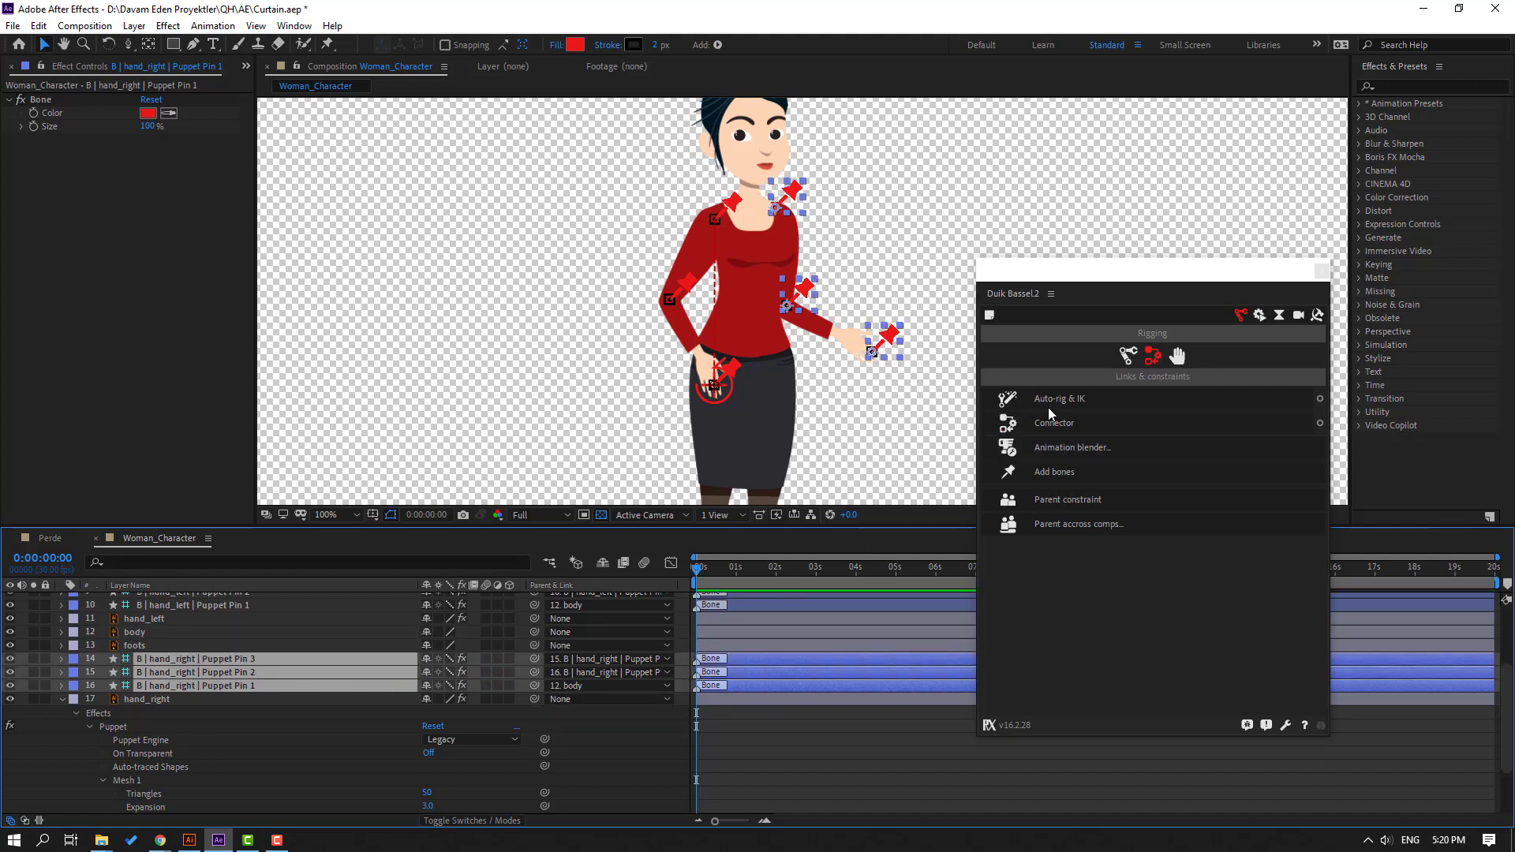
pyautogui.click(1075, 400)
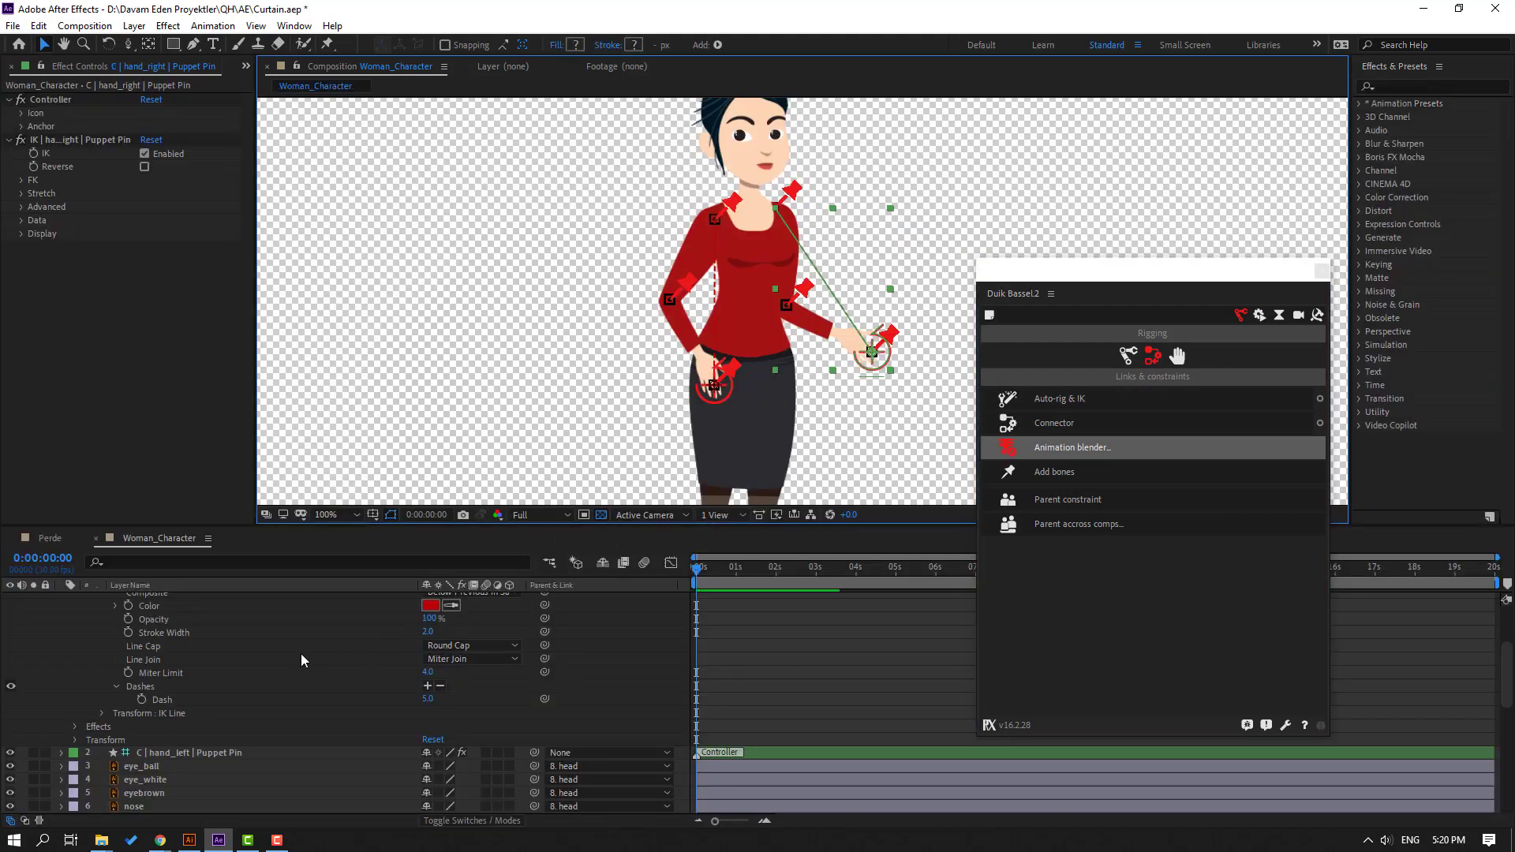
pyautogui.scroll(3, 302, 659)
pyautogui.click(61, 600)
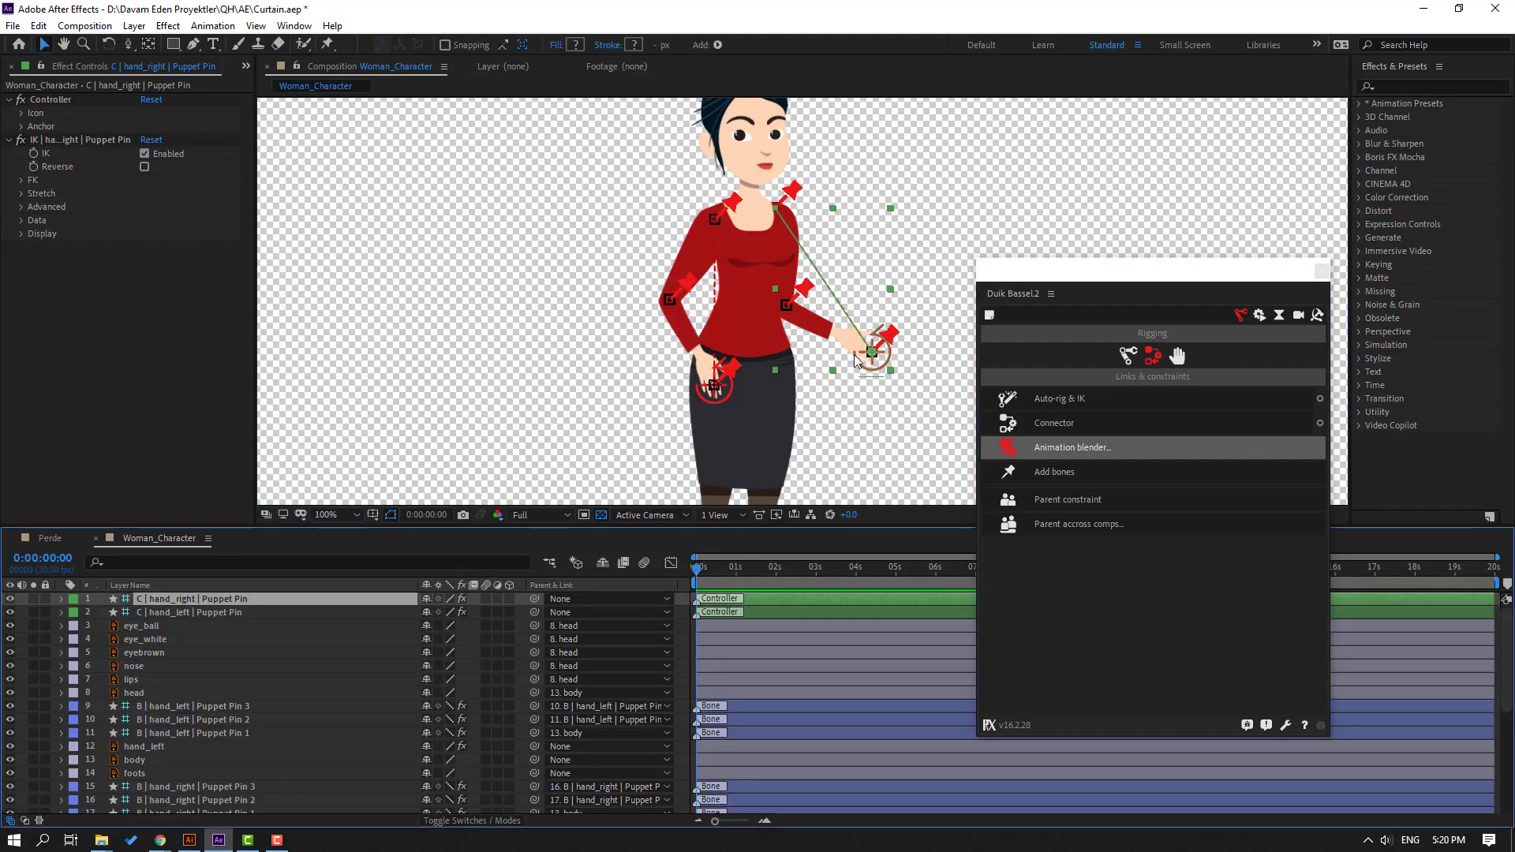
# Test the right arm by moving its controller, and close Duik Bassel.2
pyautogui.moveTo(878, 359)
pyautogui.mouseDown()
pyautogui.moveTo(890, 335)
pyautogui.moveTo(868, 347)
pyautogui.moveTo(891, 303)
pyautogui.moveTo(913, 322)
pyautogui.moveTo(876, 336)
pyautogui.mouseUp()
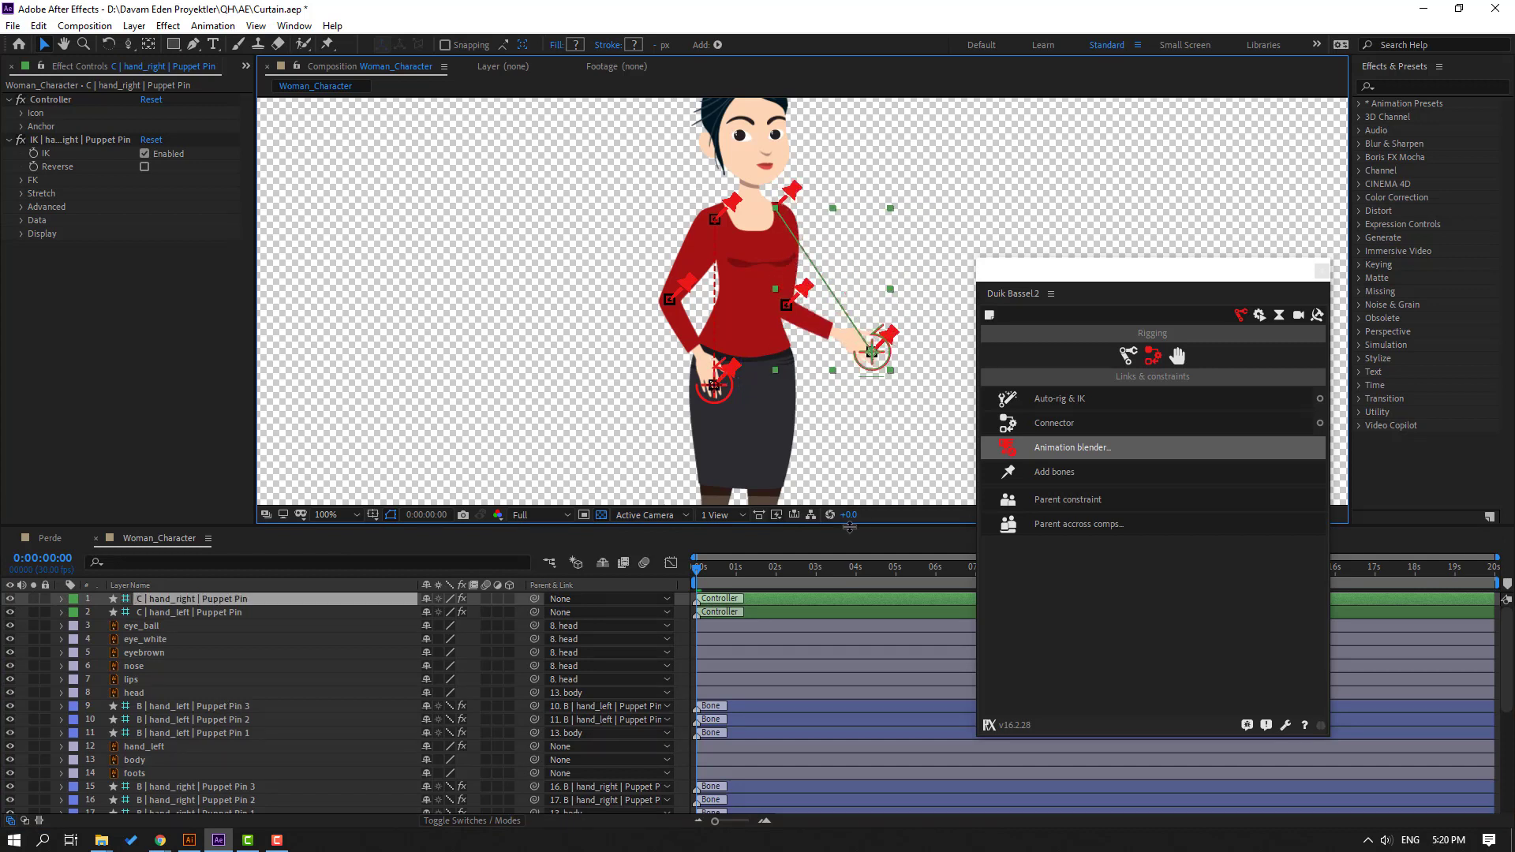
pyautogui.click(1321, 271)
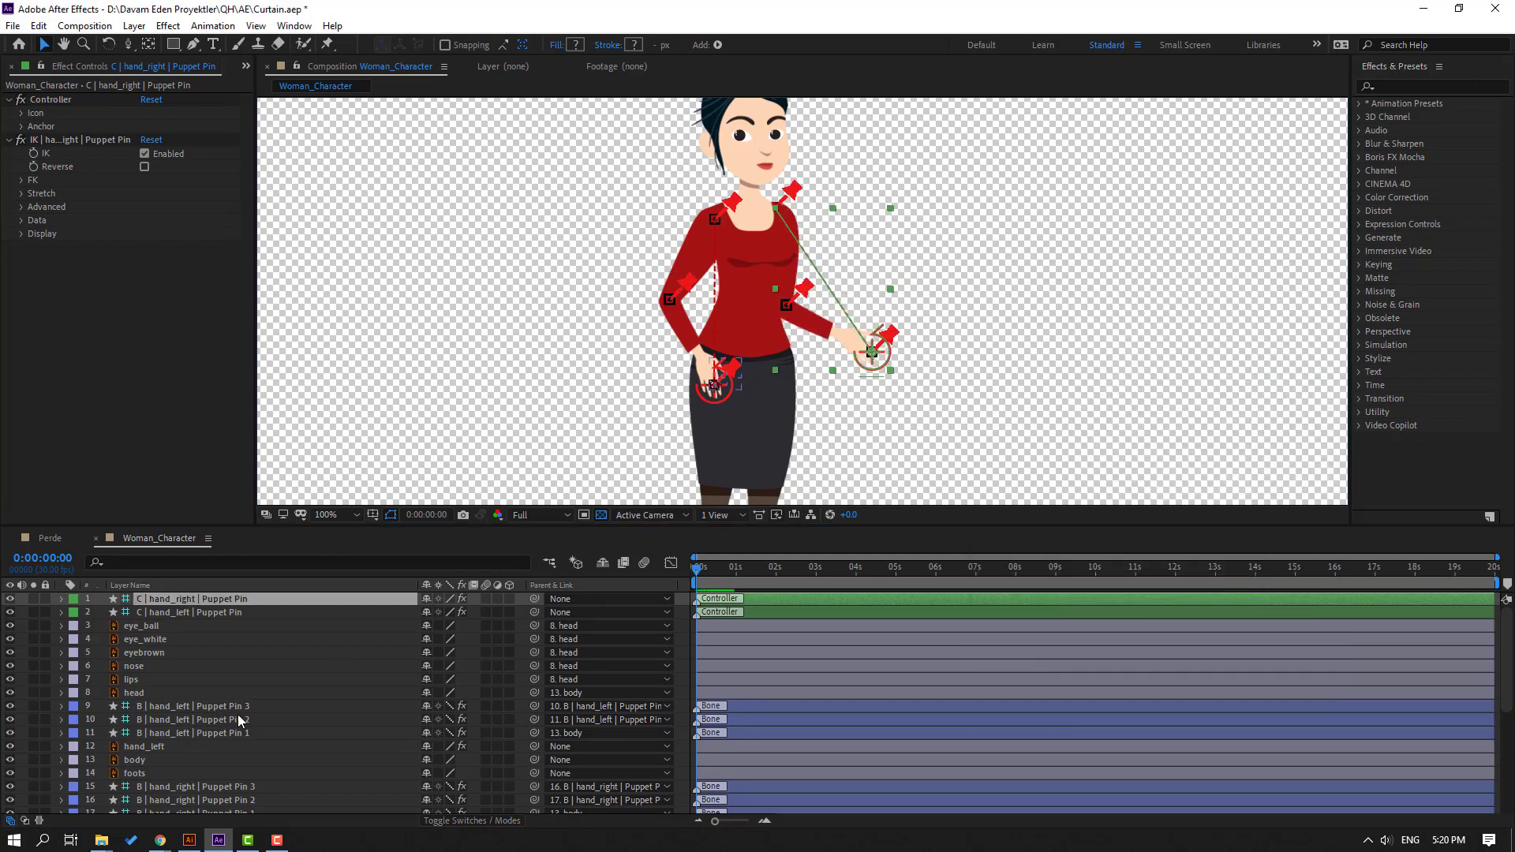
# Mark the six hand_left and hand_right bone layers as shy and hide shy layers in the timeline
pyautogui.moveTo(206, 707); pyautogui.dragTo(213, 736)
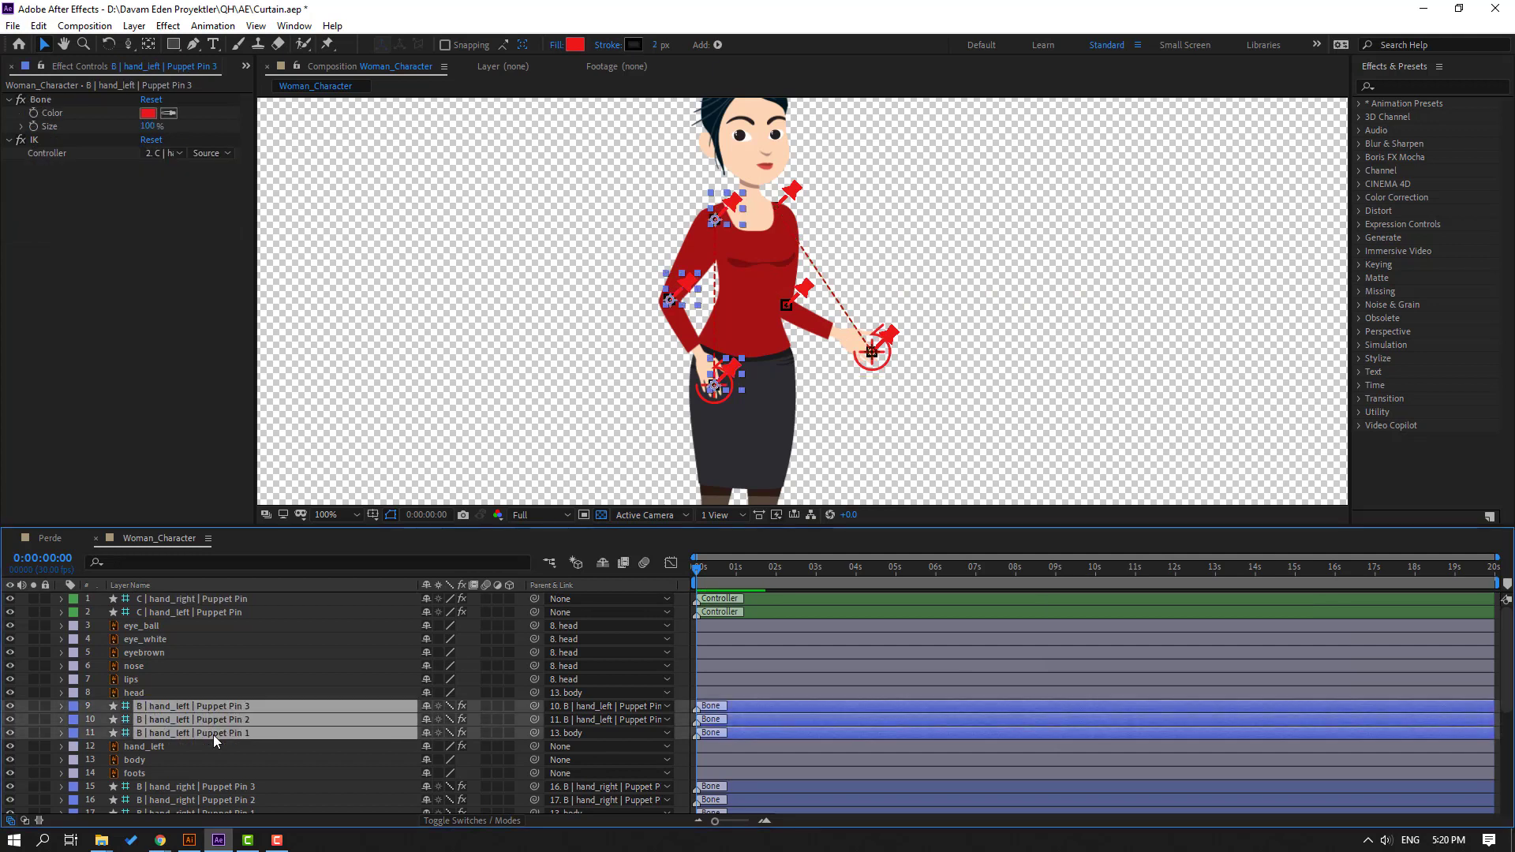
pyautogui.scroll(-2, 210, 734)
pyautogui.keyDown('ctrl'); pyautogui.click(207, 706); pyautogui.keyUp('ctrl')
pyautogui.keyDown('ctrl'); pyautogui.click(207, 720); pyautogui.keyUp('ctrl')
pyautogui.keyDown('ctrl'); pyautogui.click(206, 732); pyautogui.keyUp('ctrl')
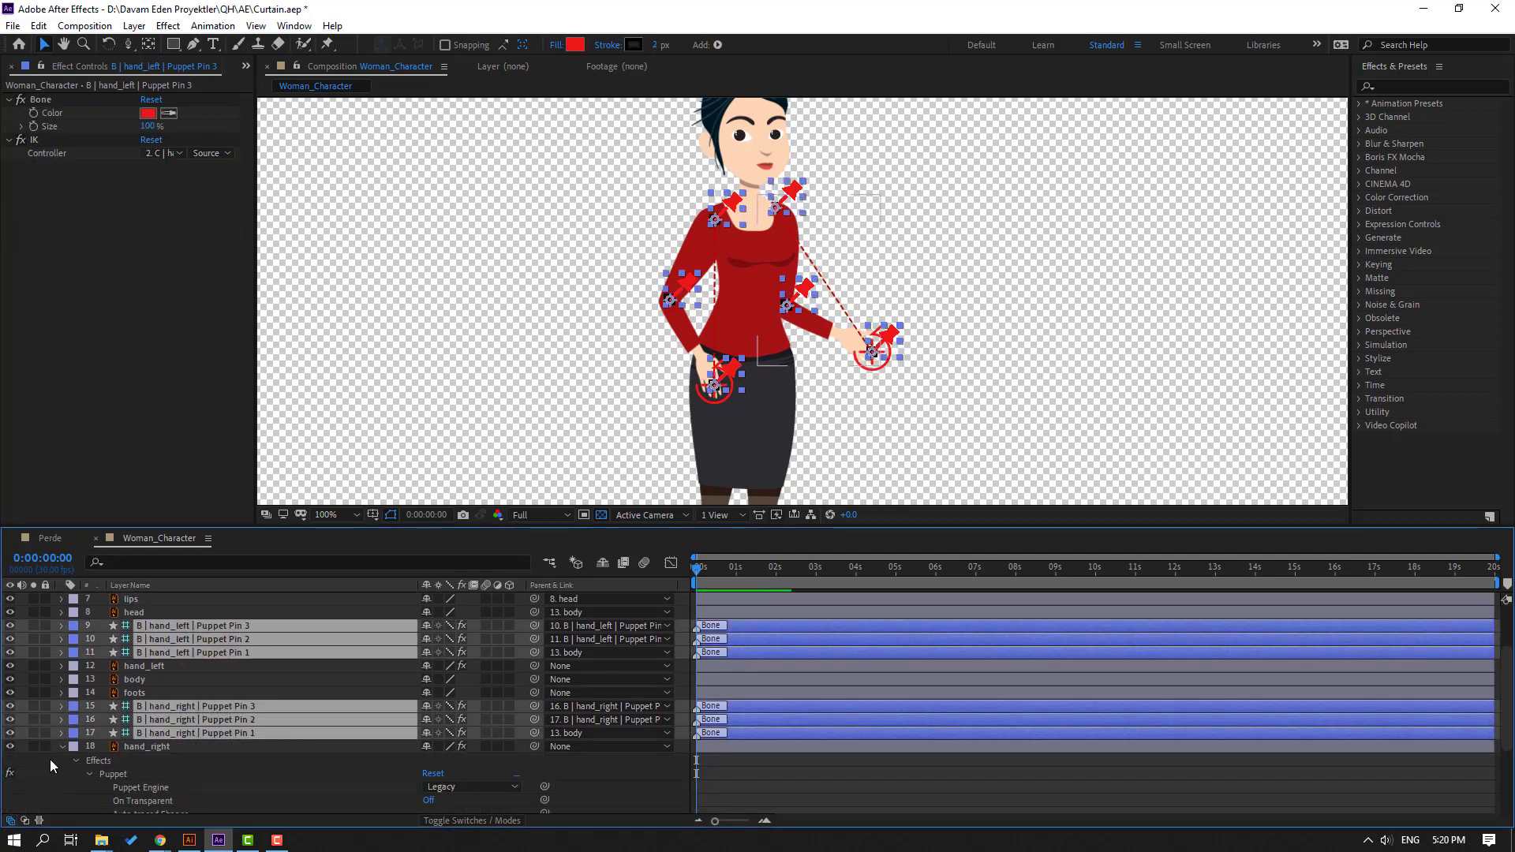
pyautogui.click(60, 748)
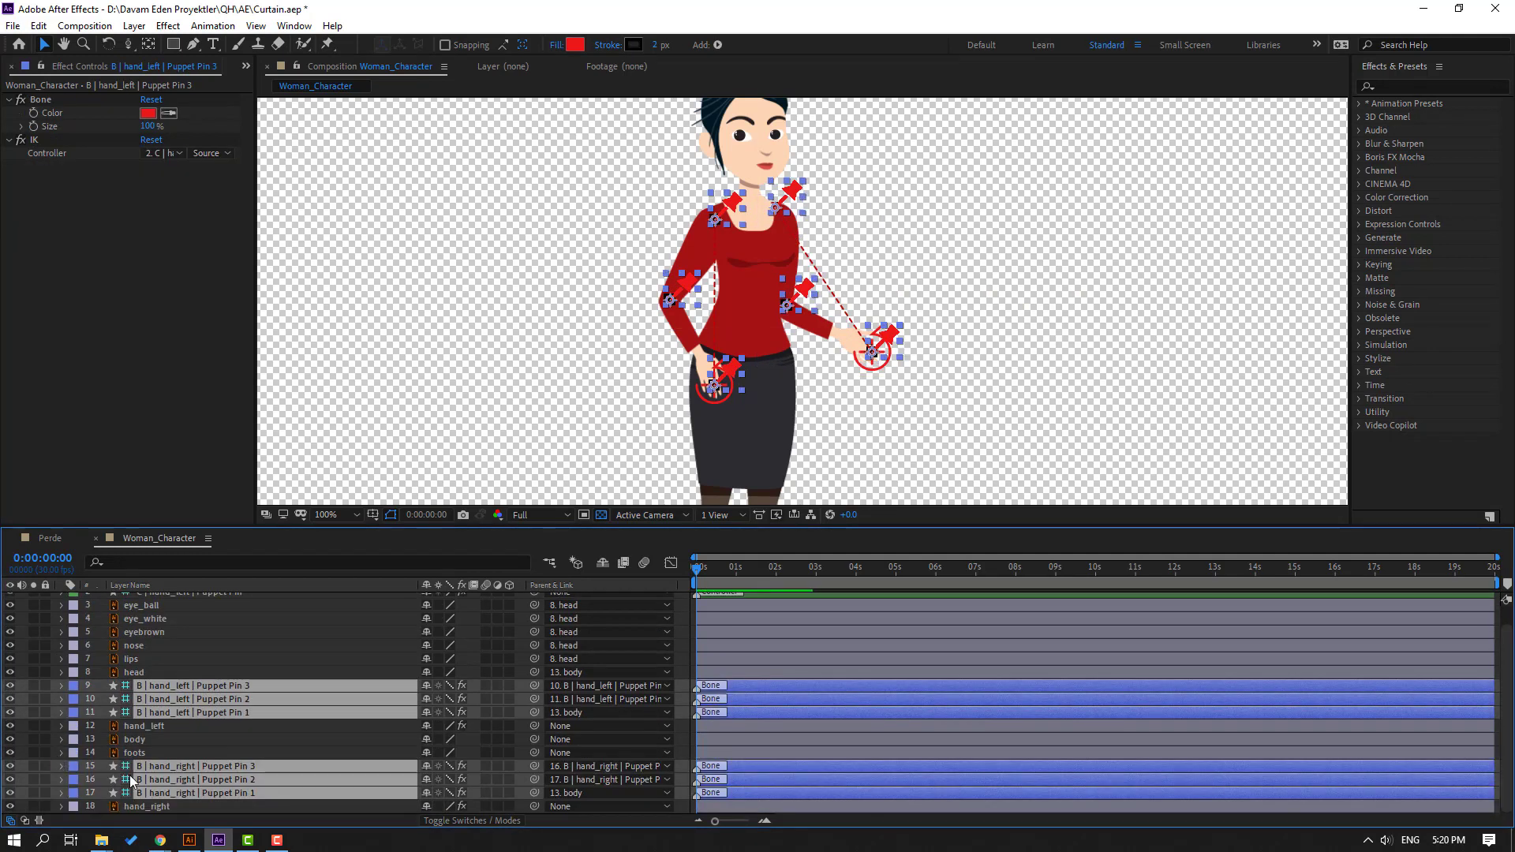
pyautogui.click(426, 685)
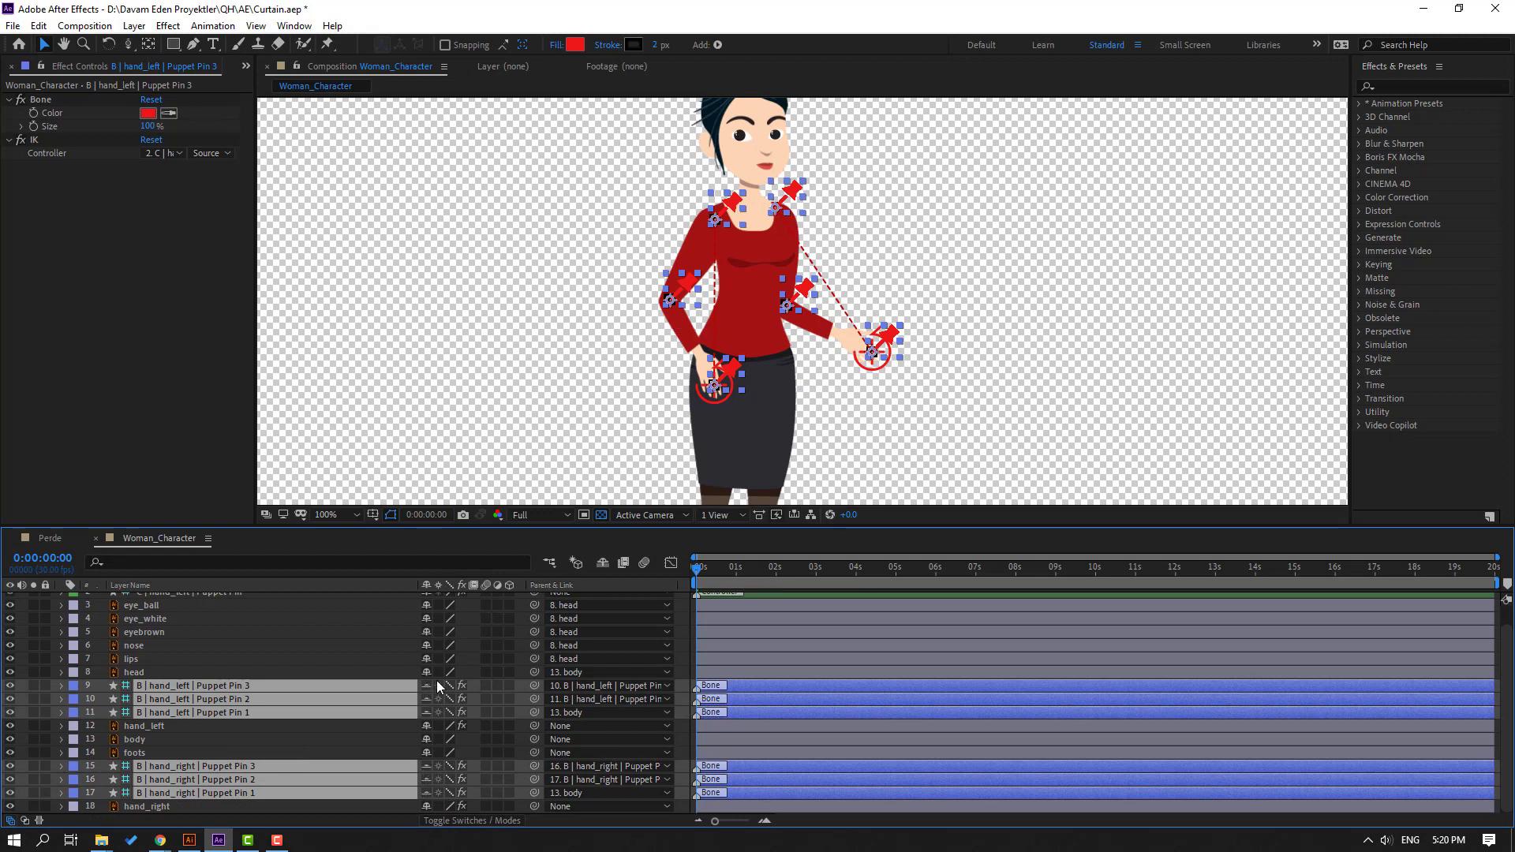
pyautogui.click(603, 563)
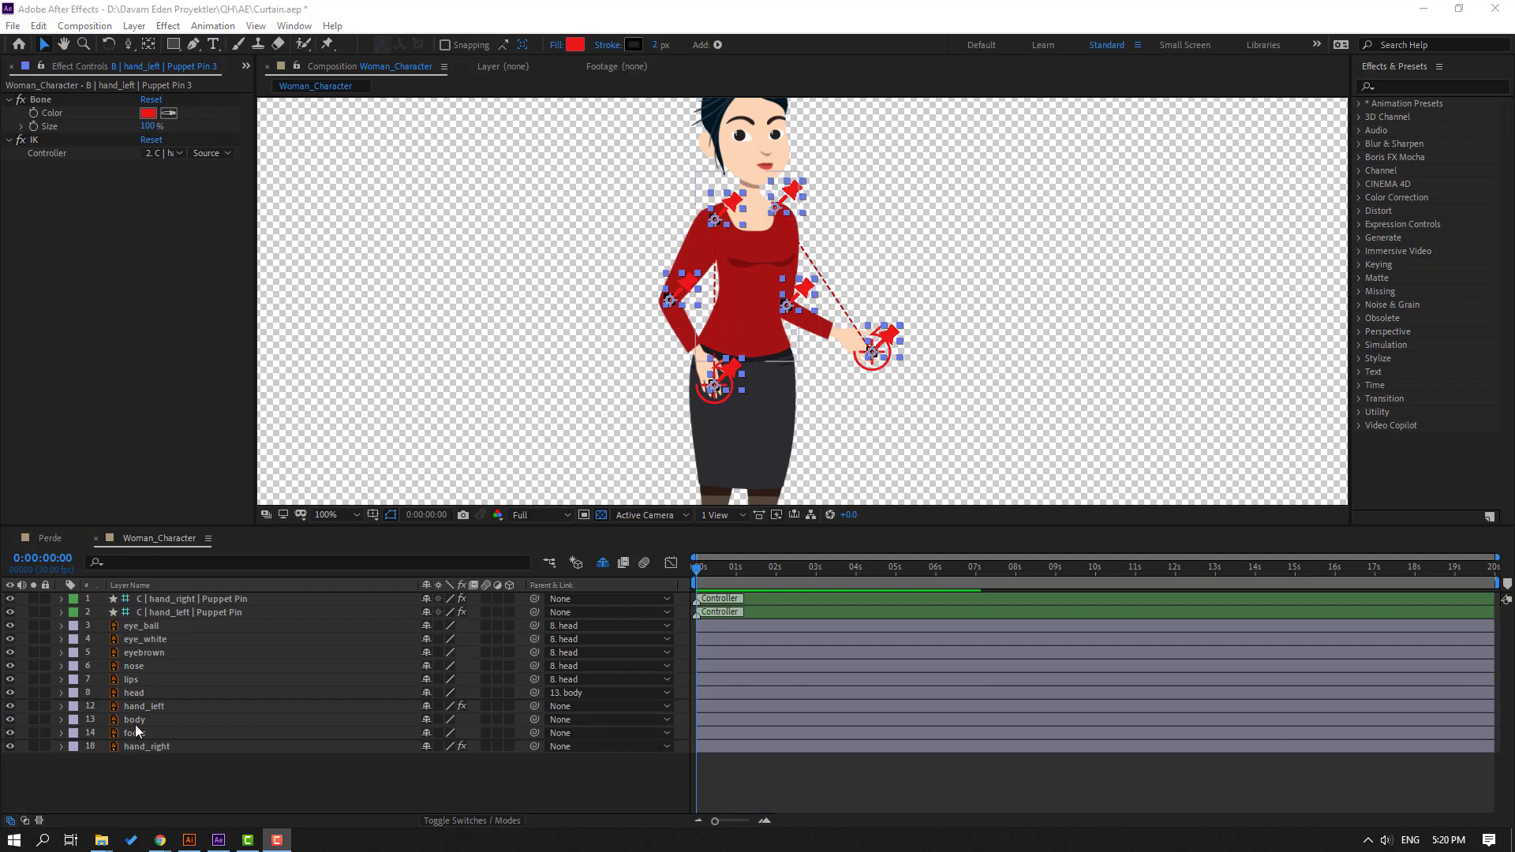
# Test the rig by rotating the body layer, and collapse its Rotation property
pyautogui.click(296, 714)
pyautogui.press('r')
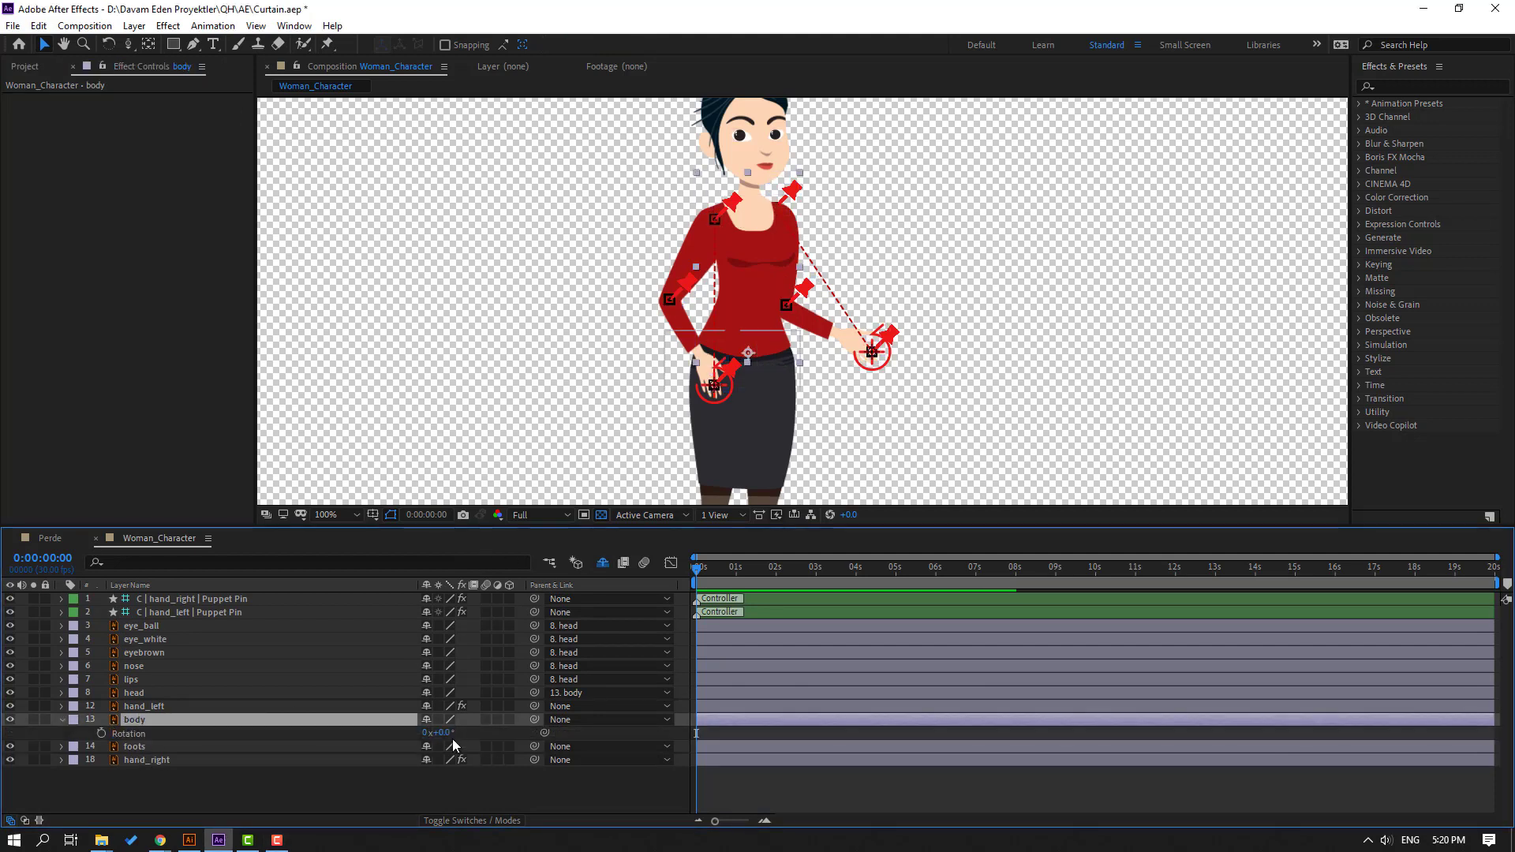
pyautogui.moveTo(444, 734); pyautogui.dragTo(430, 745)
pyautogui.click(61, 719)
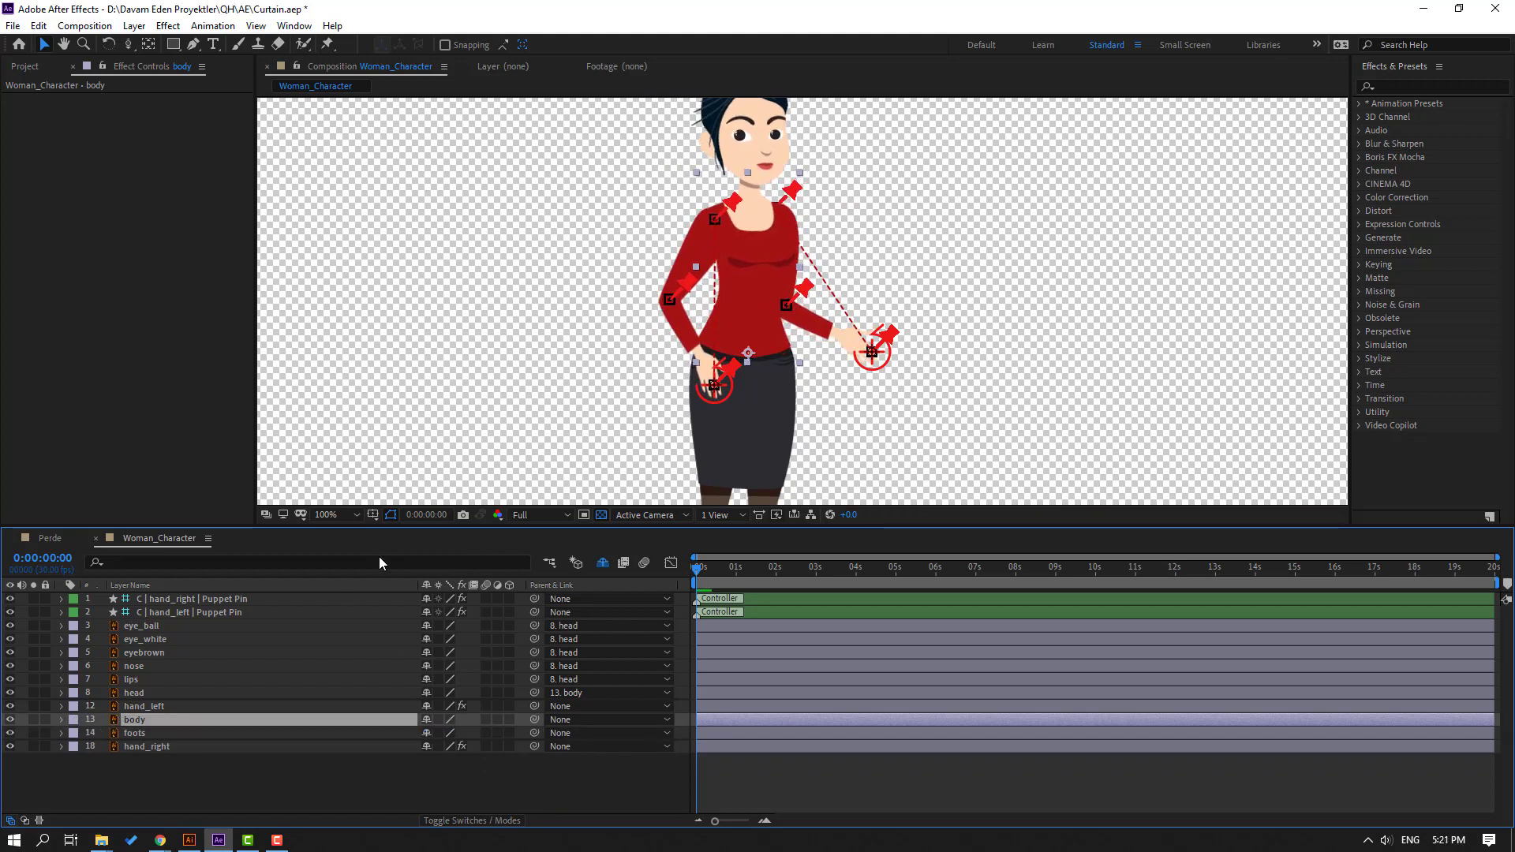
# Import Lipsync01.mov as footage and add it as the top layer of the Woman_Character composition
pyautogui.click(25, 68)
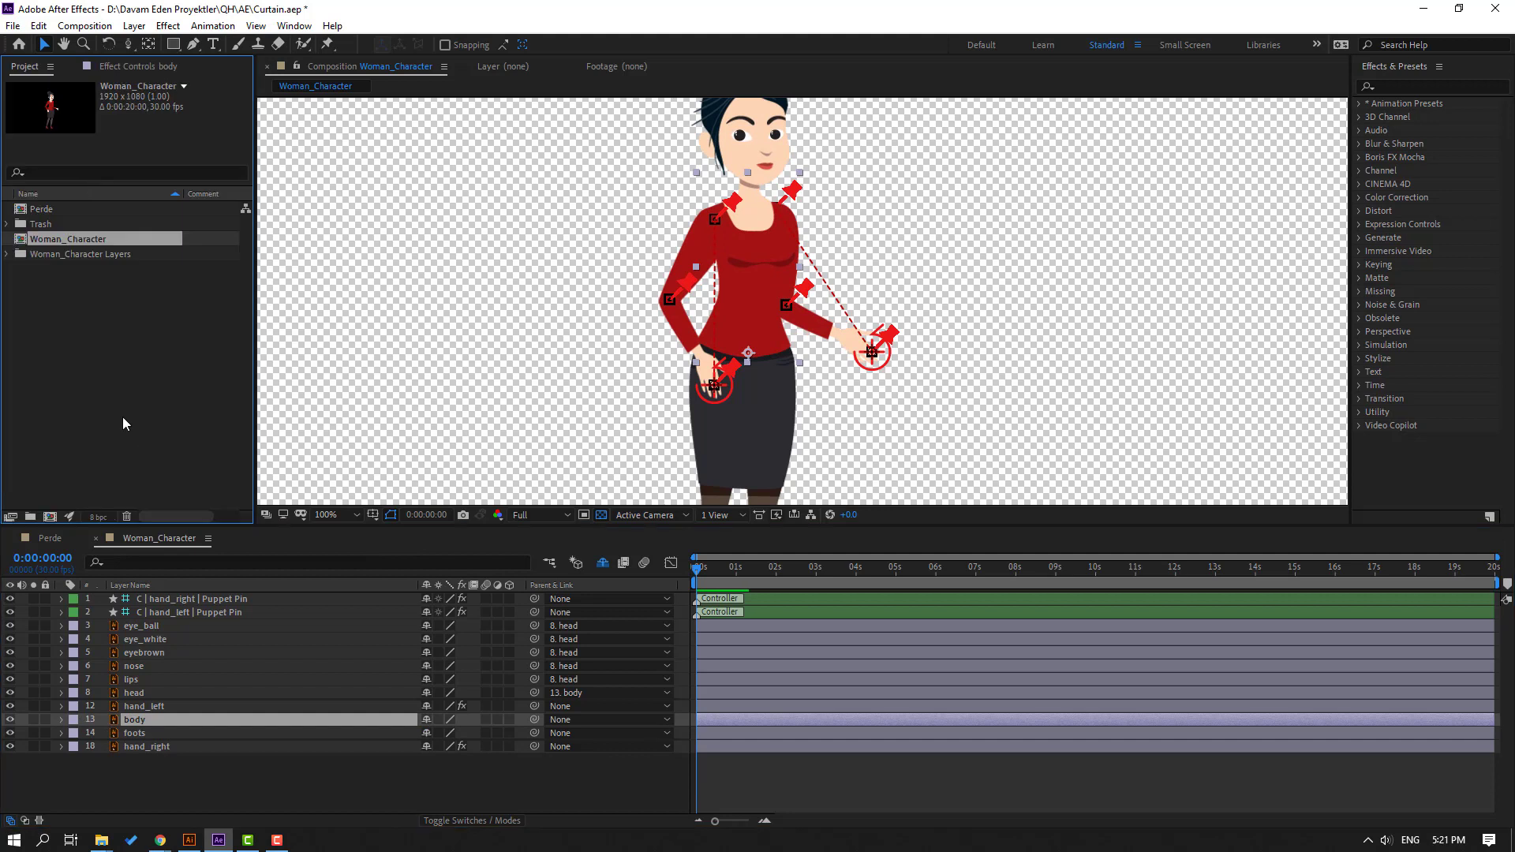
pyautogui.rightClick(84, 328)
pyautogui.moveTo(105, 406)
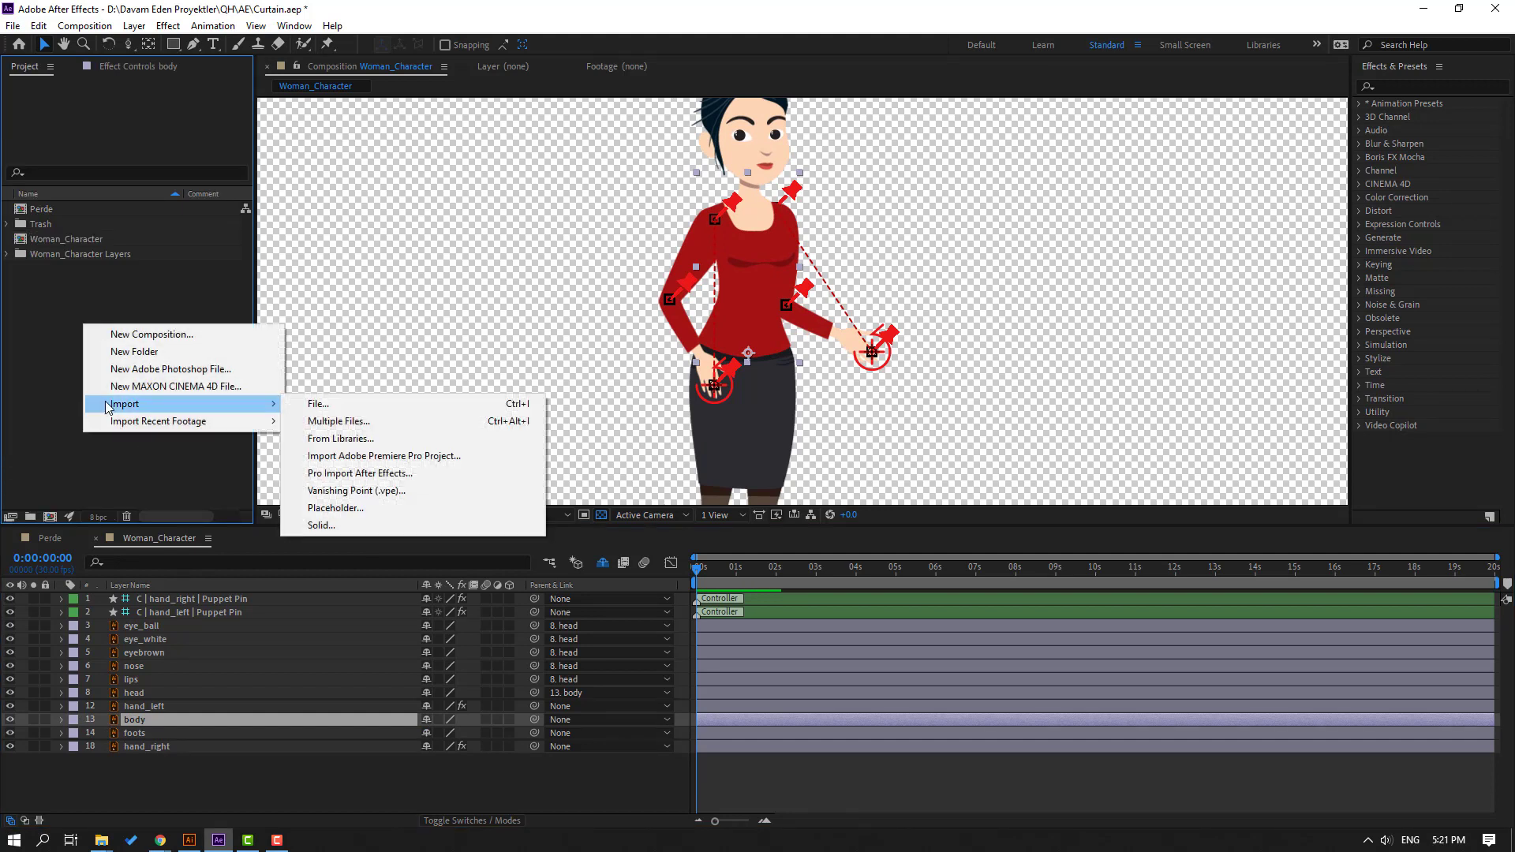
pyautogui.click(319, 406)
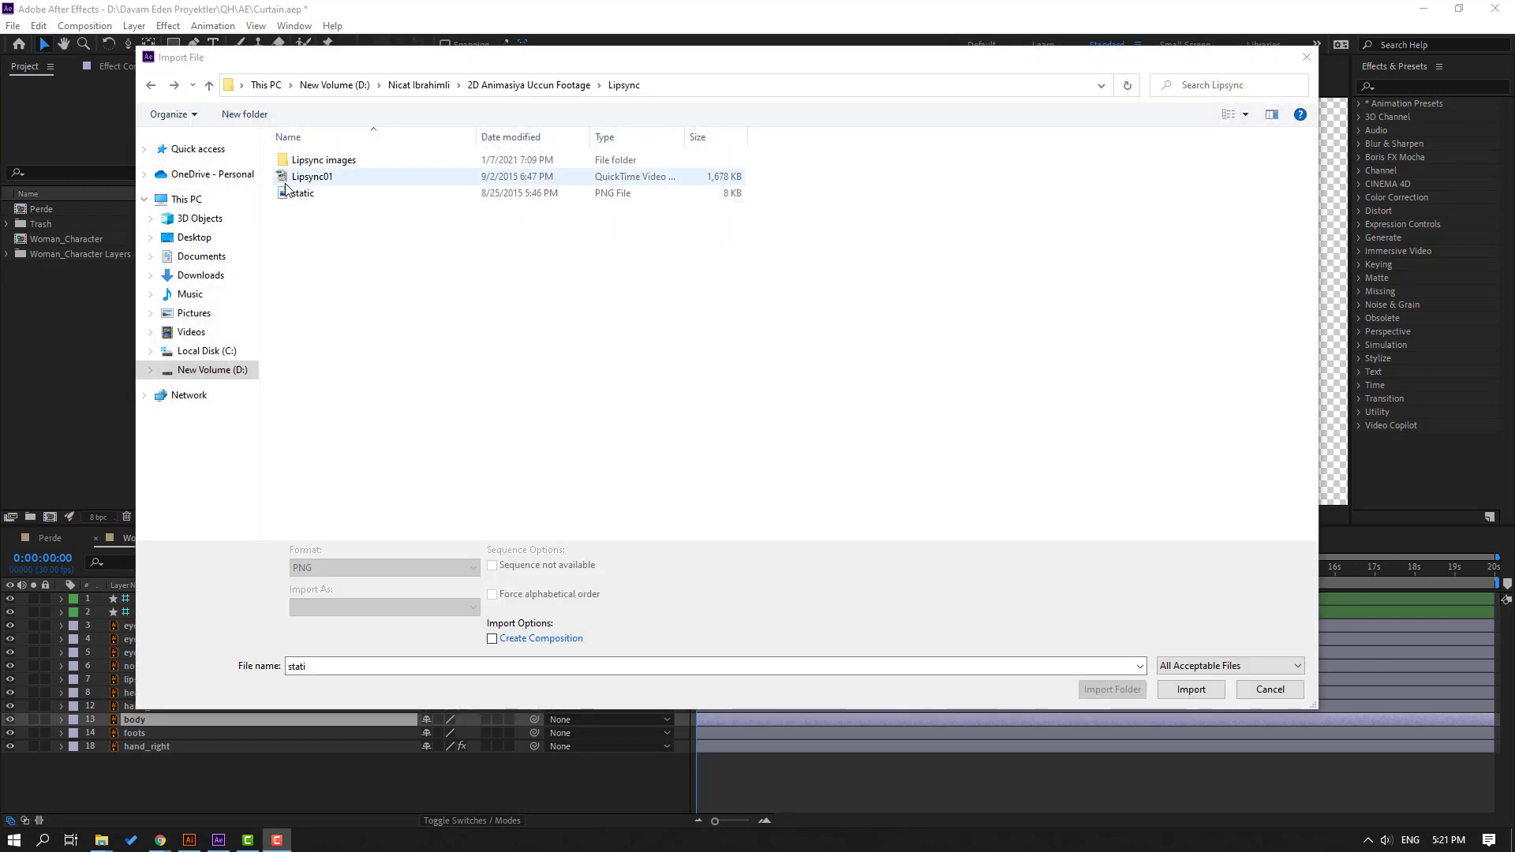
pyautogui.click(301, 178)
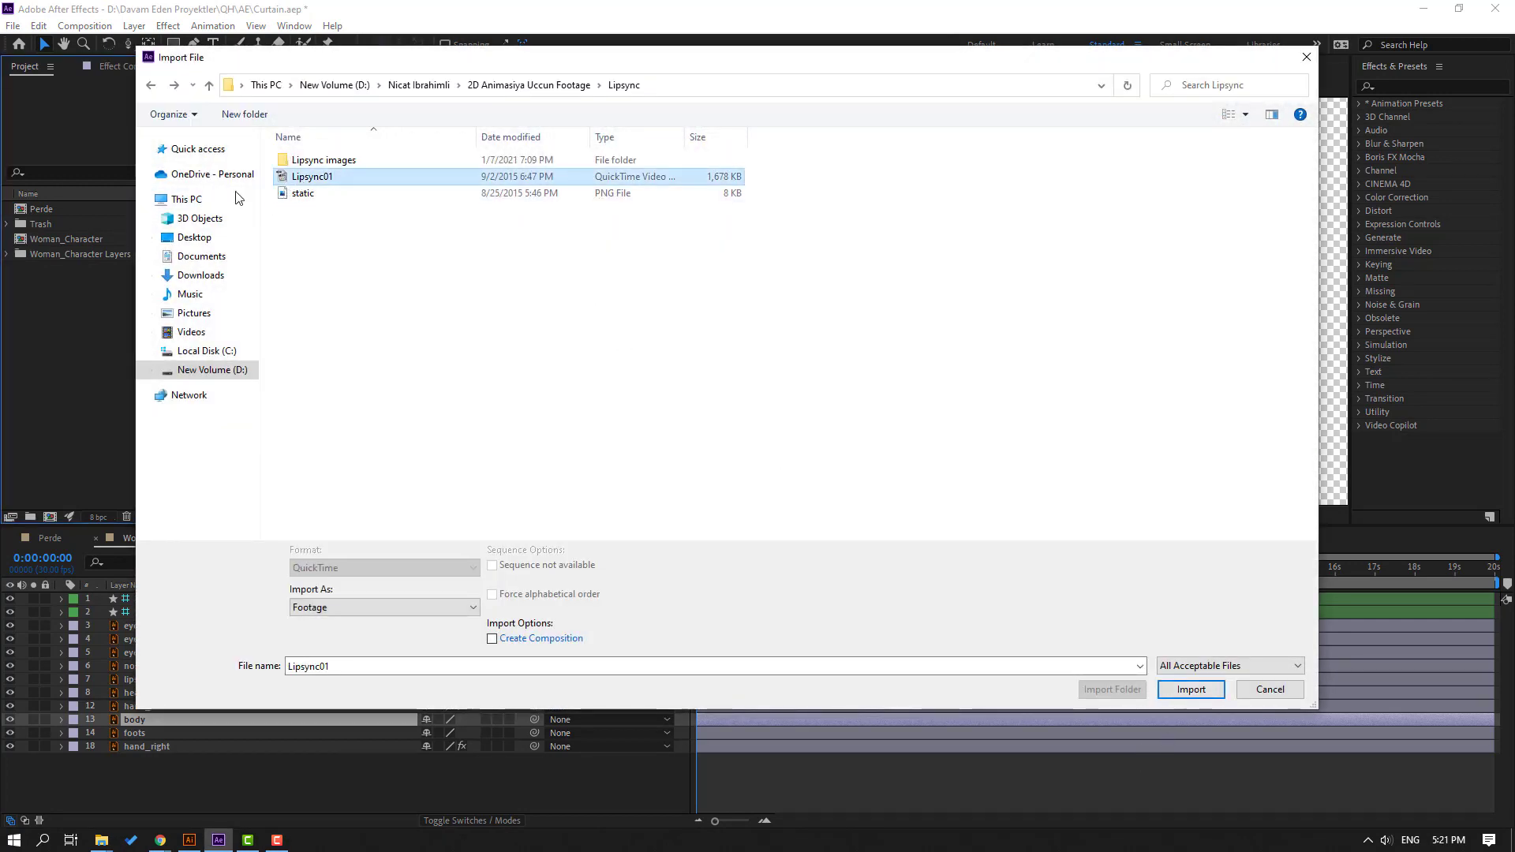
pyautogui.click(1203, 691)
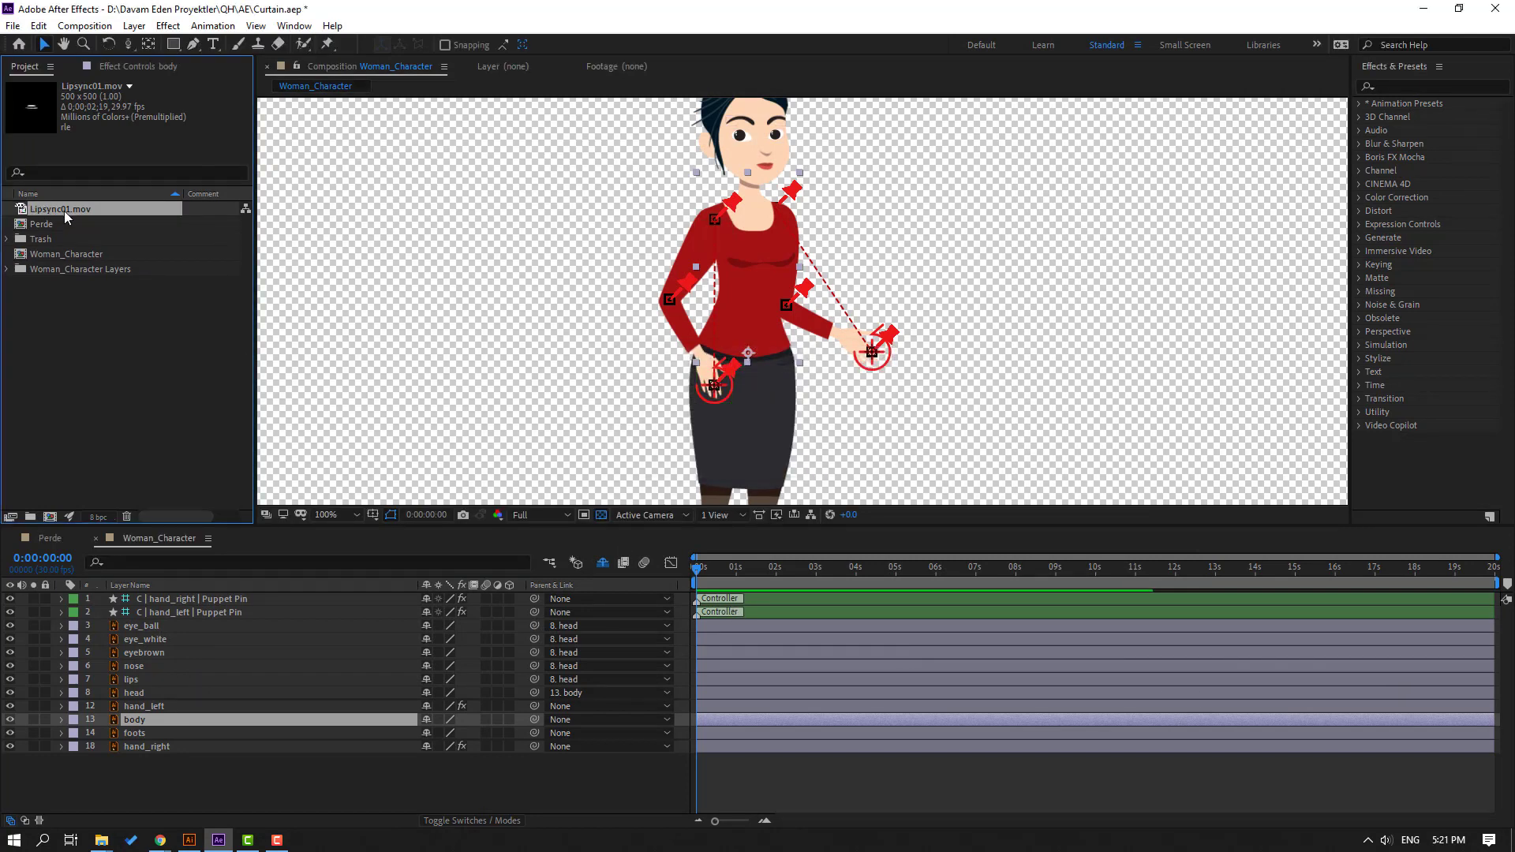
pyautogui.moveTo(65, 217); pyautogui.dragTo(278, 602)
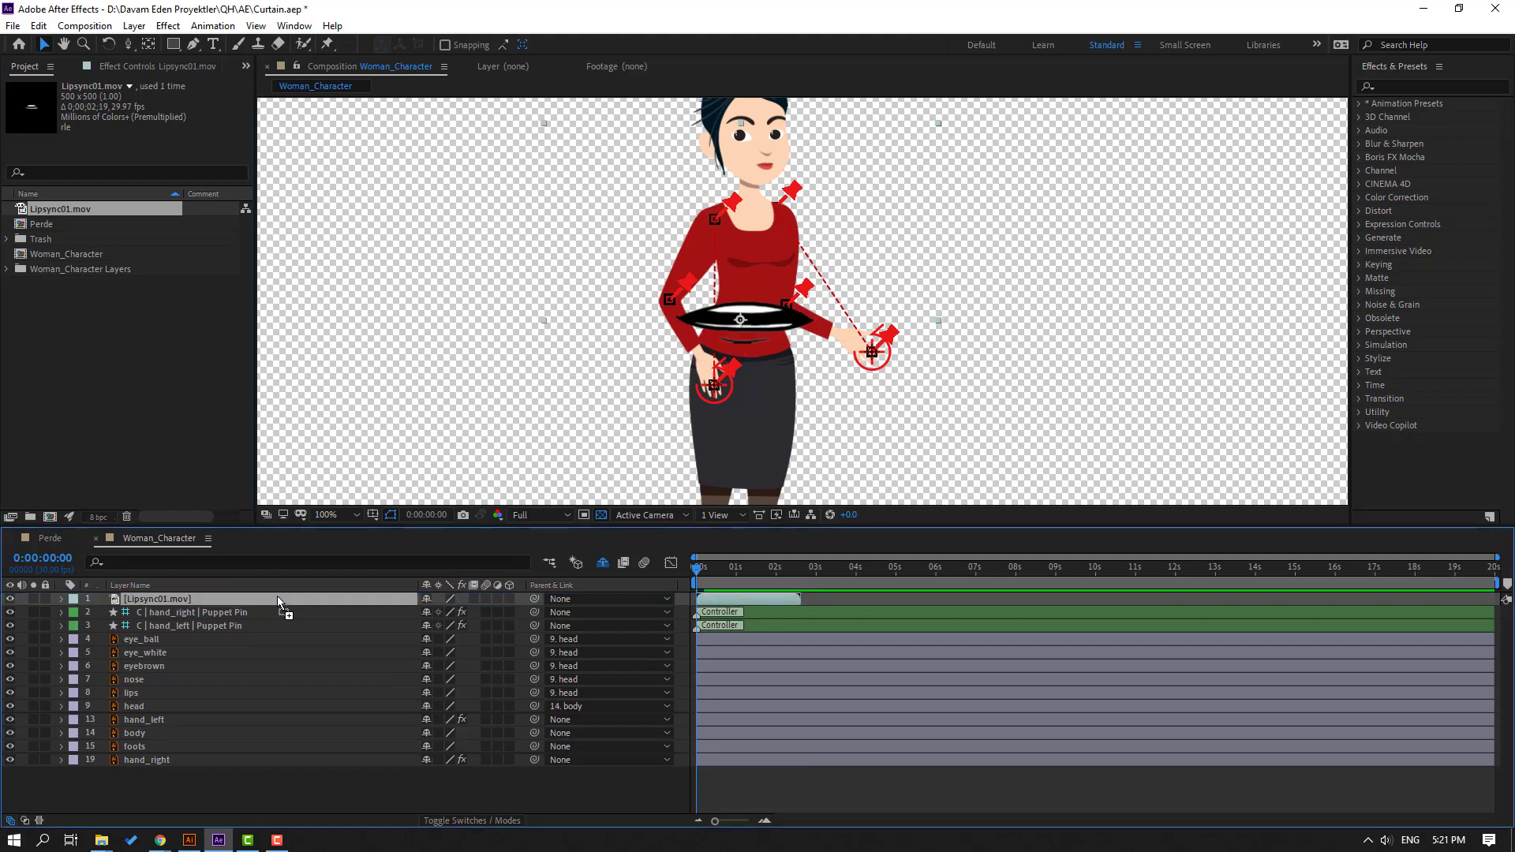
# Scale the Lipsync01.mov layer to 18% and position it over the character's mouth
pyautogui.scroll(2, 778, 380)
pyautogui.moveTo(694, 435); pyautogui.dragTo(1075, 336)
pyautogui.scroll(4, 698, 318)
pyautogui.press('s')
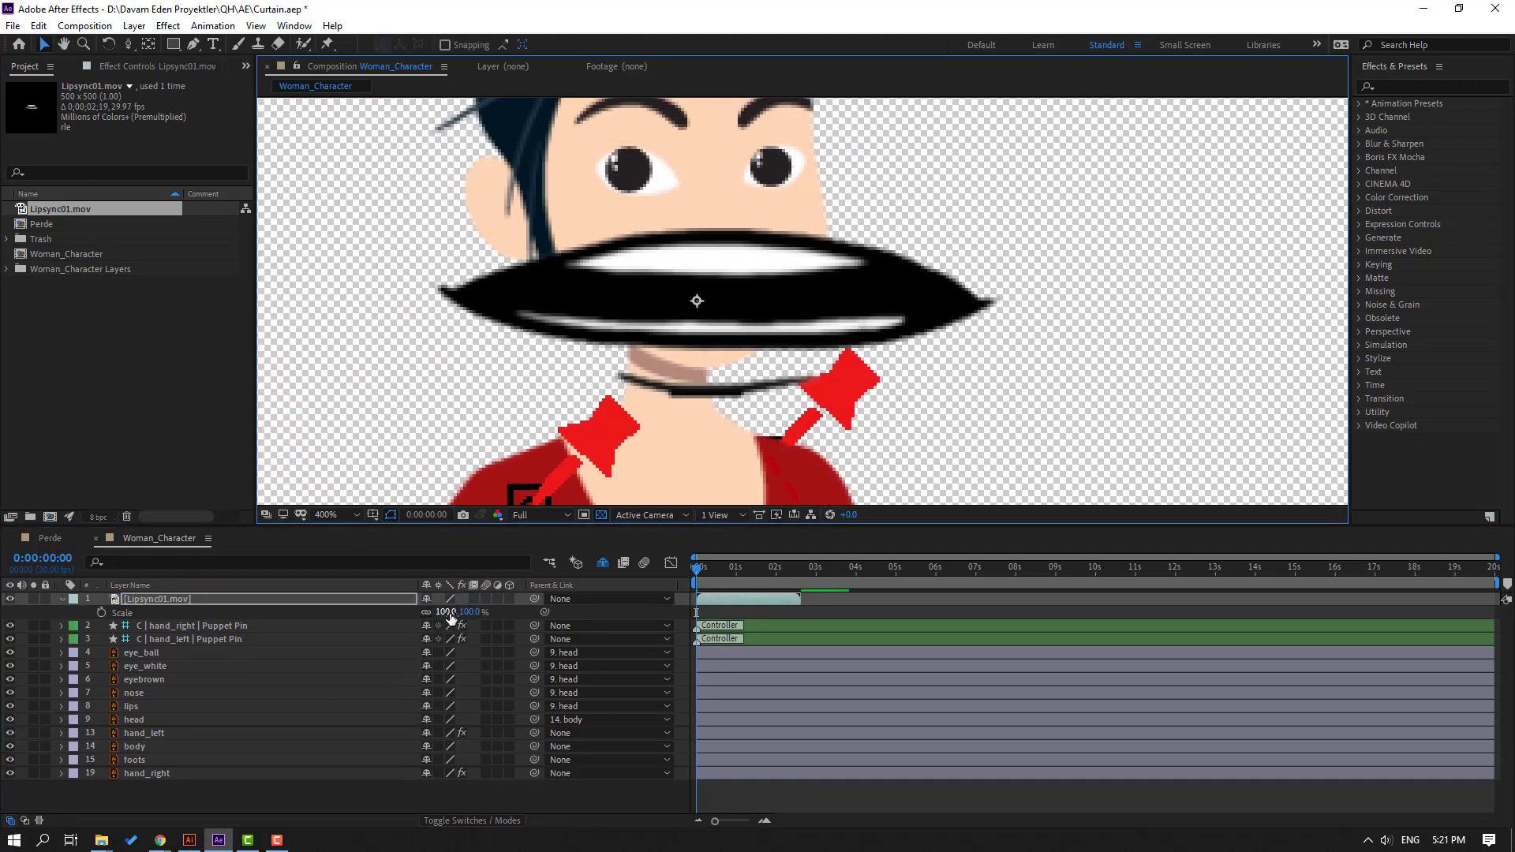
pyautogui.moveTo(442, 613); pyautogui.dragTo(381, 609)
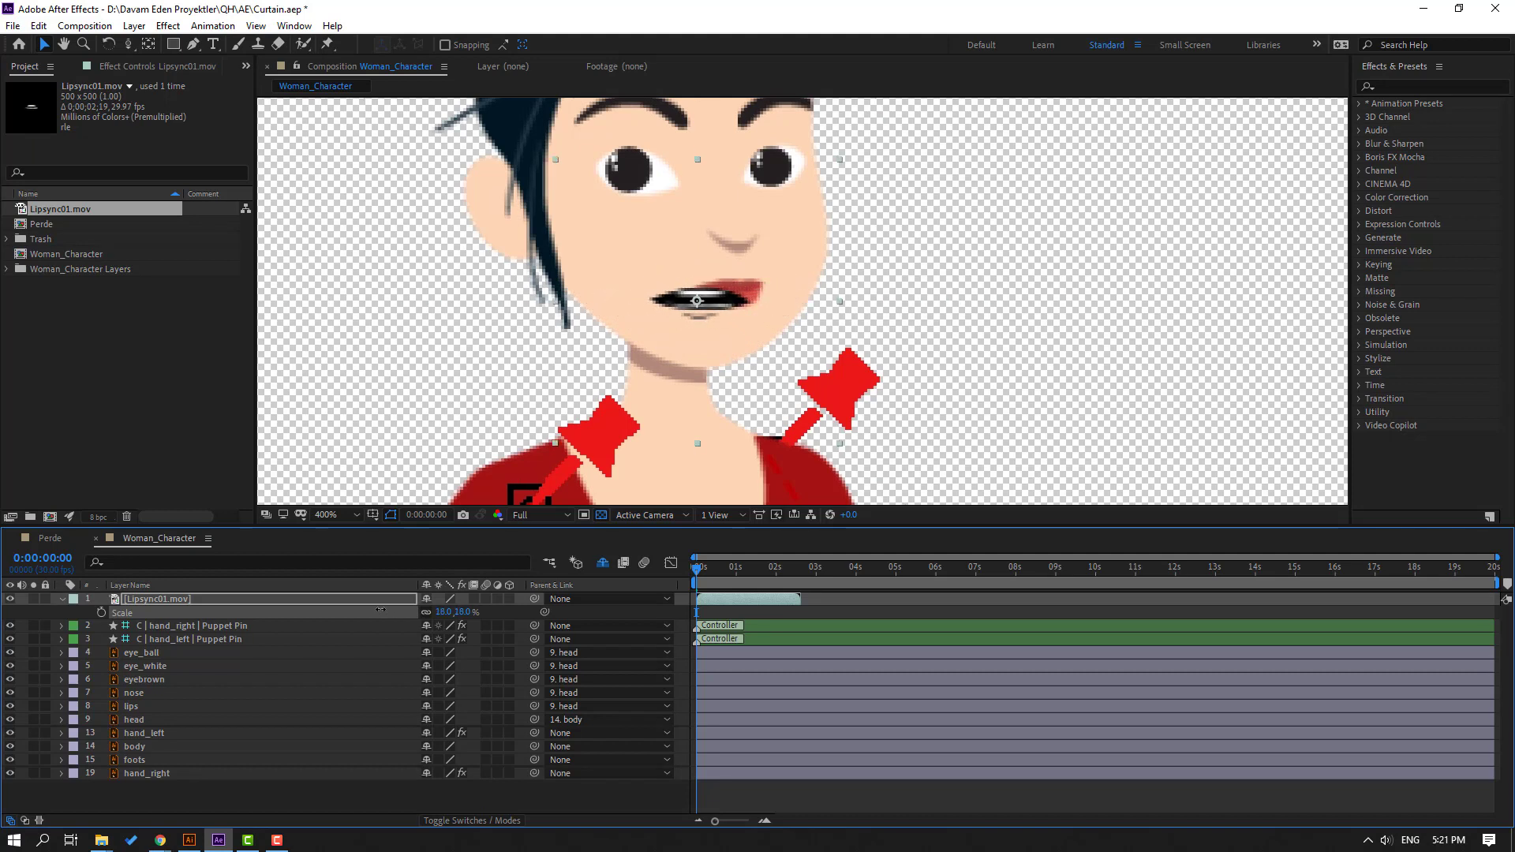
pyautogui.moveTo(708, 310); pyautogui.dragTo(734, 299)
# Rotate the Lipsync01.mov layer to -8° to match the mouth's tilt, and hide the lips layer
pyautogui.press('r')
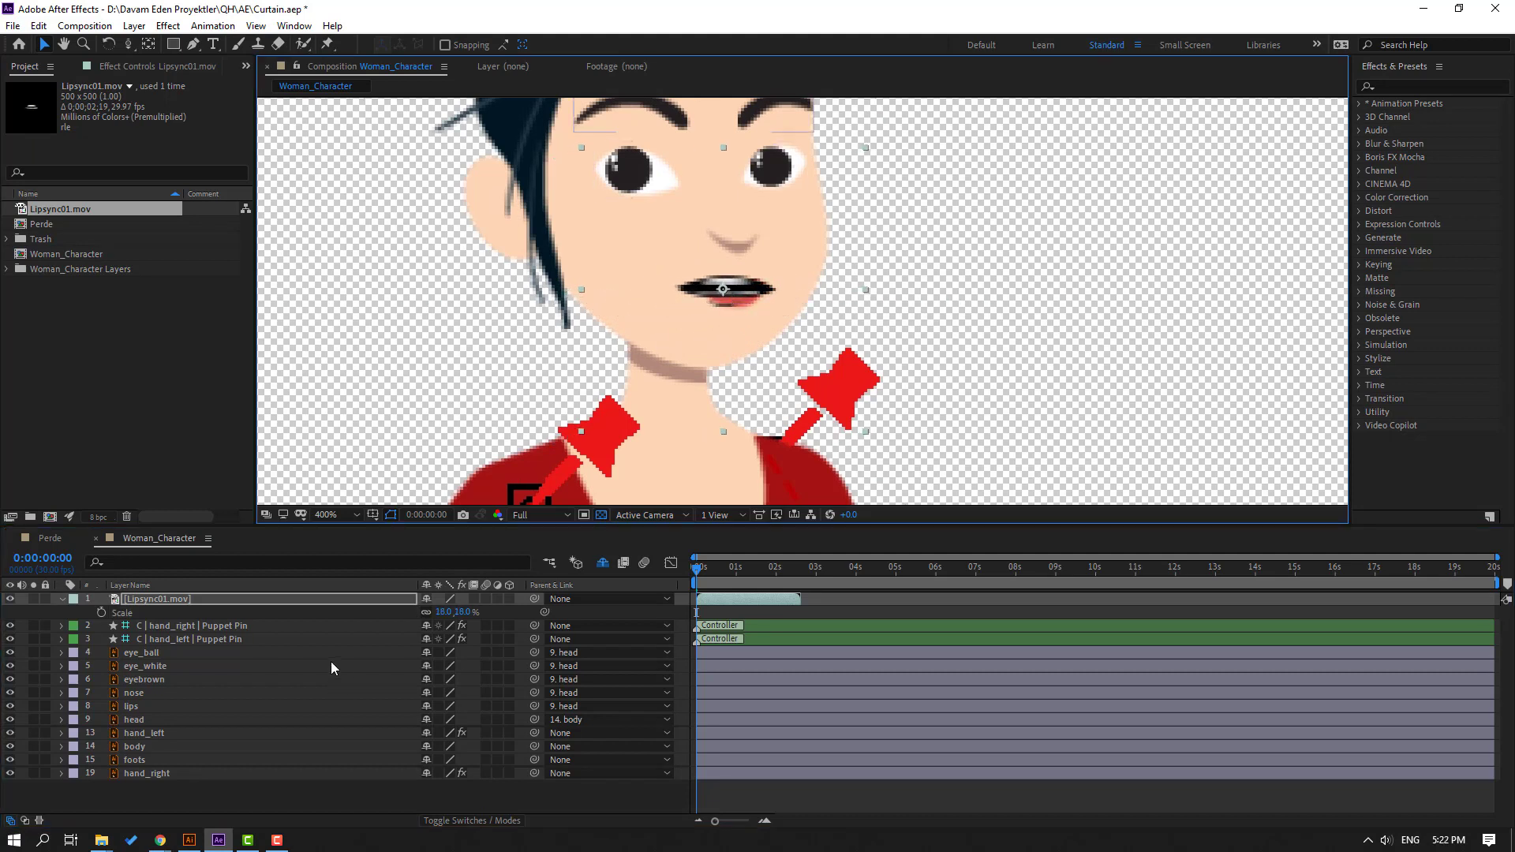
pyautogui.moveTo(442, 612); pyautogui.dragTo(438, 612)
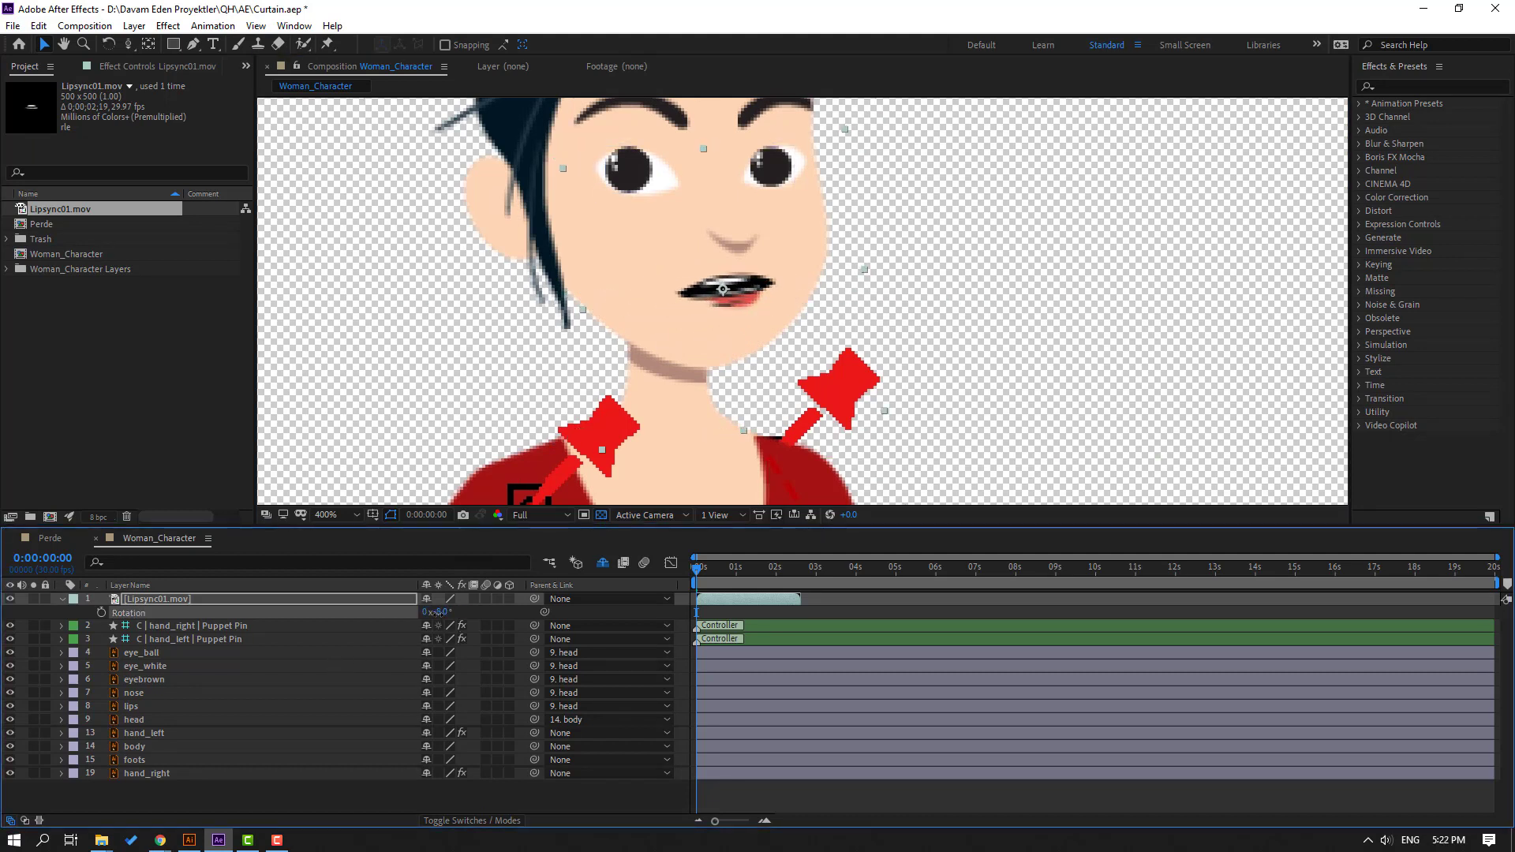
pyautogui.click(129, 710)
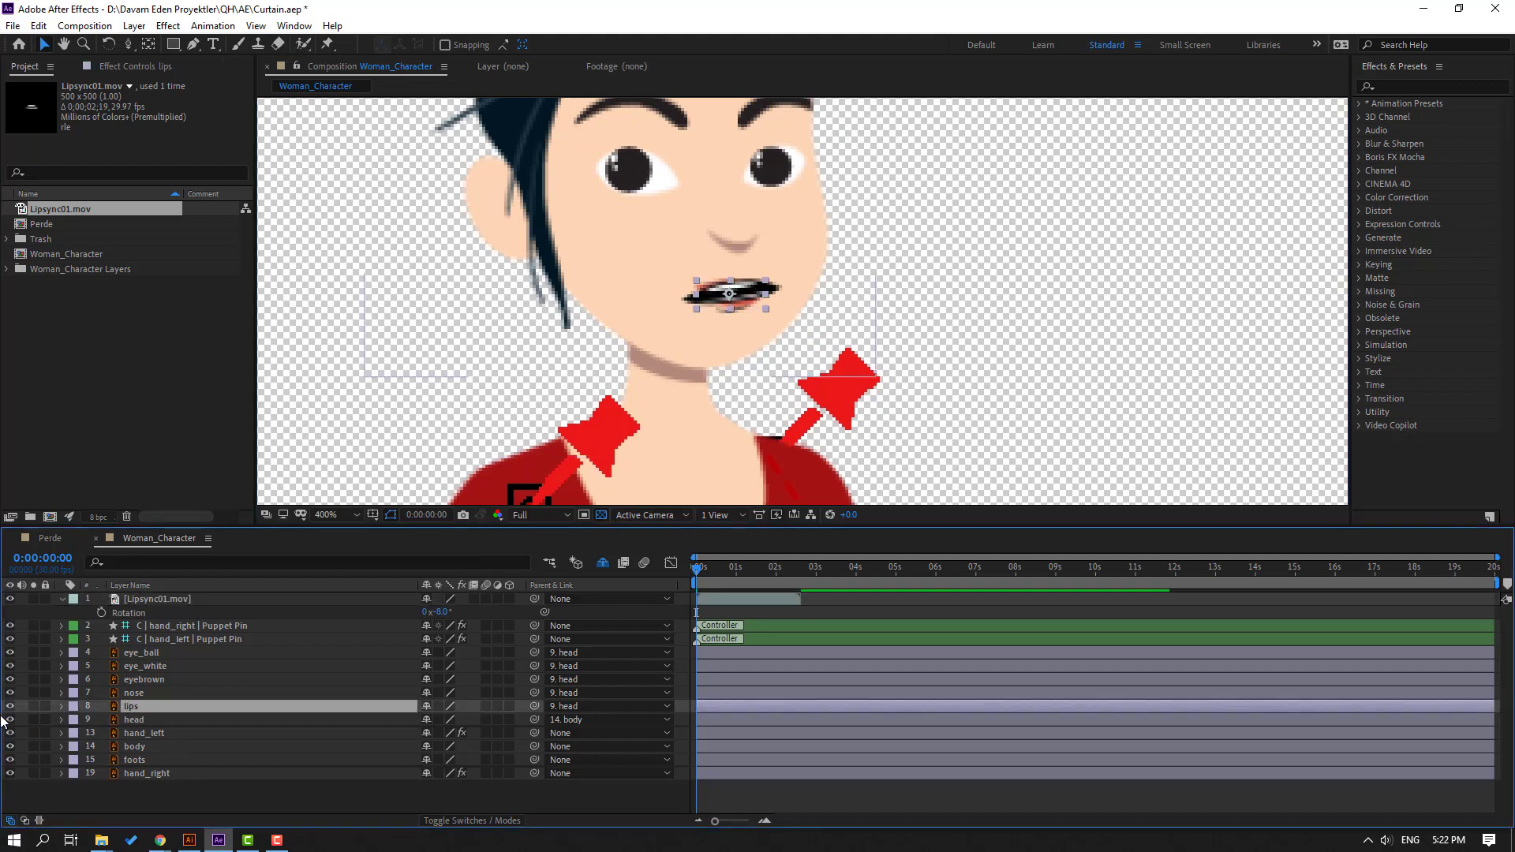
pyautogui.click(366, 817)
pyautogui.scroll(-2, 640, 444)
# Set the Lipsync01.mov layer's scale to 16% and parent the layer to the head layer
pyautogui.click(181, 600)
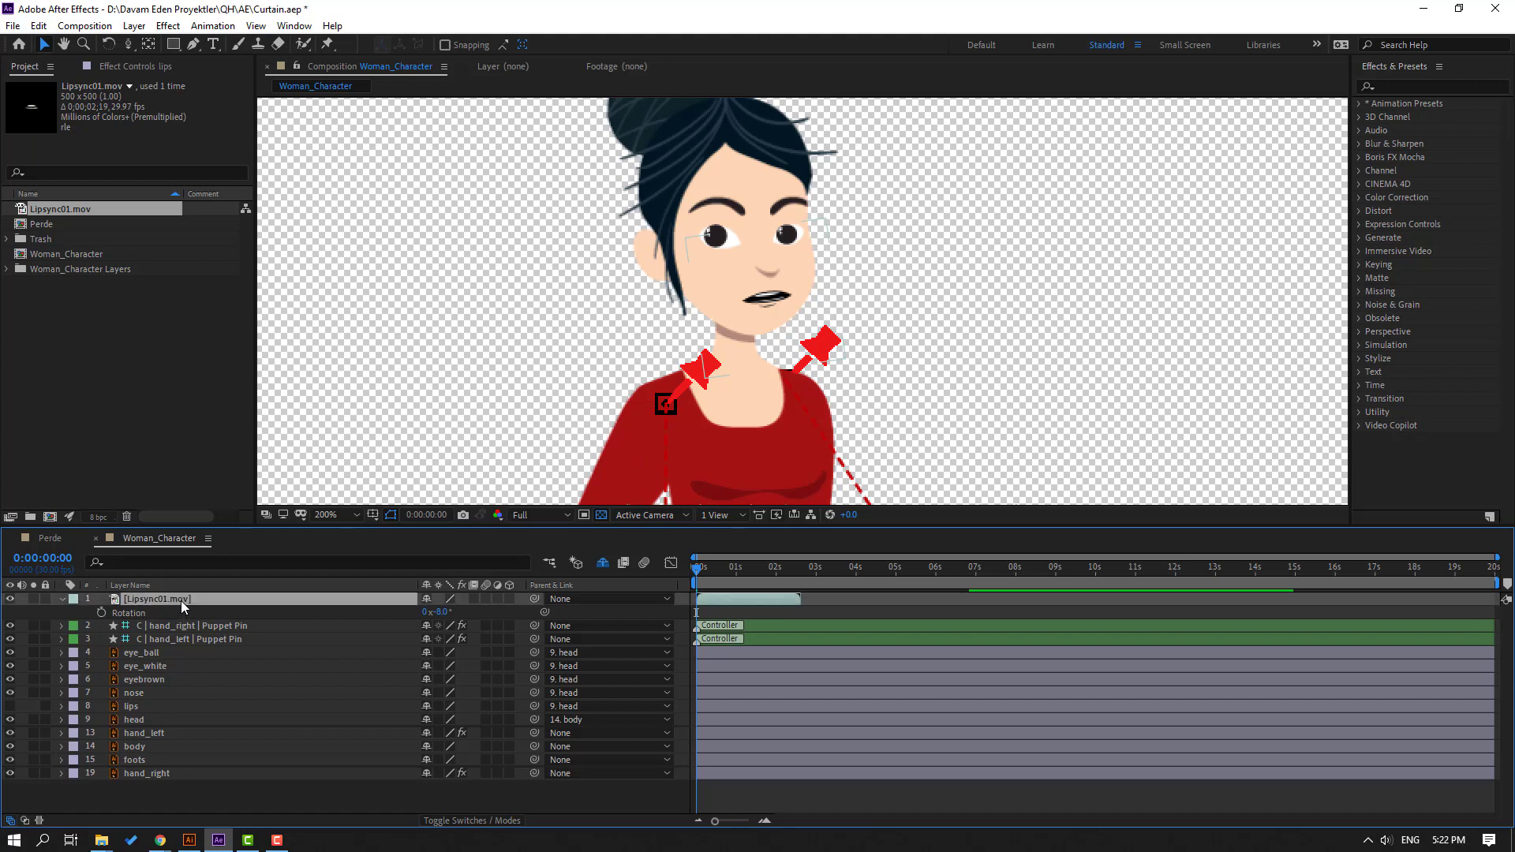
pyautogui.press('s')
pyautogui.click(444, 612)
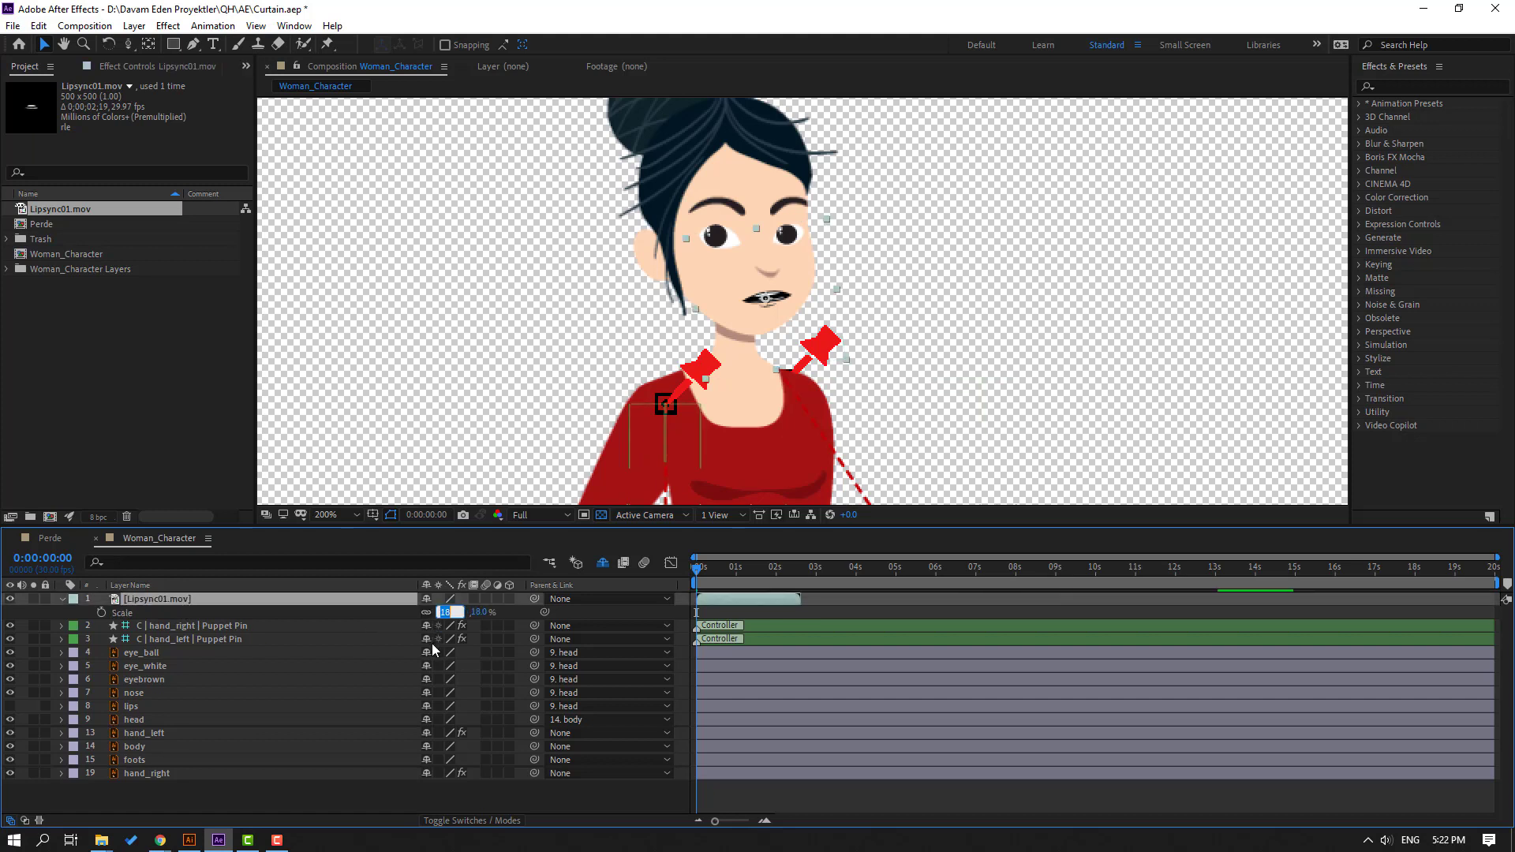
pyautogui.write('16')
pyautogui.press('Return')
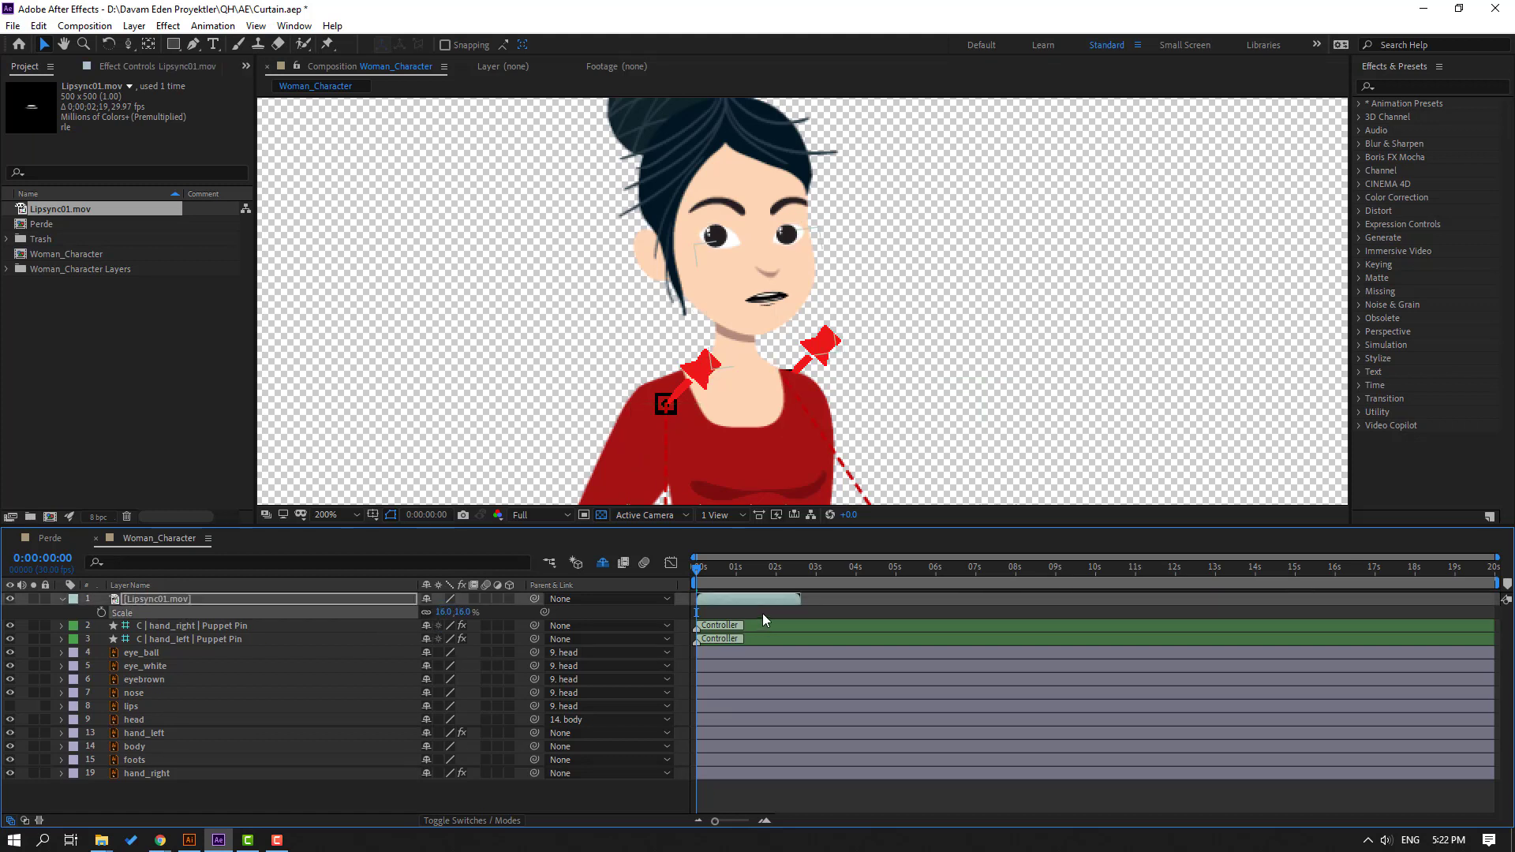
pyautogui.click(762, 613)
pyautogui.click(703, 568)
pyautogui.moveTo(704, 570); pyautogui.dragTo(209, 582)
pyautogui.click(156, 602)
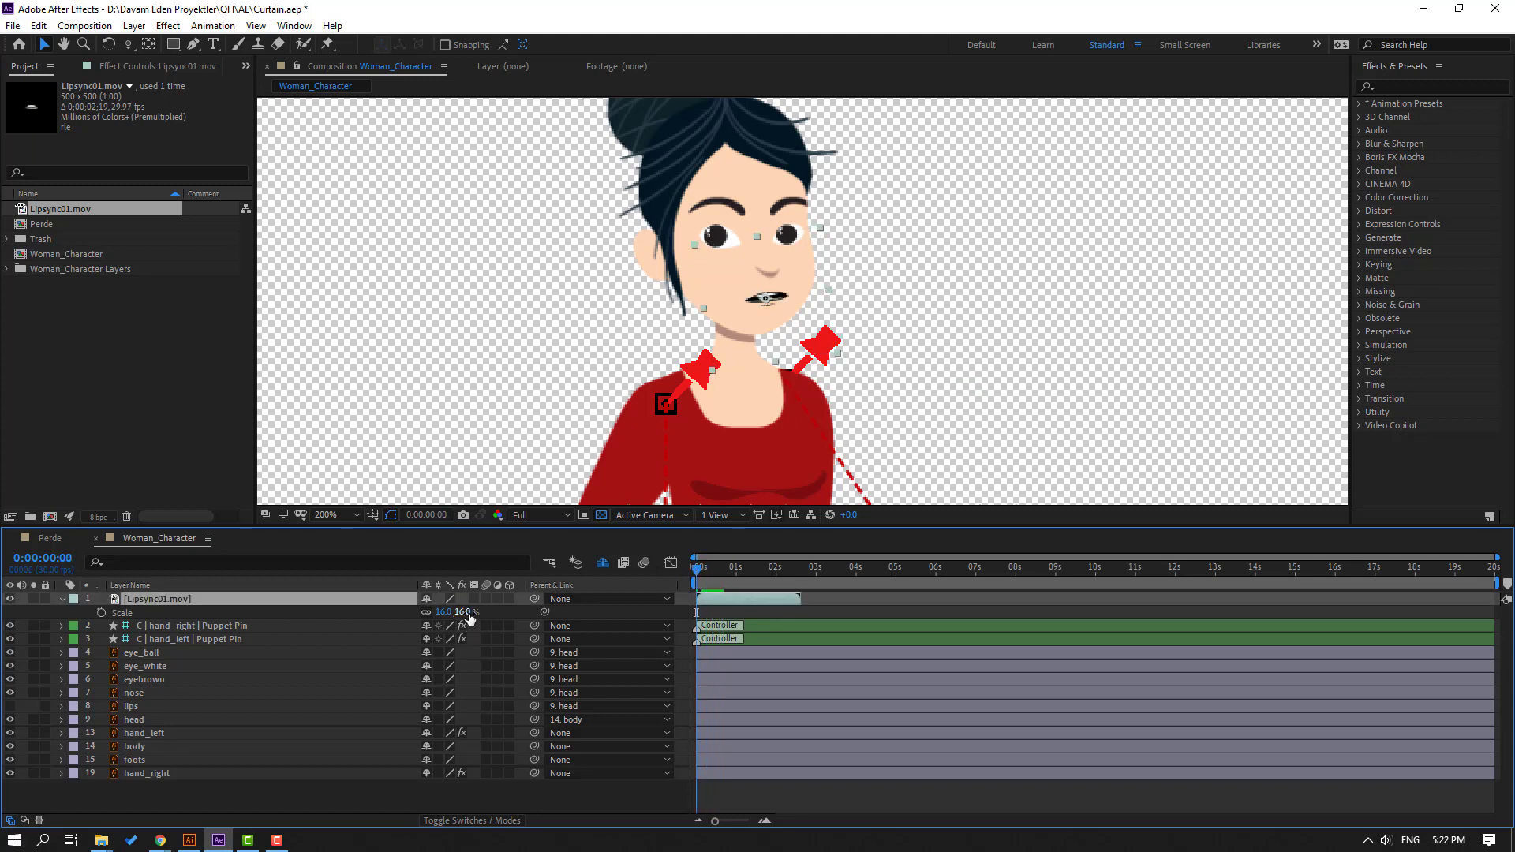
pyautogui.moveTo(534, 599); pyautogui.dragTo(167, 720)
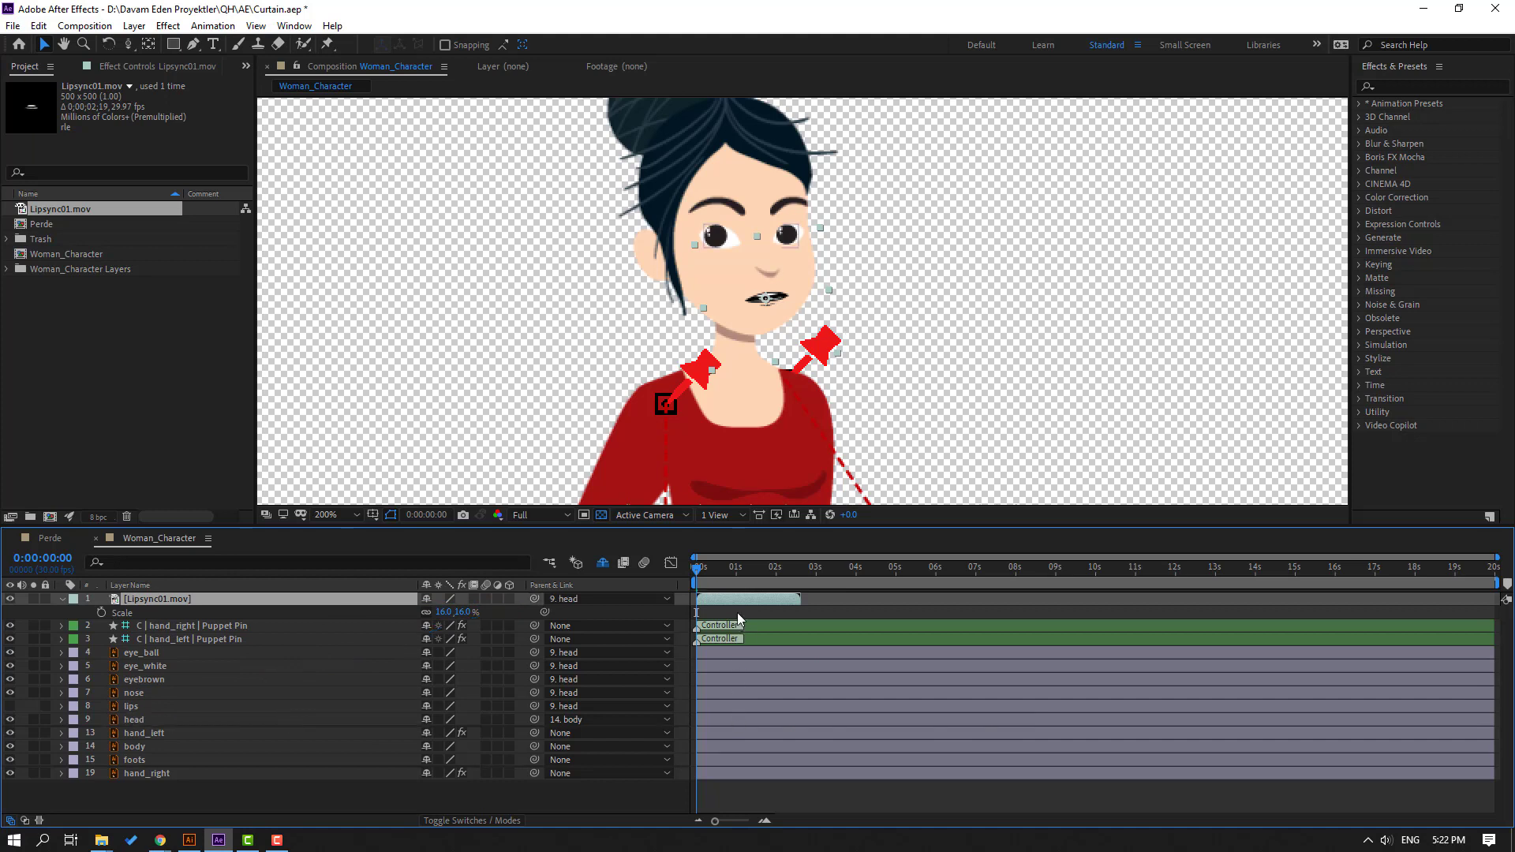
# Time-stretch the Lipsync01.mov layer by a factor of 200 and play back the mouth animation
pyautogui.rightClick(154, 605)
pyautogui.moveTo(294, 259)
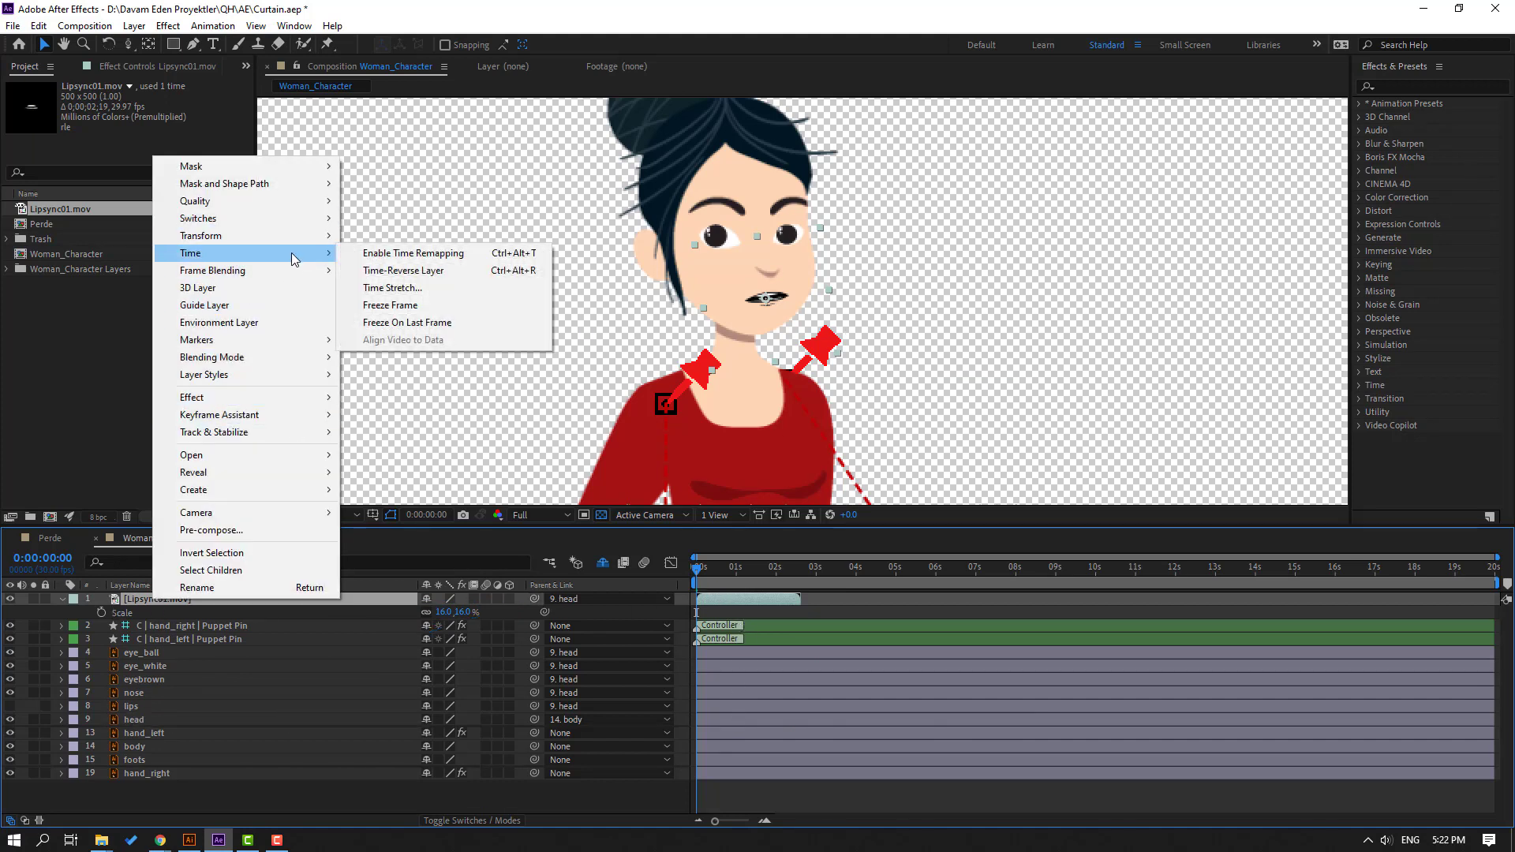
pyautogui.click(387, 288)
pyautogui.moveTo(817, 276); pyautogui.dragTo(1189, 346)
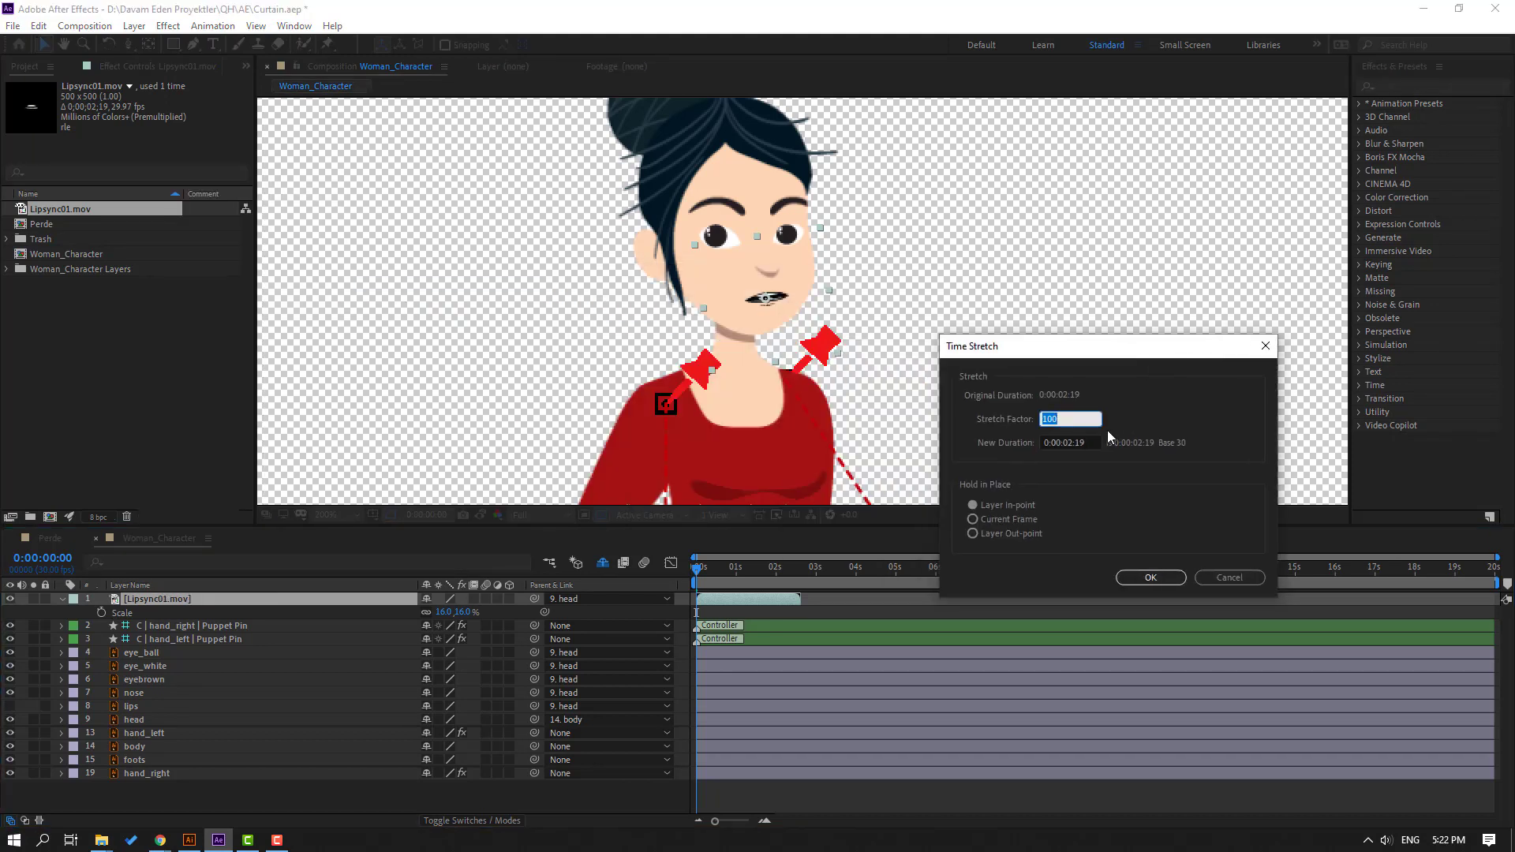
pyautogui.write('200')
pyautogui.click(1150, 577)
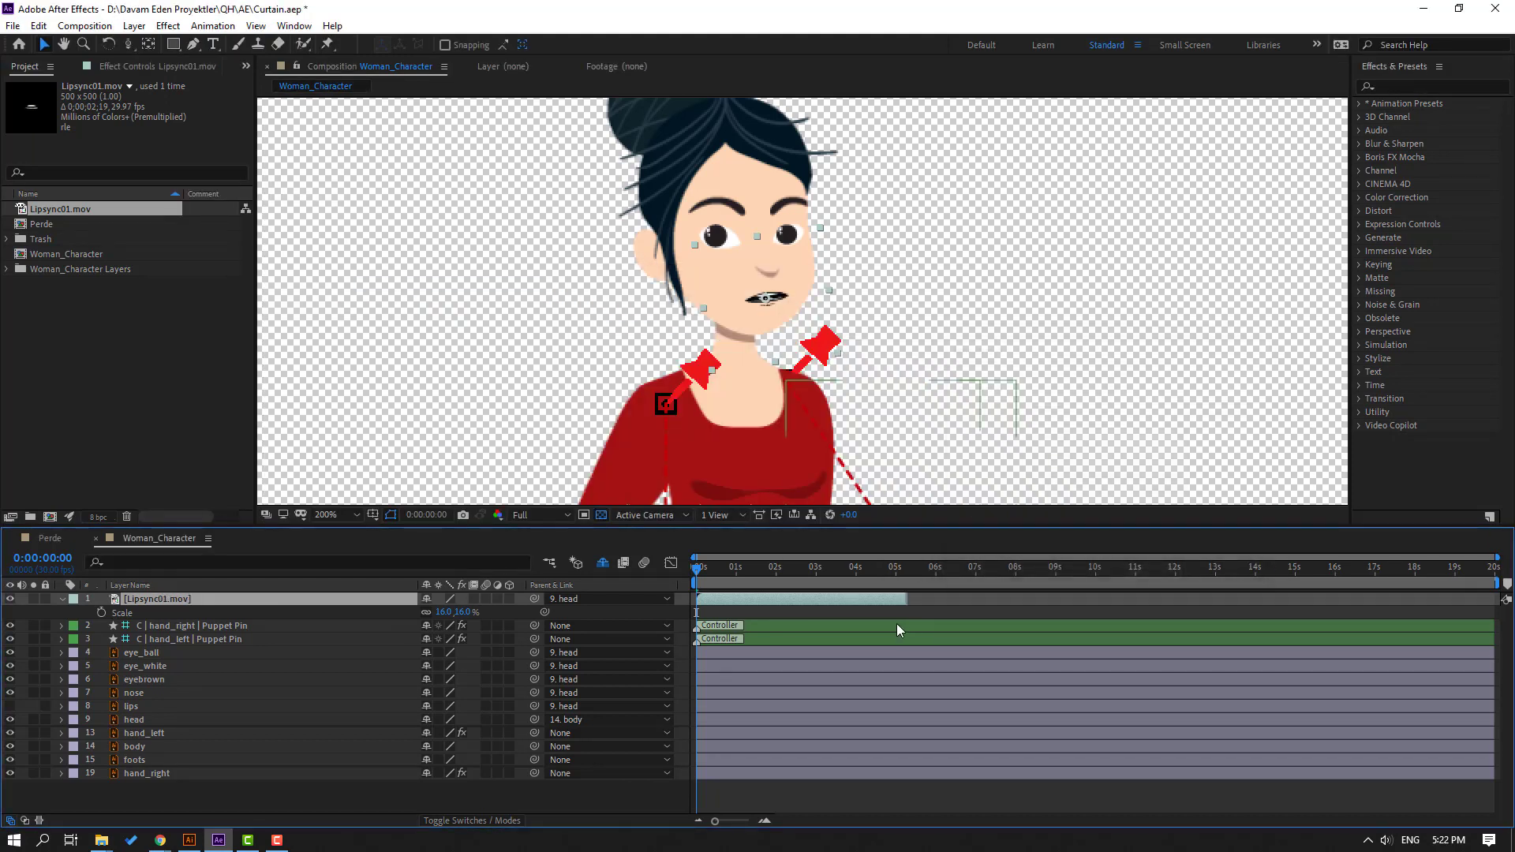
pyautogui.press('space')
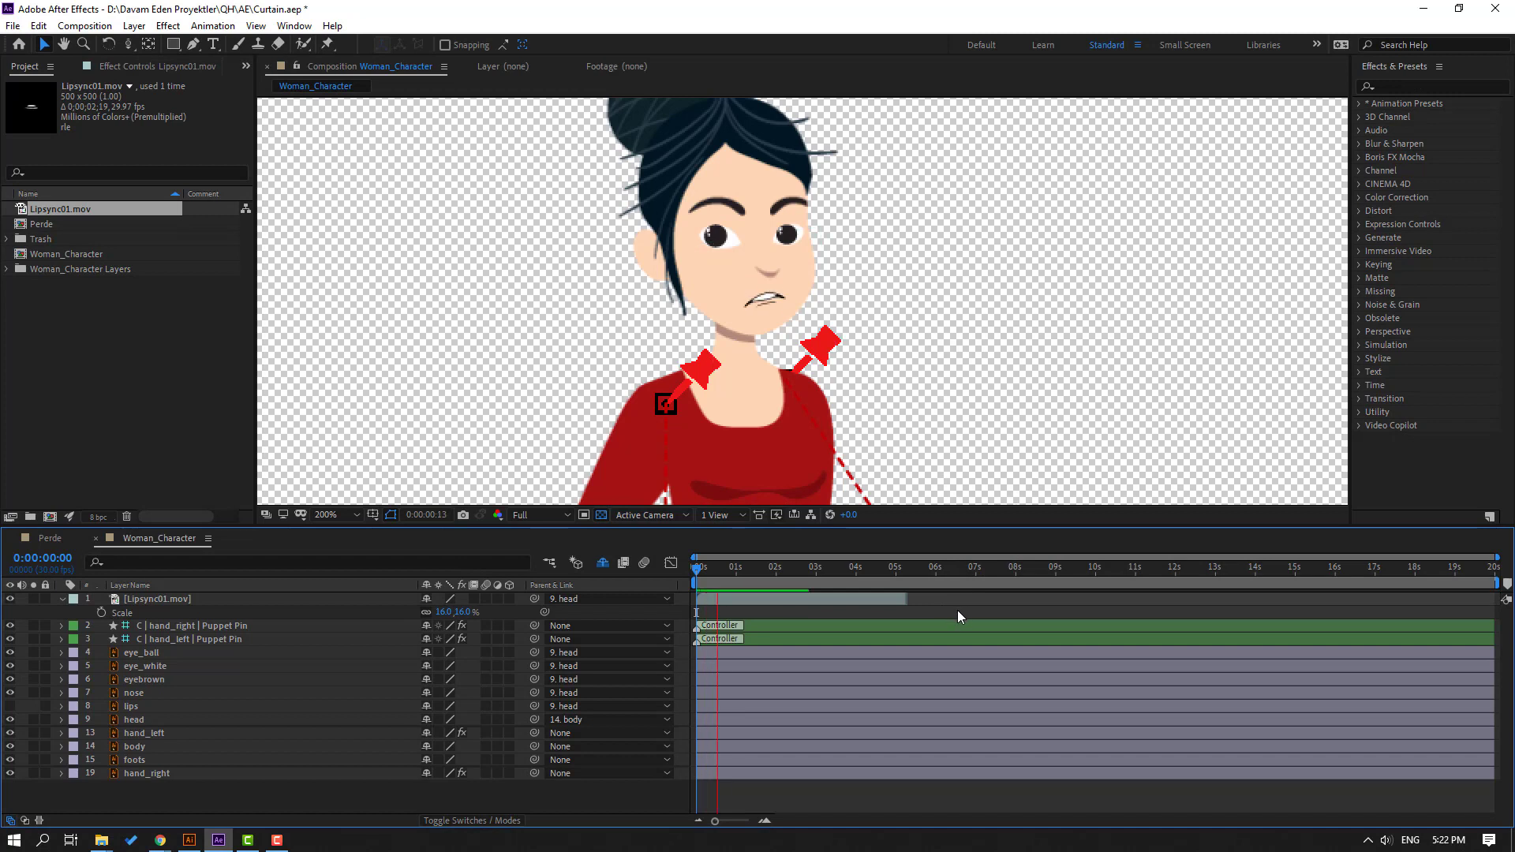
pyautogui.scroll(-2, 588, 352)
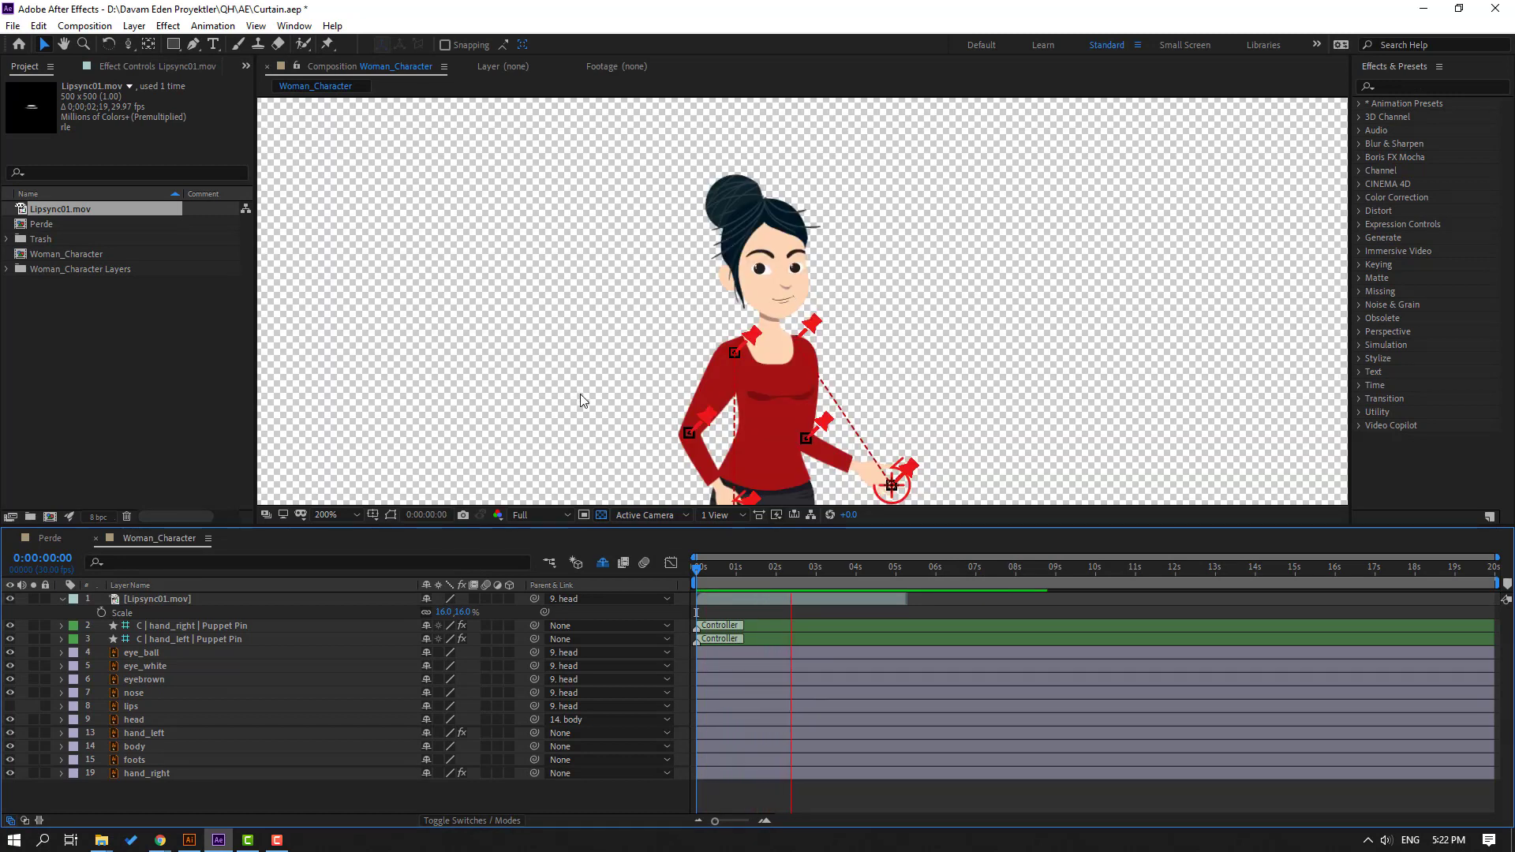
pyautogui.click(785, 576)
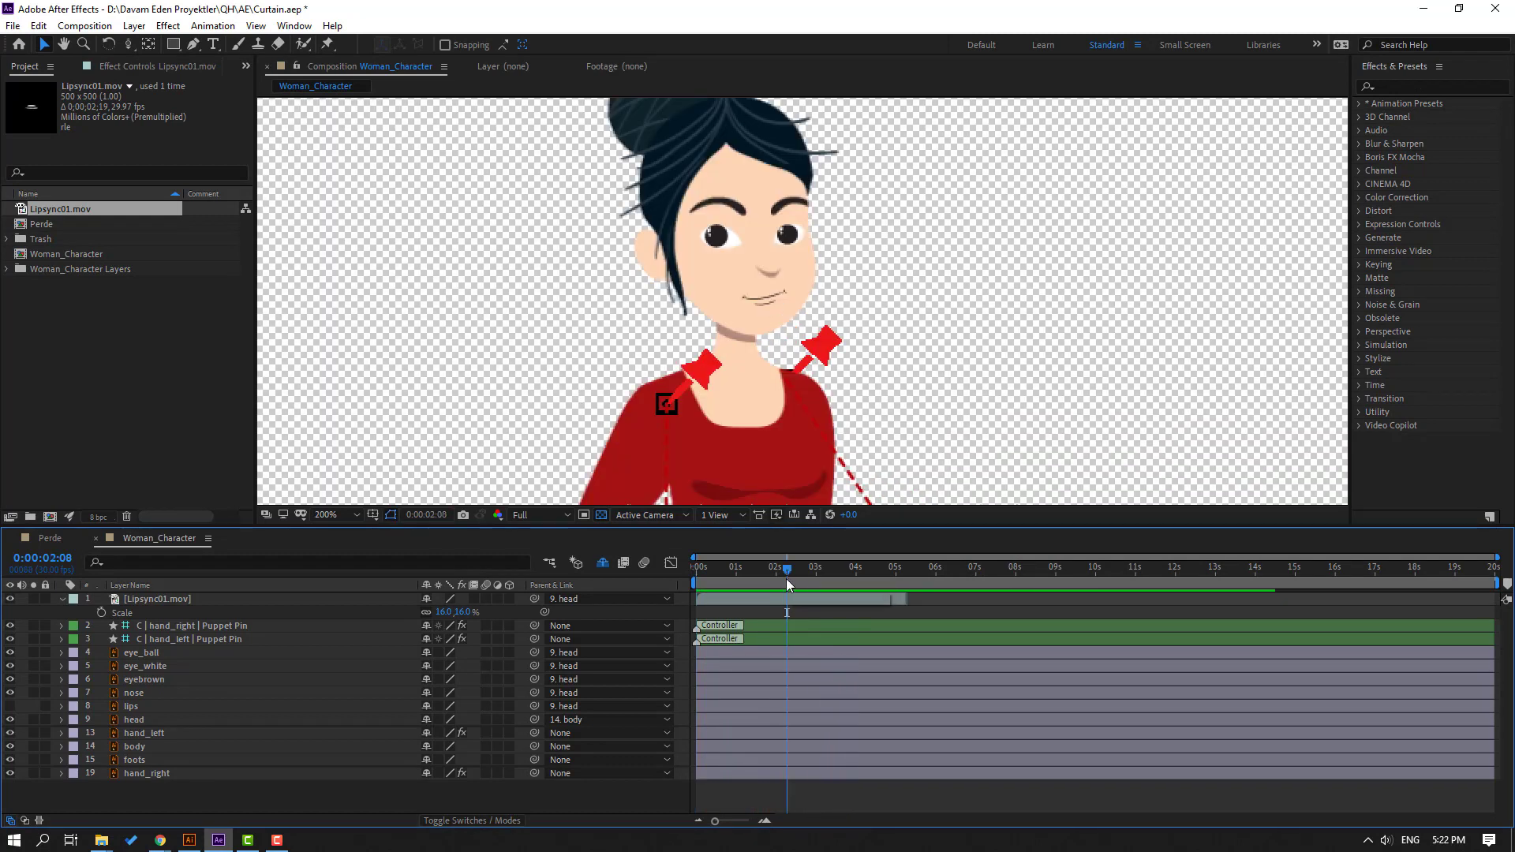
# Set the Lipsync01.mov layer's time stretch factor to 150
pyautogui.rightClick(774, 601)
pyautogui.moveTo(846, 246)
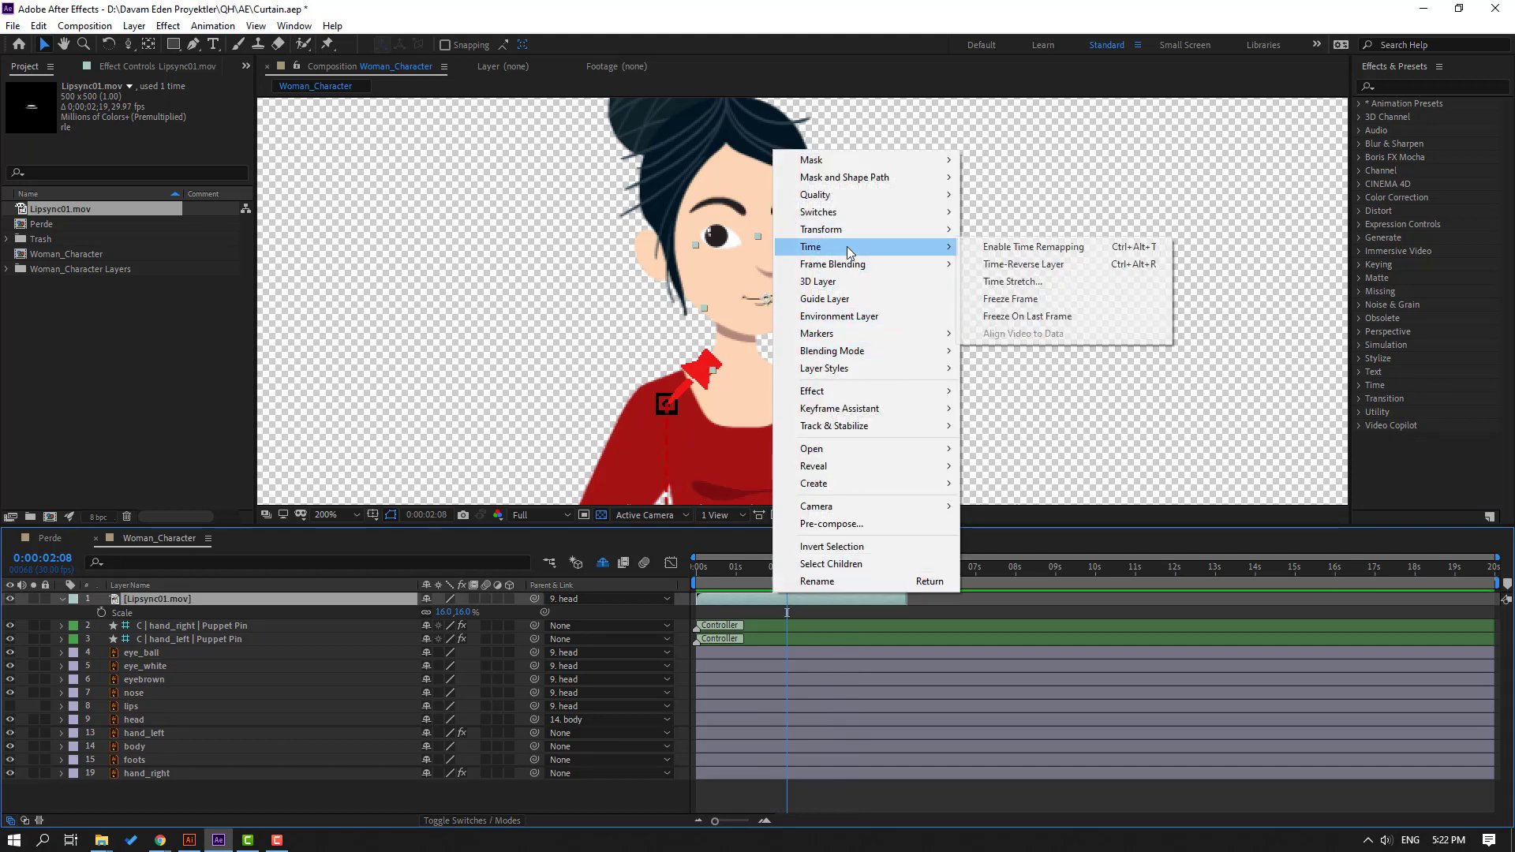
pyautogui.click(1012, 281)
pyautogui.write('1')
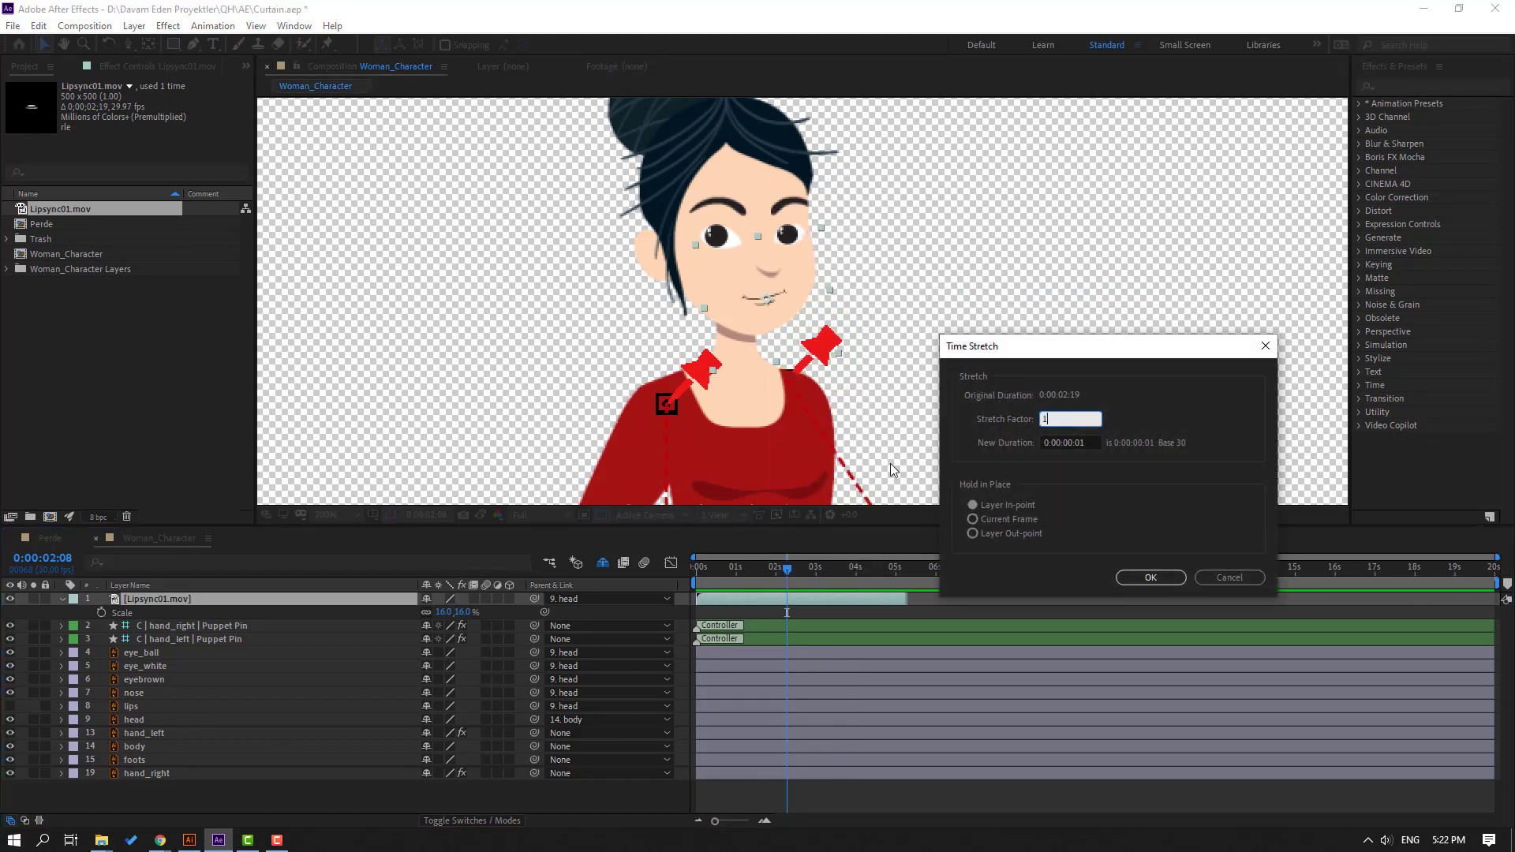
pyautogui.write('50')
pyautogui.click(1150, 577)
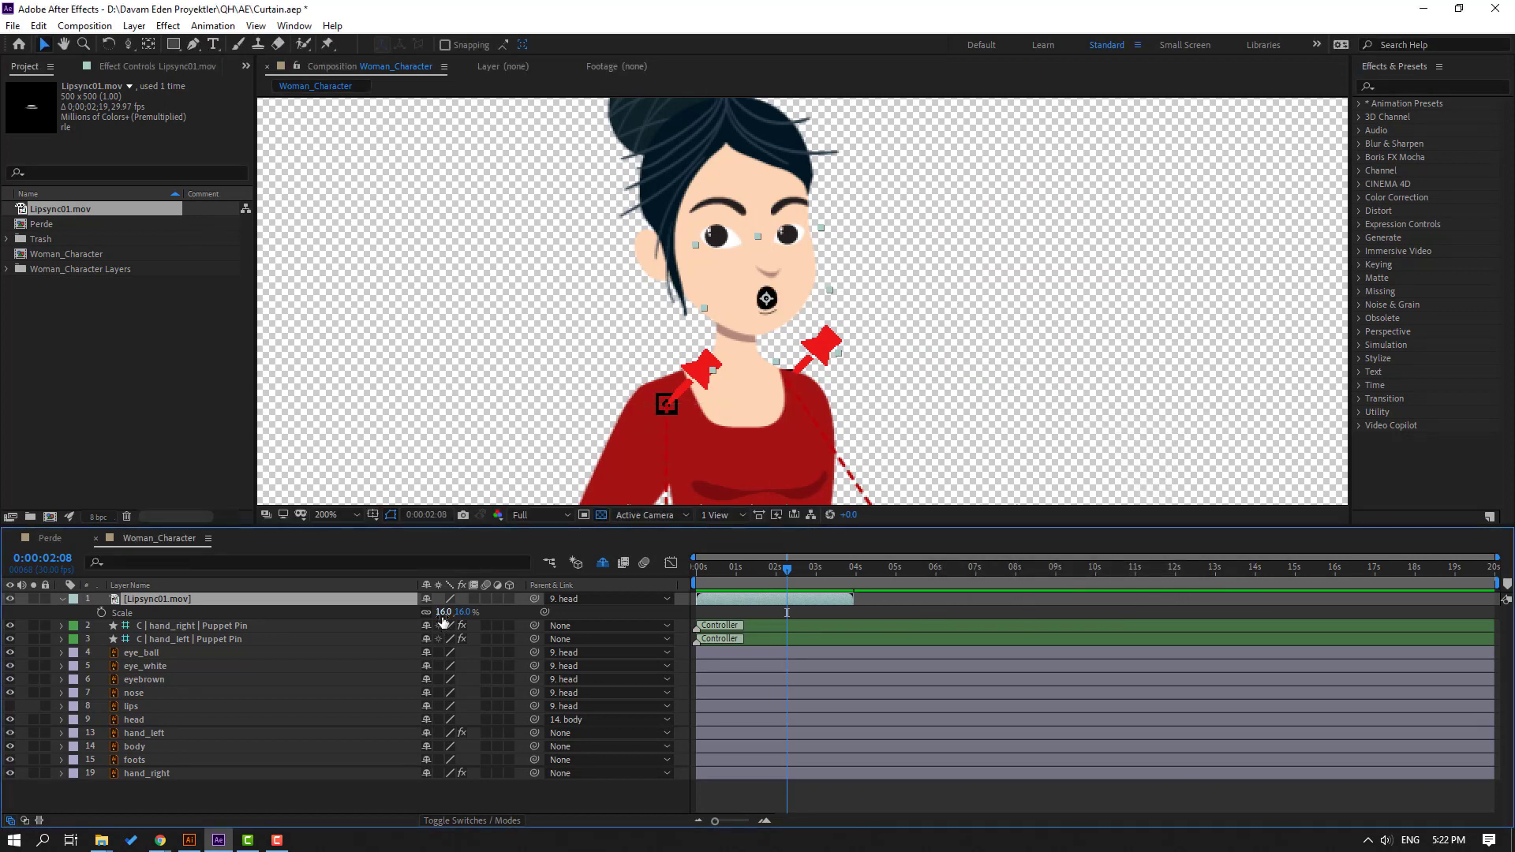
# Set the Lipsync01.mov layer's scale to 12% and play back the mouth animation
pyautogui.write('12')
pyautogui.press('Return')
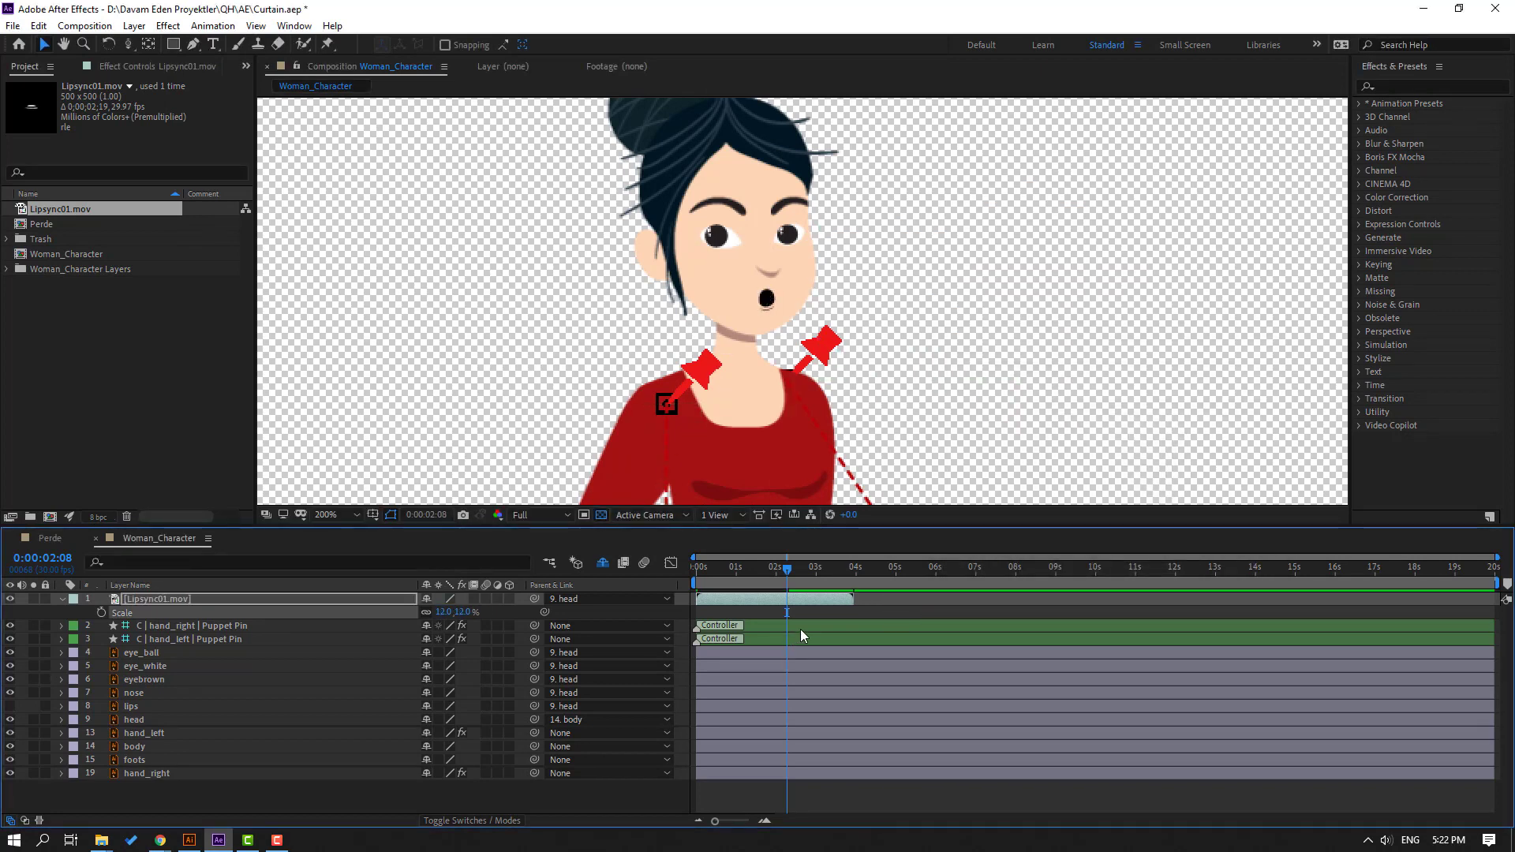
pyautogui.press('space')
pyautogui.scroll(-2, 686, 438)
pyautogui.scroll(2, 687, 437)
pyautogui.press('.')
# Stop the playback and set the Lipsync01.mov layer's rotation to -5°
pyautogui.press('r')
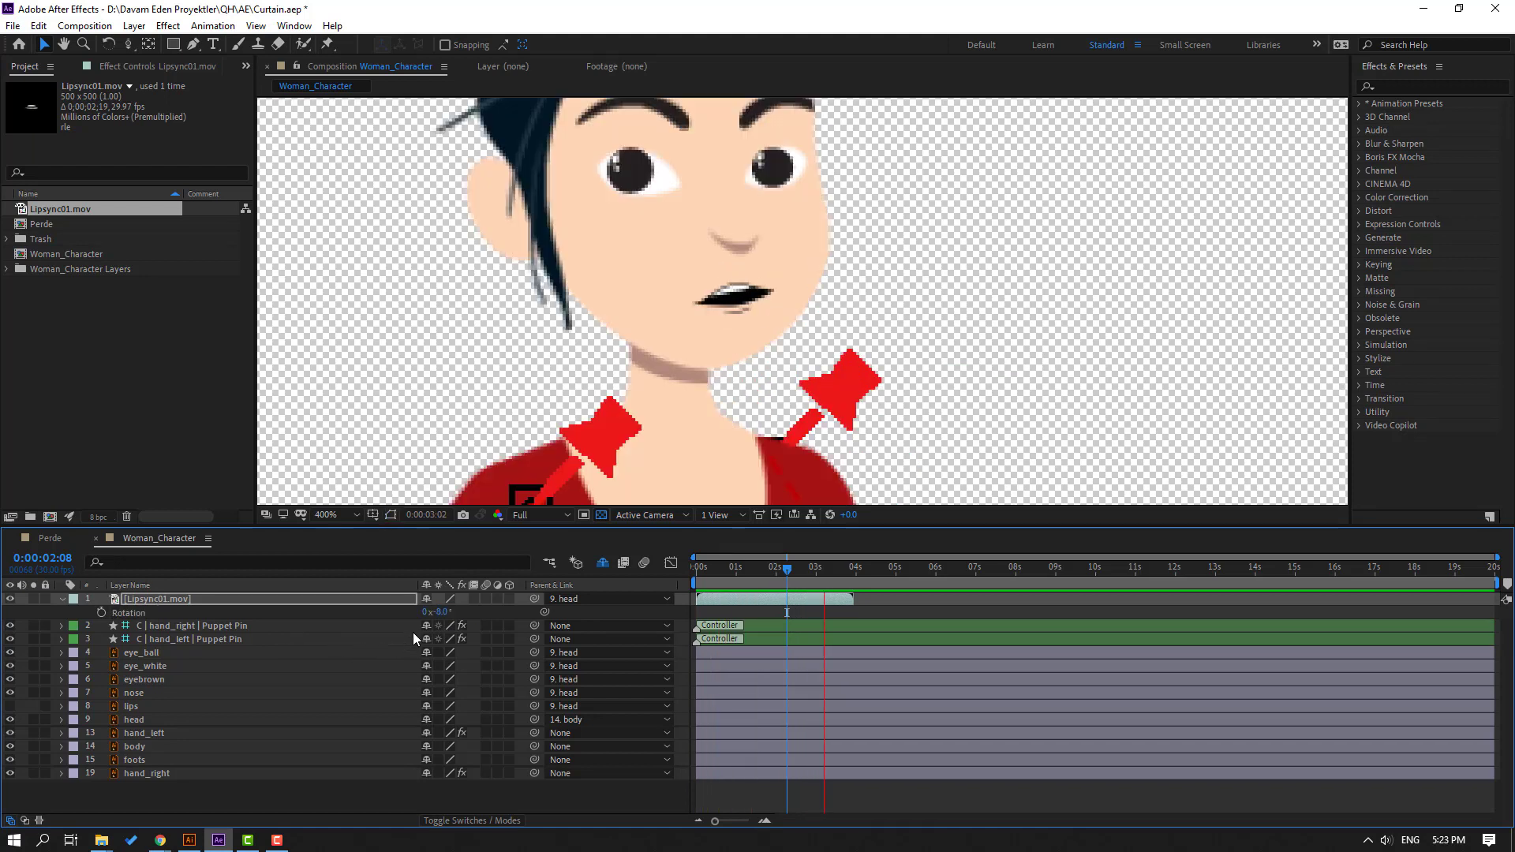
pyautogui.press('space')
pyautogui.moveTo(442, 612); pyautogui.dragTo(445, 612)
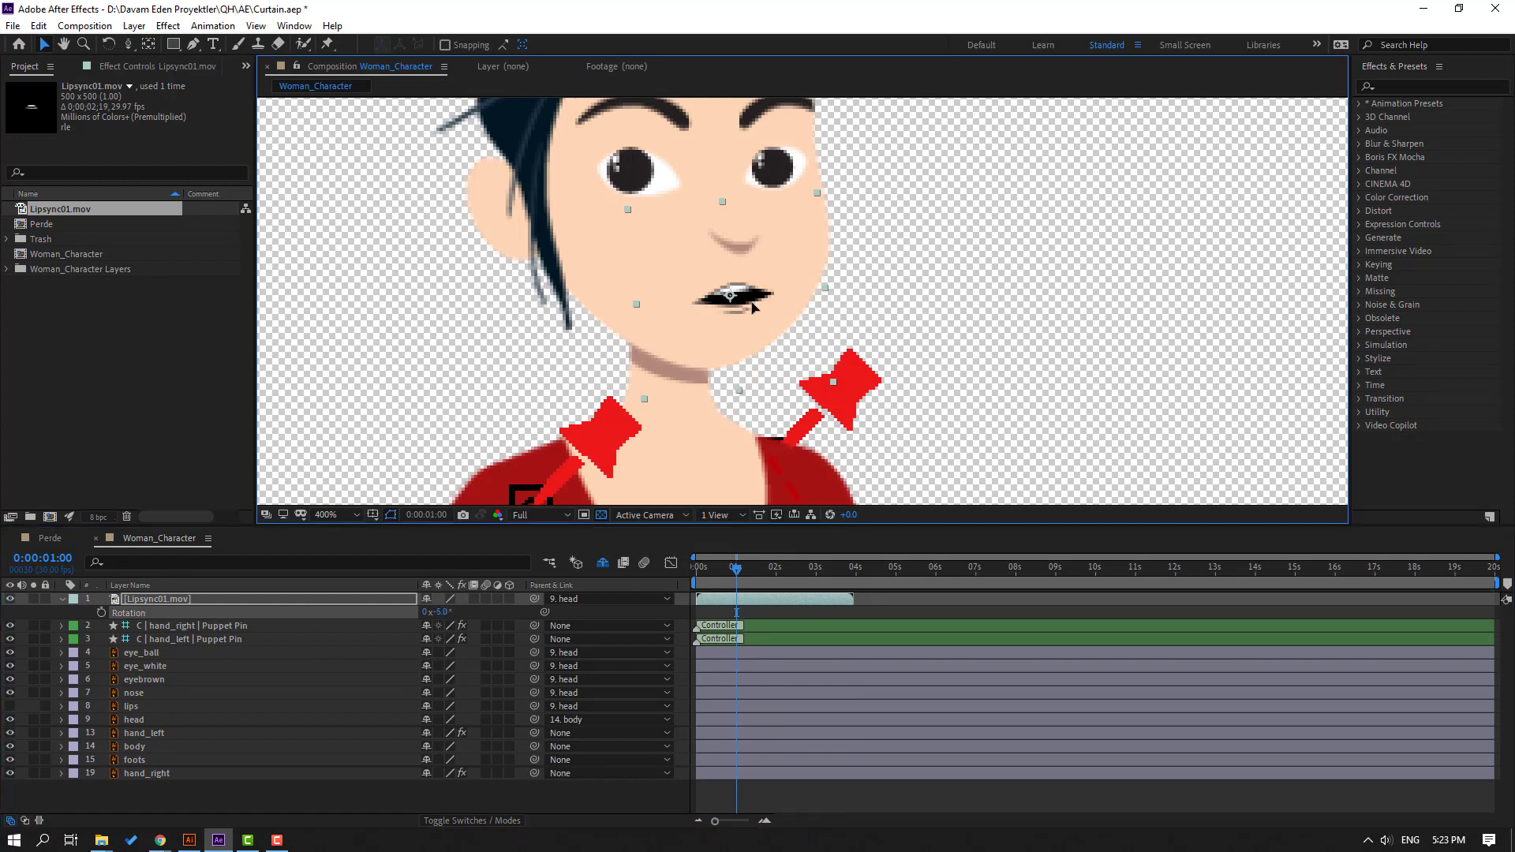
# Play back the lip-sync animation on the whole character to check the rotated mouth
pyautogui.press(',')
pyautogui.press('space')
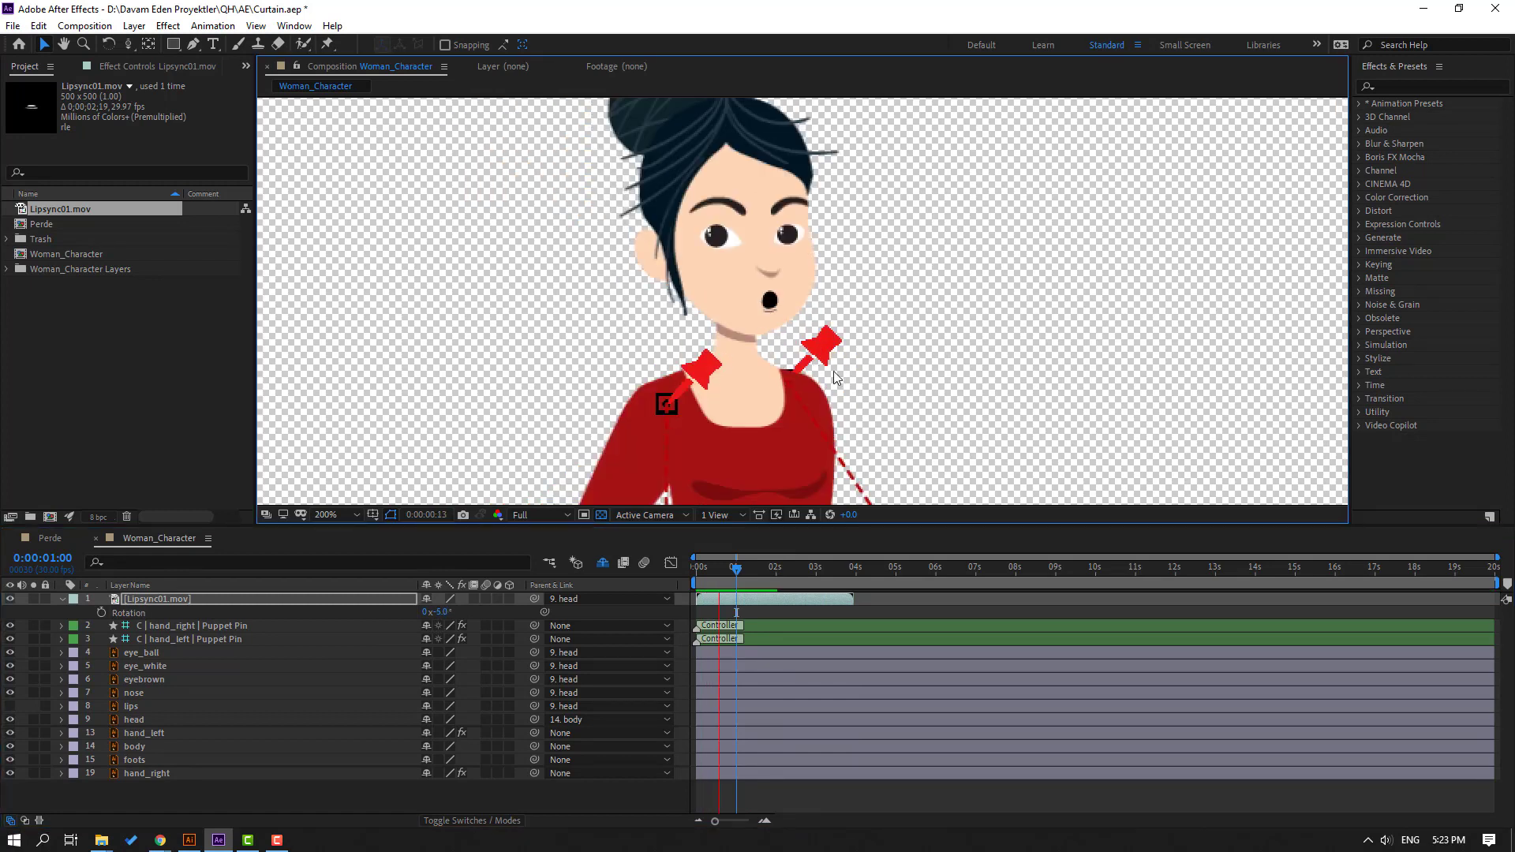
pyautogui.press(',')
pyautogui.press(',')
pyautogui.press(',')
pyautogui.press('space')
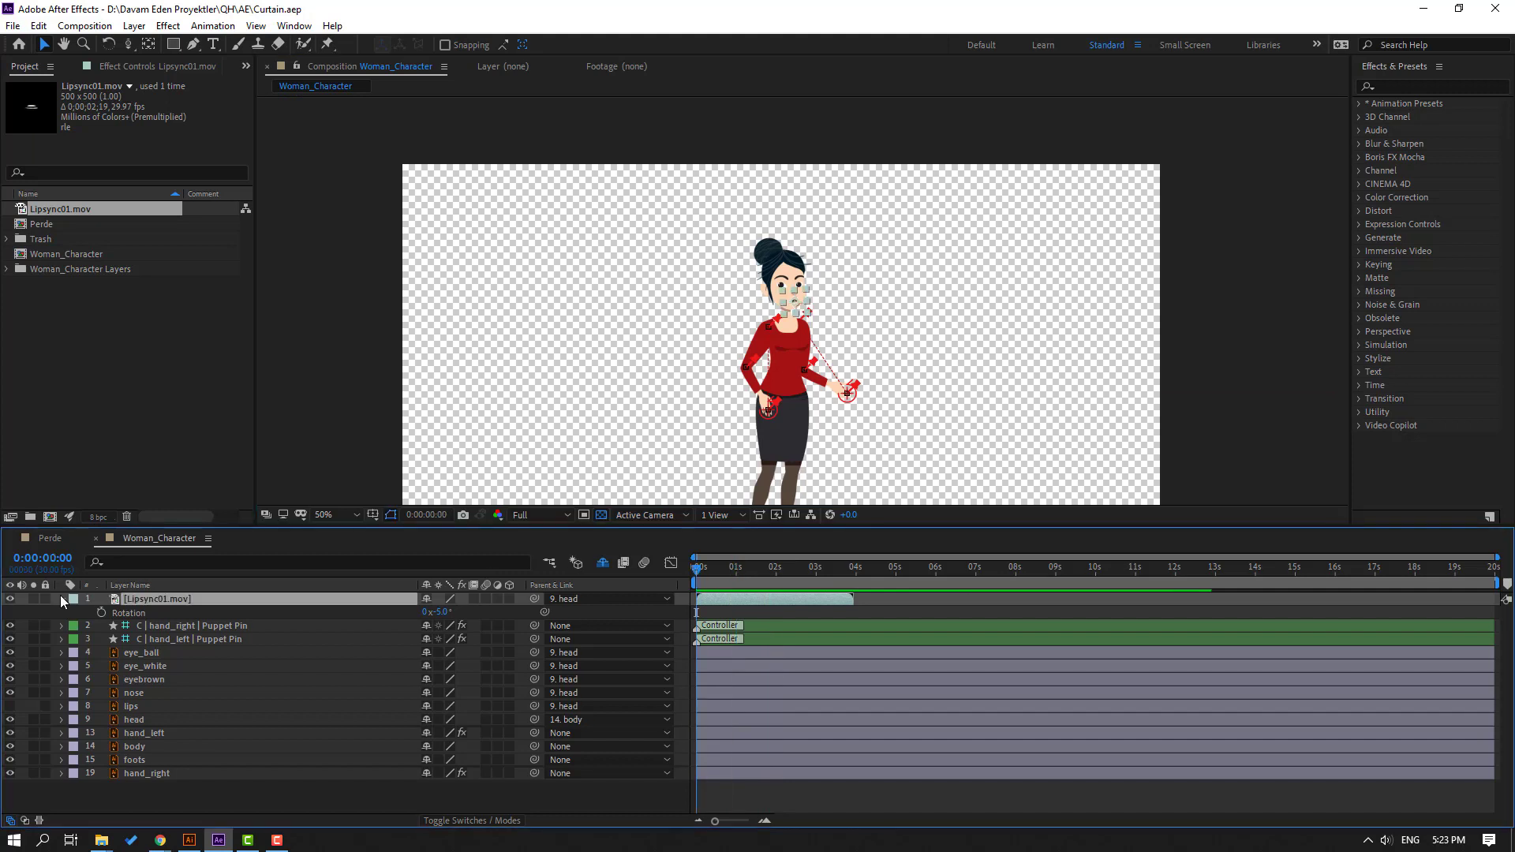
# Keyframe the head layer's rotation at 0° at 0:00:00:05 and at -8° at 0:00:00:15
pyautogui.press('r')
pyautogui.press('.')
pyautogui.press('.')
pyautogui.moveTo(755, 388); pyautogui.dragTo(551, 376)
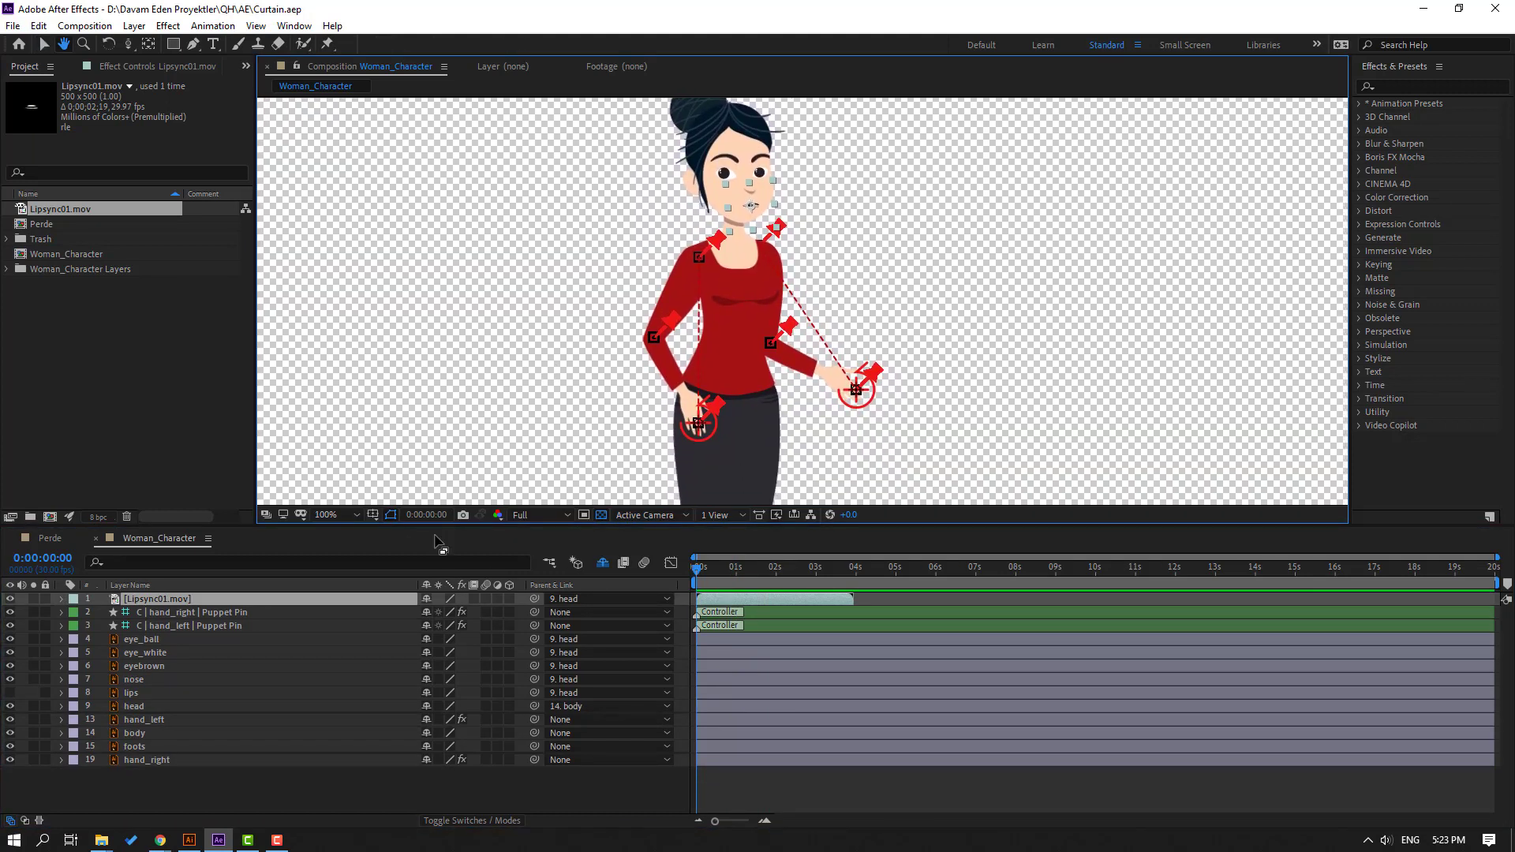
pyautogui.press('v')
pyautogui.click(135, 707)
pyautogui.press('r')
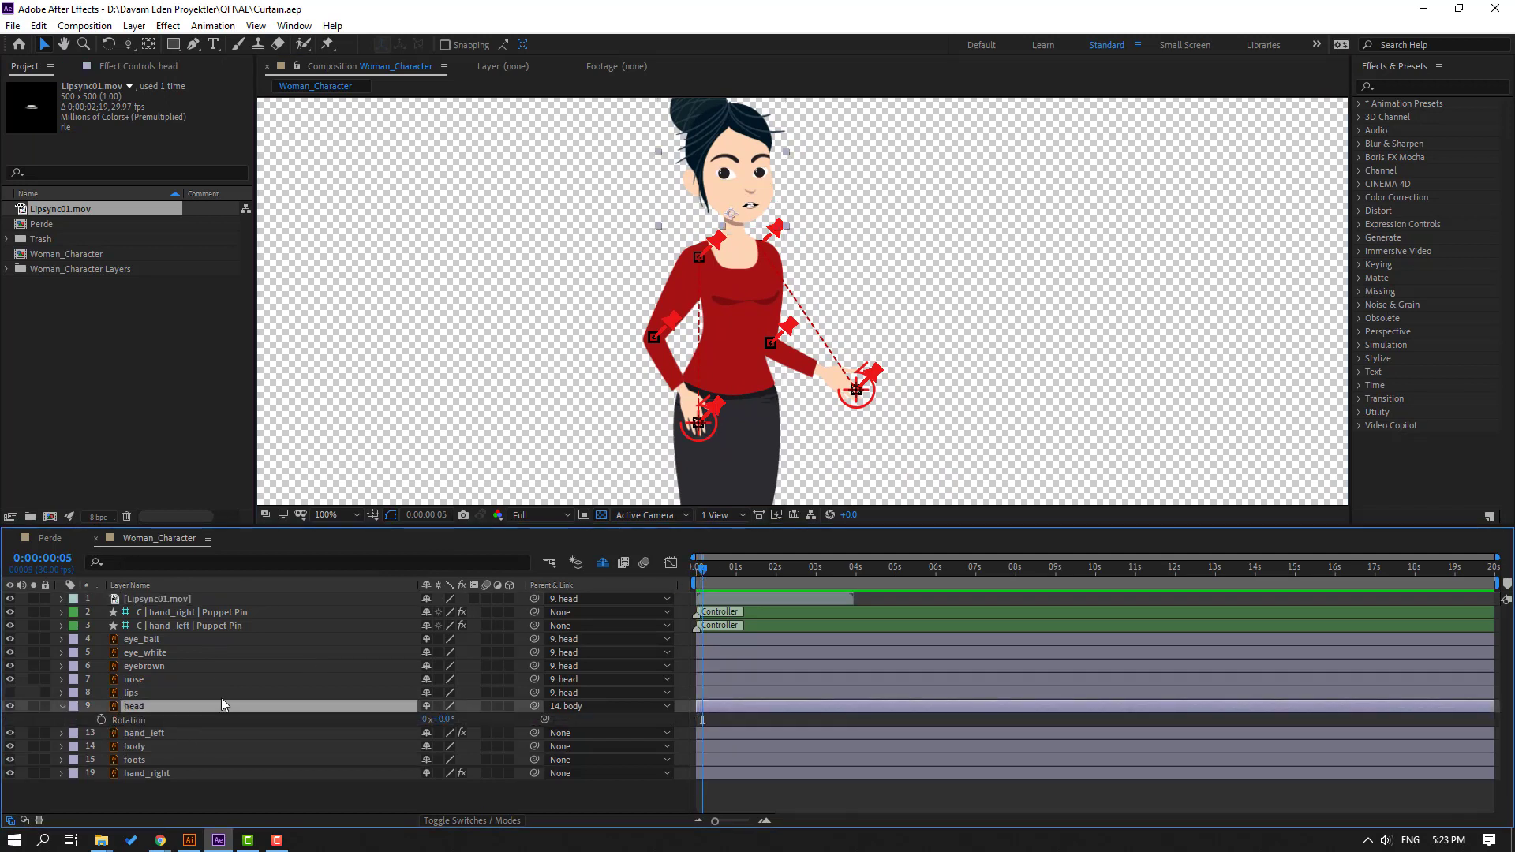
pyautogui.click(102, 720)
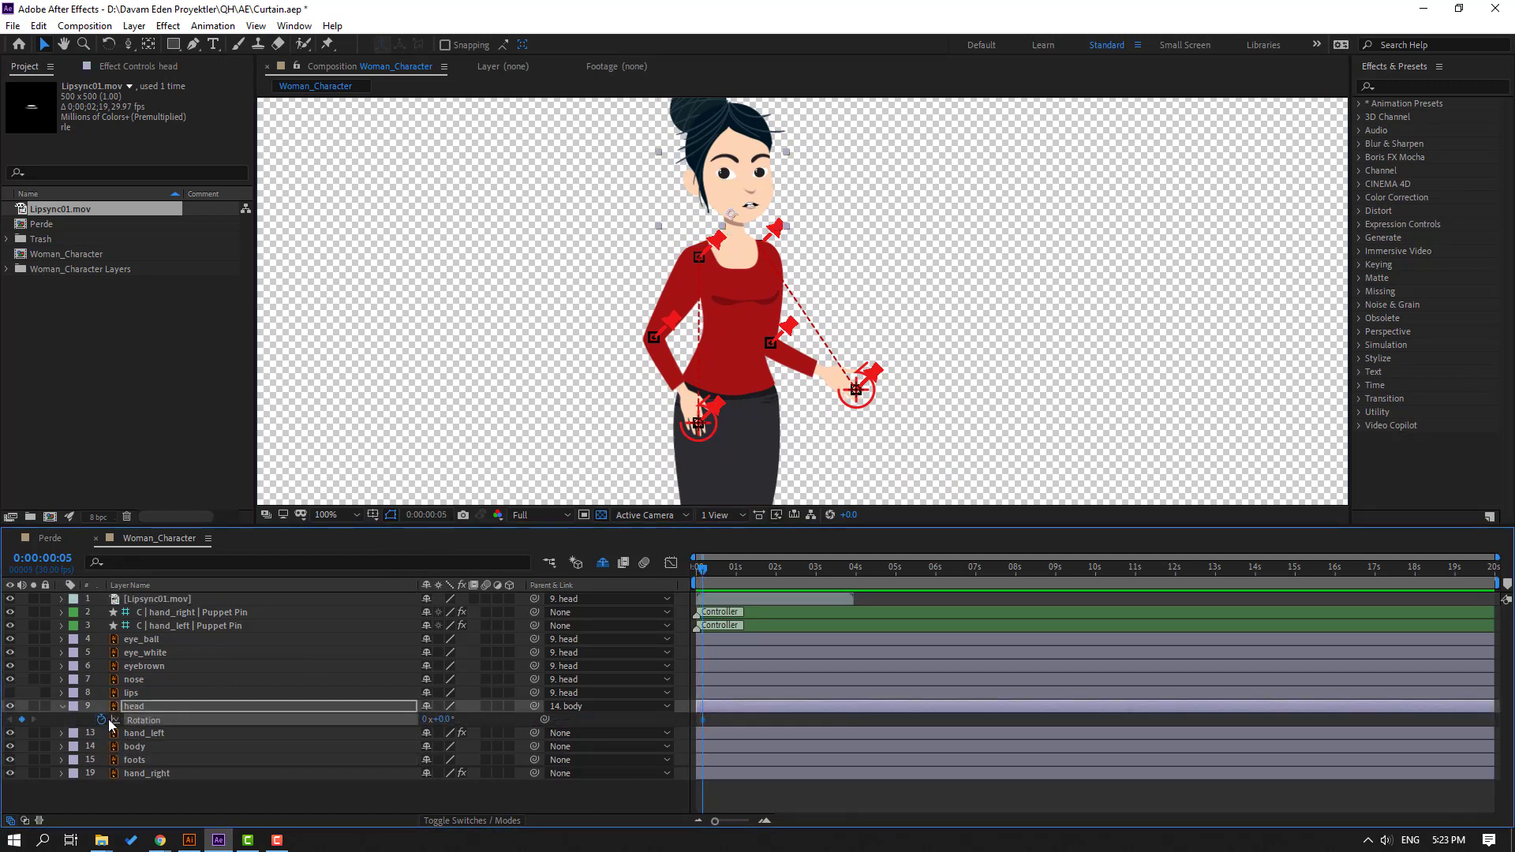
pyautogui.hotkey('shift', 'pagedown')
pyautogui.moveTo(444, 720); pyautogui.dragTo(439, 719)
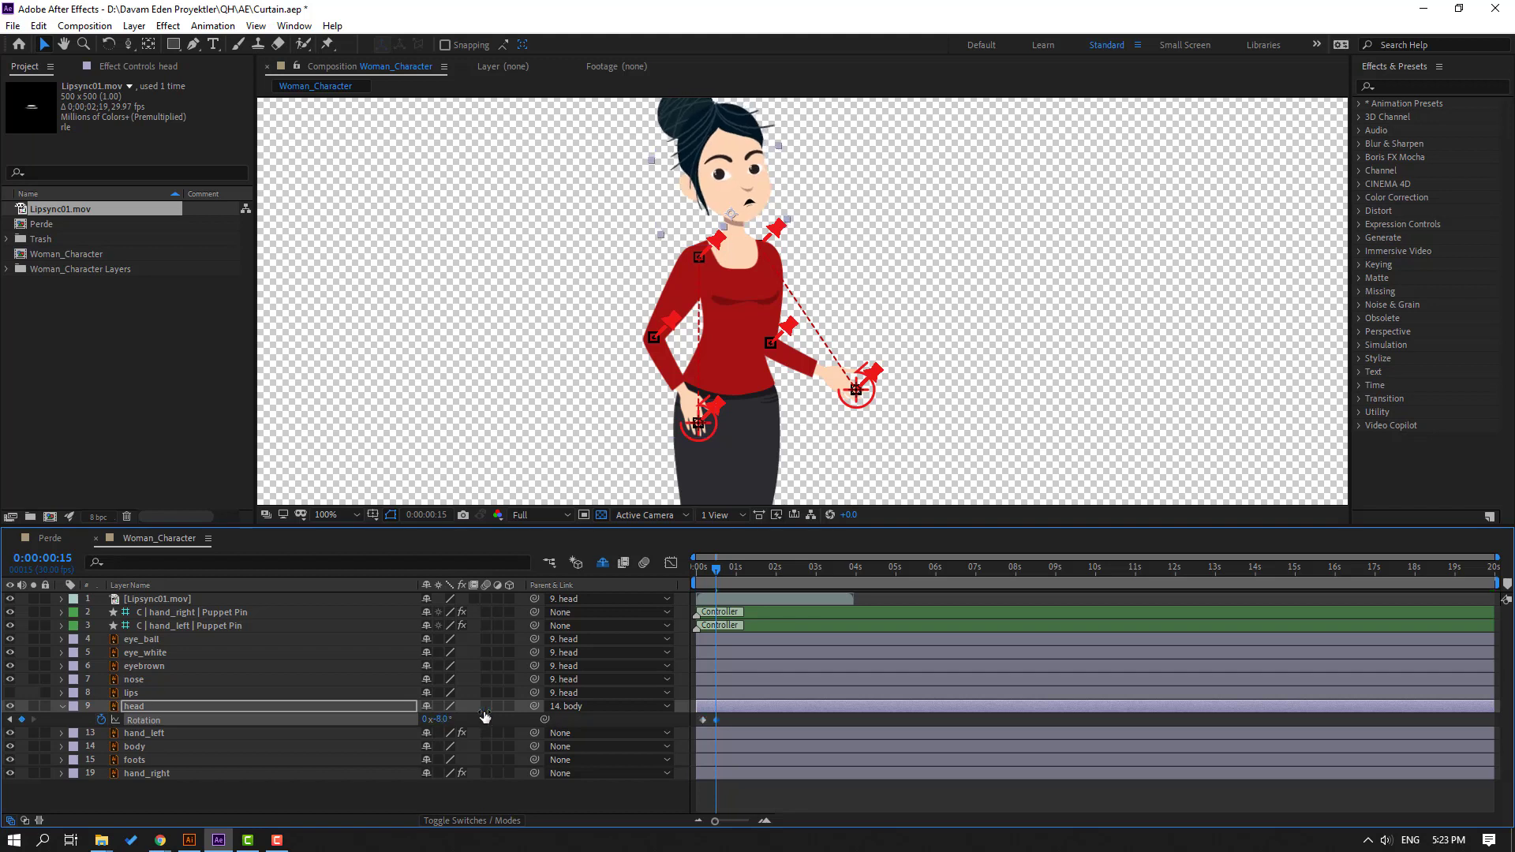
# Hold the head's -8° rotation with a keyframe at about 0:00:01:07, and set the rotation to 6° at 0:00:01:17
pyautogui.moveTo(724, 575); pyautogui.dragTo(752, 575)
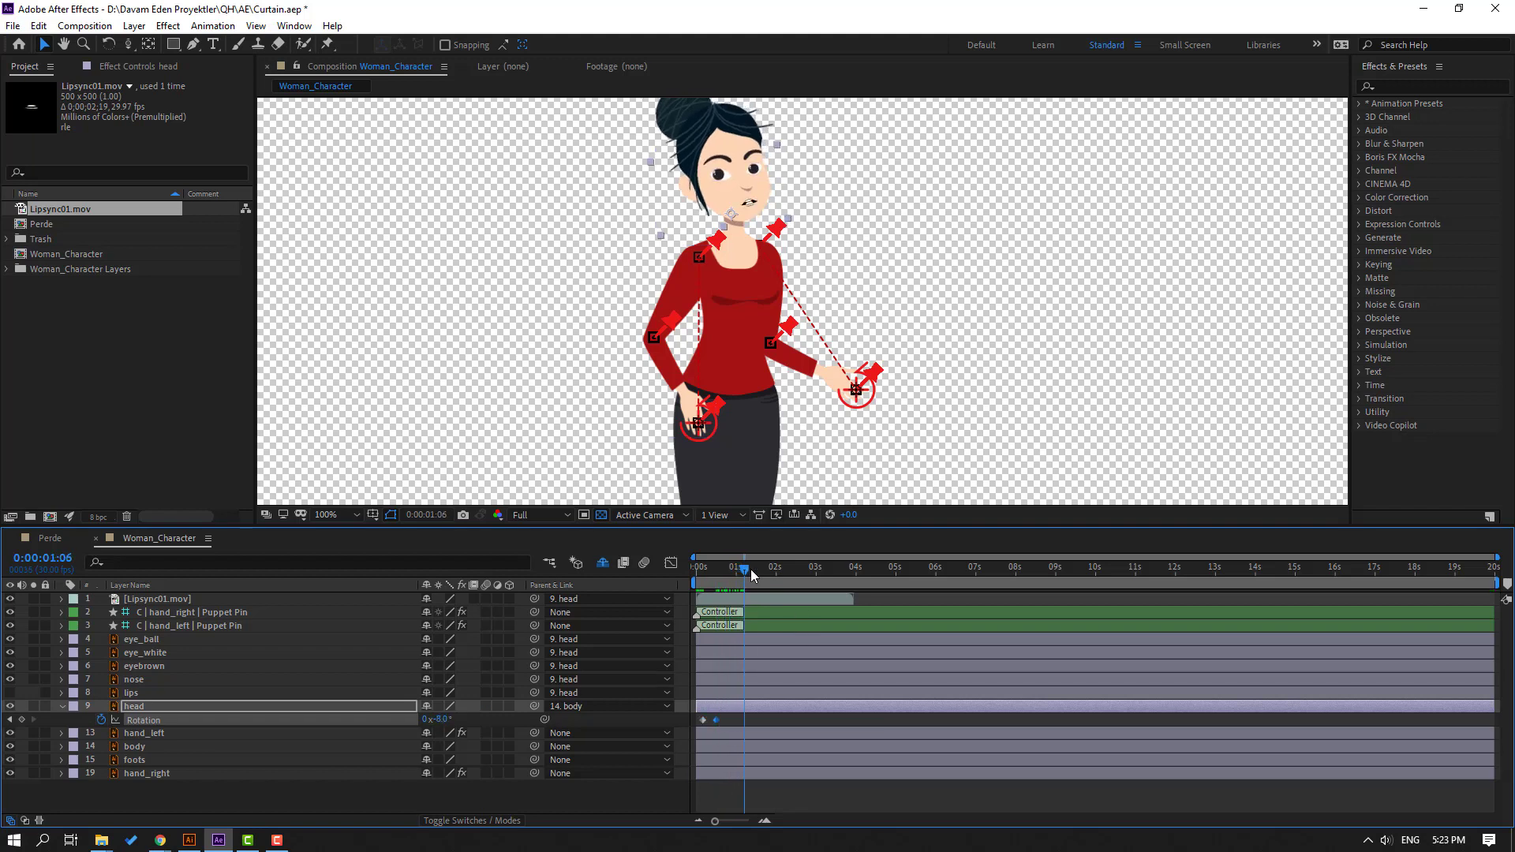
pyautogui.click(22, 720)
pyautogui.hotkey('shift', 'pagedown')
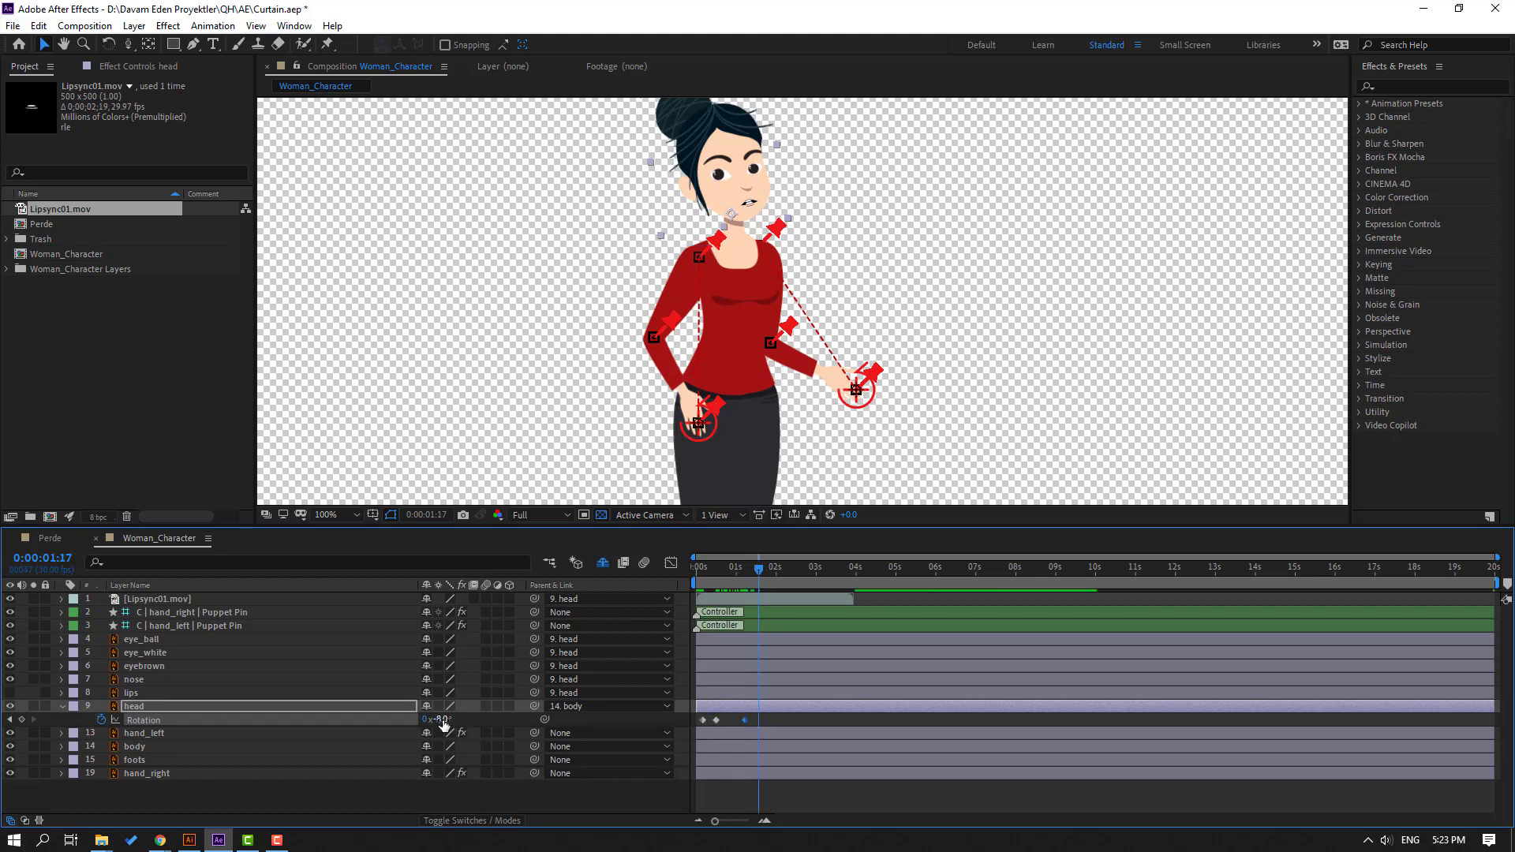
pyautogui.moveTo(446, 720); pyautogui.dragTo(455, 720)
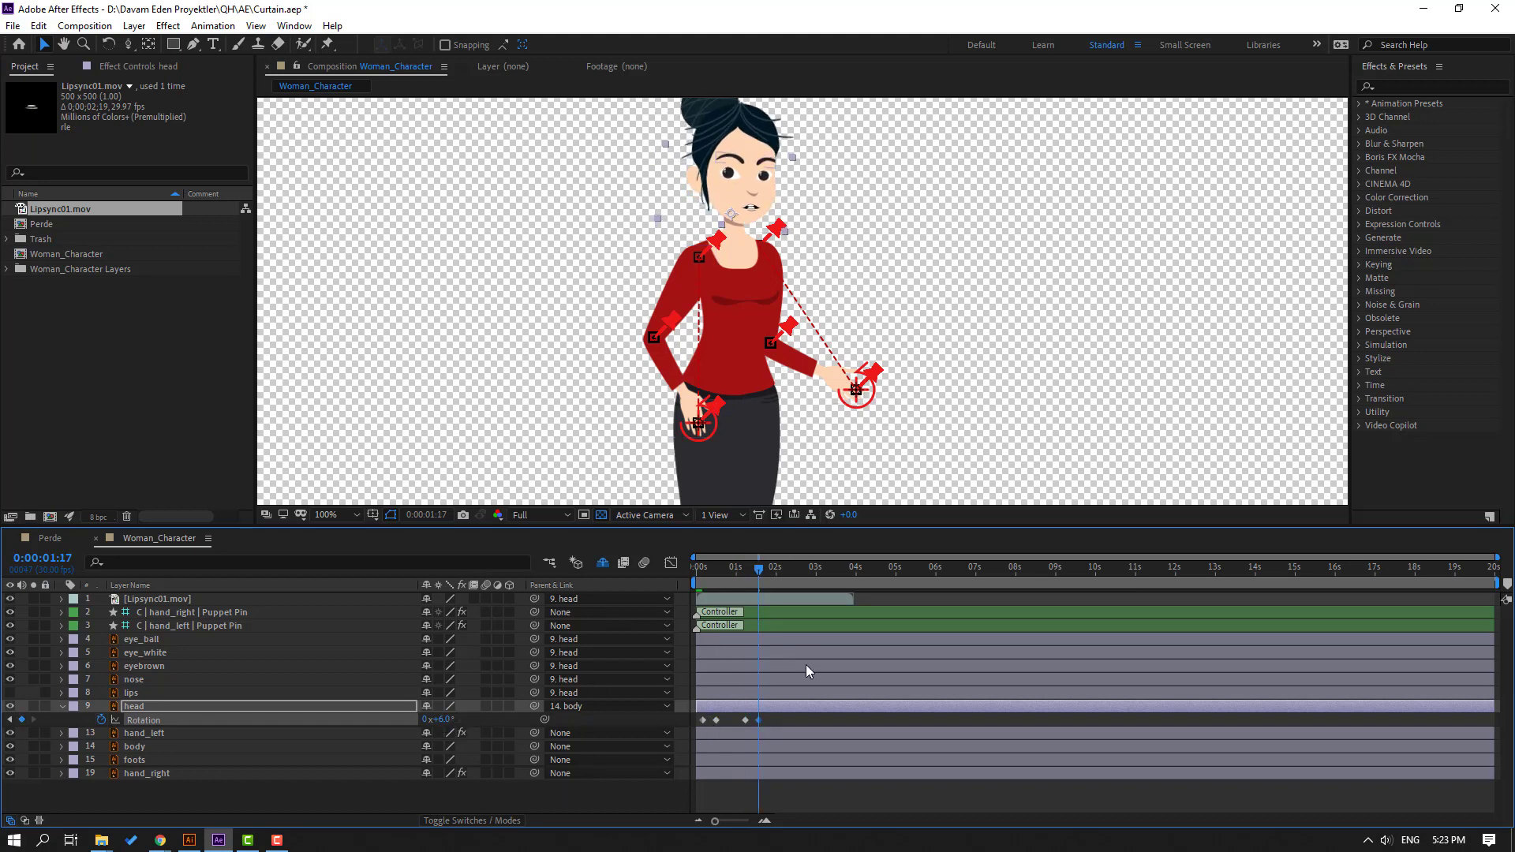
# Apply Easy Ease to the head's four rotation keyframes and play back the movement
pyautogui.moveTo(781, 714); pyautogui.dragTo(694, 730)
pyautogui.rightClick(704, 722)
pyautogui.moveTo(789, 707)
pyautogui.click(957, 604)
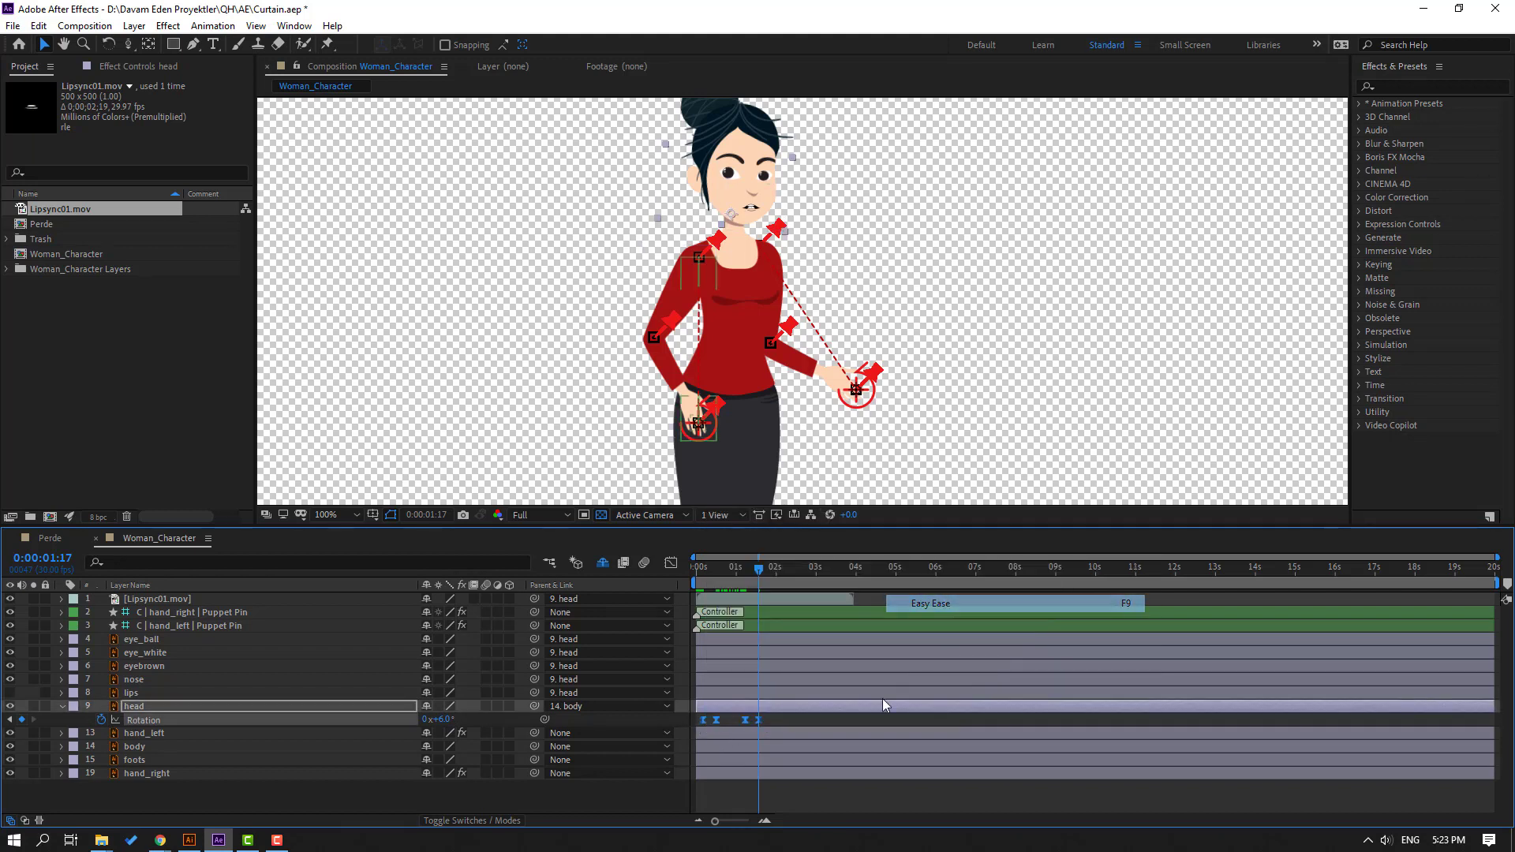
pyautogui.click(859, 718)
pyautogui.press('space')
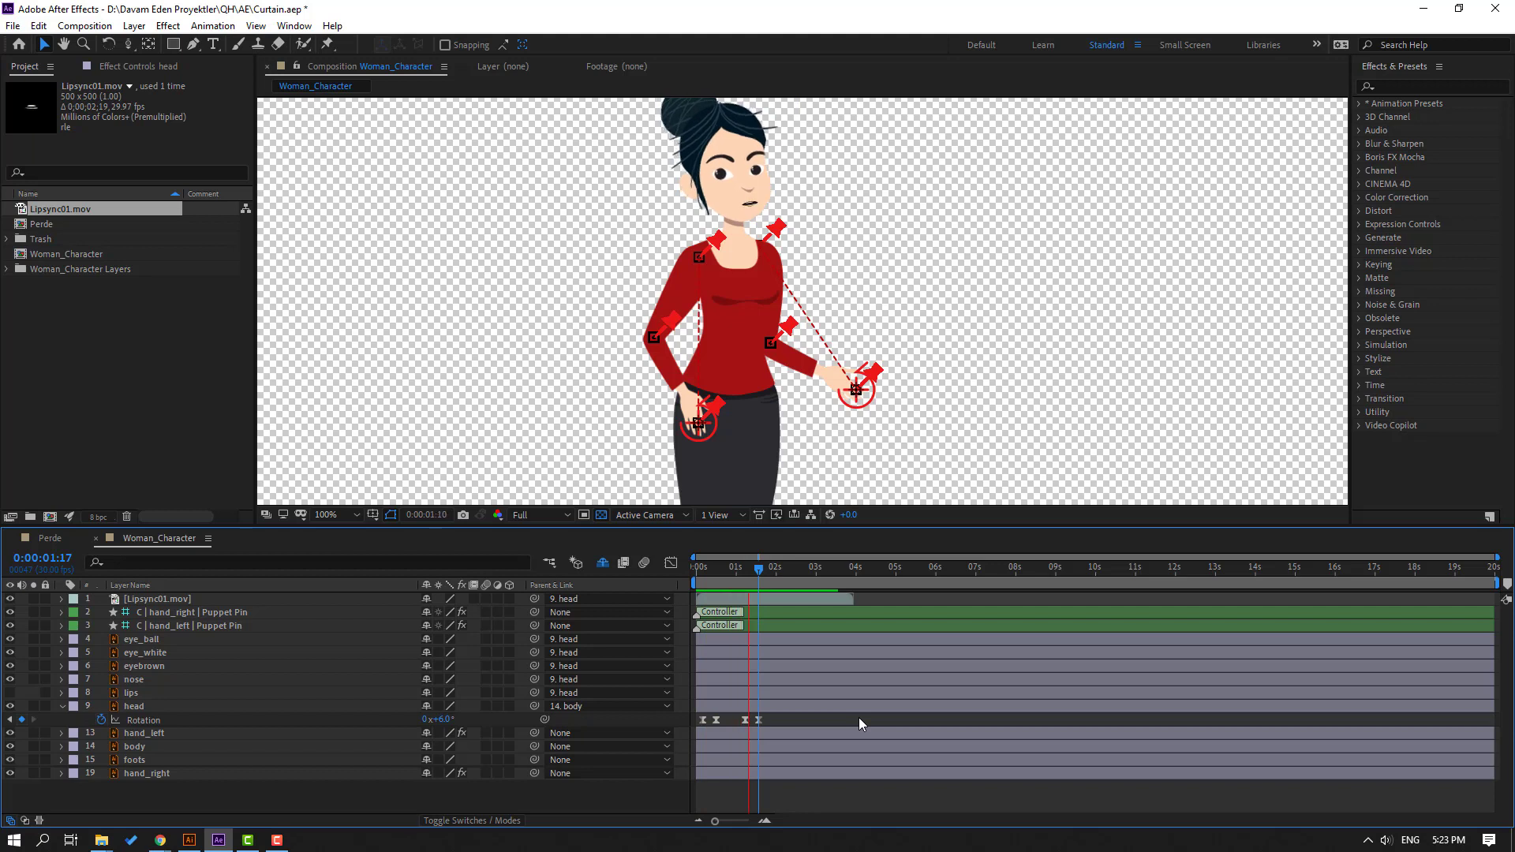
# Copy the head's four rotation keyframes and paste them at 0:00:02:21
pyautogui.moveTo(788, 713); pyautogui.dragTo(682, 715)
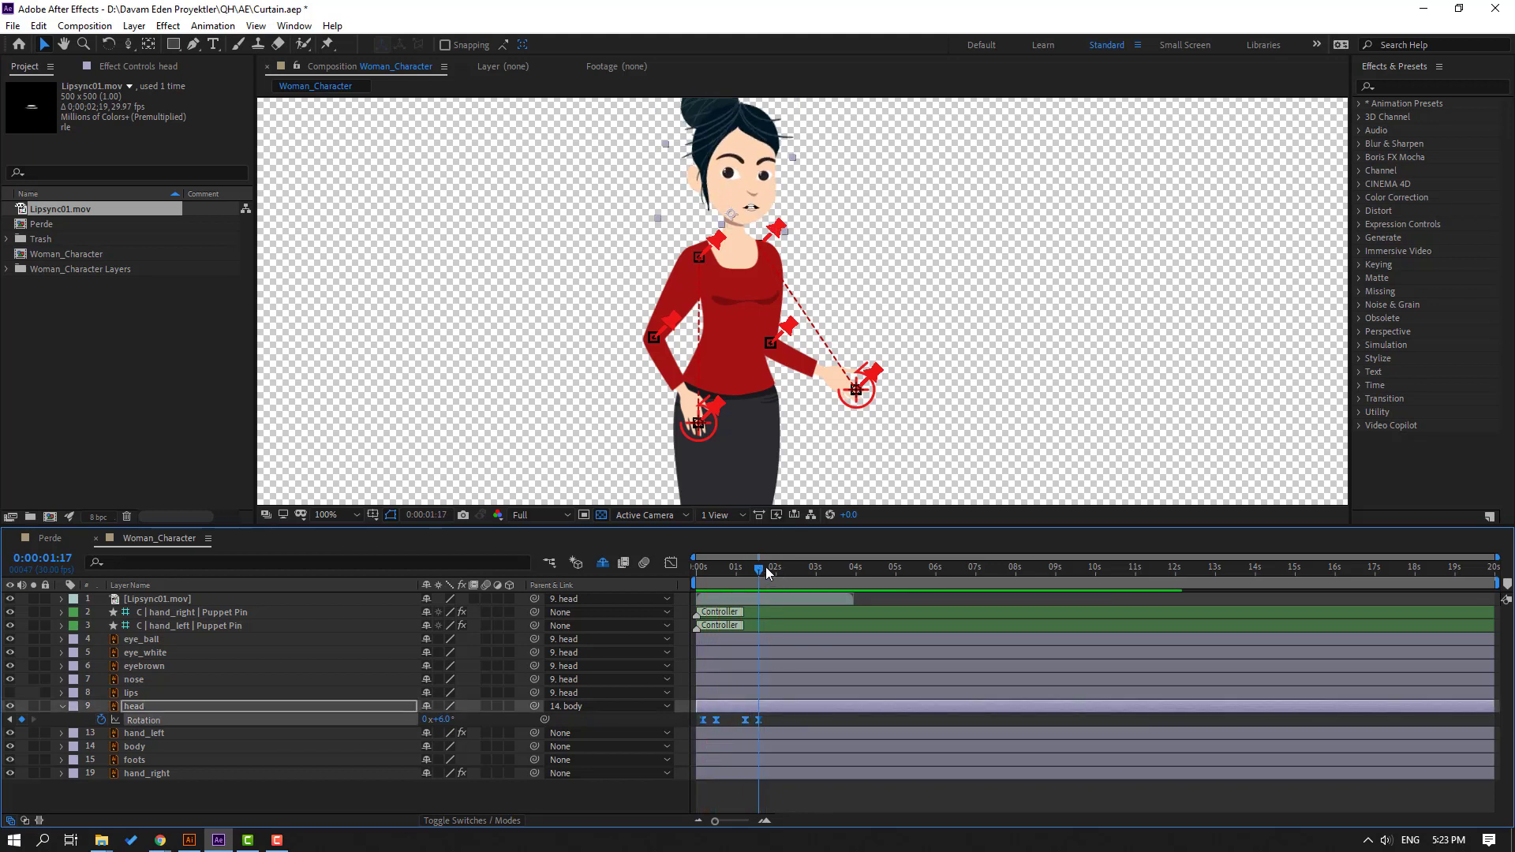
pyautogui.moveTo(794, 574); pyautogui.dragTo(804, 571)
pyautogui.hotkey('ctrl', 'v')
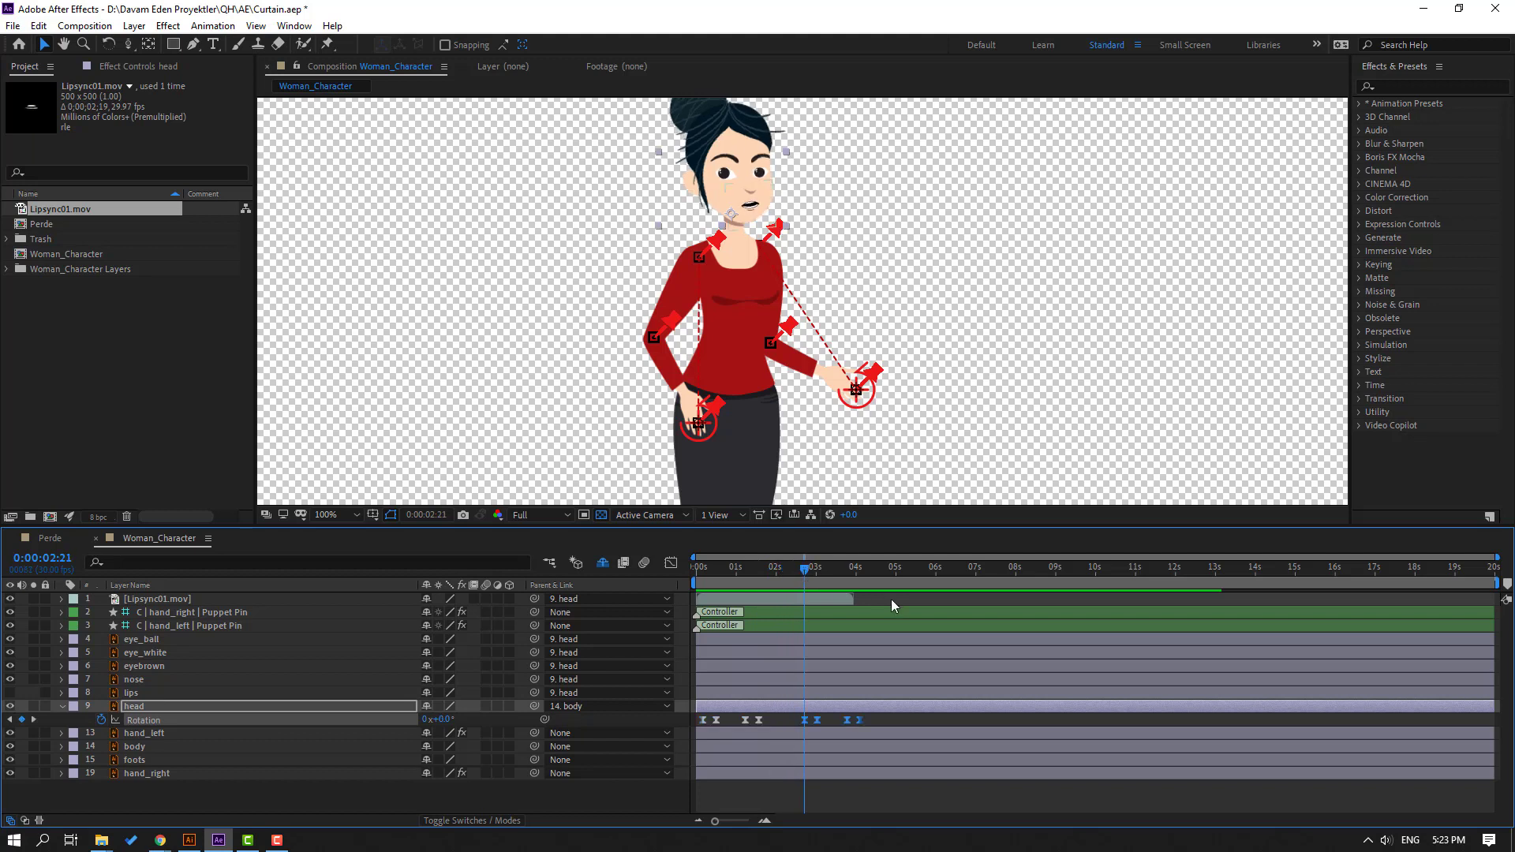
# Shorten the work area to end at 4 seconds and shift the pasted head rotation keyframes to start at 0:00:02:11
pyautogui.moveTo(1426, 583); pyautogui.dragTo(900, 602)
pyautogui.press('space')
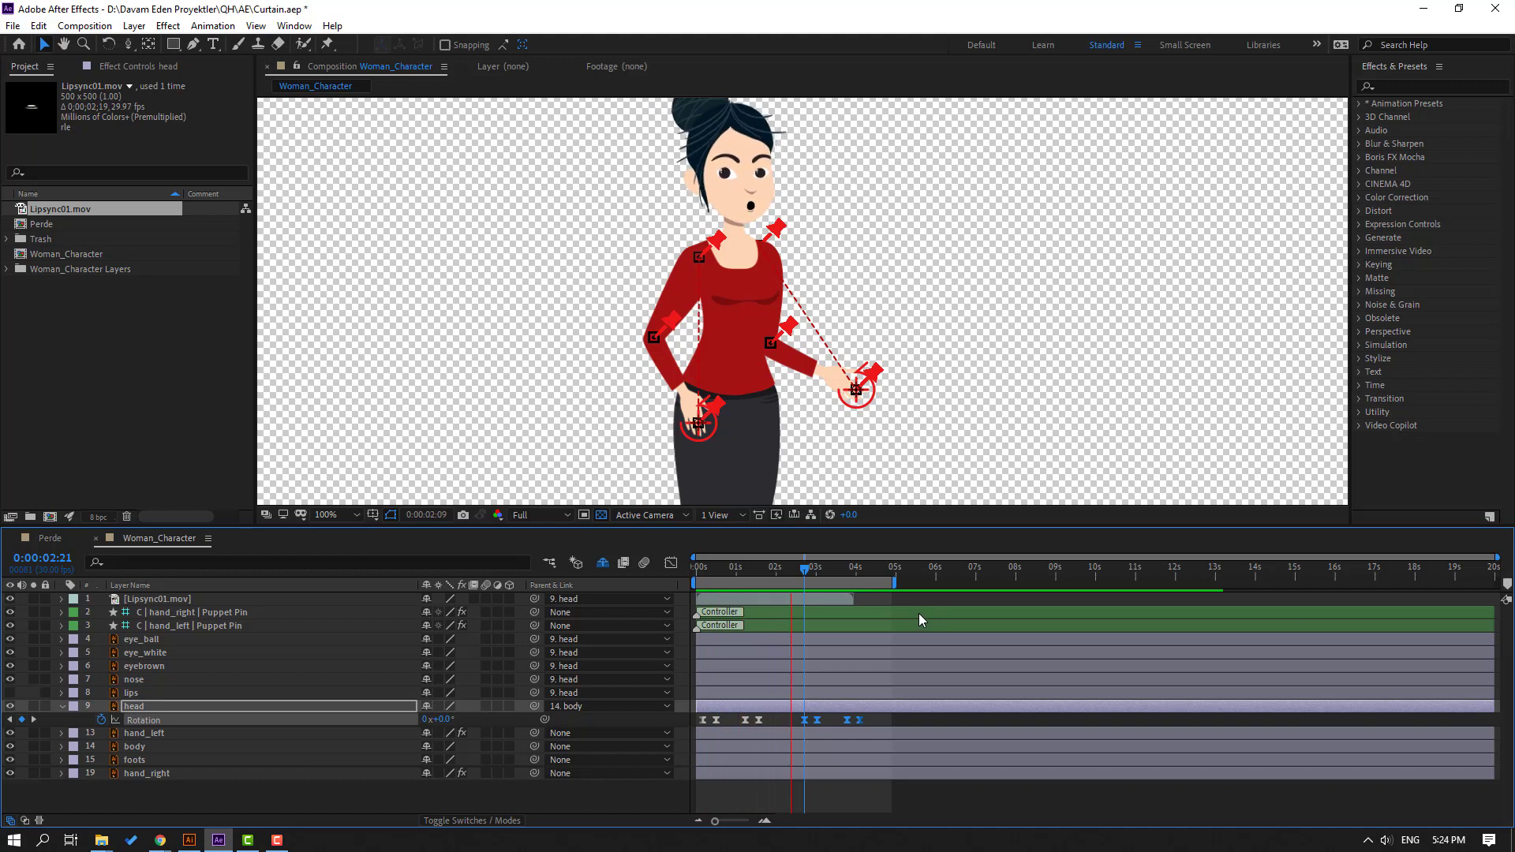
pyautogui.press('=')
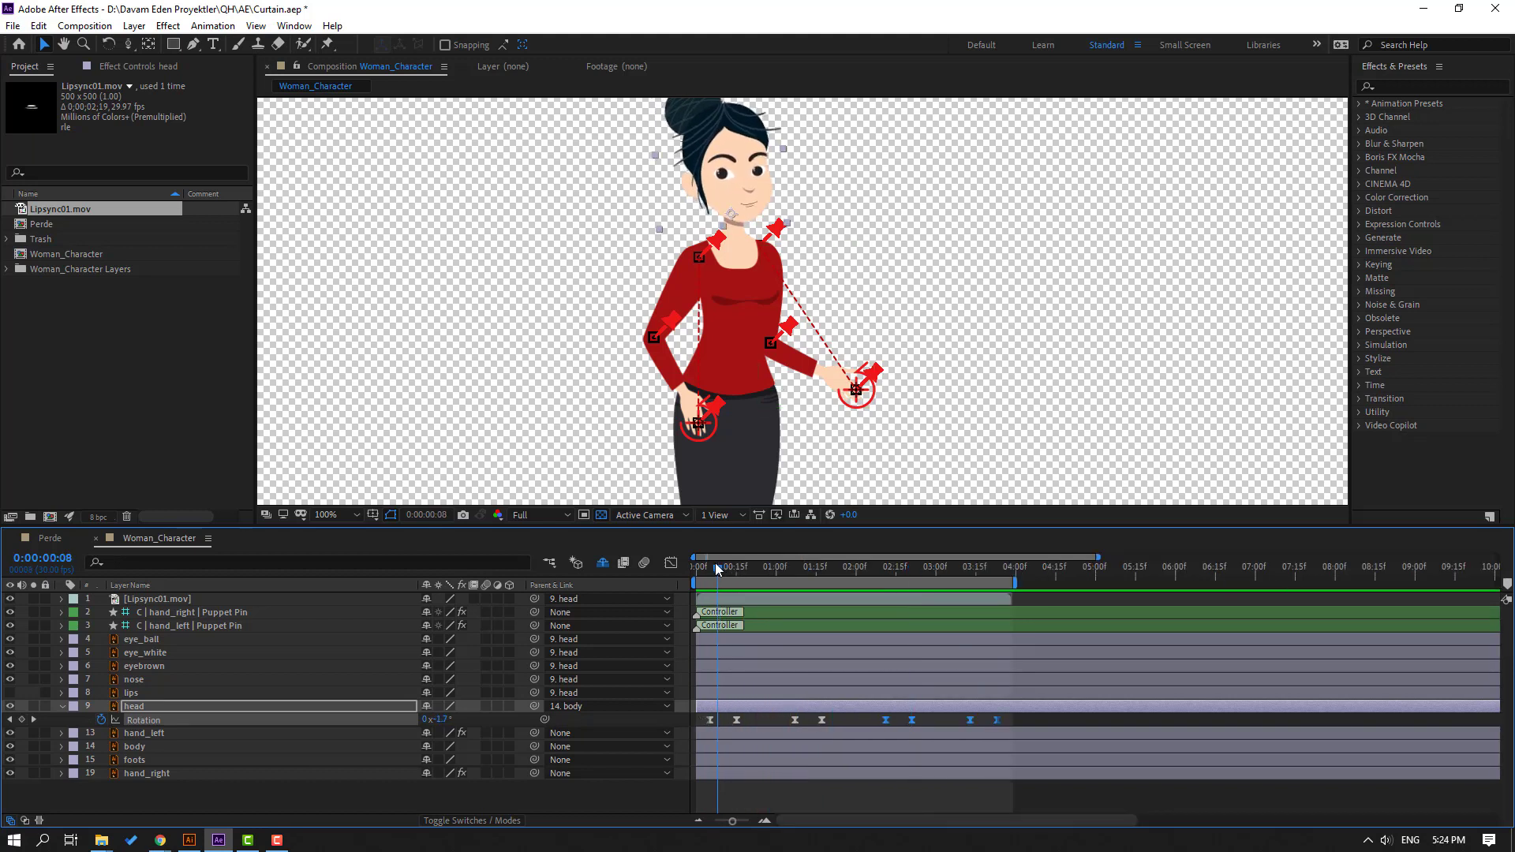
# Keyframe the head layer's position at 64.1, 5.2 at 0:00:00:05 and at 64.1, 9.2 at 0:00:00:10
pyautogui.moveTo(715, 562); pyautogui.dragTo(709, 561)
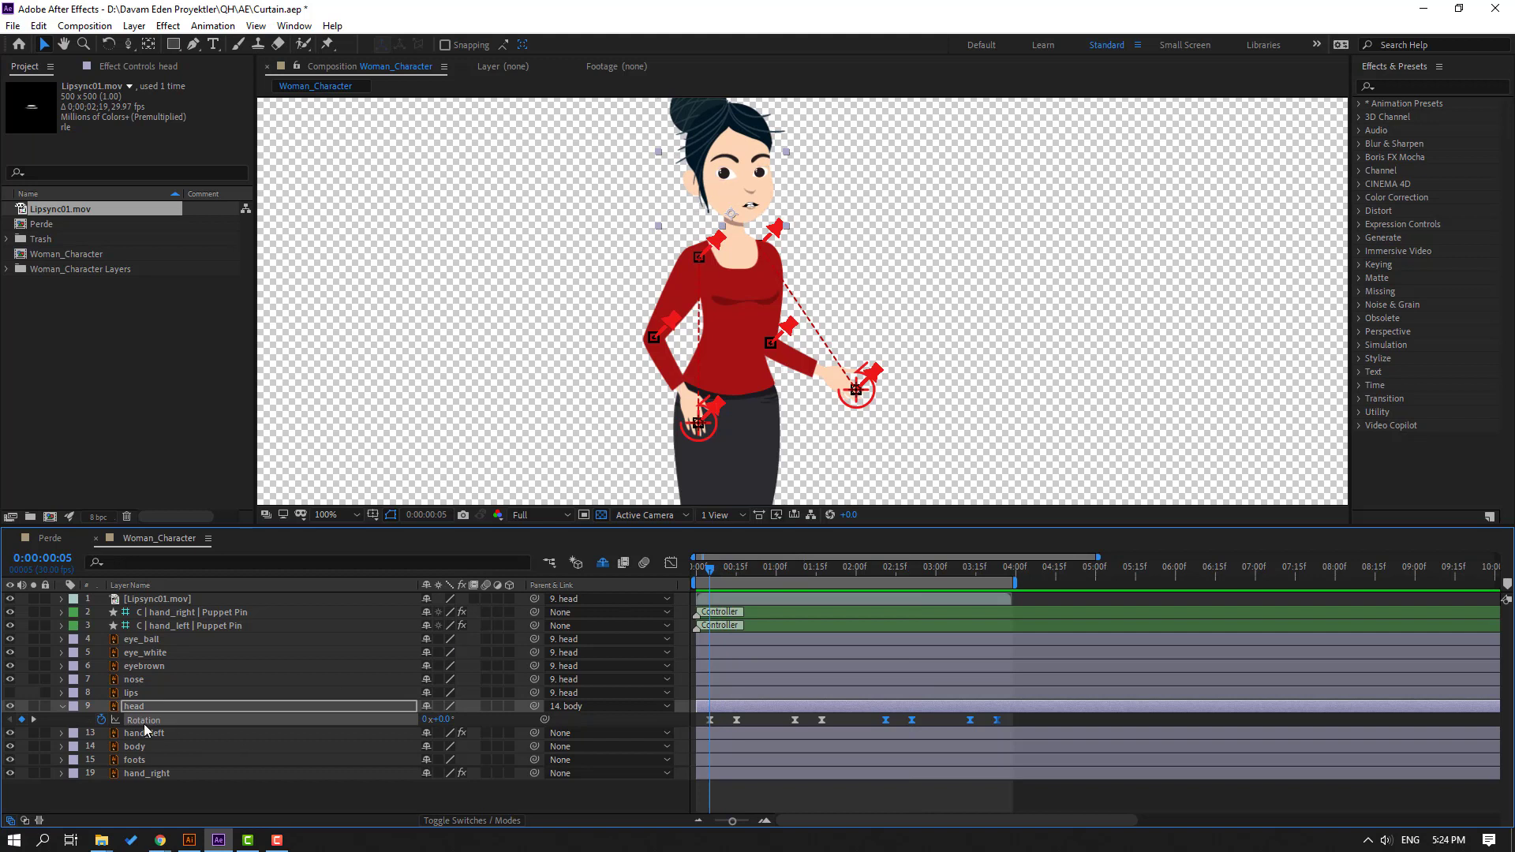
pyautogui.hotkey('shift', 'p')
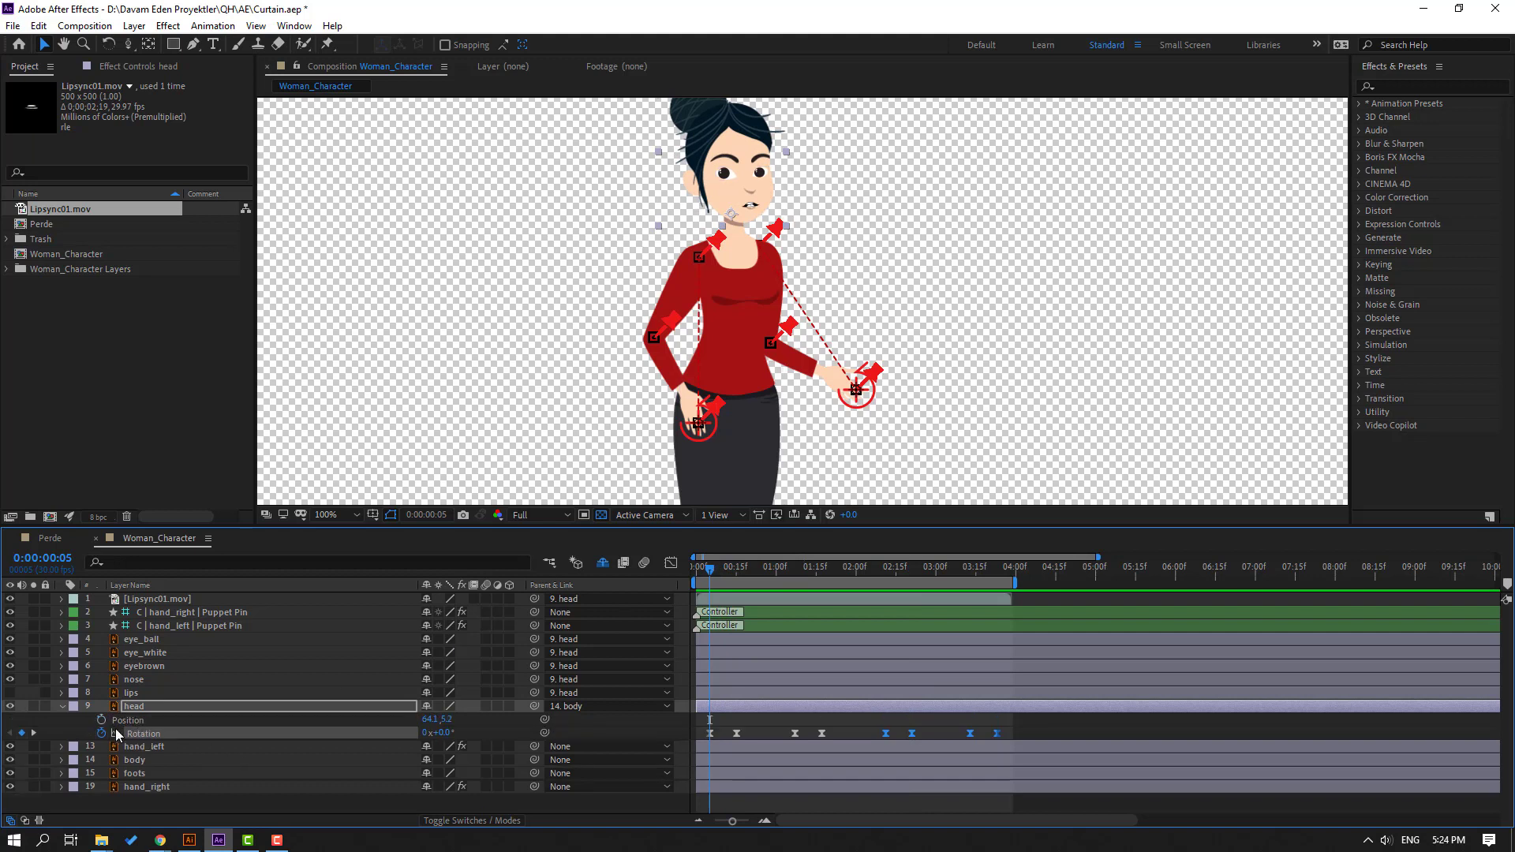
pyautogui.click(130, 719)
pyautogui.press('=')
pyautogui.press('=')
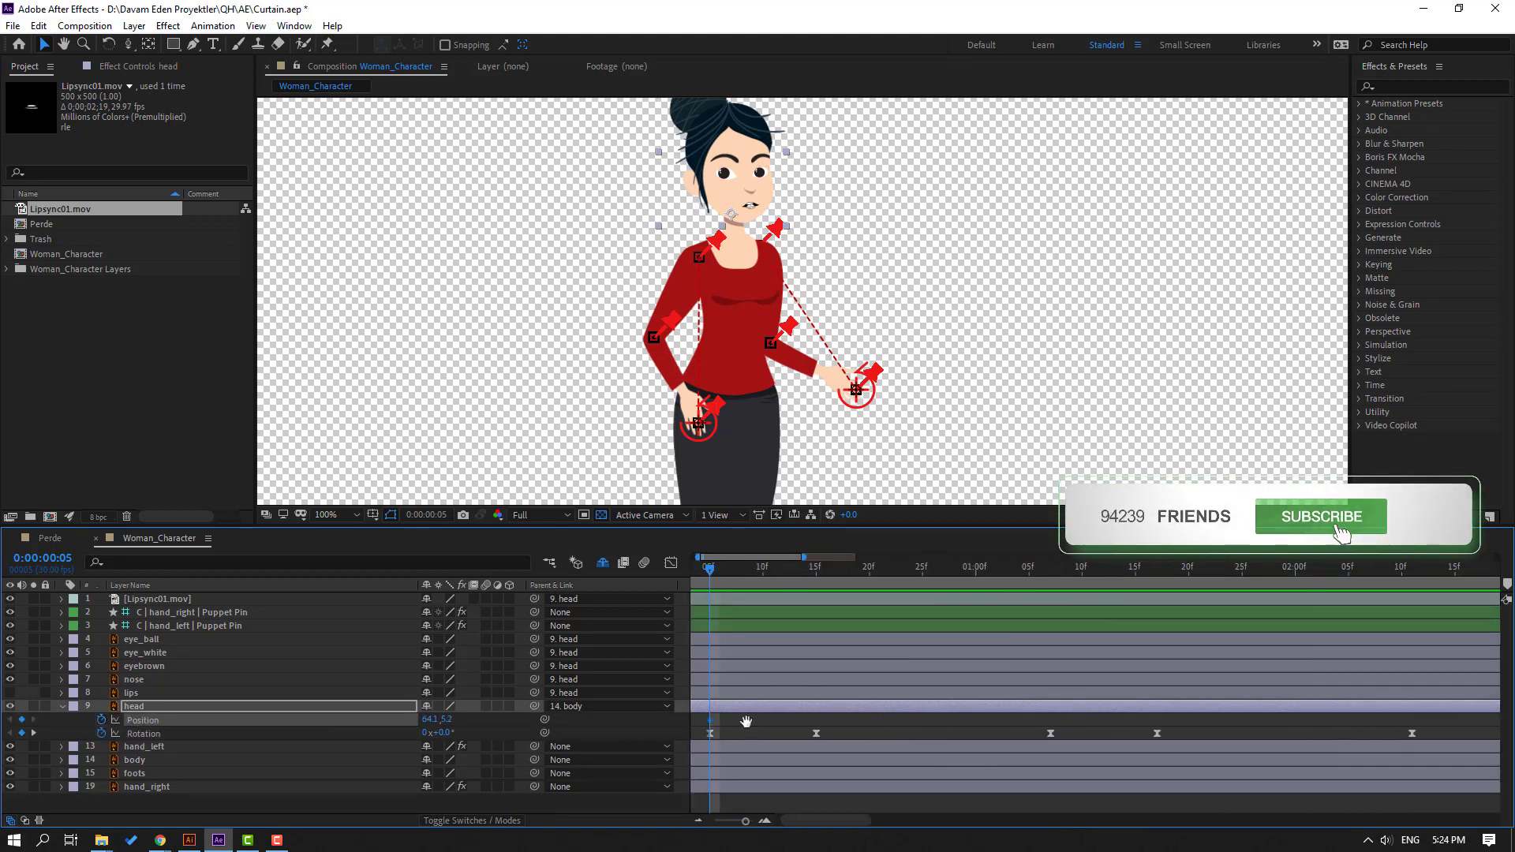
pyautogui.click(787, 567)
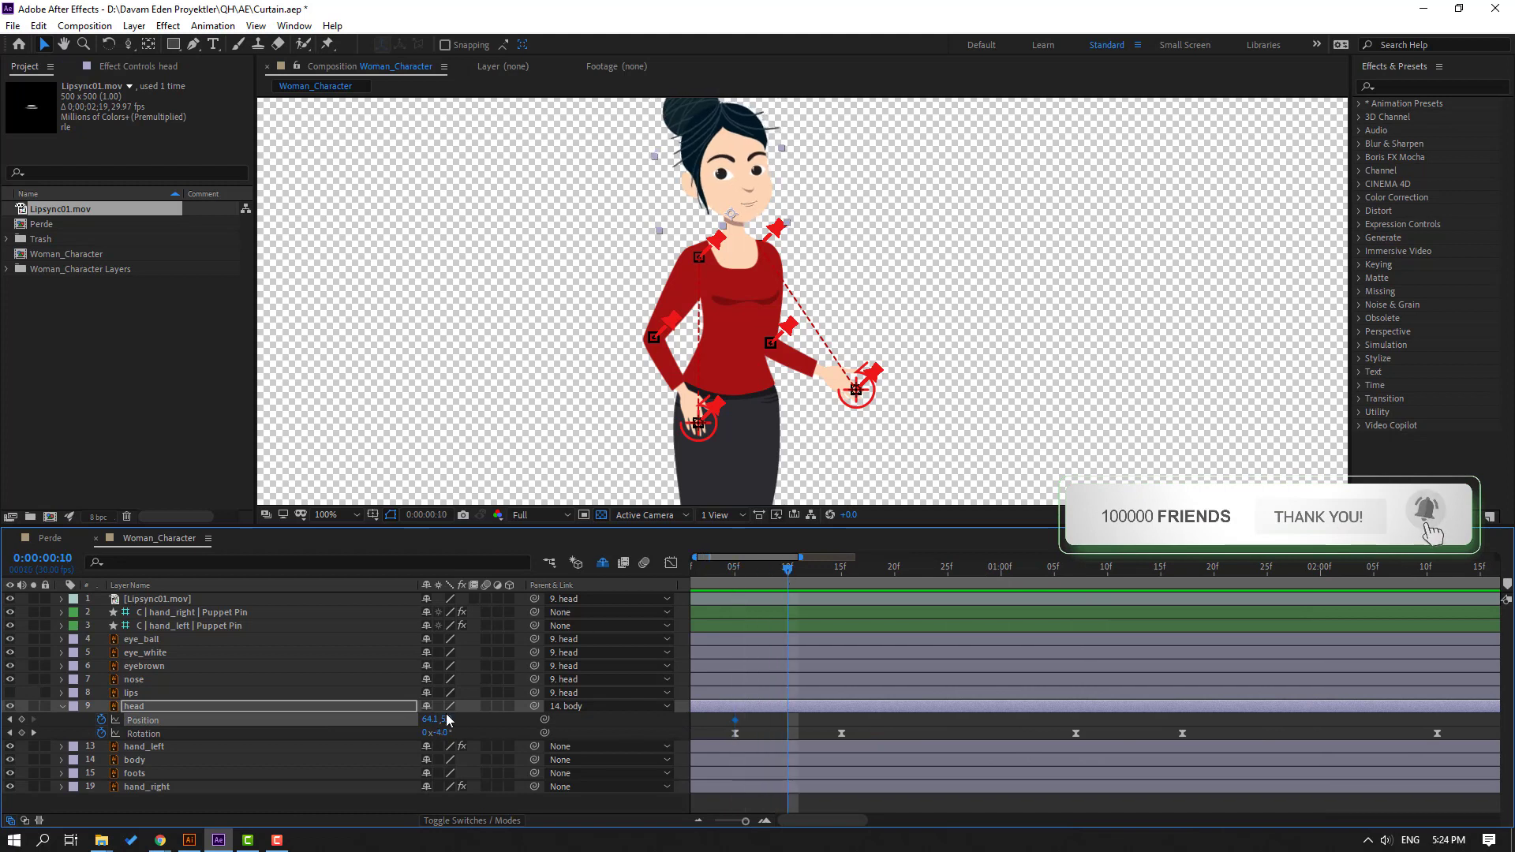
pyautogui.moveTo(446, 719)
pyautogui.mouseDown()
pyautogui.moveTo(509, 720)
pyautogui.moveTo(446, 723)
pyautogui.mouseUp()
pyautogui.scroll(4, 792, 396)
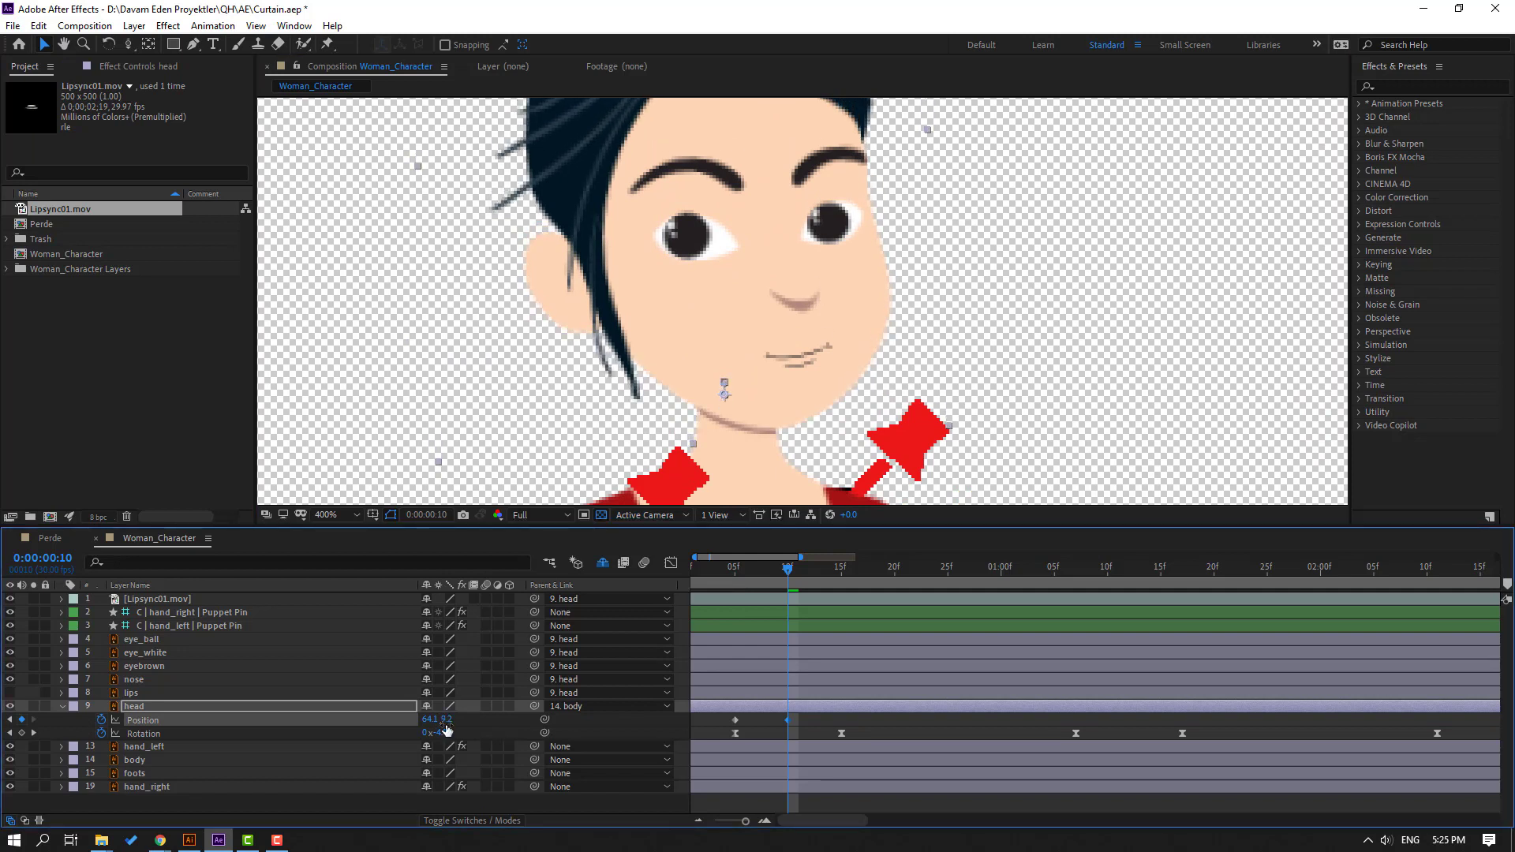
# Return the head's position to 64.1, 5.2 with a keyframe at 0:00:00:15
pyautogui.moveTo(721, 570); pyautogui.dragTo(841, 580)
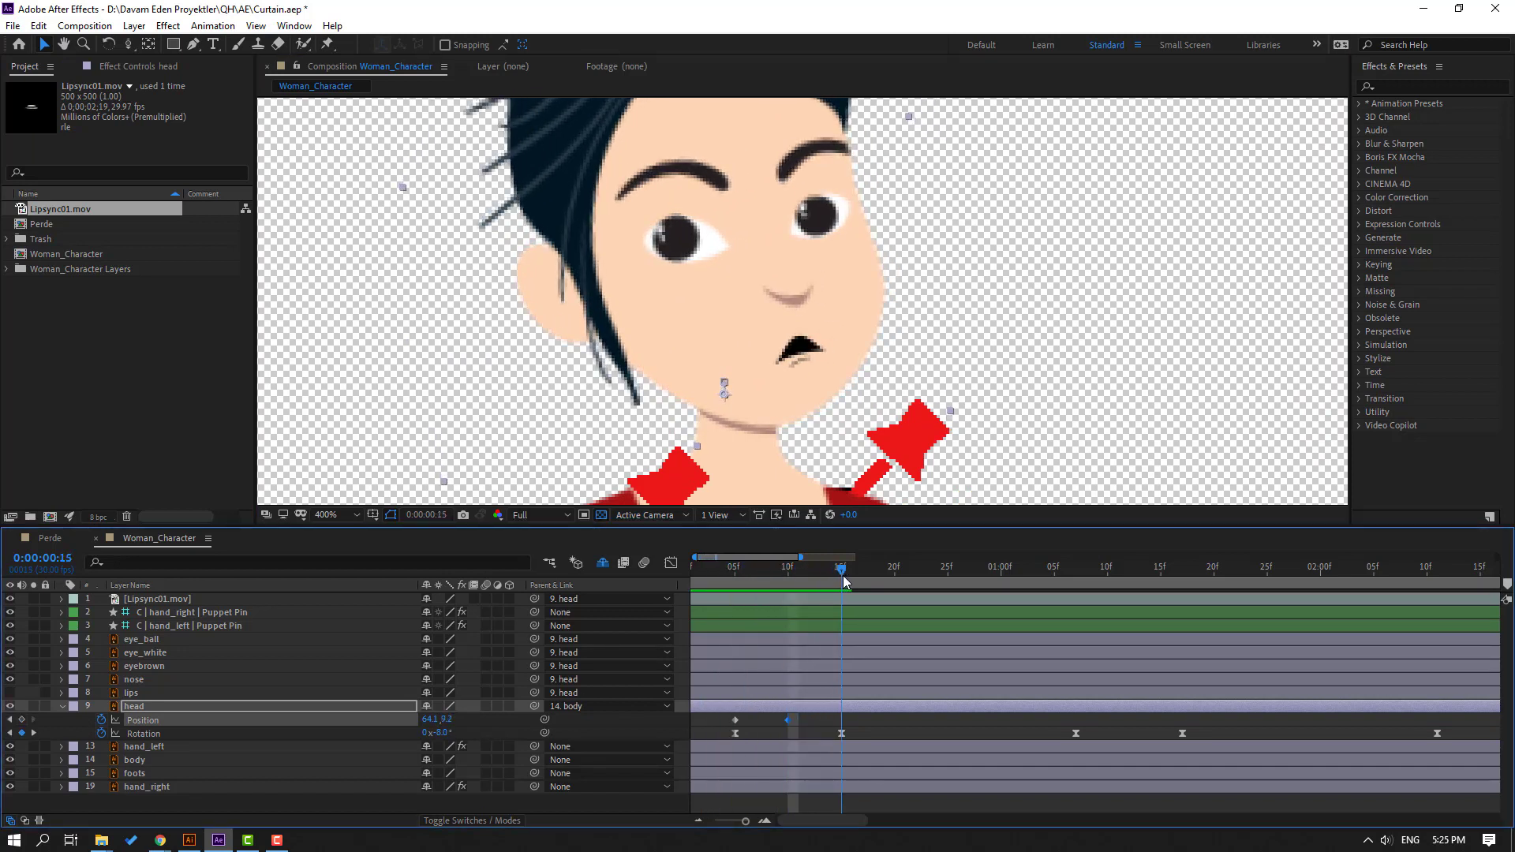
pyautogui.click(735, 721)
pyautogui.press('Up')
pyautogui.press('Up')
pyautogui.press('Up')
pyautogui.press('Up')
# Apply Easy Ease to the head's three position keyframes and play back the animation from the start
pyautogui.moveTo(830, 729); pyautogui.dragTo(694, 715)
pyautogui.rightClick(749, 727)
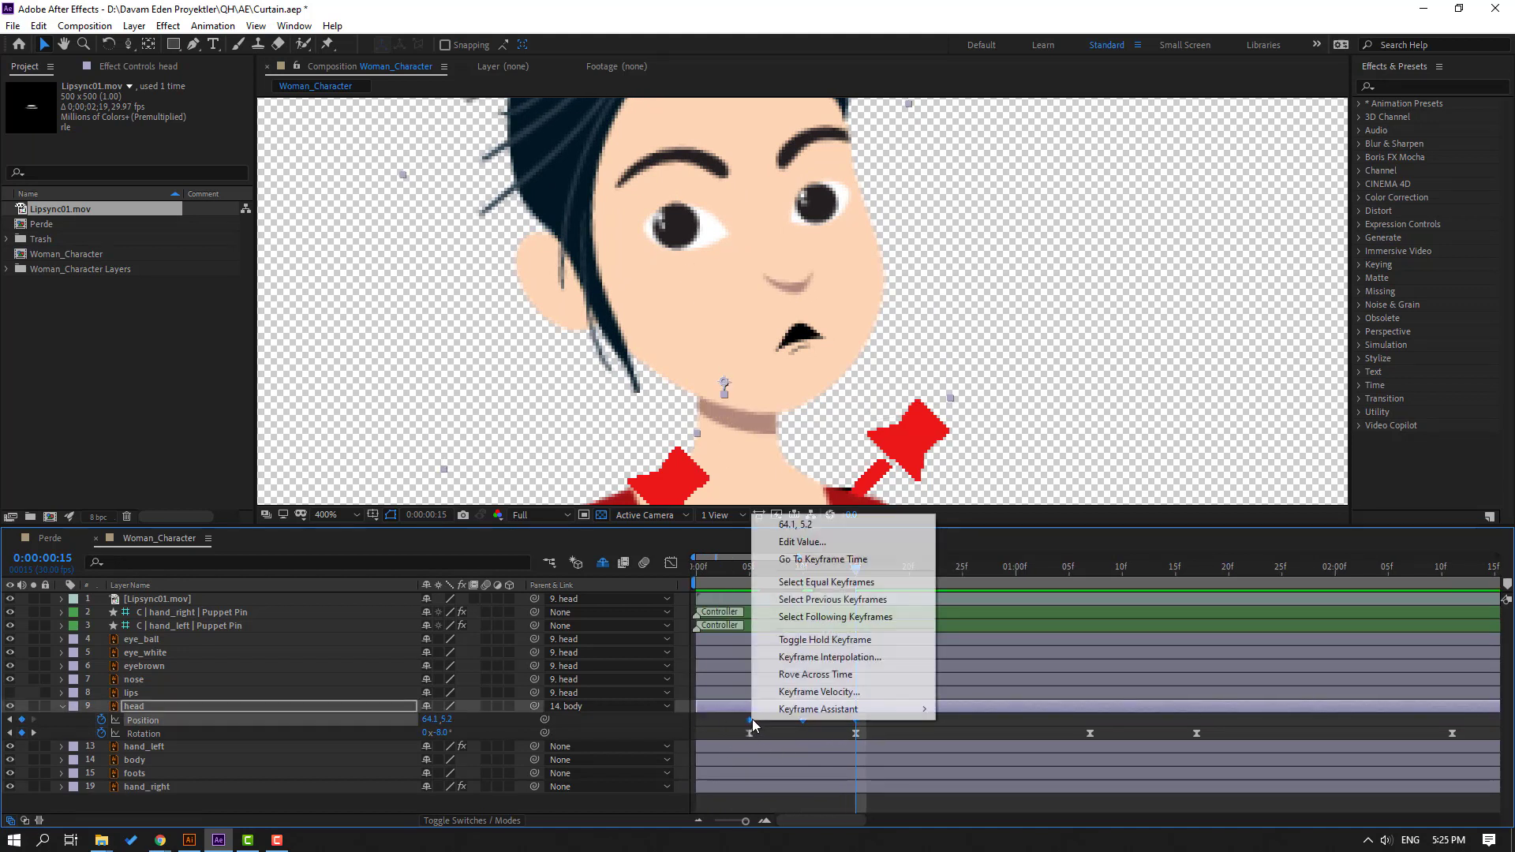
pyautogui.moveTo(789, 713)
pyautogui.click(1025, 604)
pyautogui.click(923, 736)
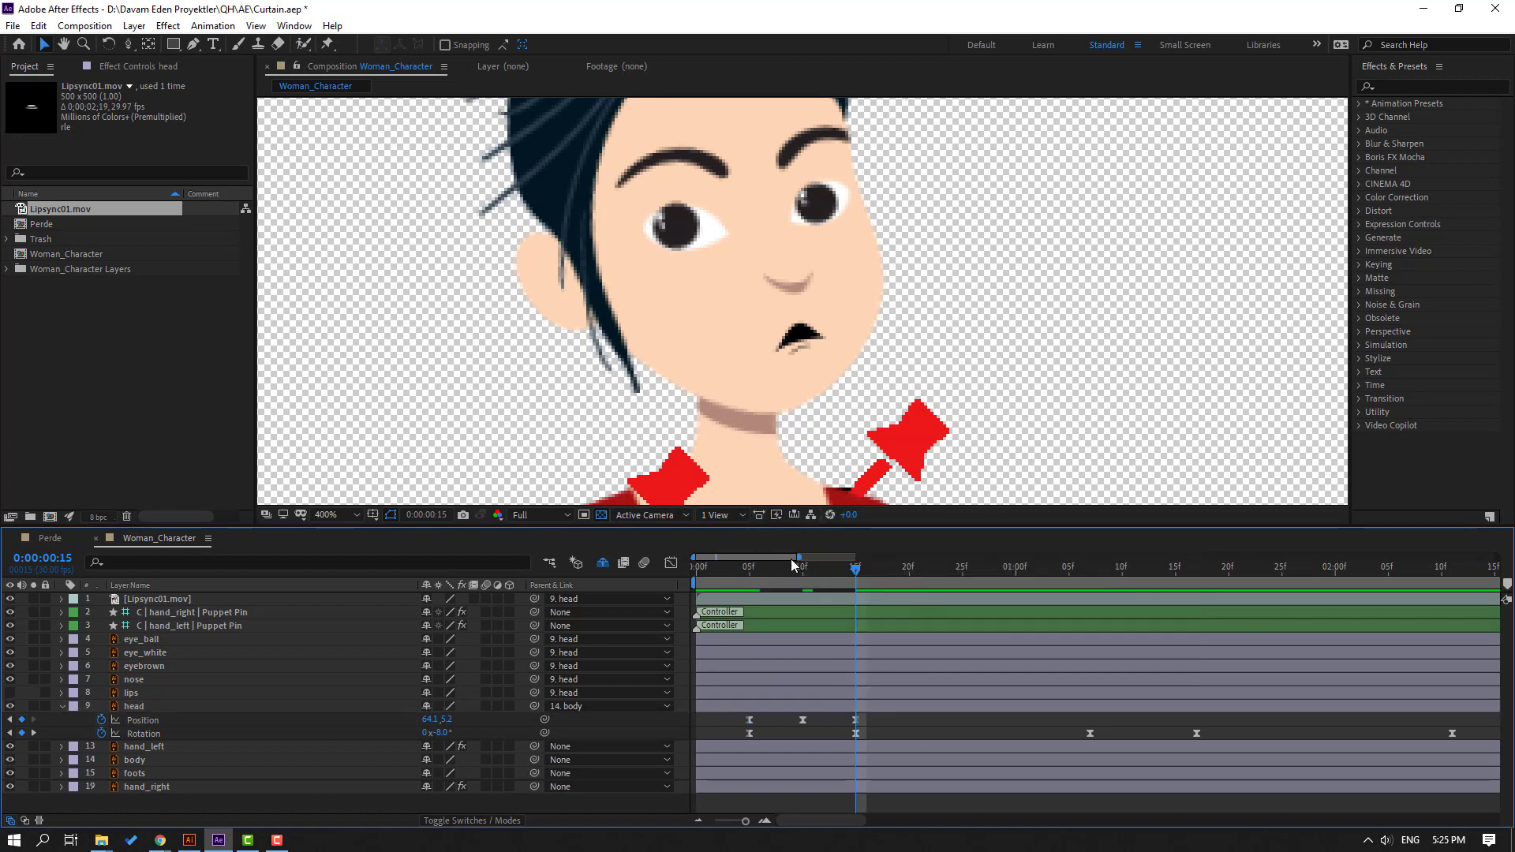
pyautogui.press('-')
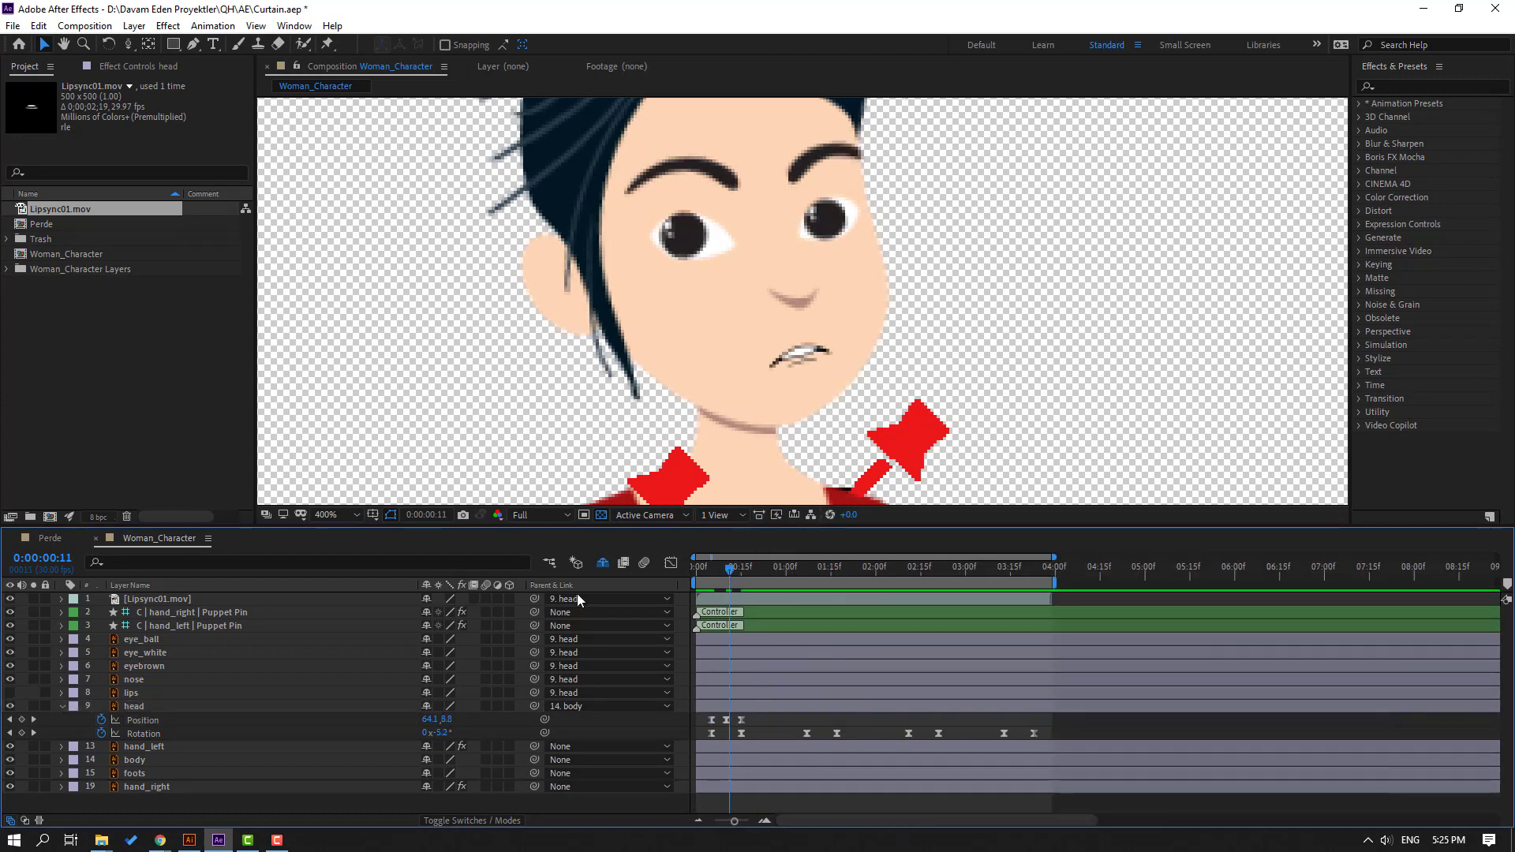
pyautogui.press('space')
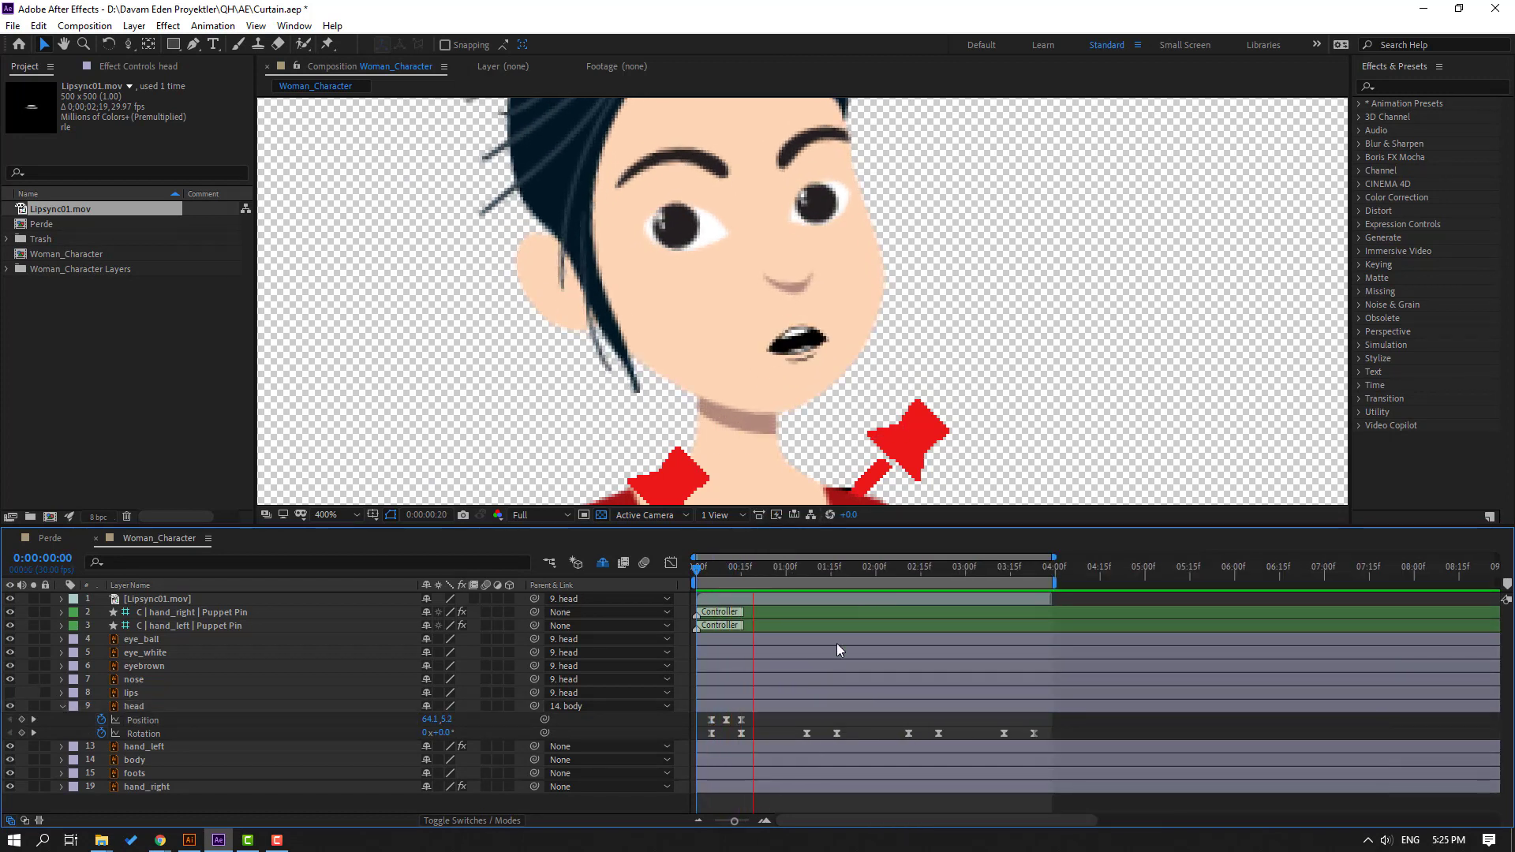
# Copy the head's three position keyframes and paste them at about 0:00:01:07, at 0:00:02:11 and at 0:00:03:13
pyautogui.click(751, 722)
pyautogui.moveTo(756, 721); pyautogui.dragTo(714, 722)
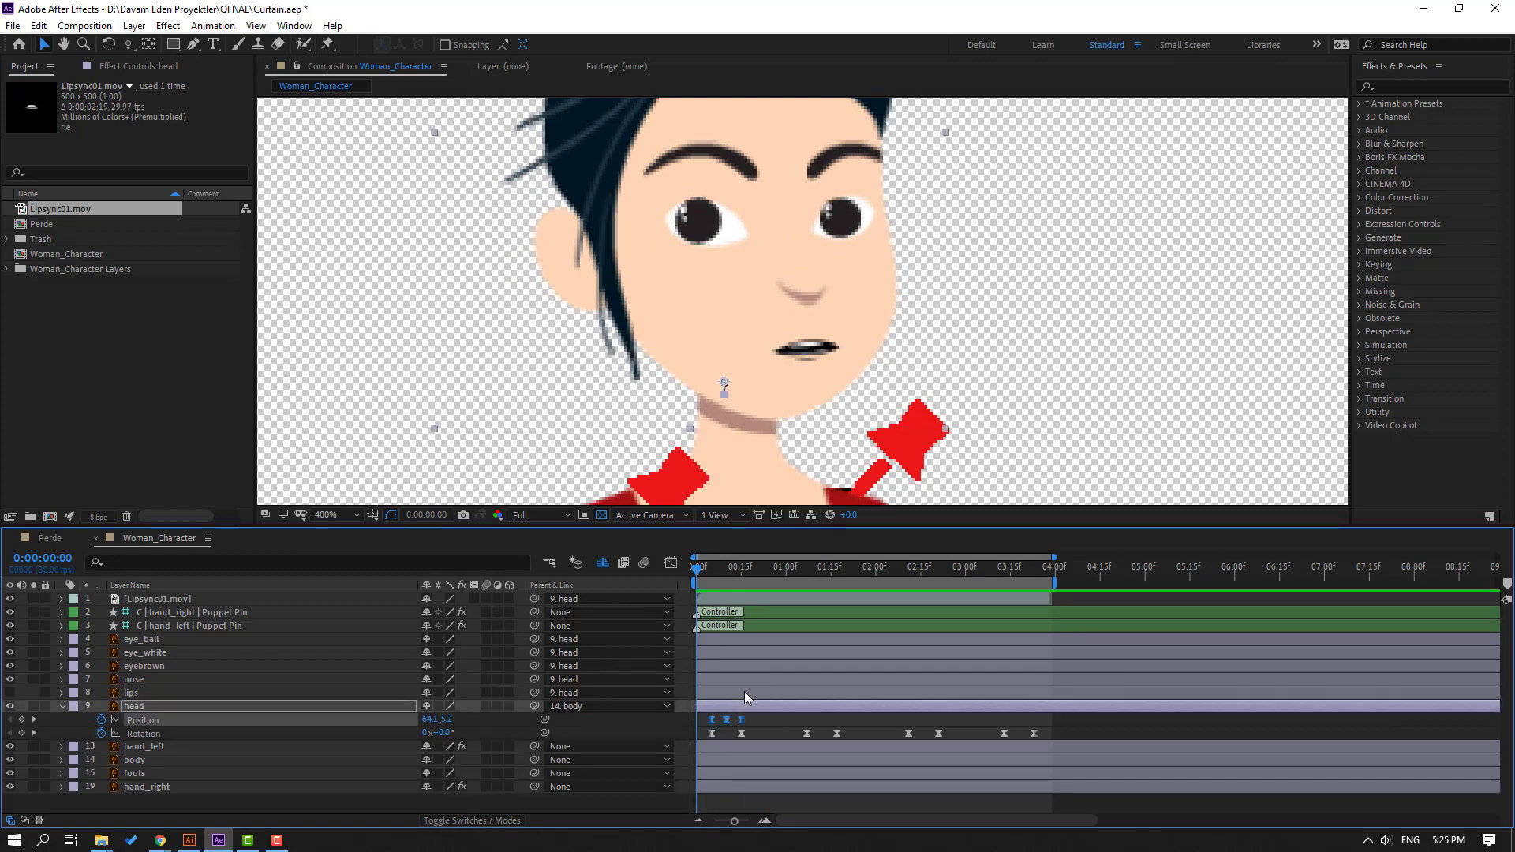
pyautogui.moveTo(786, 568); pyautogui.dragTo(910, 565)
pyautogui.hotkey('ctrl', 'v')
pyautogui.hotkey('ctrl', 'v')
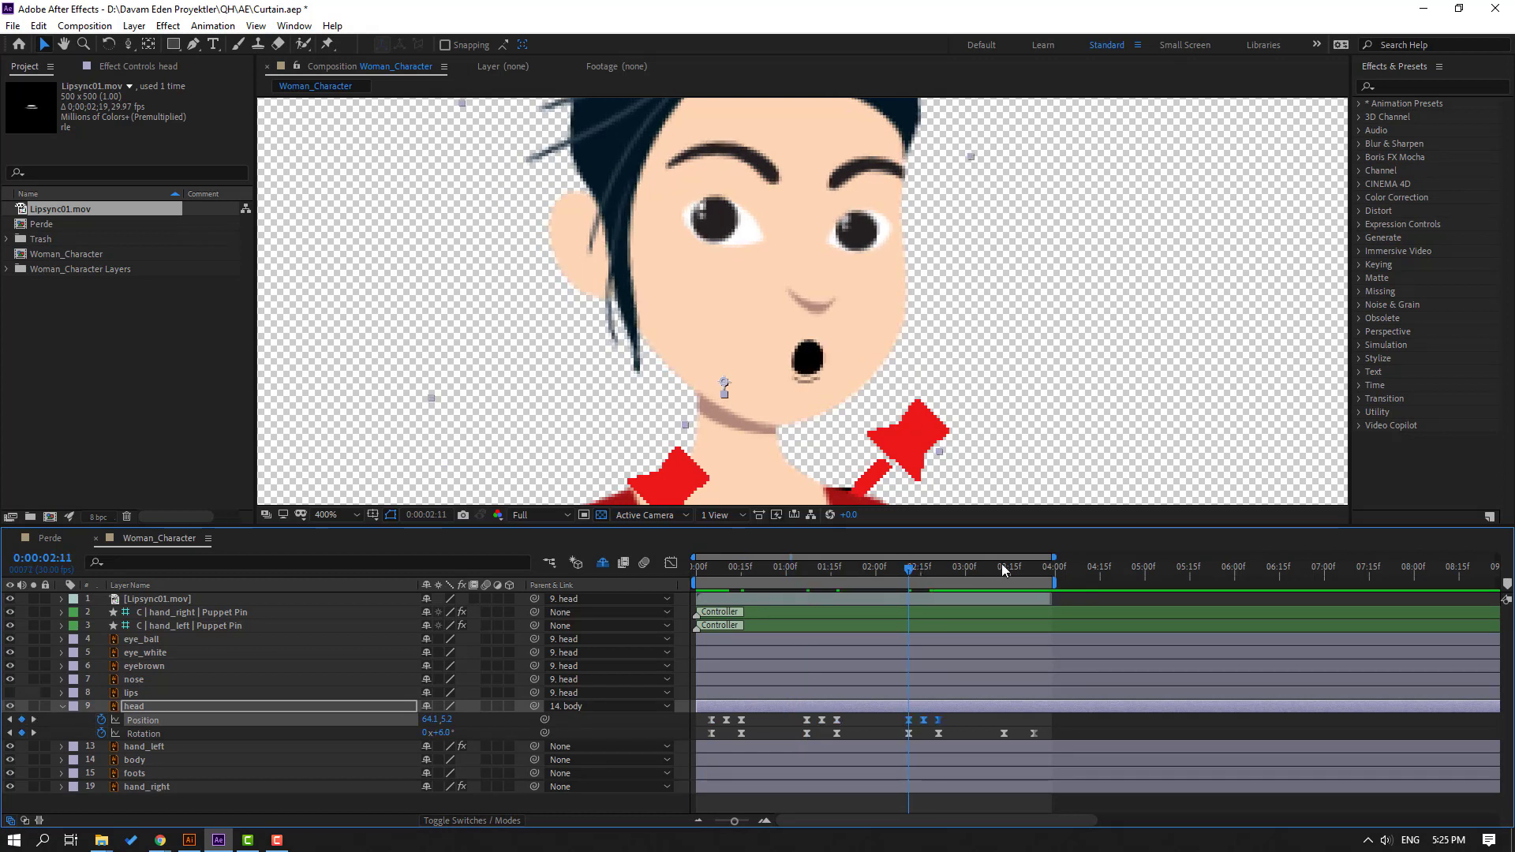
pyautogui.click(1002, 568)
pyautogui.hotkey('ctrl', 'v')
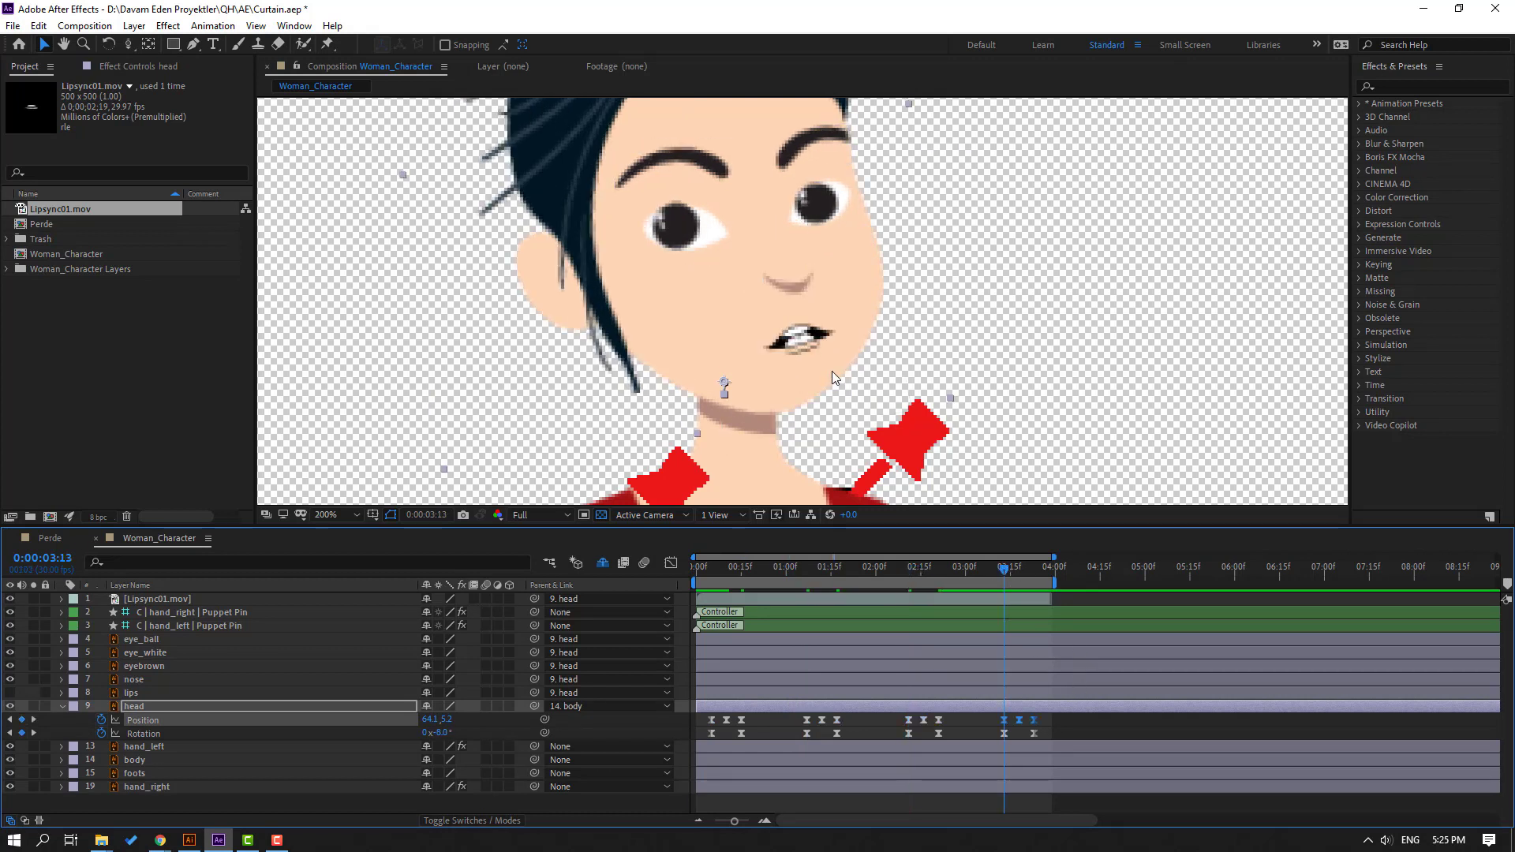
# Play back the head animation on the whole character, then return to the first frame
pyautogui.press('/')
pyautogui.press('space')
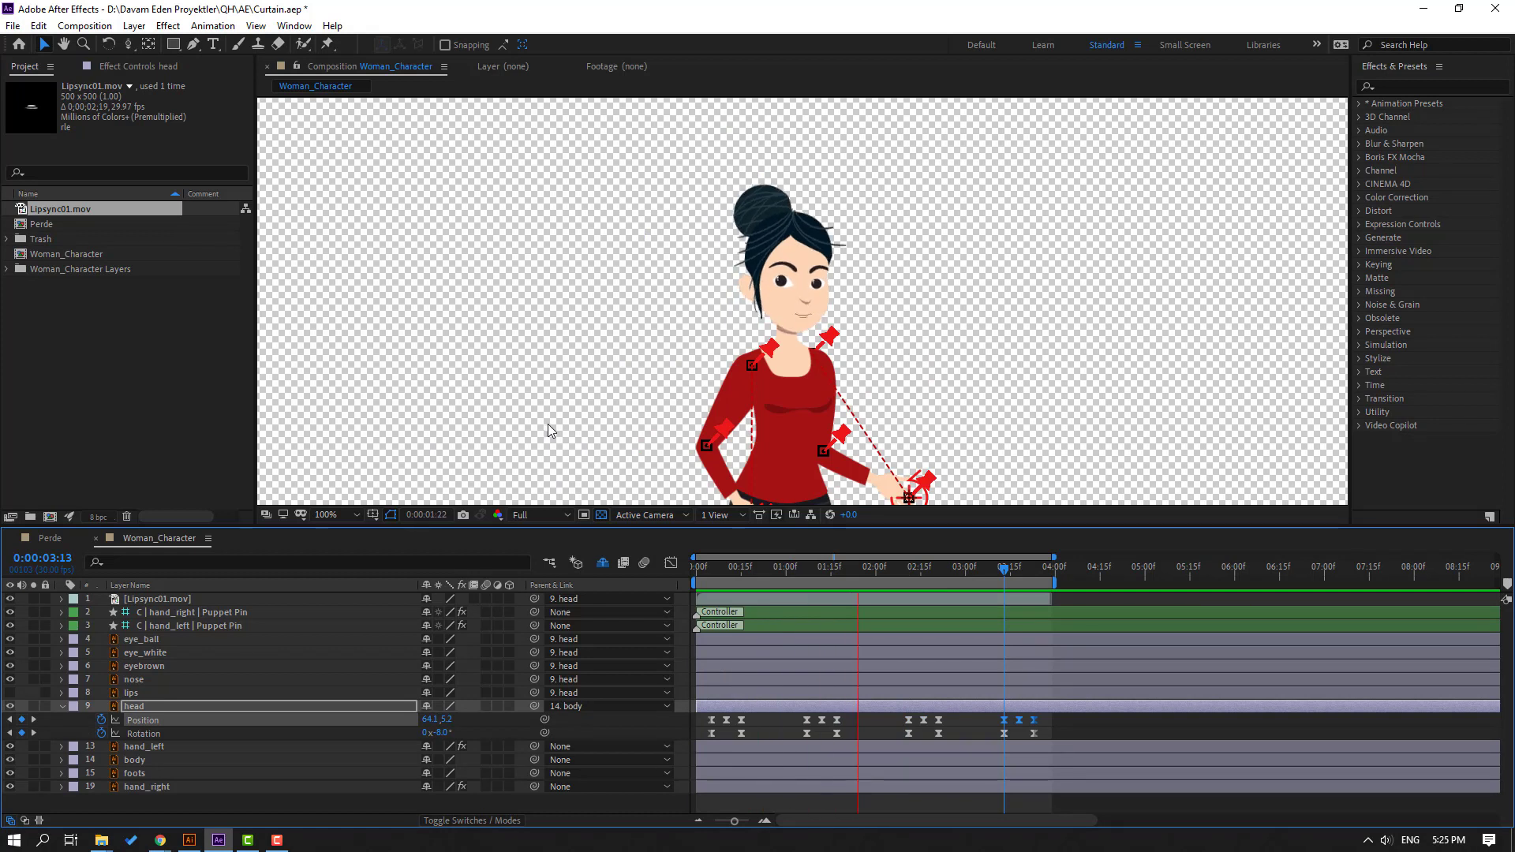
pyautogui.press(',')
pyautogui.press(',')
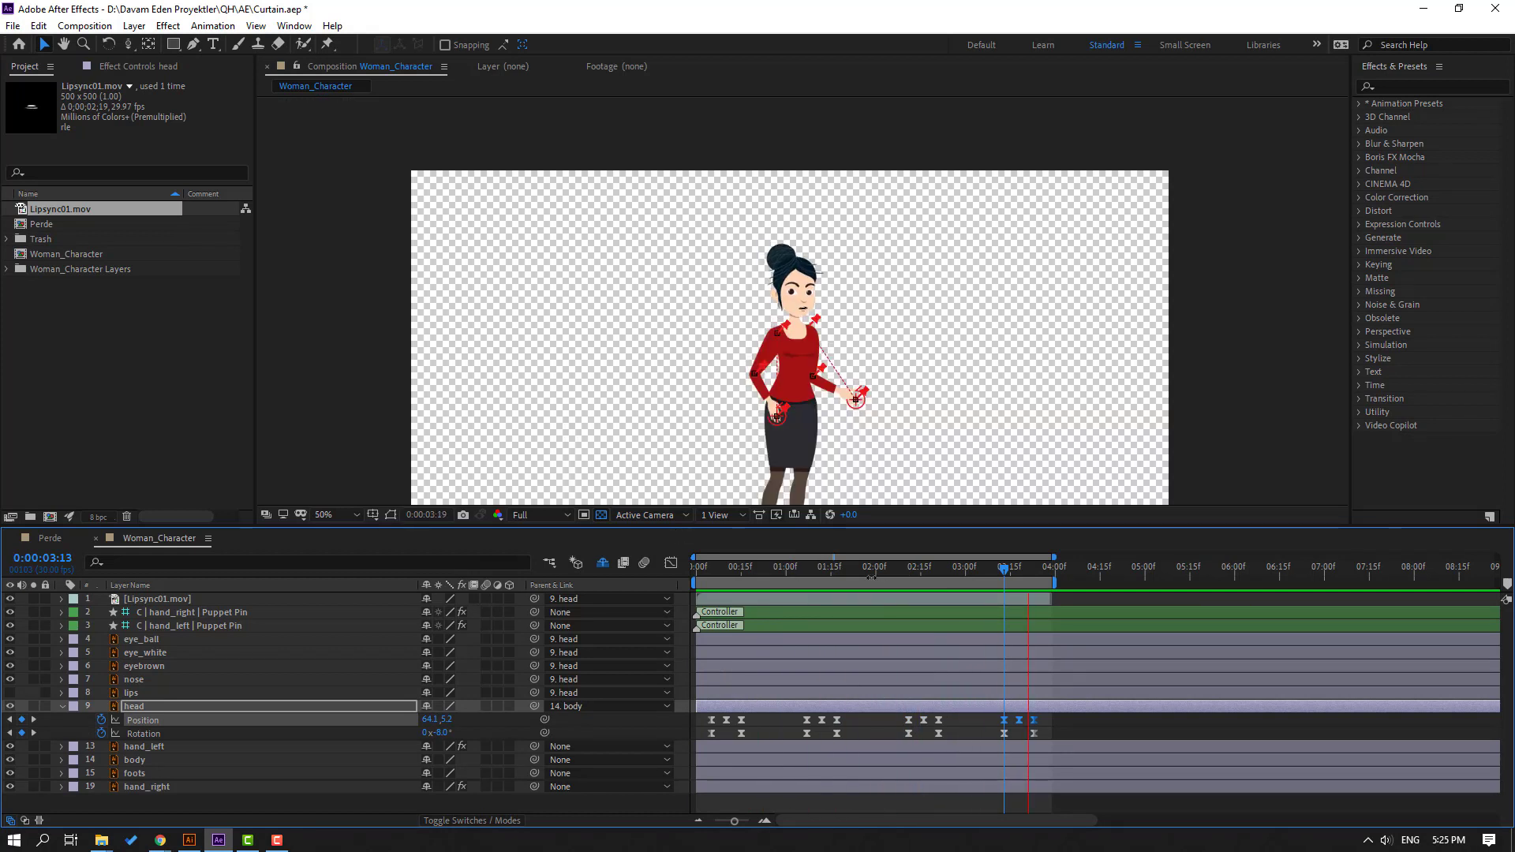
pyautogui.press('space')
pyautogui.press('Home')
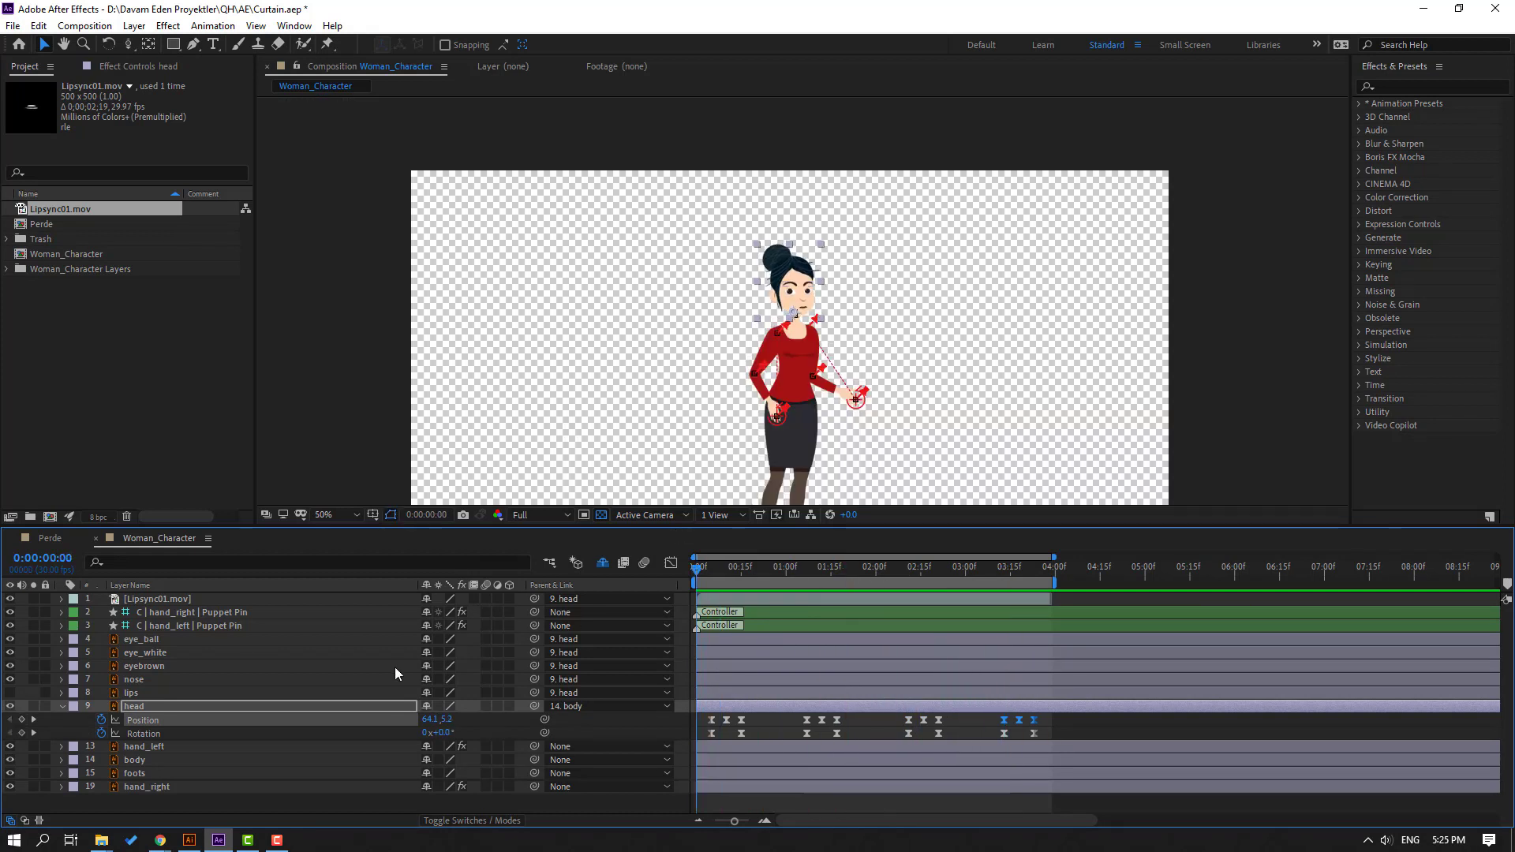
# Keyframe the body layer's rotation at 0° at 0:00:00:03 and at about -7° at 0:00:00:14
pyautogui.click(135, 760)
pyautogui.press('.')
pyautogui.press('.')
pyautogui.press('r')
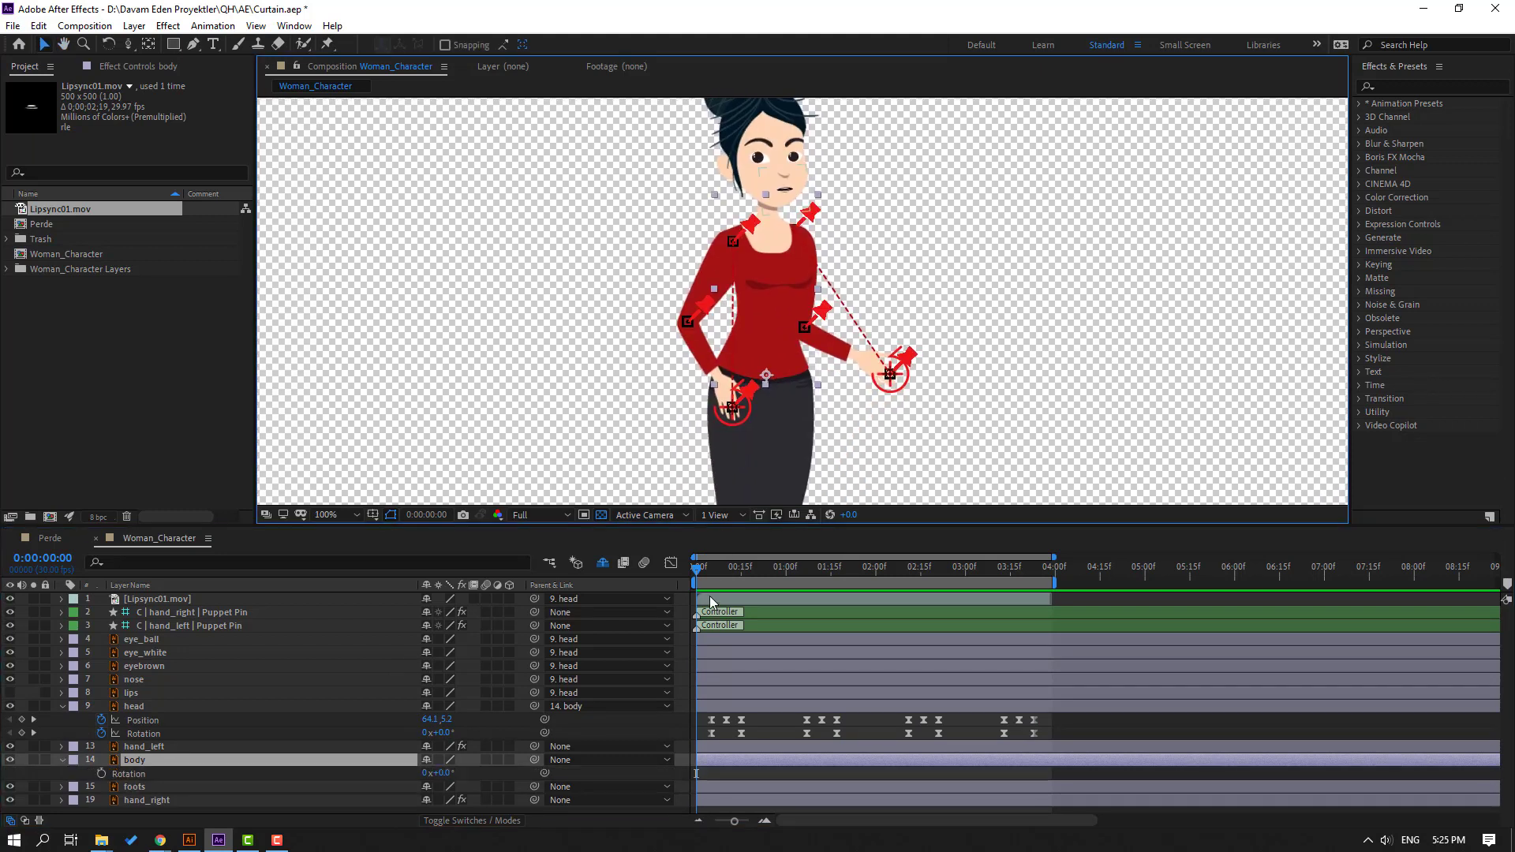
pyautogui.click(704, 568)
pyautogui.hotkey('alt', 'shift', 'r')
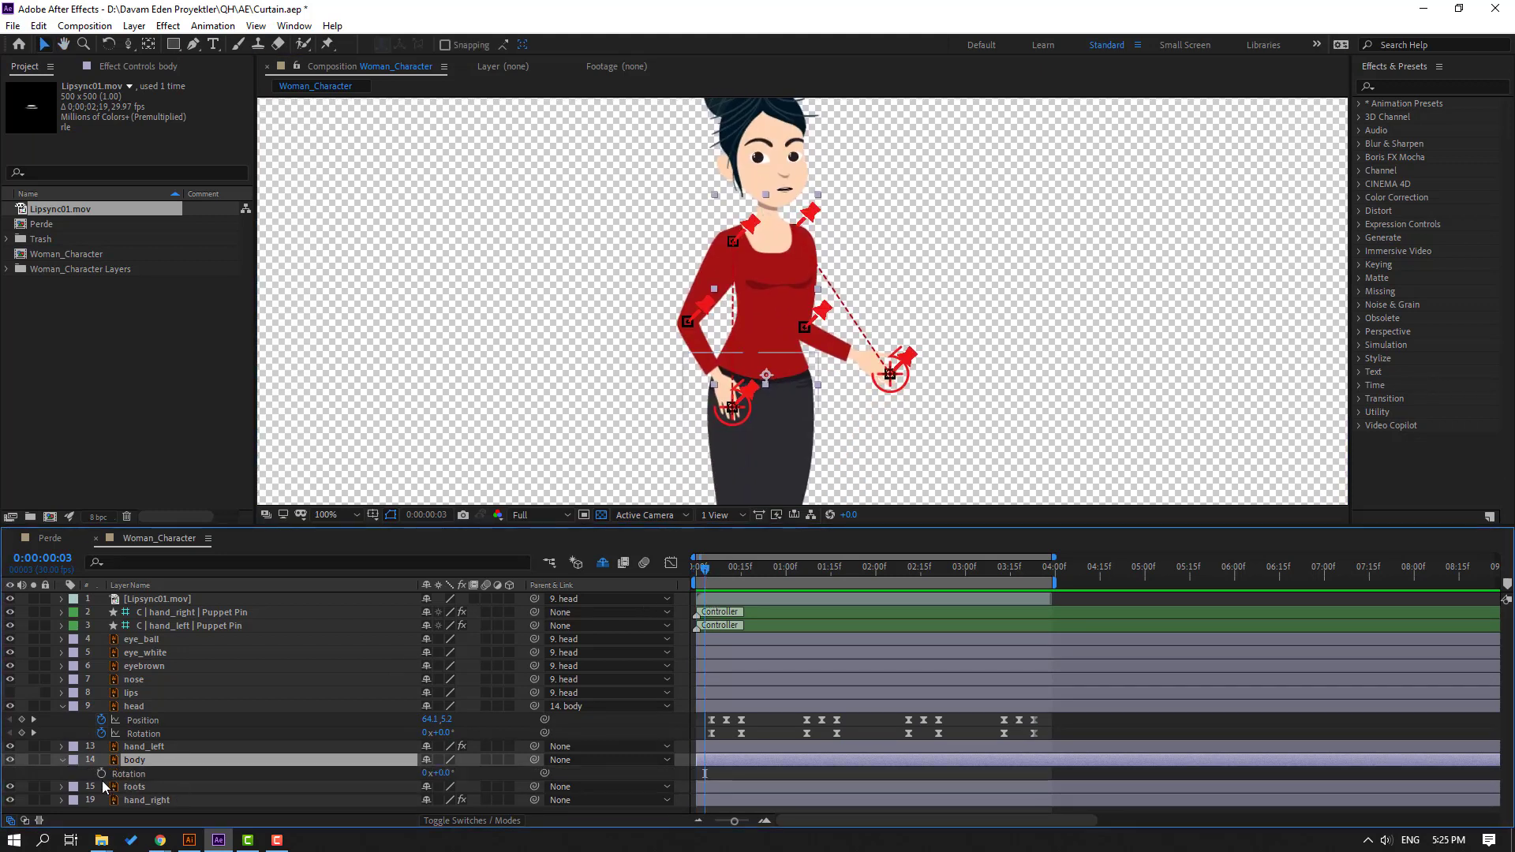
pyautogui.moveTo(707, 573); pyautogui.dragTo(738, 573)
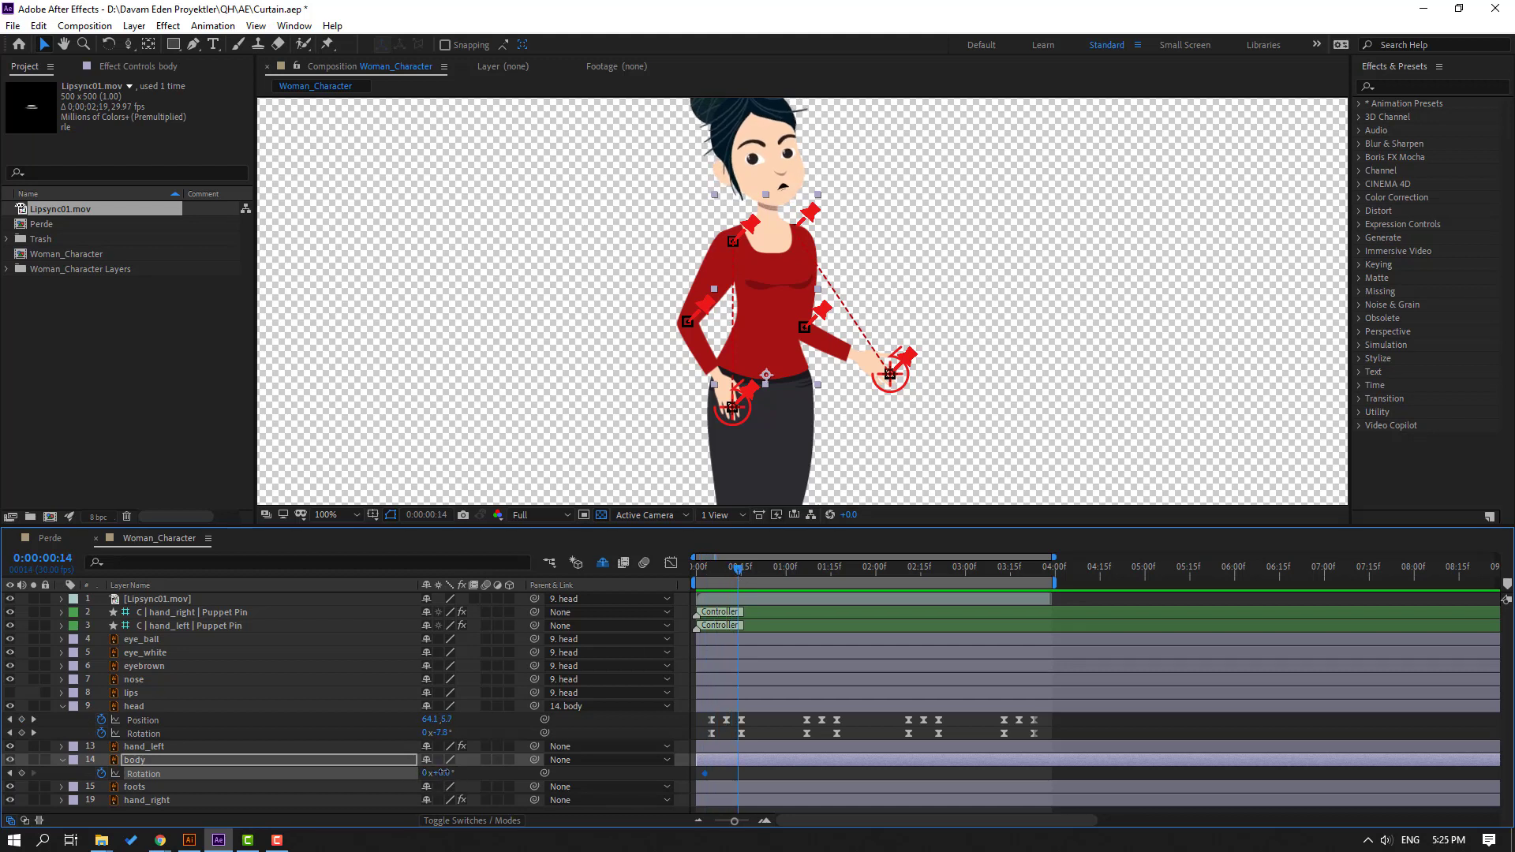
pyautogui.moveTo(443, 772); pyautogui.dragTo(439, 773)
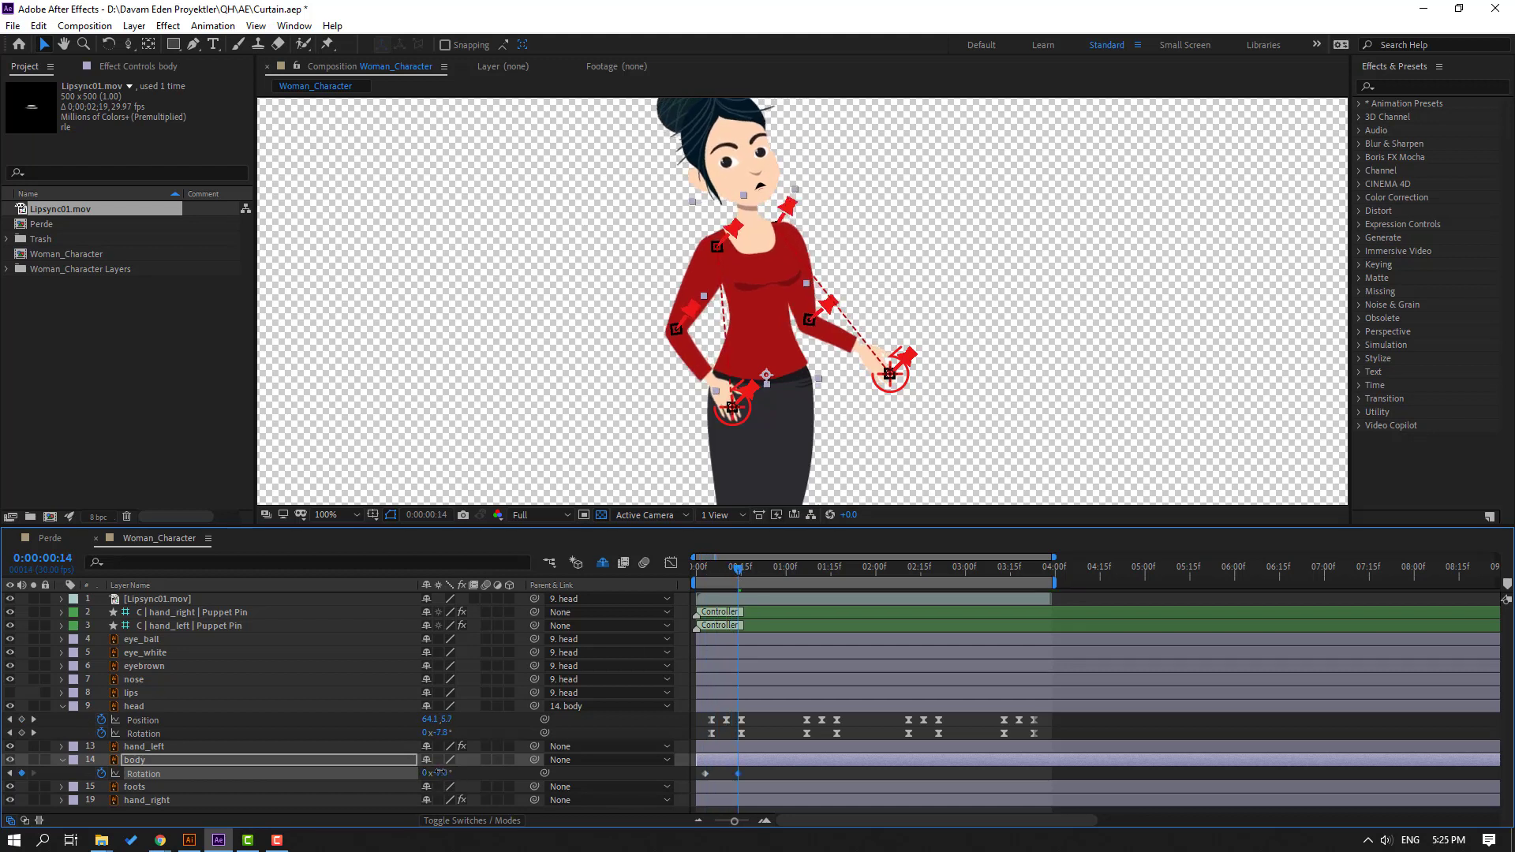
# Apply Easy Ease to the body's two rotation keyframes, with the one at 0:00:00:14 at -5°, and preview the movement
pyautogui.rightClick(704, 773)
pyautogui.moveTo(836, 760)
pyautogui.click(939, 657)
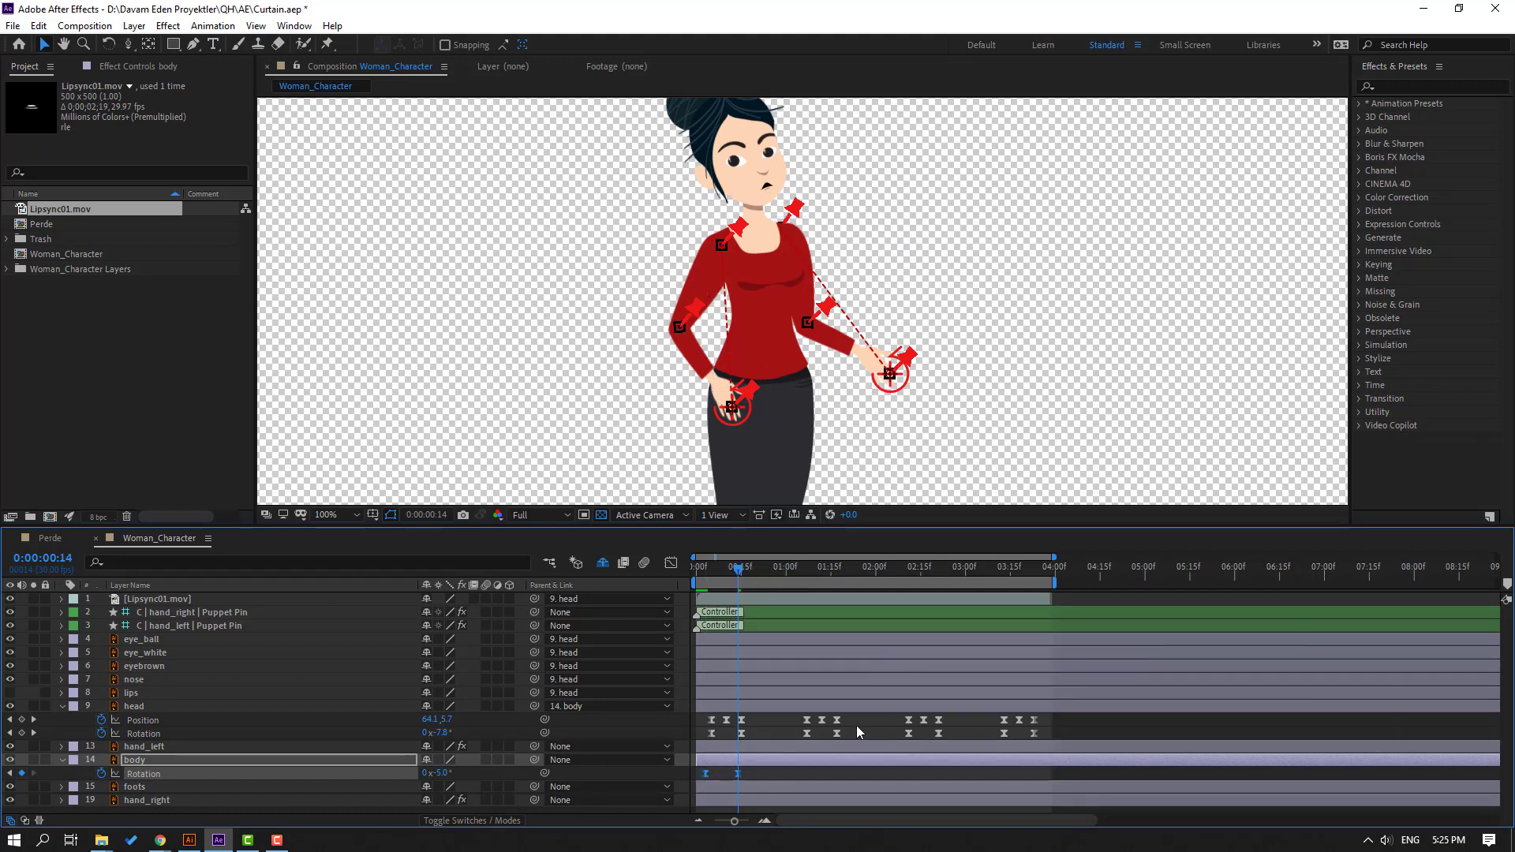
pyautogui.press('space')
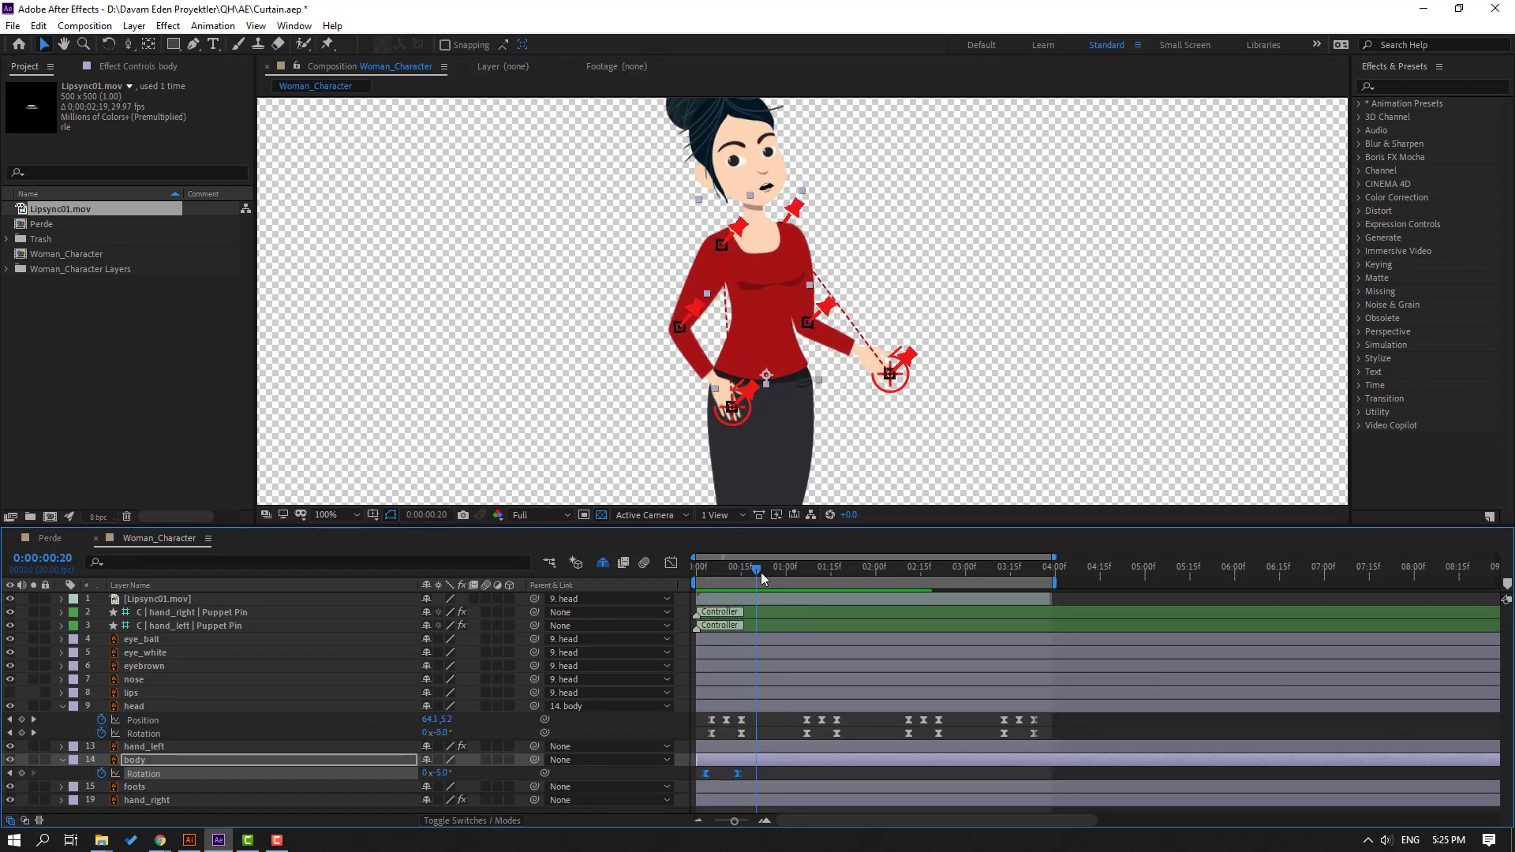
pyautogui.press('space')
# Hold the body's rotation at -5° with a keyframe at 0:00:01:05 and keyframe it at 2° at 0:00:01:21
pyautogui.moveTo(802, 569); pyautogui.dragTo(853, 582)
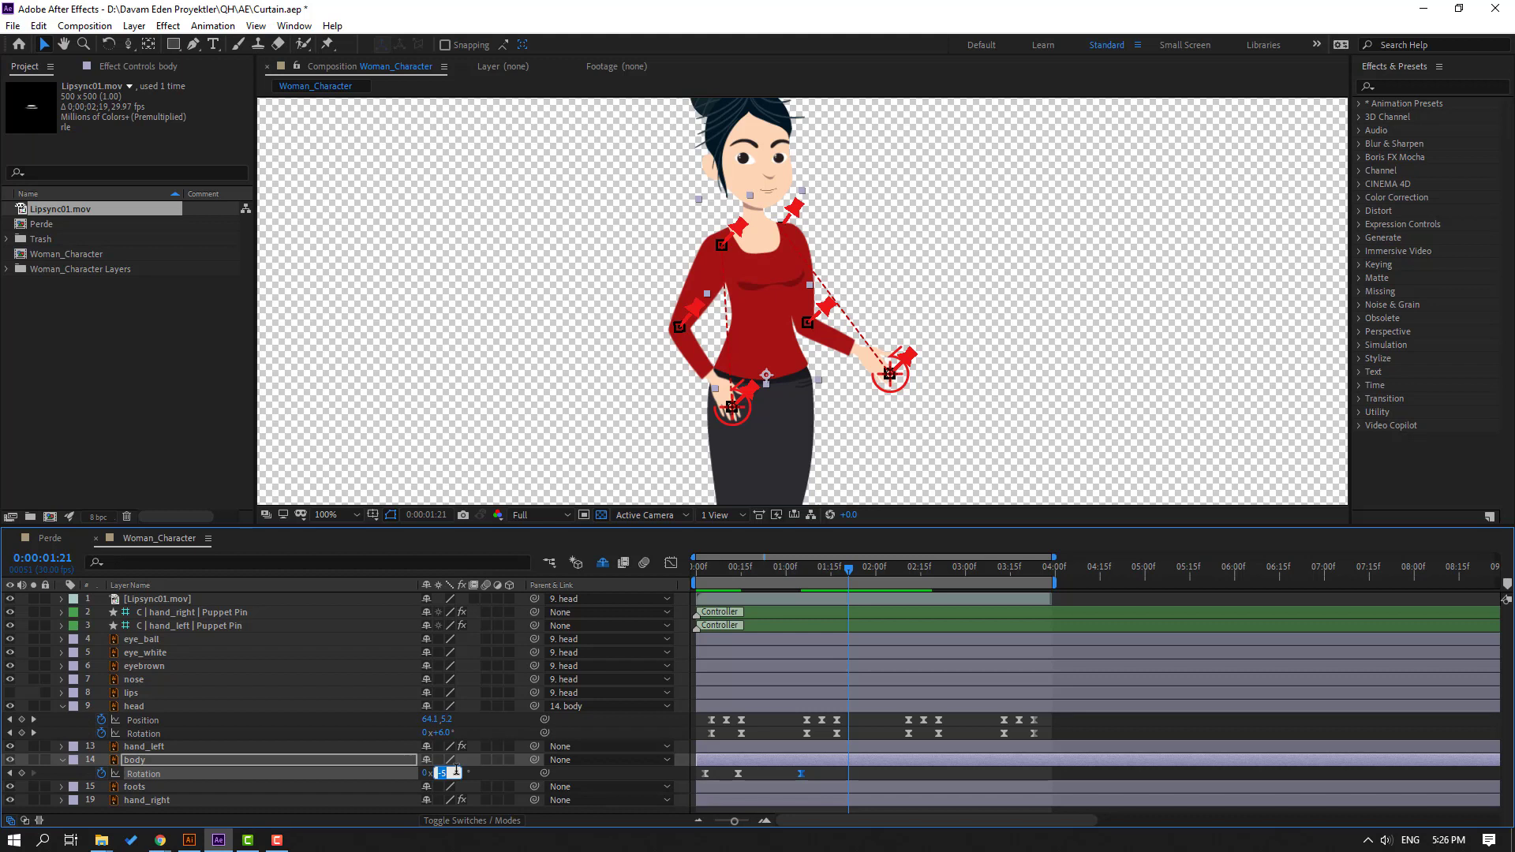
pyautogui.write('3')
pyautogui.press('Return')
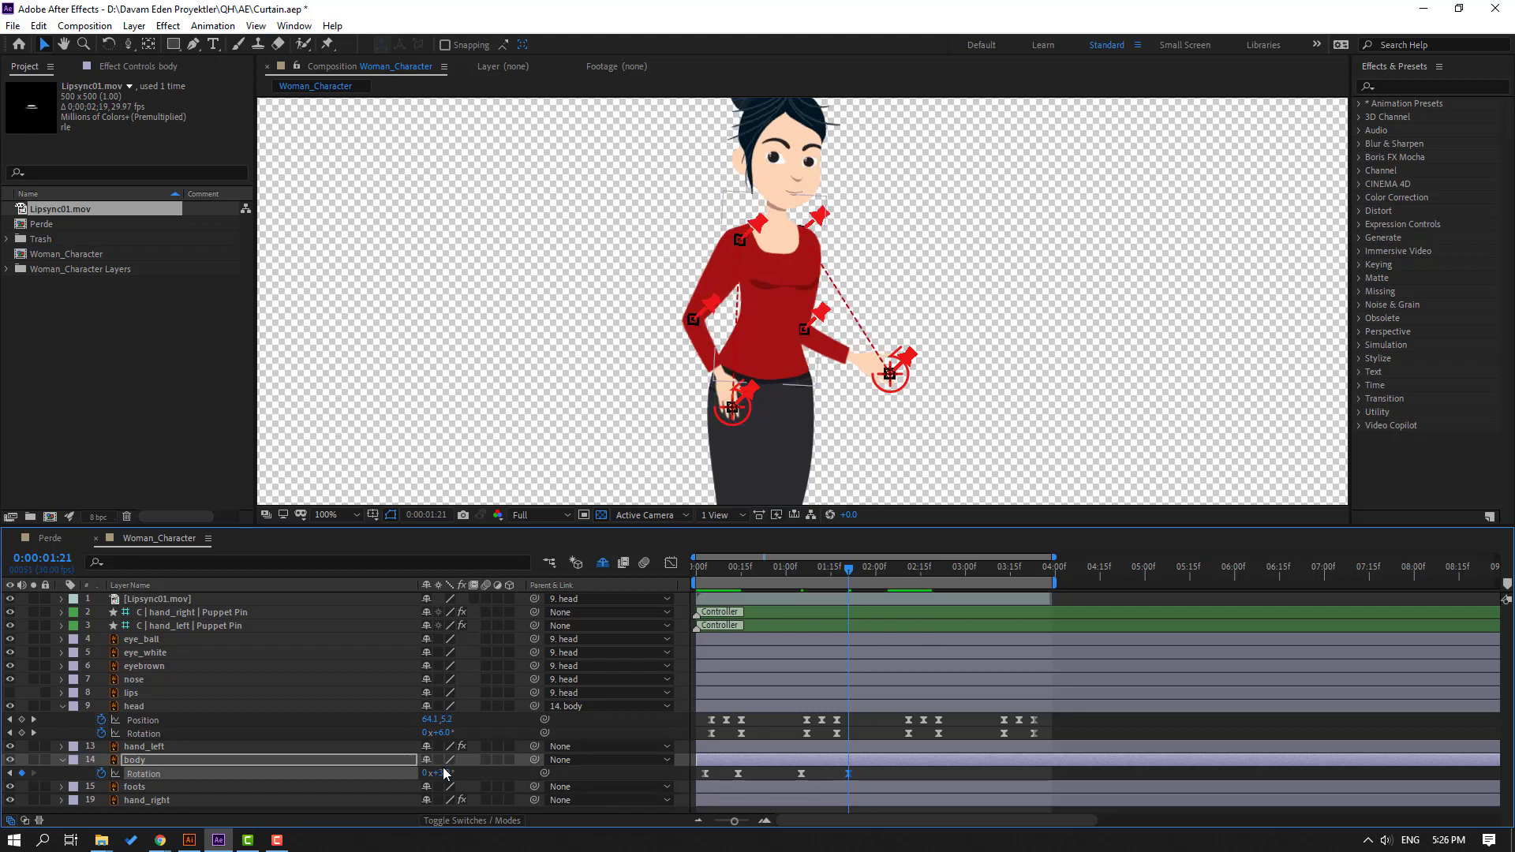
pyautogui.click(441, 772)
pyautogui.write('2')
pyautogui.press('Return')
# Hold the body's rotation at 2° with a keyframe at 0:00:02:07 and keyframe it at -2° at 0:00:02:21
pyautogui.moveTo(763, 569); pyautogui.dragTo(897, 580)
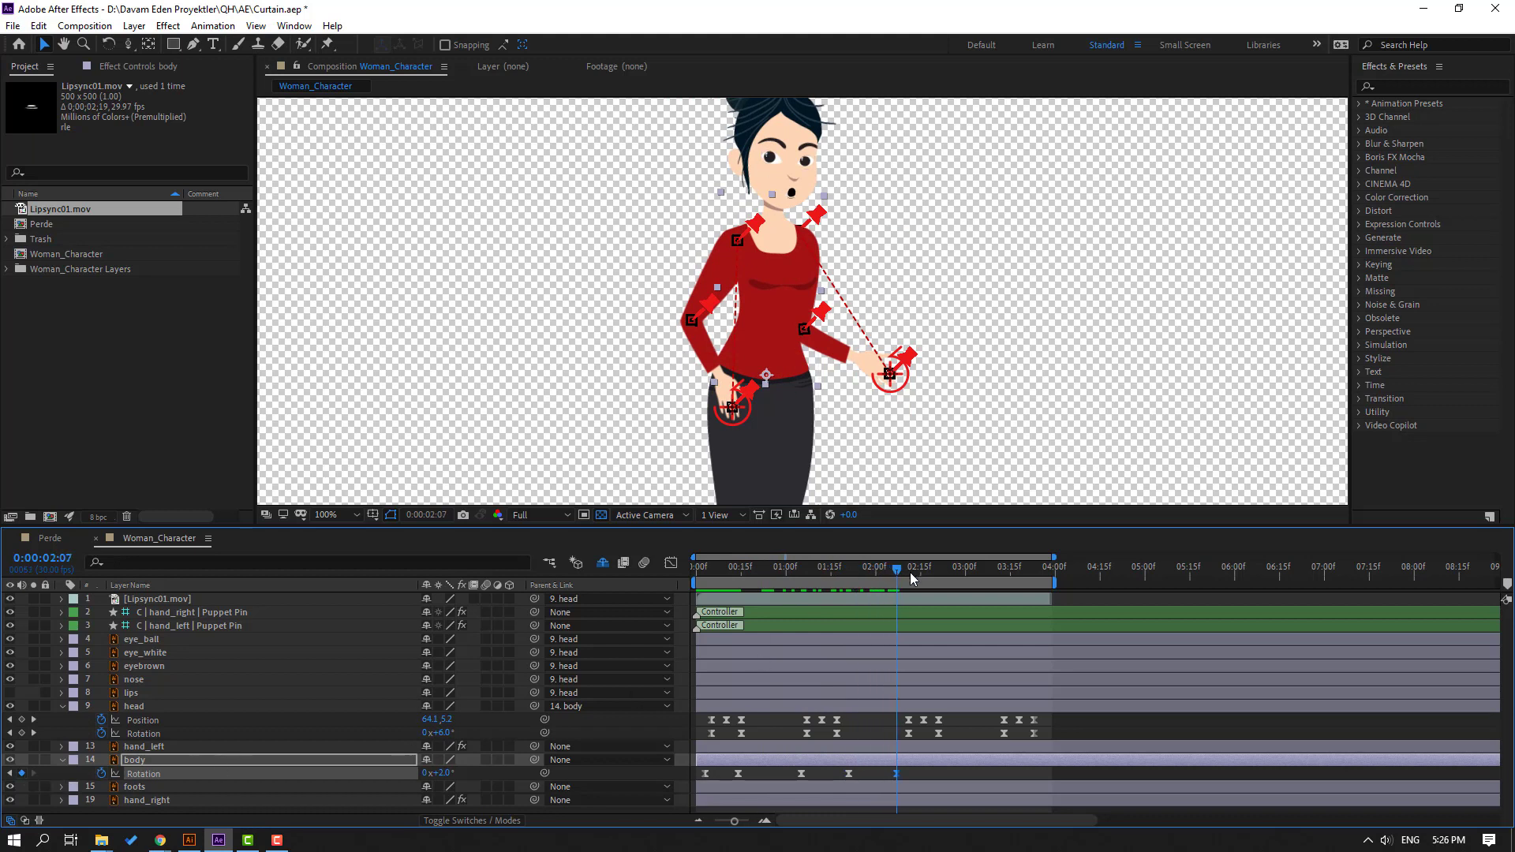
pyautogui.moveTo(911, 578); pyautogui.dragTo(938, 576)
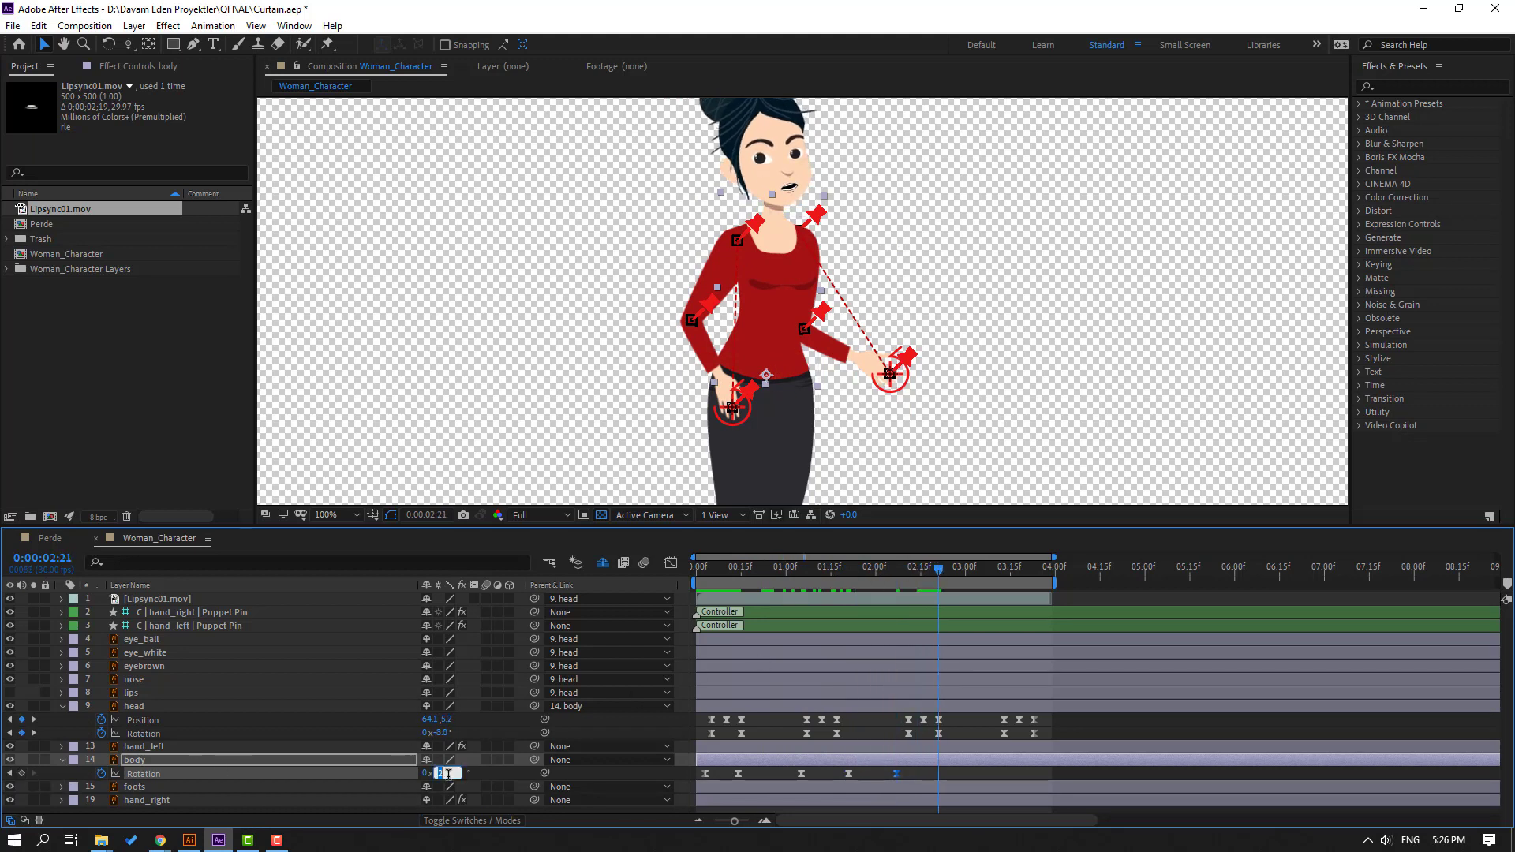
pyautogui.write('-2')
pyautogui.press('Return')
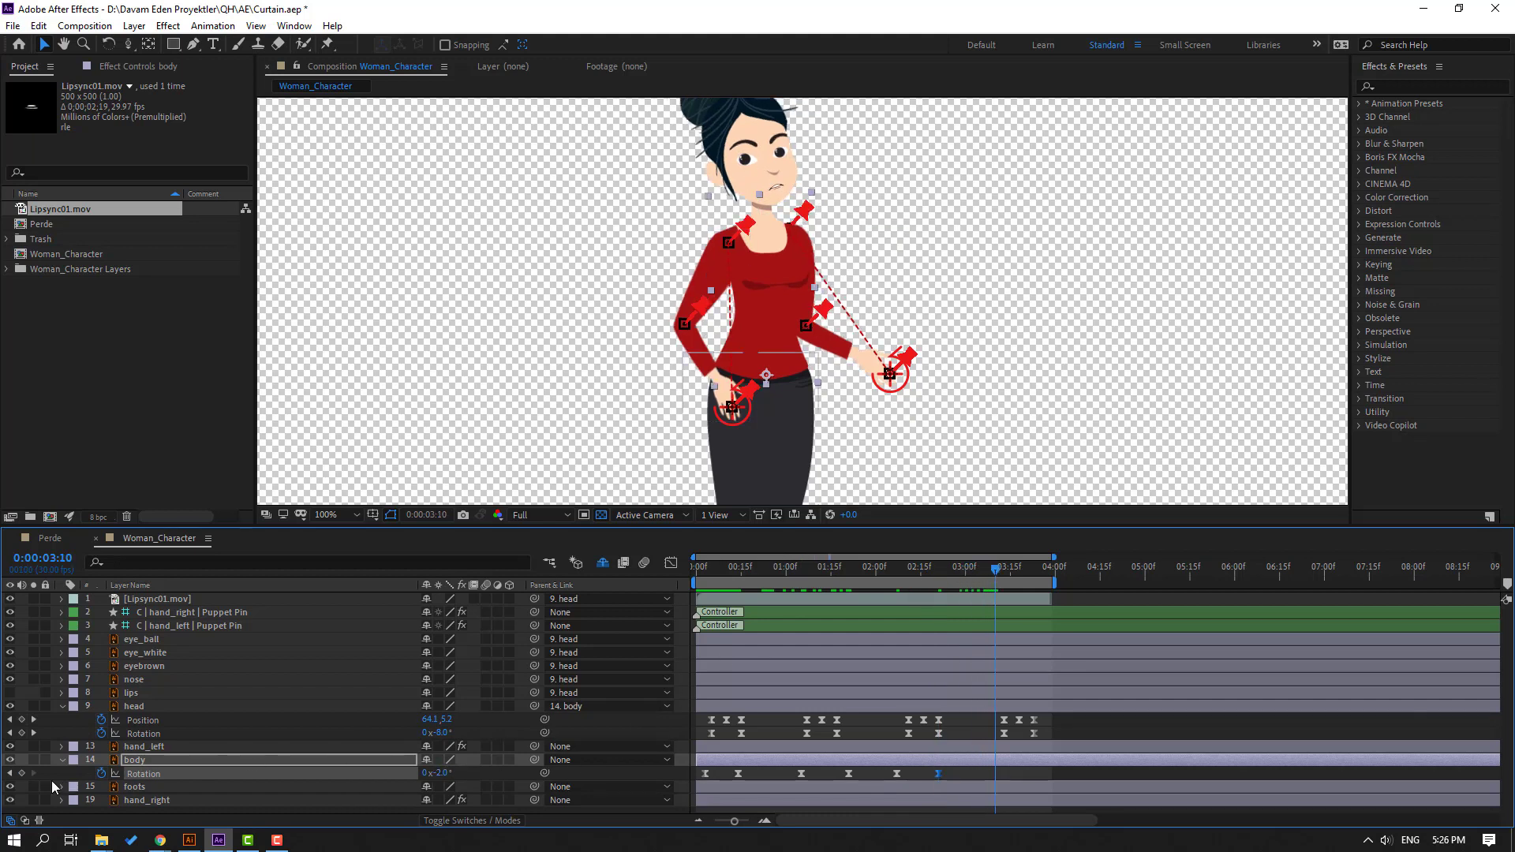
# Hold the body's -2° rotation at 0:00:03:10, keyframe it at 0° at 0:00:03:24, and play back the animation
pyautogui.moveTo(1016, 572); pyautogui.dragTo(1037, 569)
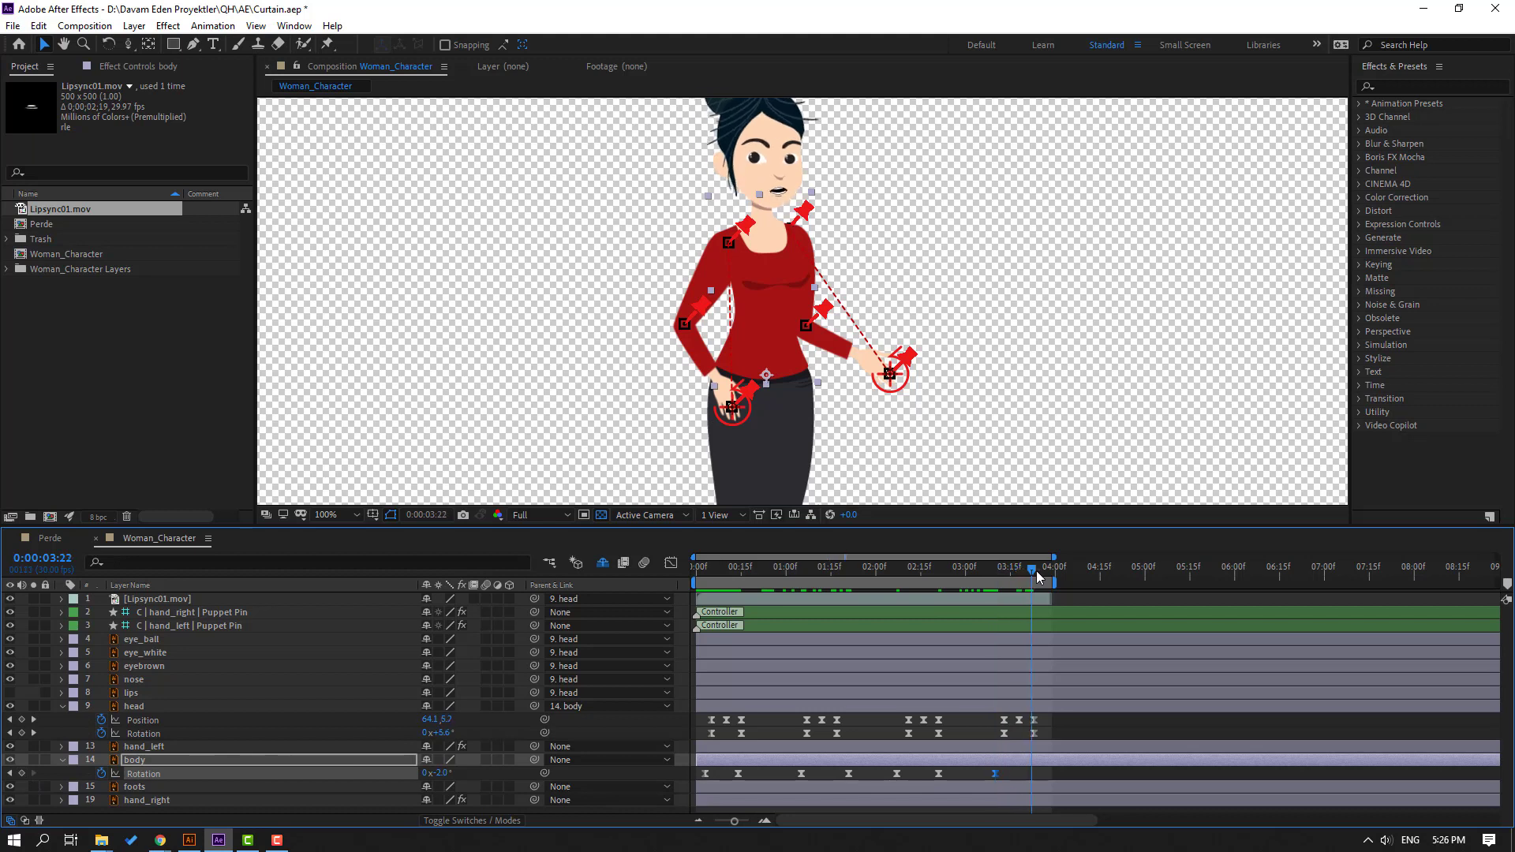
pyautogui.click(442, 773)
pyautogui.write('0')
pyautogui.press('Return')
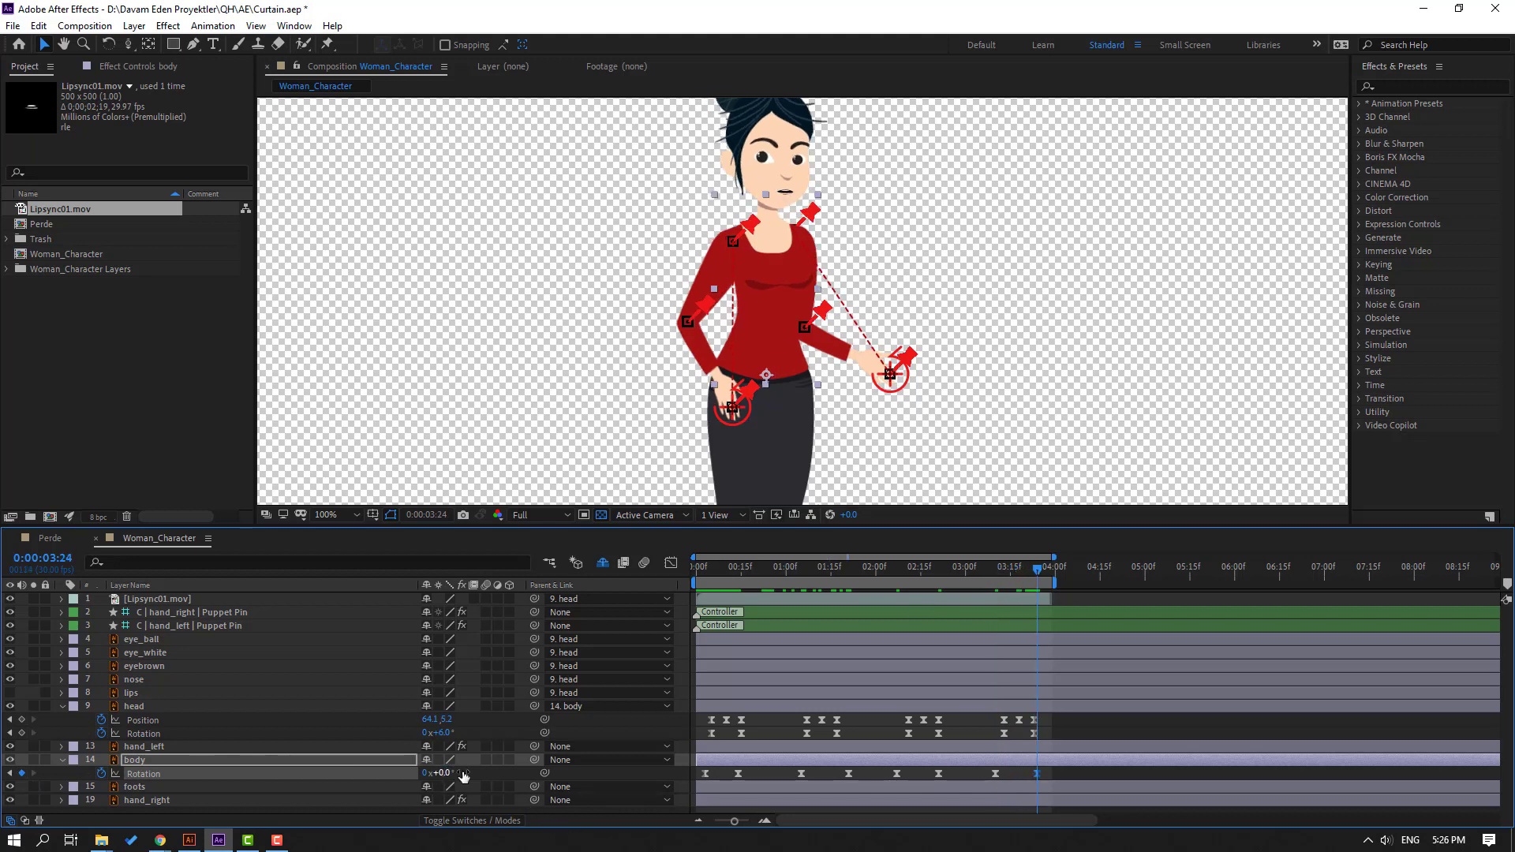
pyautogui.press('space')
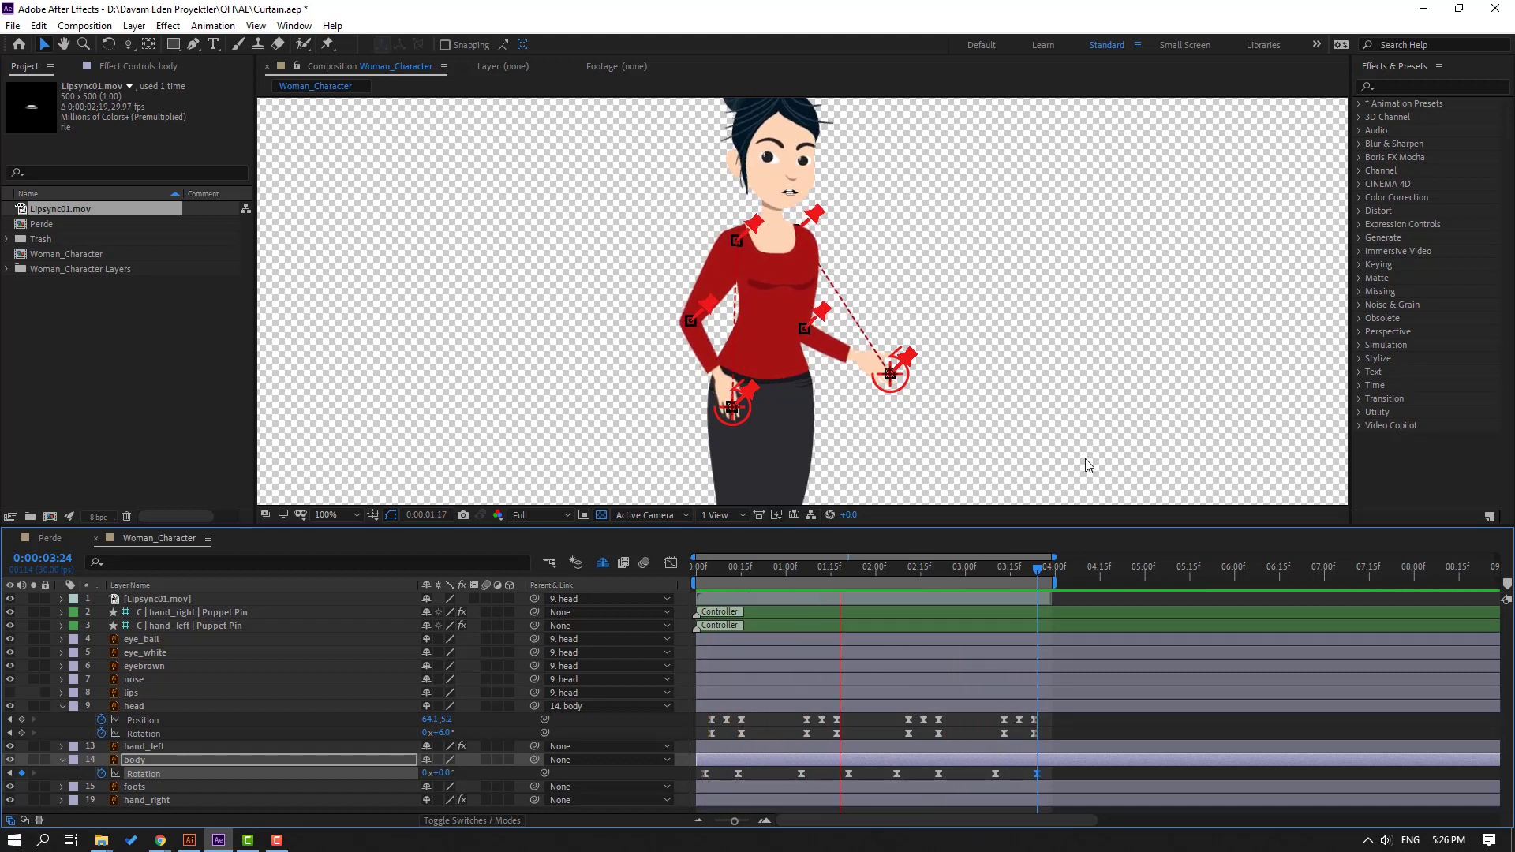
pyautogui.press('space')
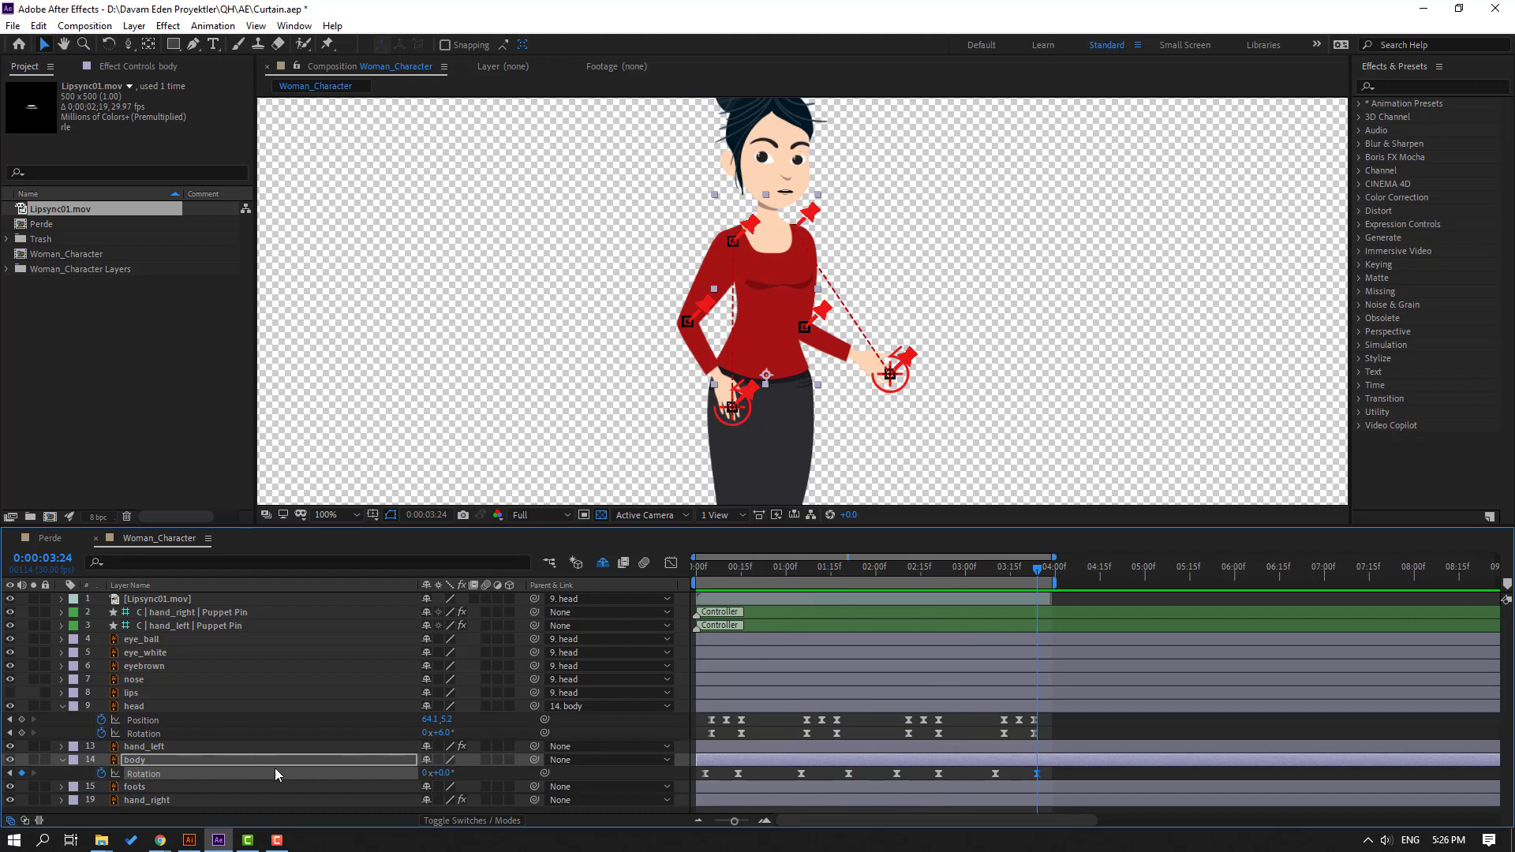
# Keyframe the body's position at 0:00:00:03 and lower it to 970.1, 587.6 at 0:00:00:09
pyautogui.click(710, 569)
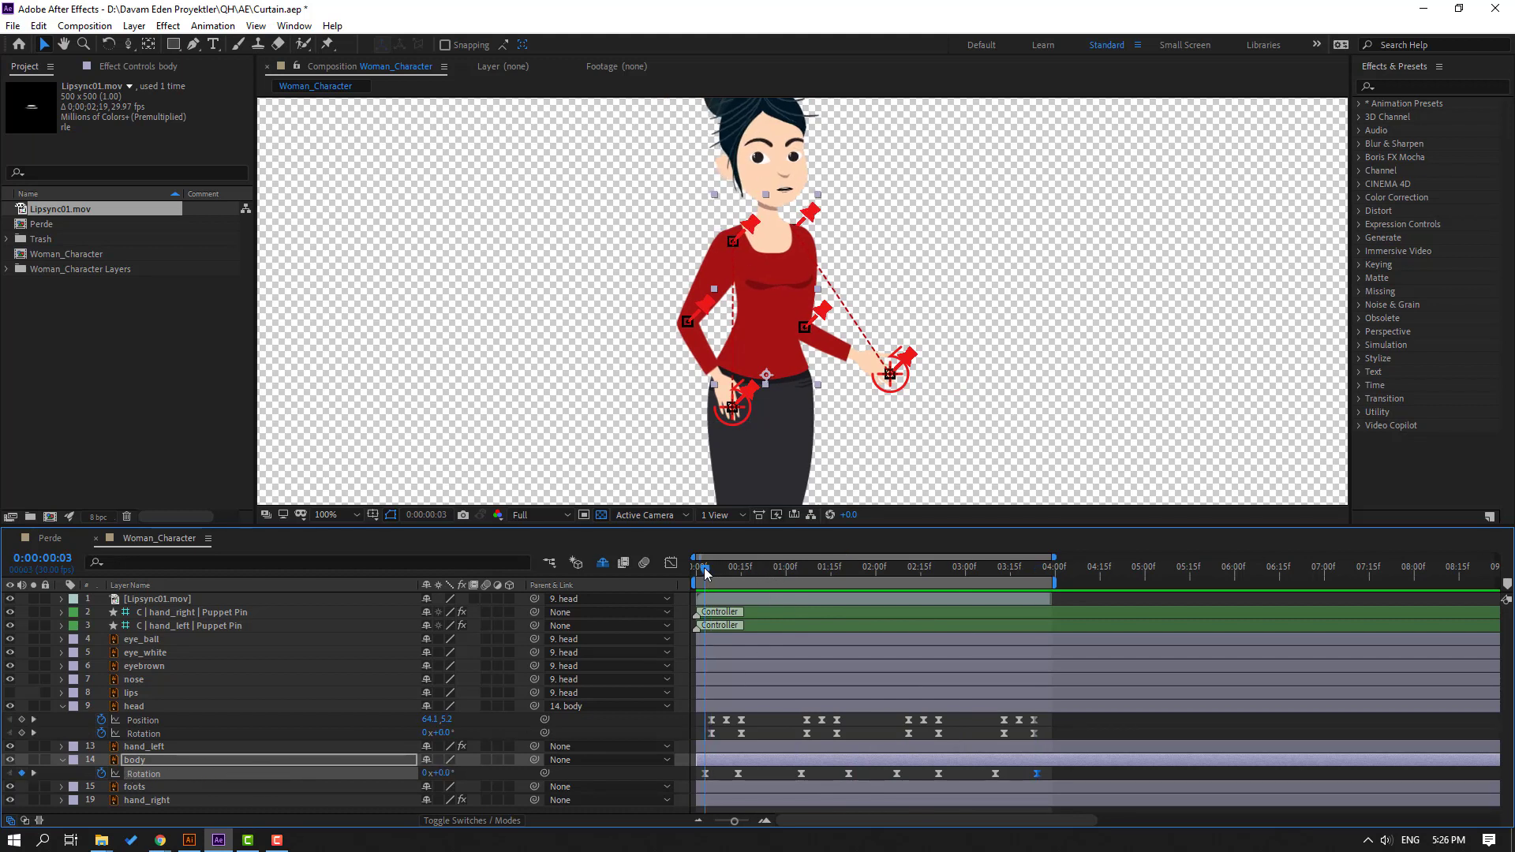
pyautogui.press('pageup')
pyautogui.hotkey('alt', 'shift', 'p')
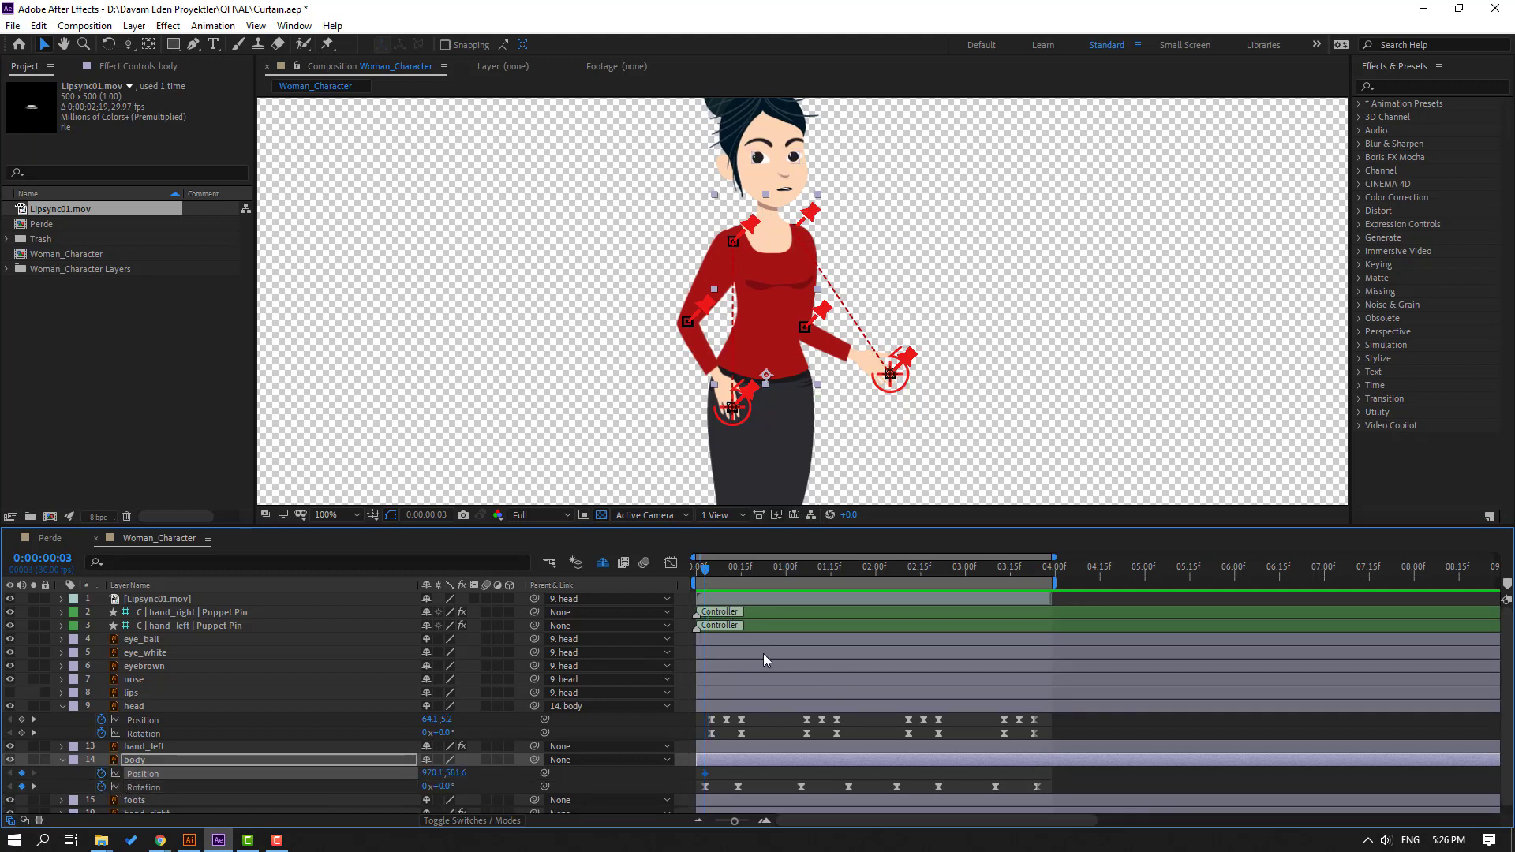
pyautogui.moveTo(713, 581); pyautogui.dragTo(725, 582)
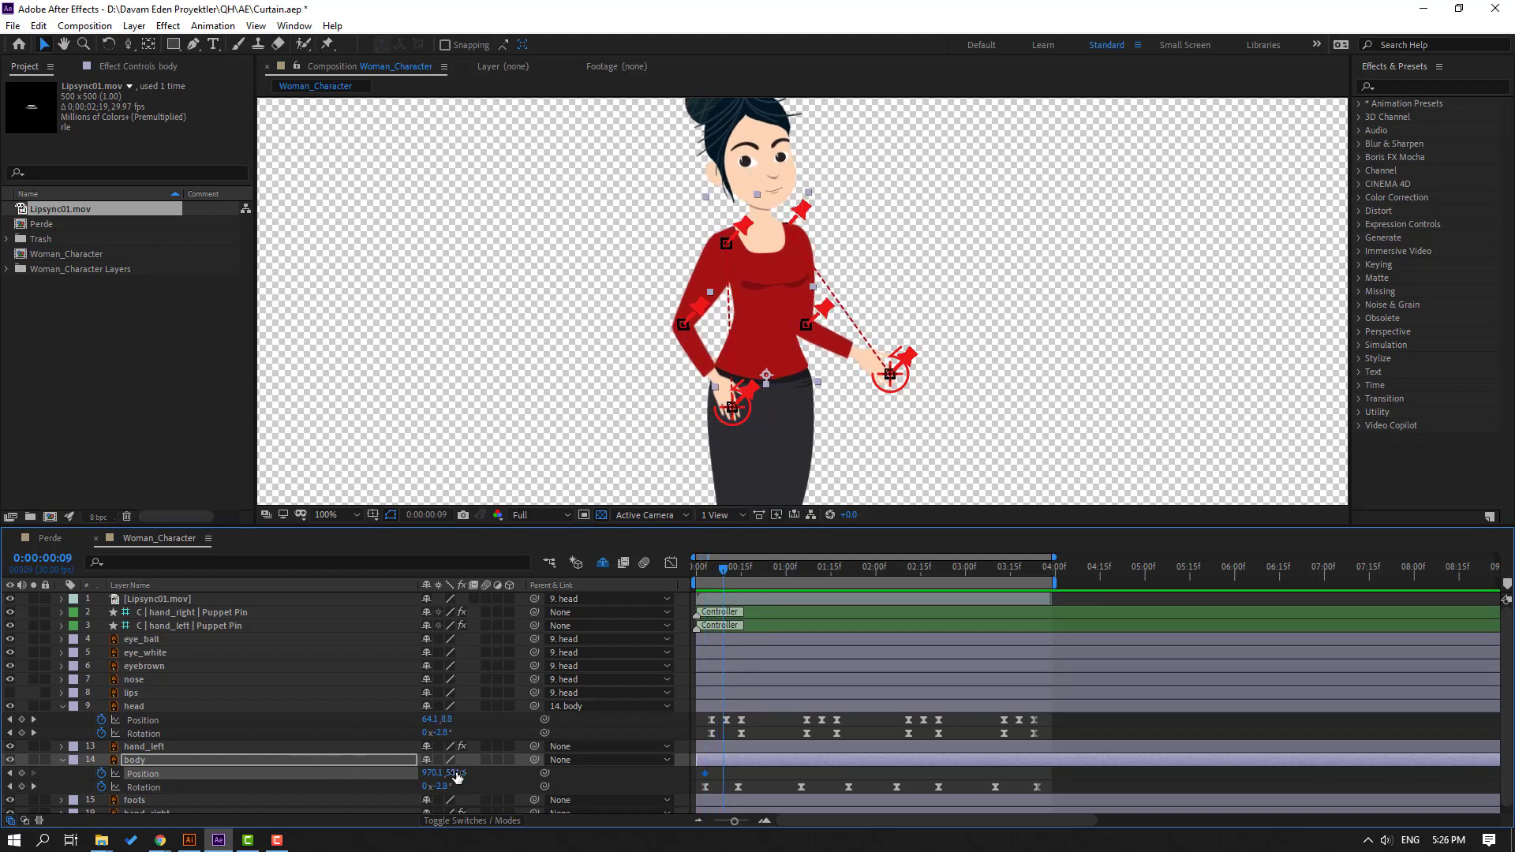
pyautogui.moveTo(457, 776); pyautogui.dragTo(457, 774)
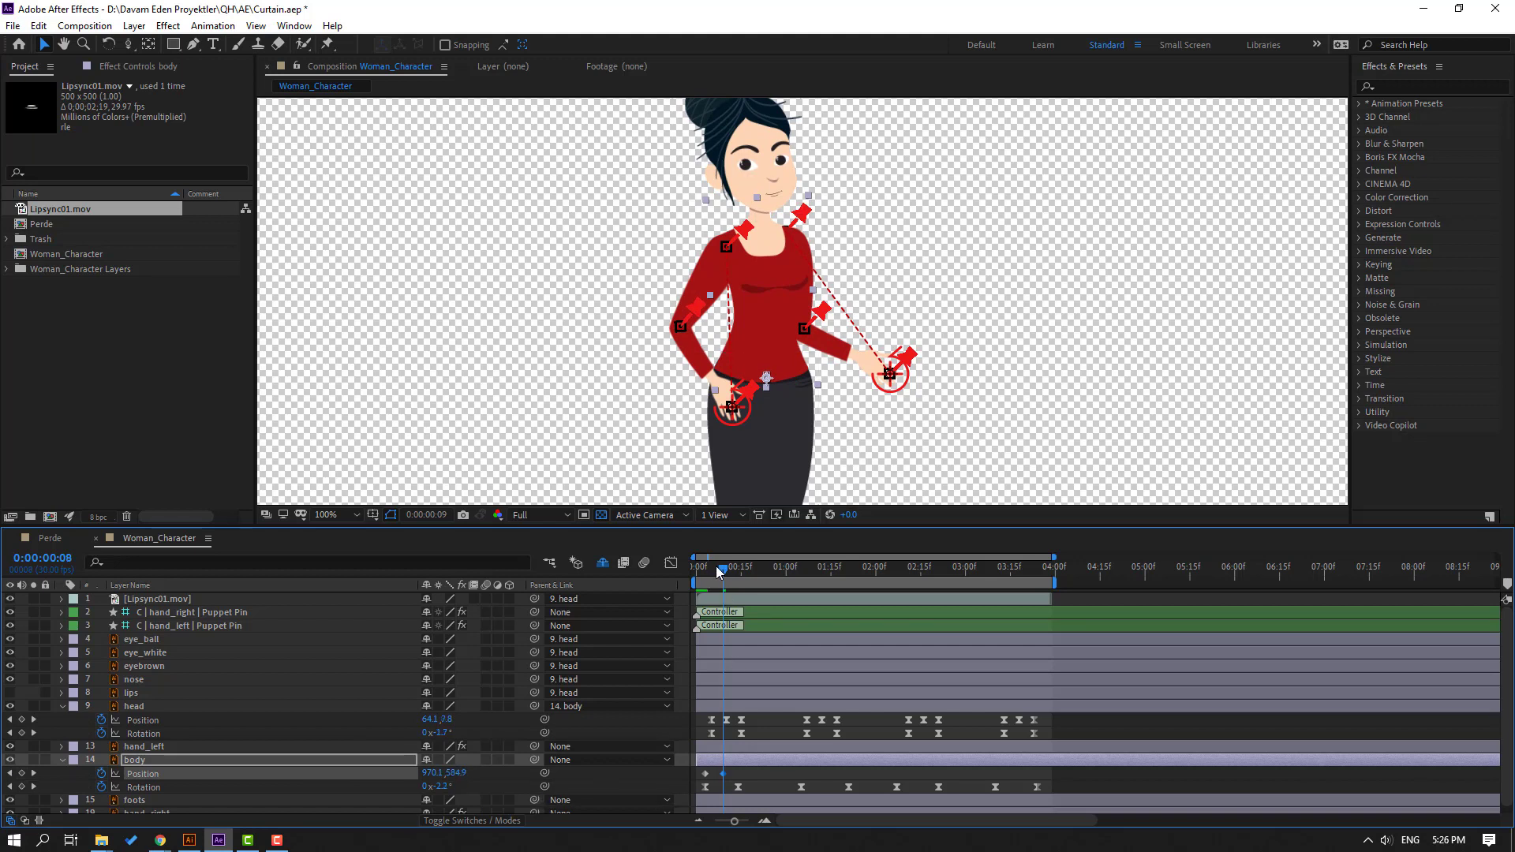
pyautogui.moveTo(720, 572); pyautogui.dragTo(720, 572)
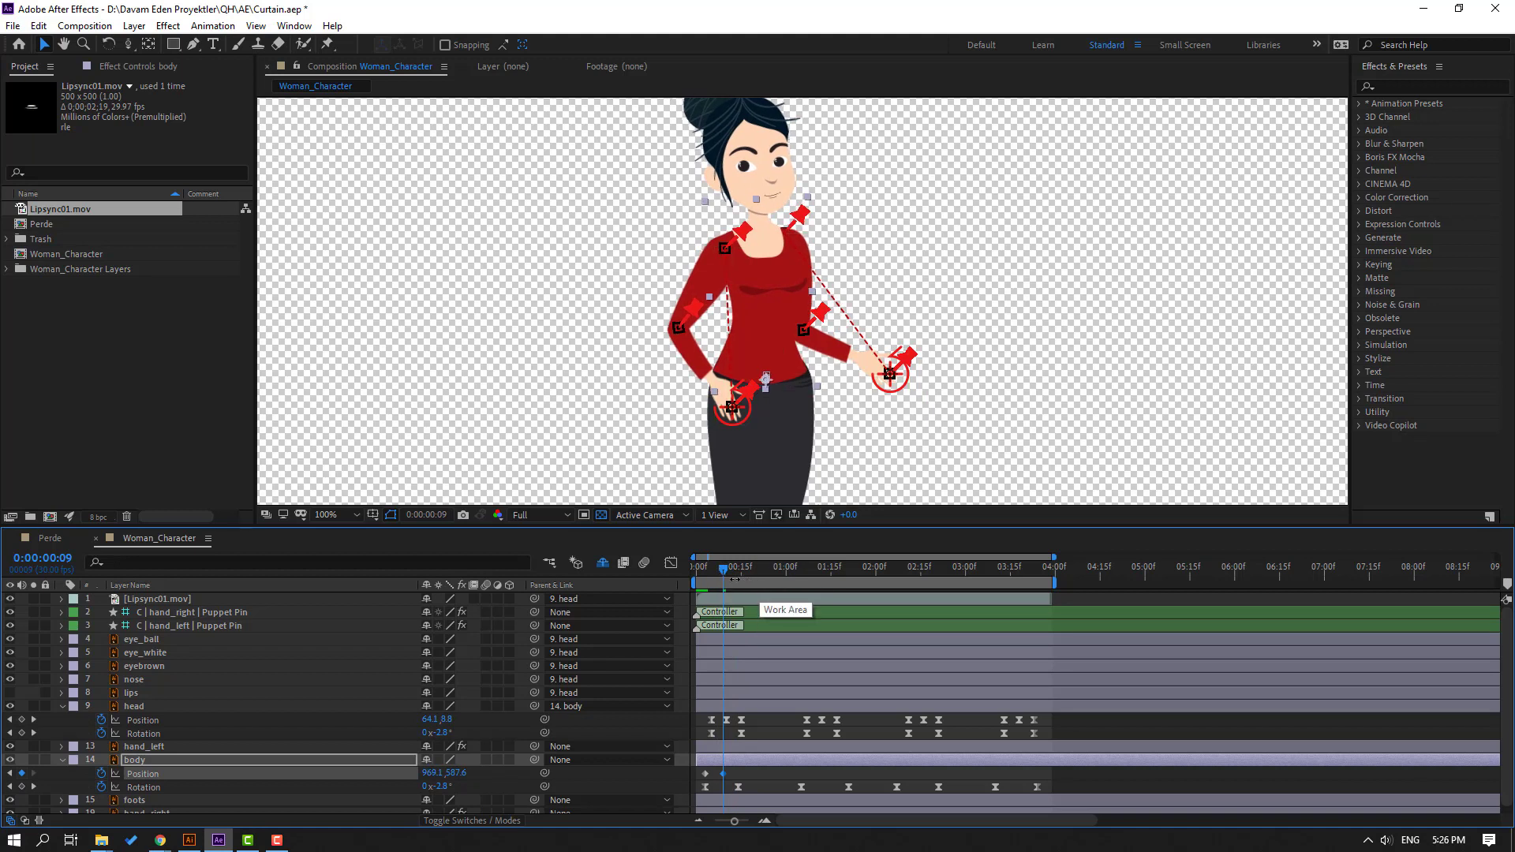
# Raise the body back to 970.1, 581.6 with a position keyframe at 0:00:00:14
pyautogui.moveTo(726, 573); pyautogui.dragTo(742, 575)
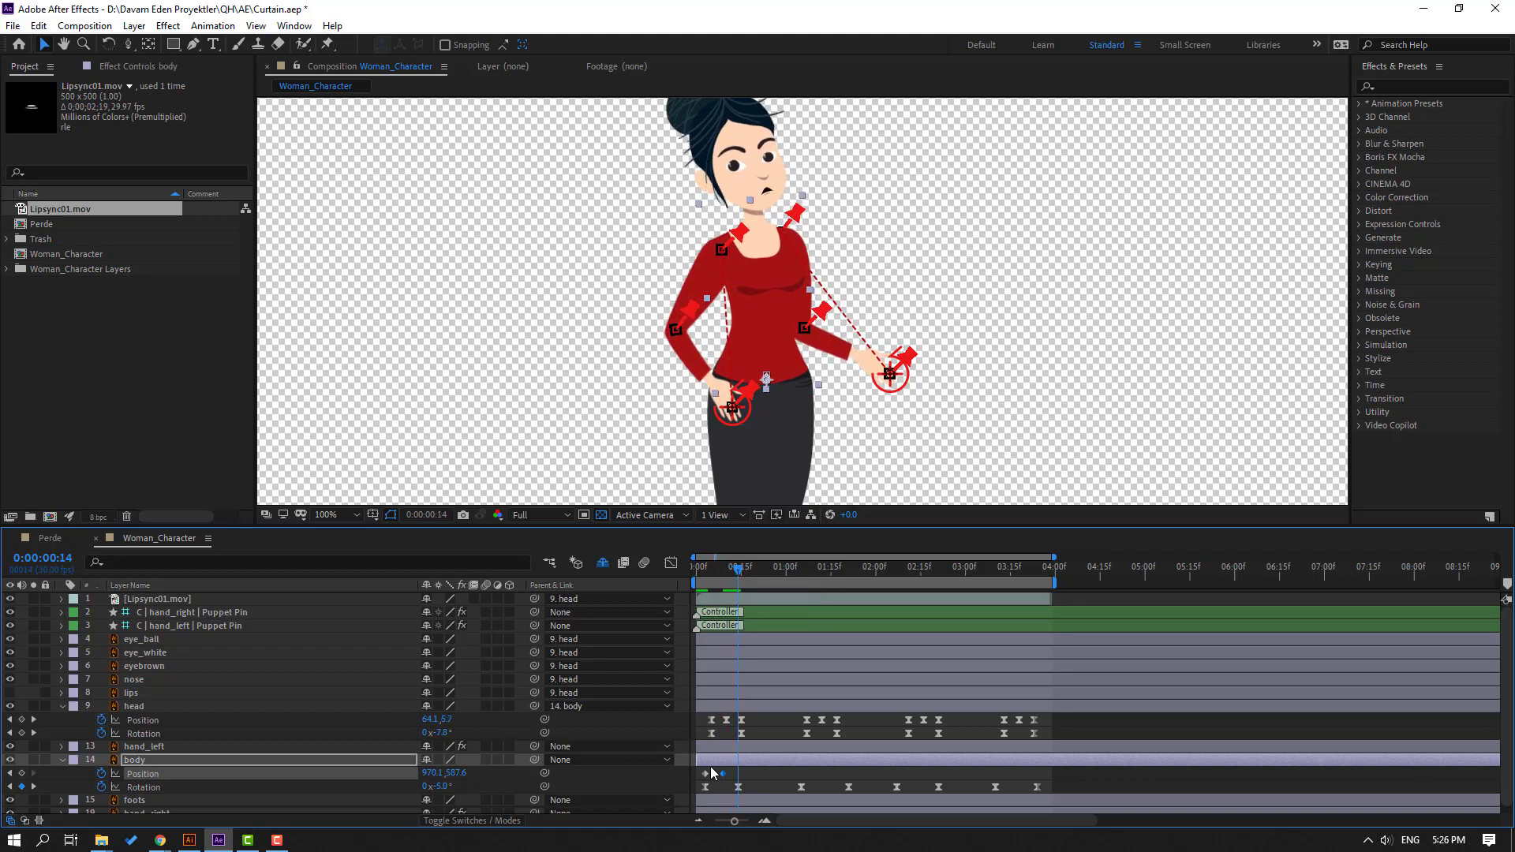
pyautogui.press('Up')
pyautogui.press('Up')
pyautogui.press('Up')
pyautogui.press('Up')
pyautogui.press('Up')
pyautogui.press('Up')
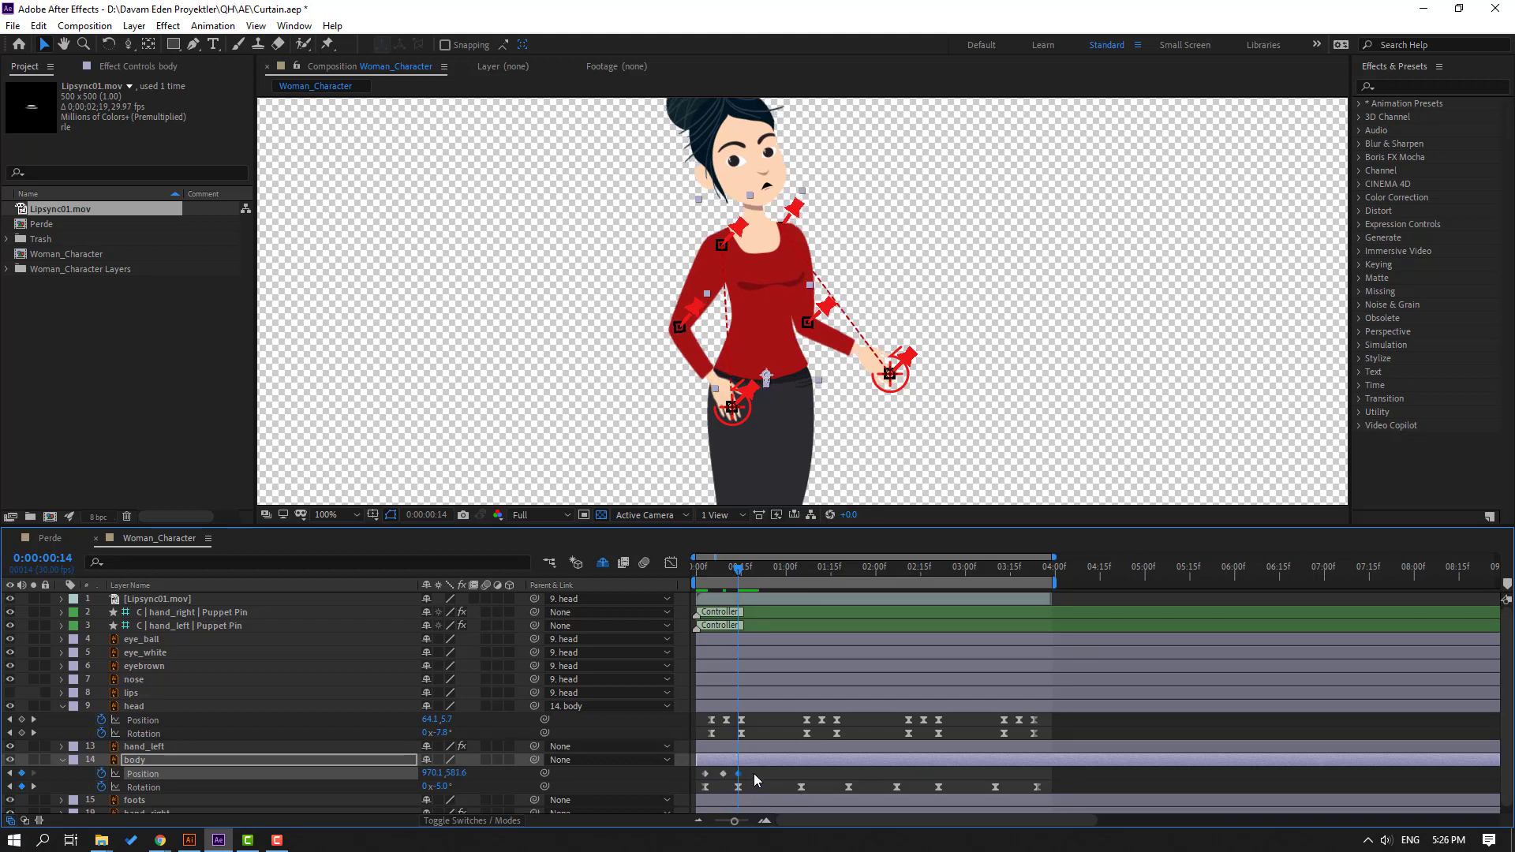
# Apply Easy Ease to the body's three position keyframes and play back the animation
pyautogui.rightClick(706, 780)
pyautogui.moveTo(778, 761)
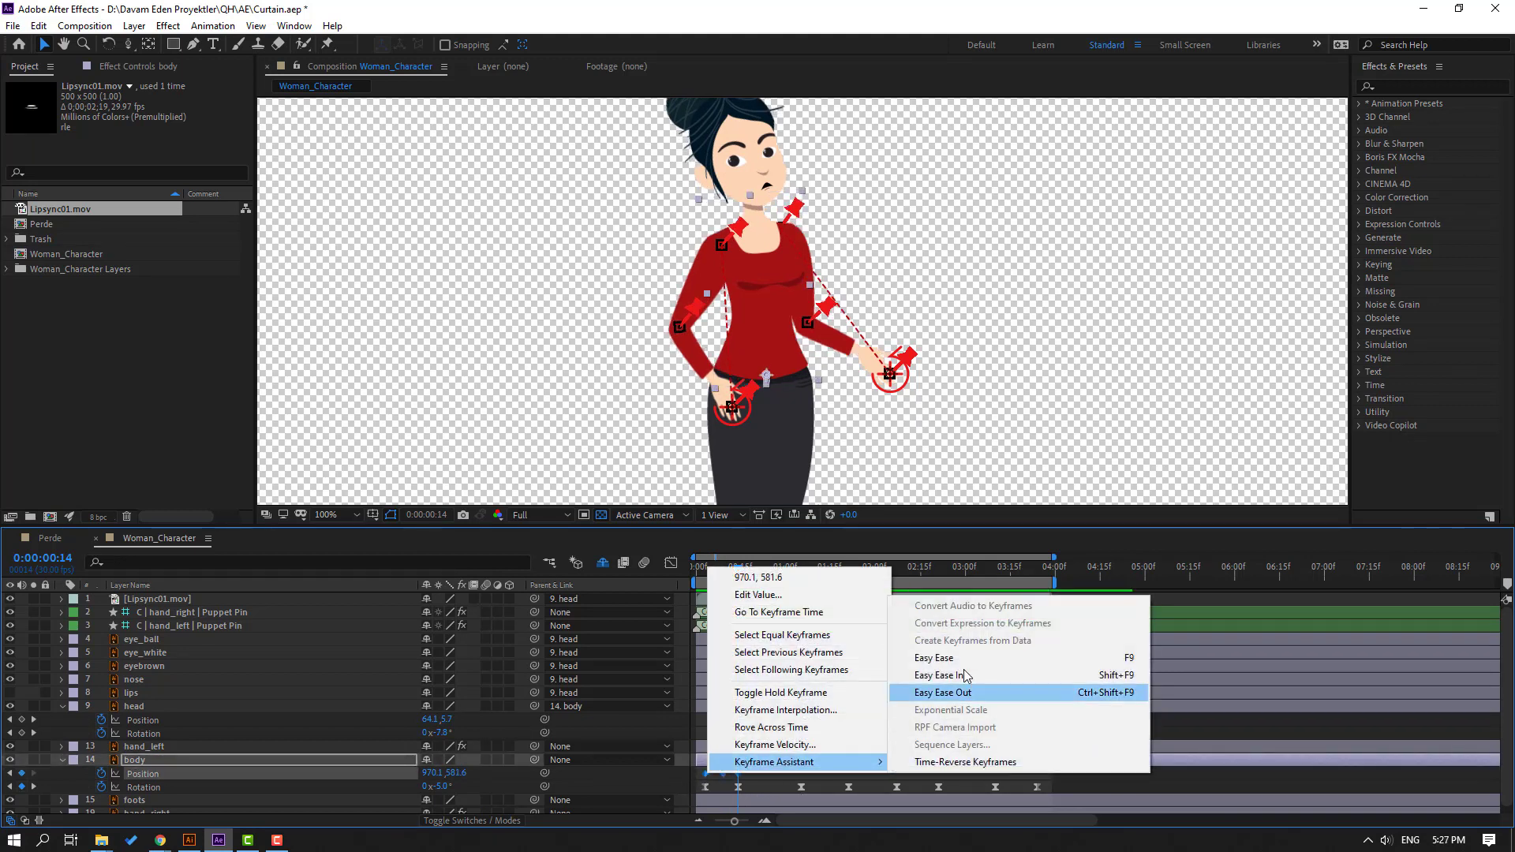
pyautogui.click(1009, 655)
pyautogui.press('space')
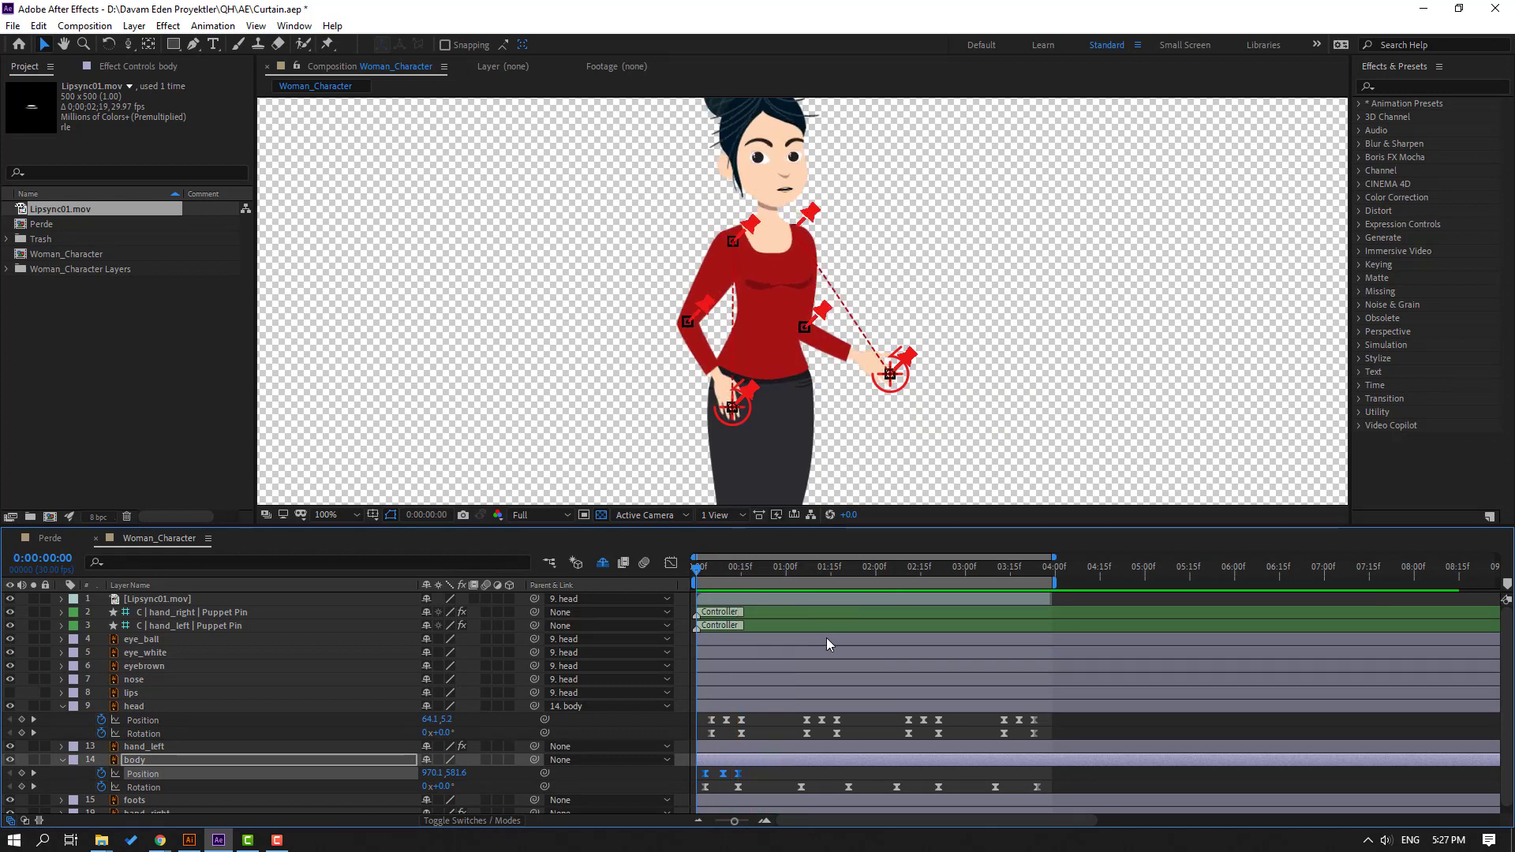
pyautogui.press('space')
# Paste the body's position keyframes at 0:00:01:05, 0:00:02:07 and 0:00:03:10, stretch each set to the matching rotation keyframes, and play back
pyautogui.moveTo(778, 565); pyautogui.dragTo(800, 566)
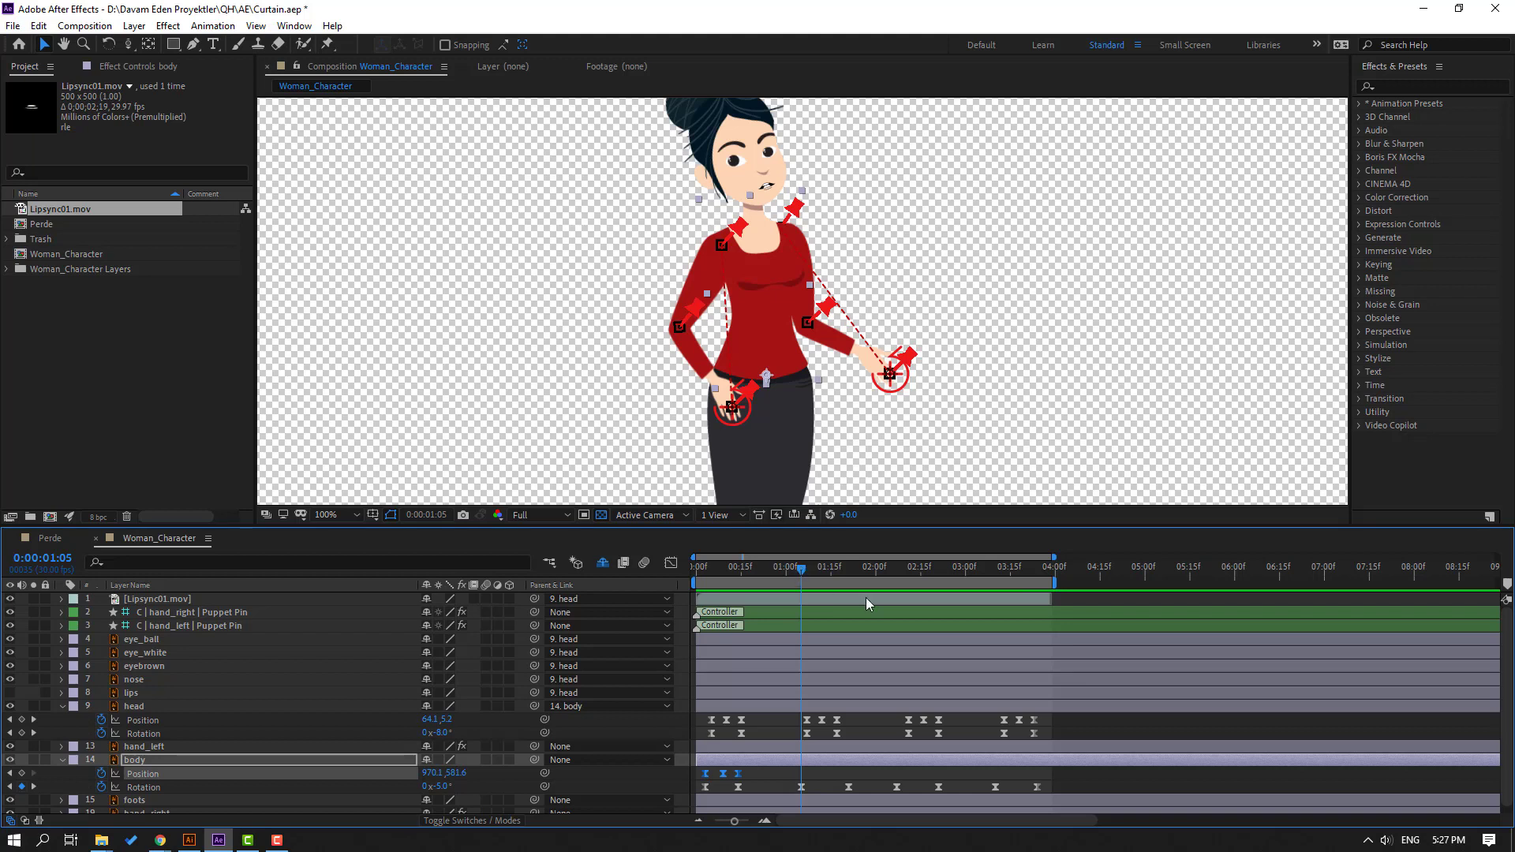
pyautogui.hotkey('ctrl', 'v')
pyautogui.moveTo(833, 778); pyautogui.dragTo(848, 777)
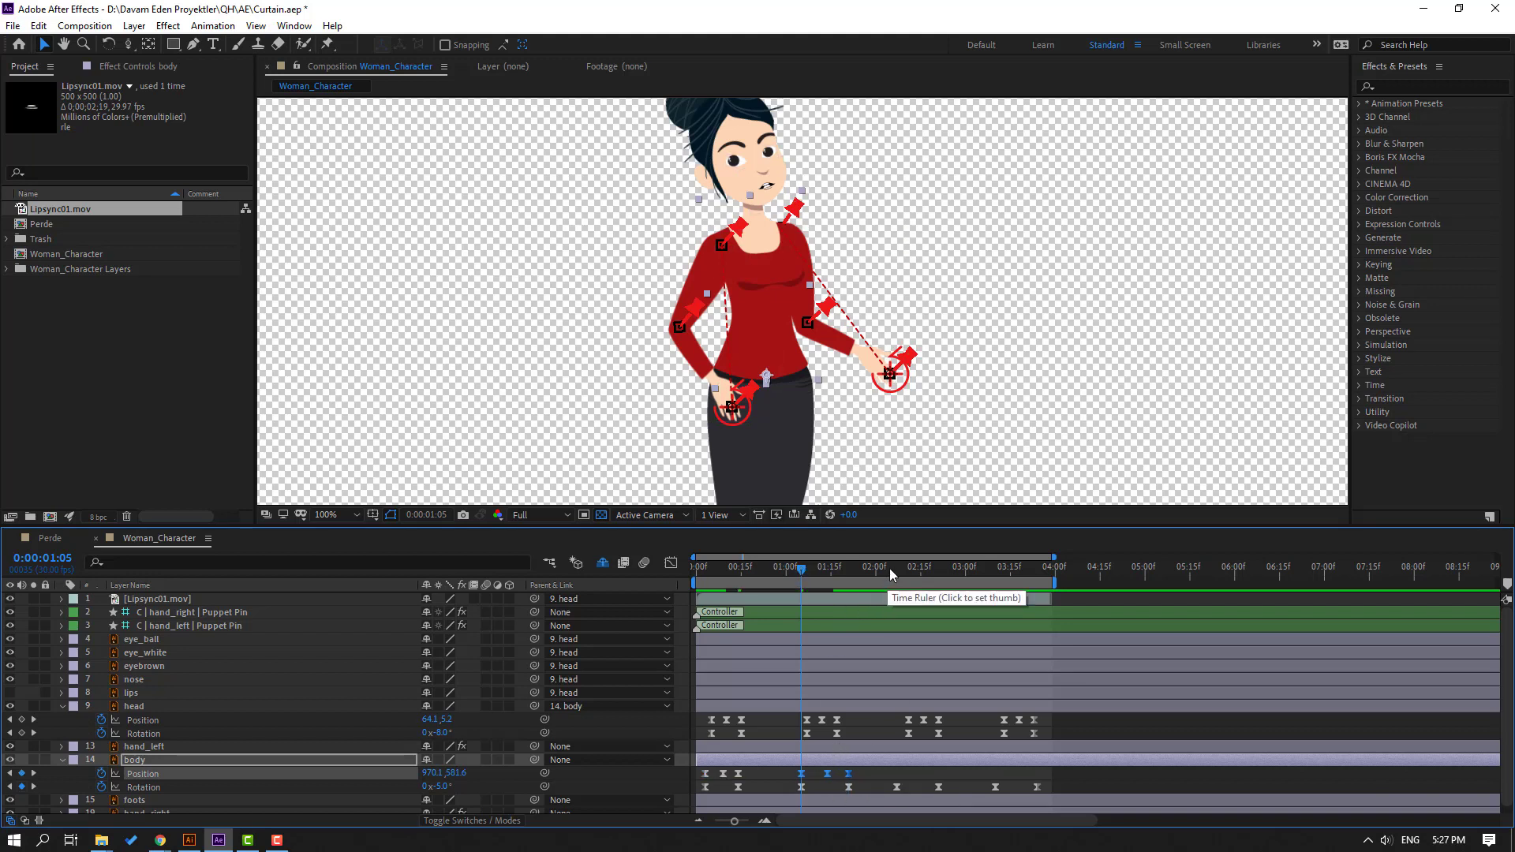
pyautogui.moveTo(890, 566); pyautogui.dragTo(897, 566)
pyautogui.hotkey('ctrl', 'v')
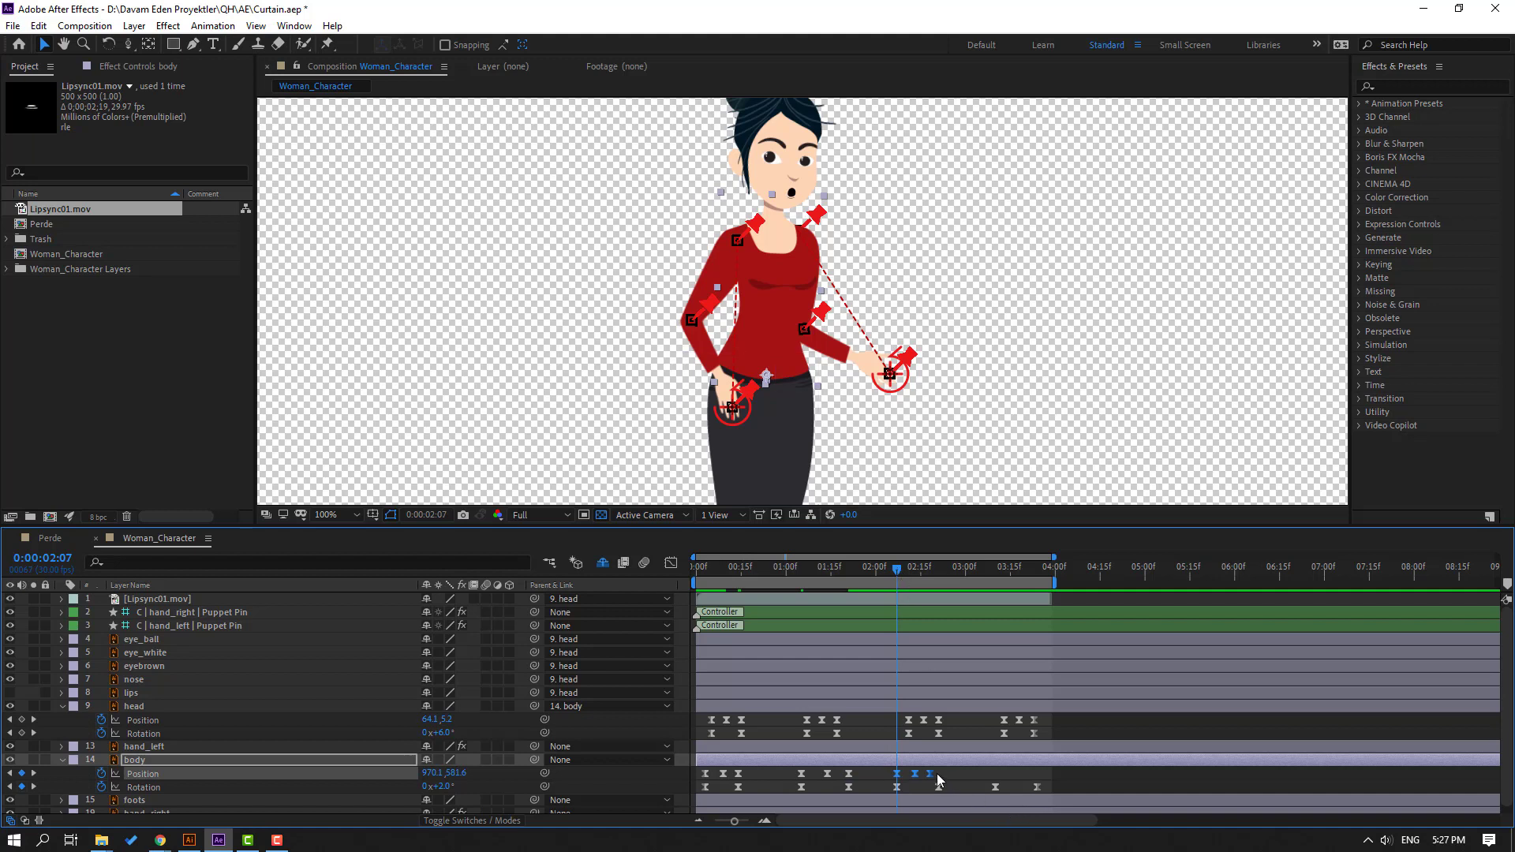
pyautogui.moveTo(937, 776); pyautogui.dragTo(940, 775)
pyautogui.click(995, 568)
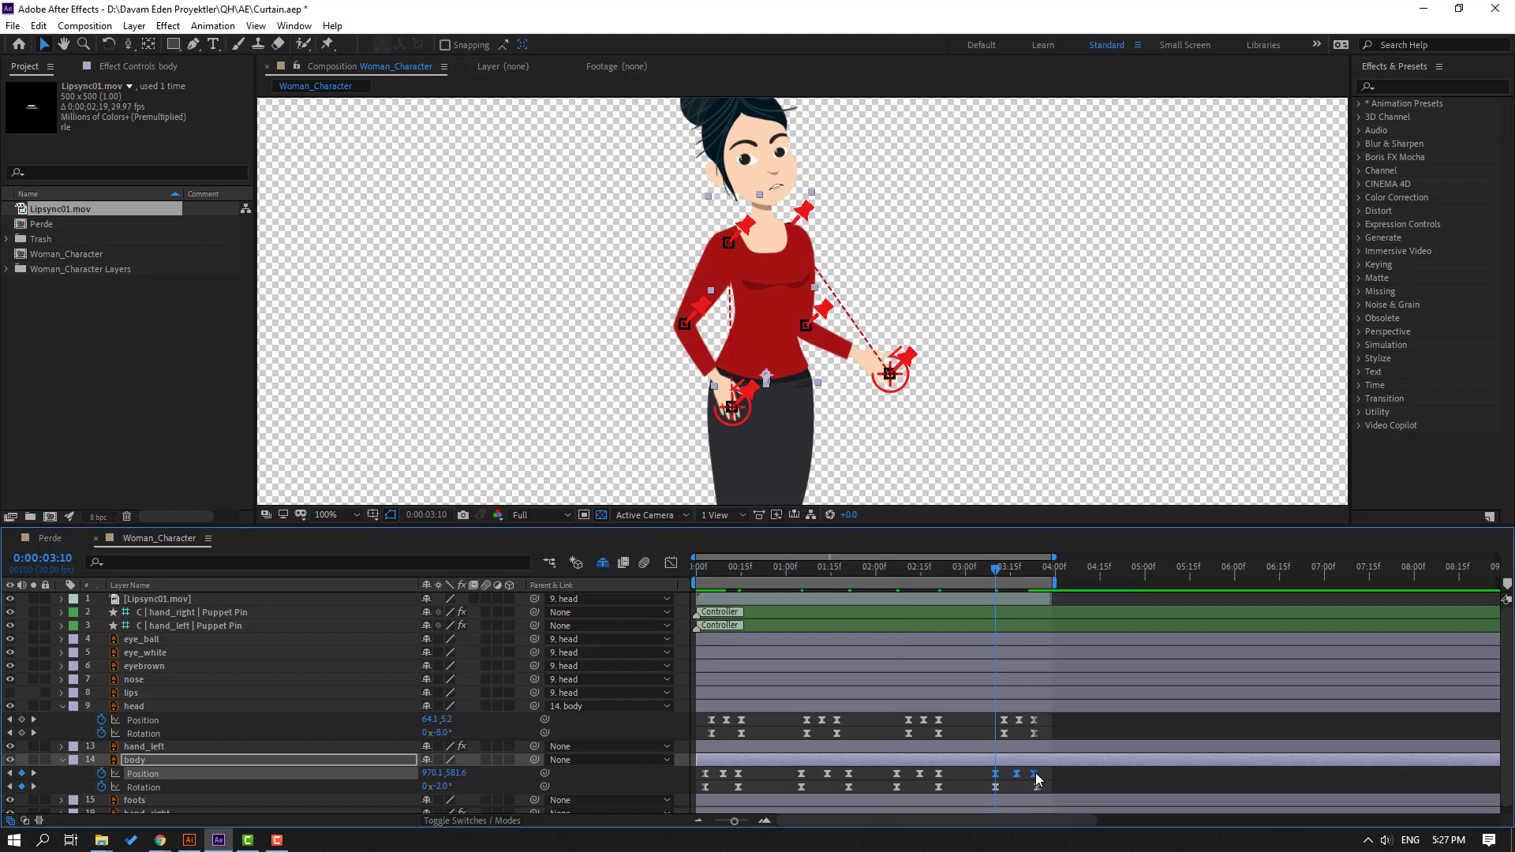
pyautogui.moveTo(1034, 775); pyautogui.dragTo(1038, 775)
pyautogui.click(907, 424)
pyautogui.press('space')
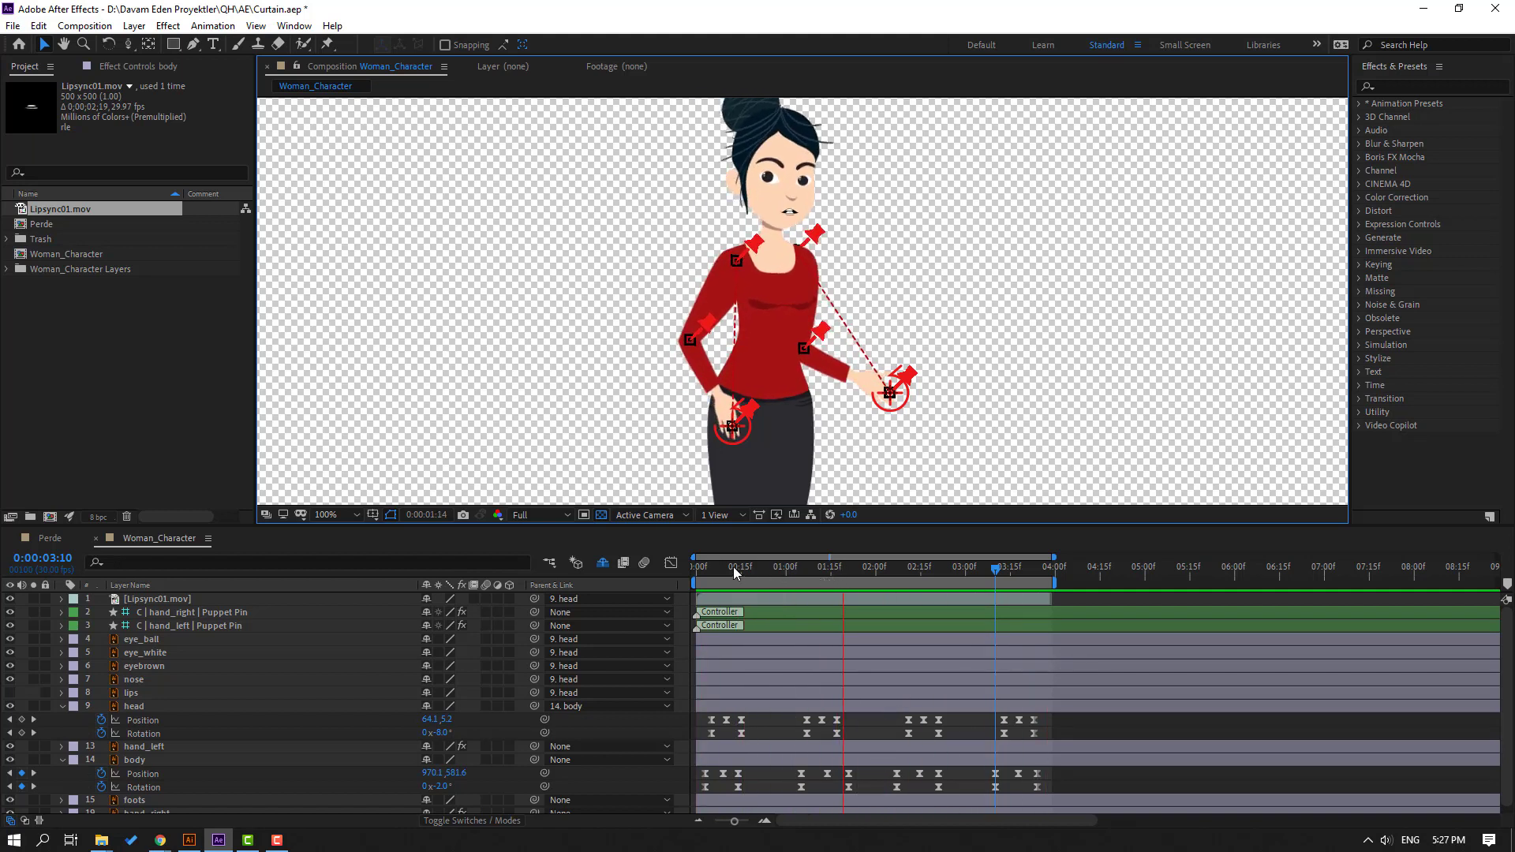
# Keyframe the hand_right puppet pin controller's position at 0:00:00:04 and move it to about 1092, 602 at 0:00:00:14
pyautogui.click(707, 569)
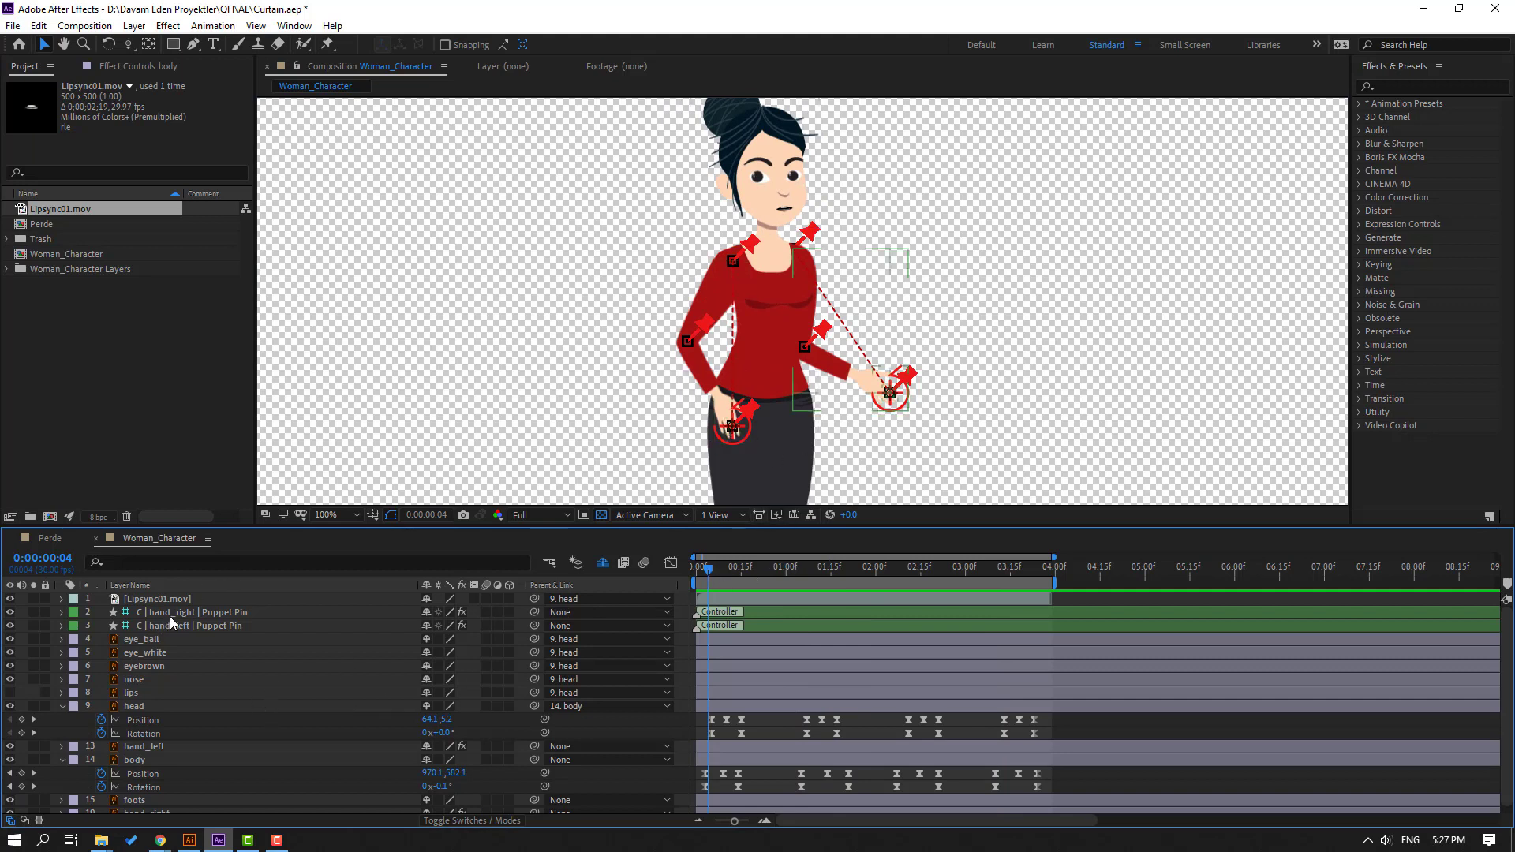
pyautogui.click(903, 391)
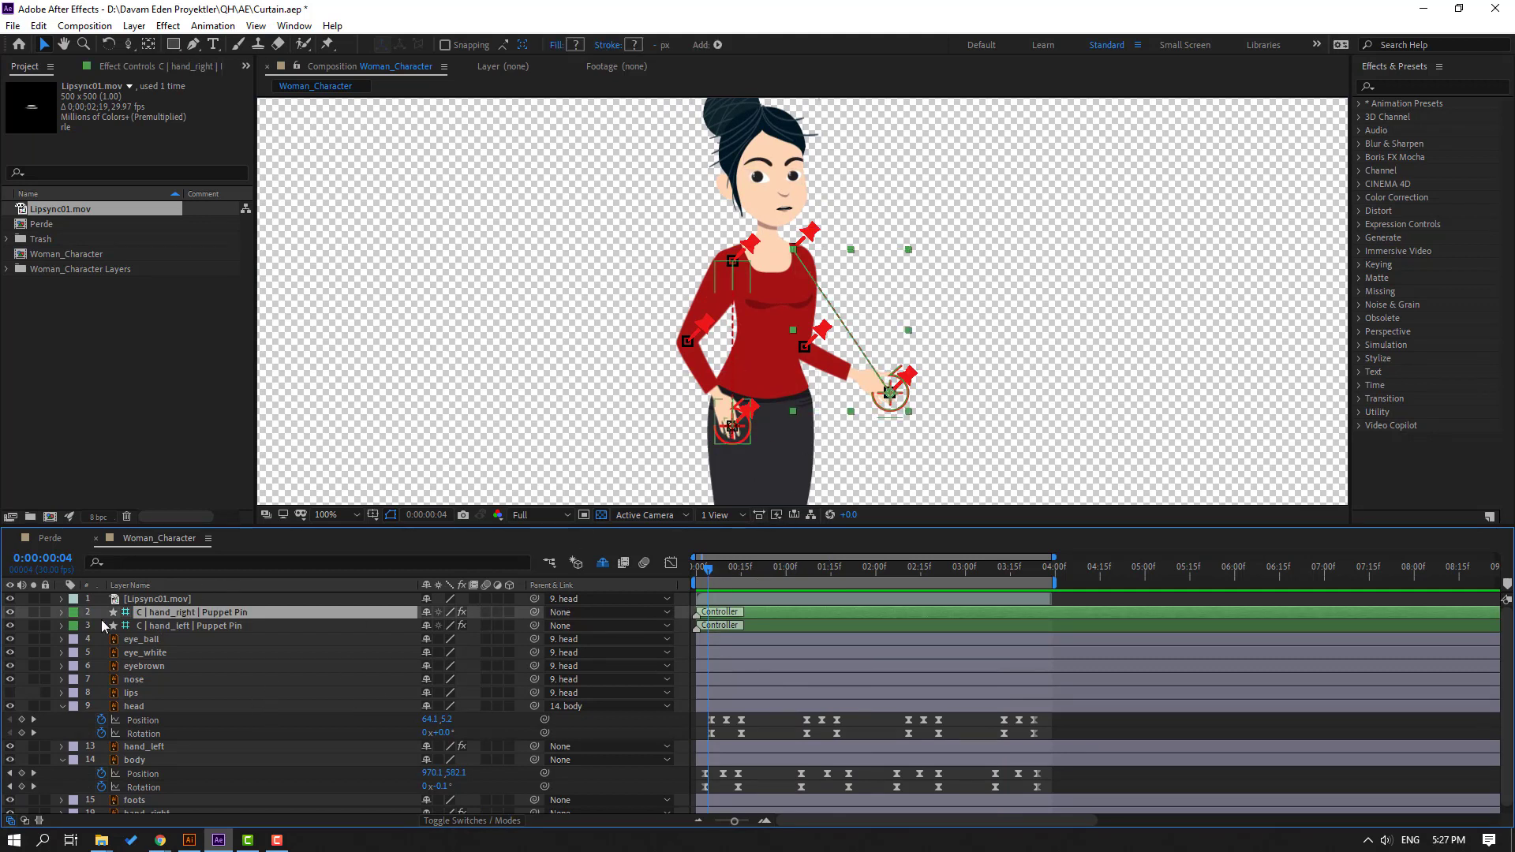
pyautogui.press('p')
pyautogui.hotkey('alt', 'shift', 'p')
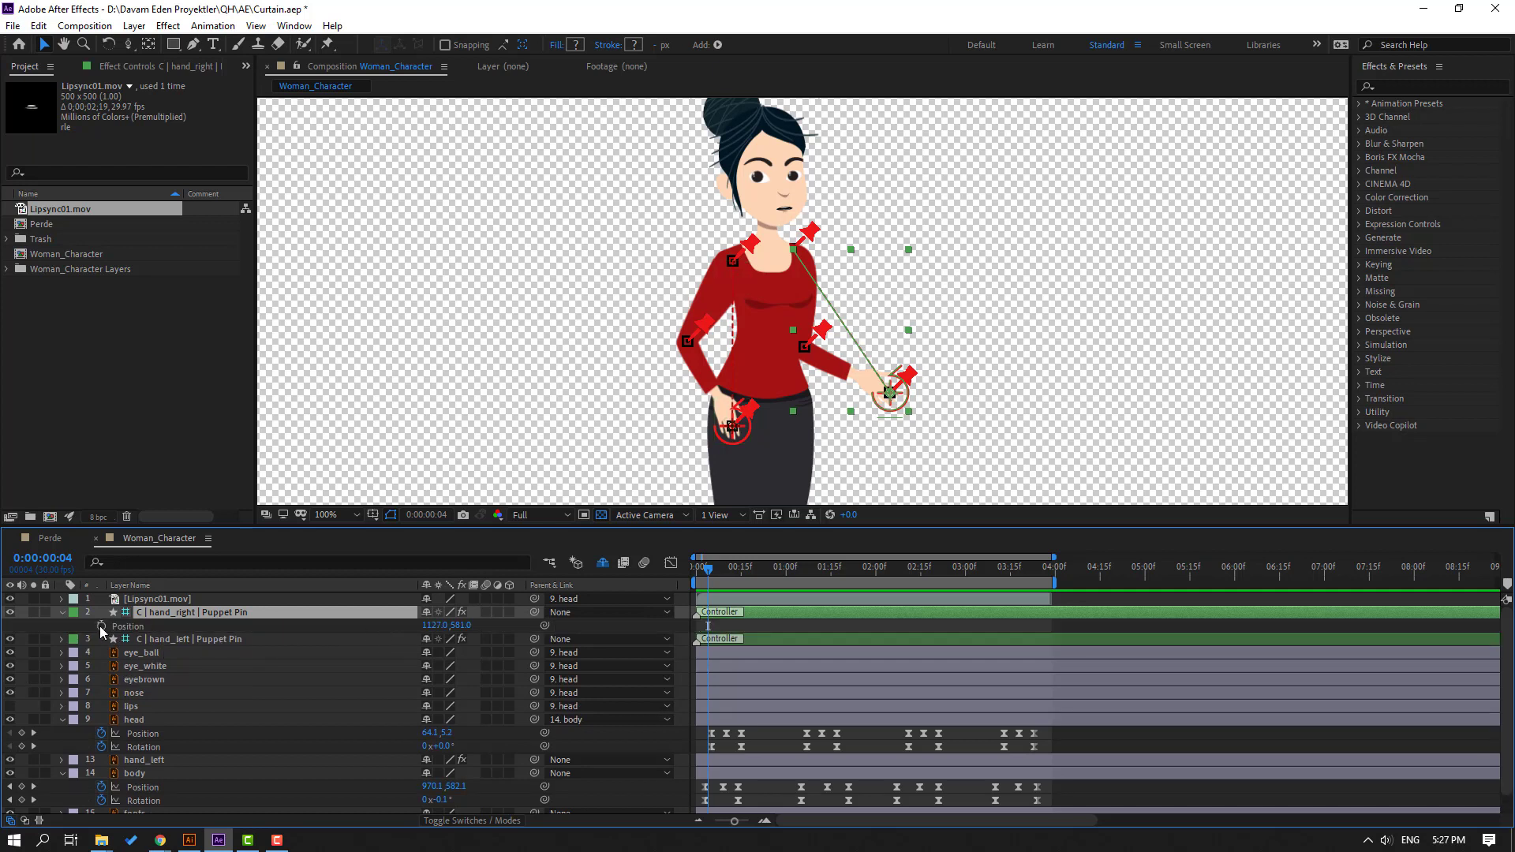
pyautogui.hotkey('shift', 'pagedown')
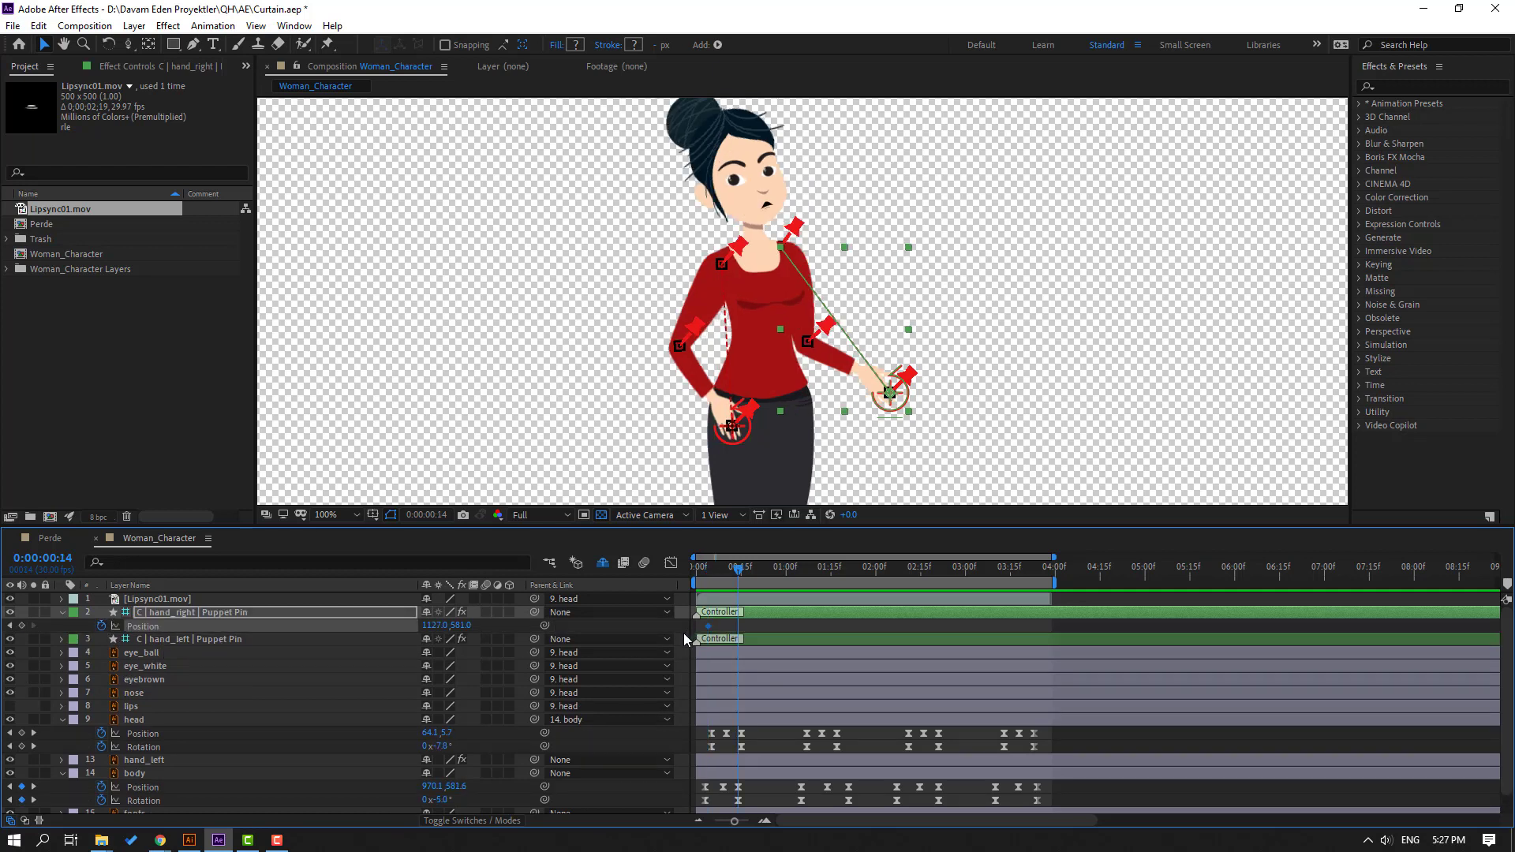
pyautogui.moveTo(907, 398); pyautogui.dragTo(874, 408)
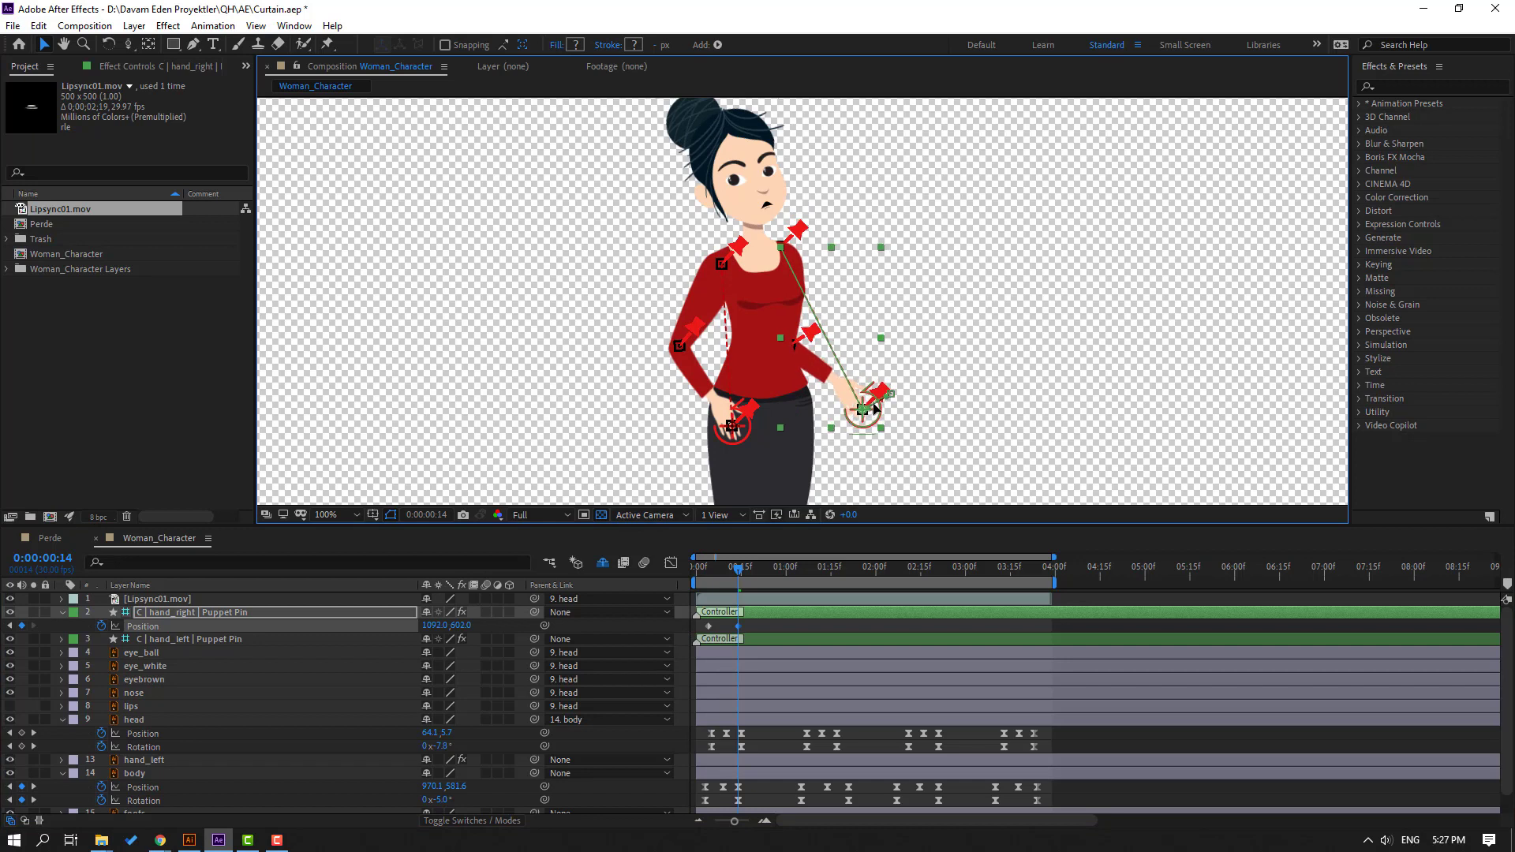
# Hold the hand_right controller's position with a keyframe at 0:00:01:00 and move it to about 1137, 569 at 0:00:01:11
pyautogui.press('pagedown')
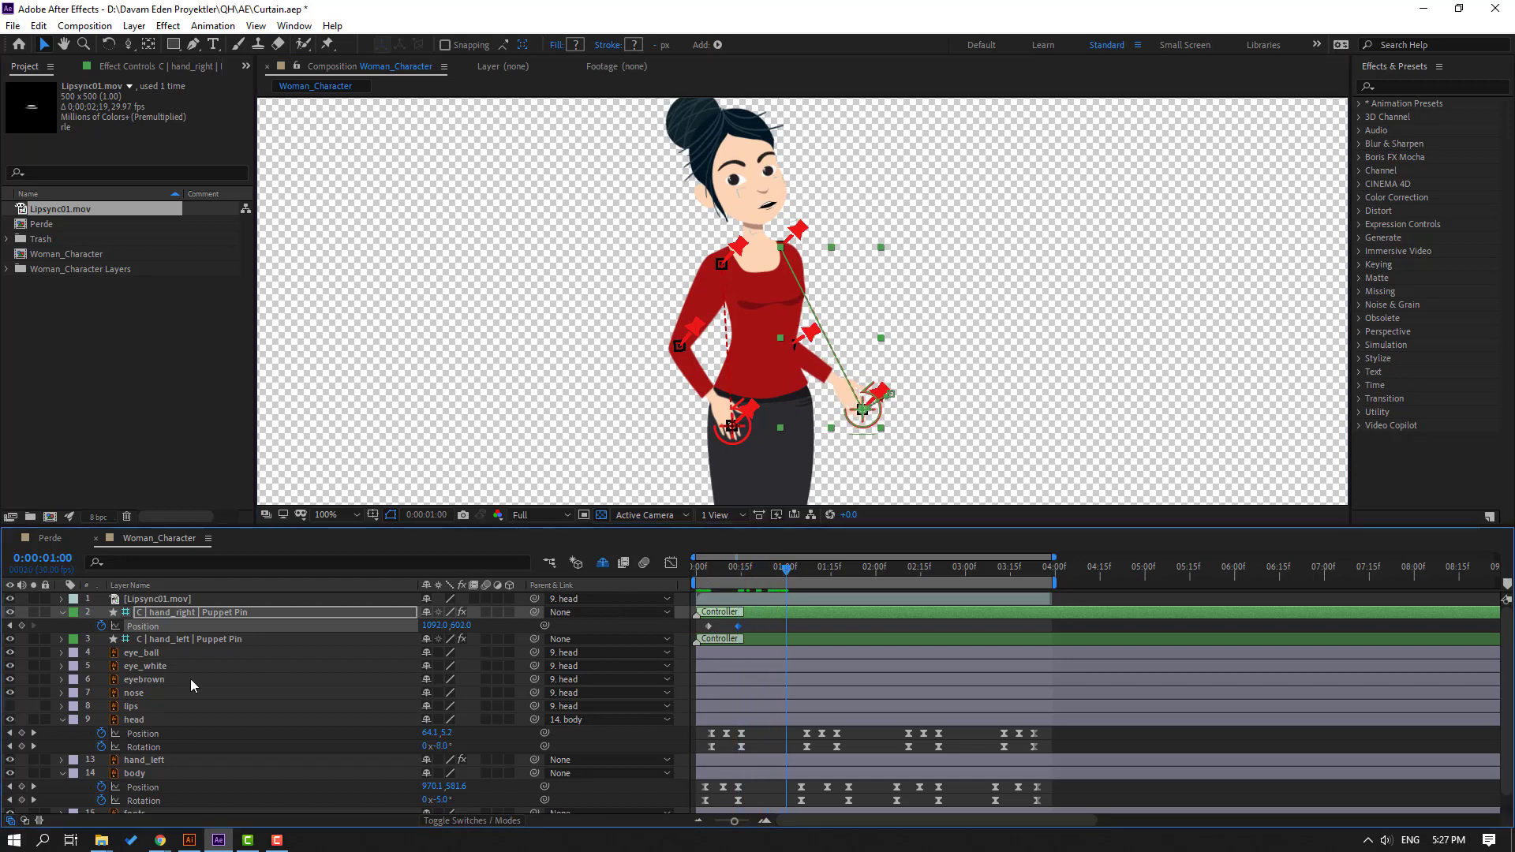
pyautogui.click(22, 625)
pyautogui.moveTo(803, 574); pyautogui.dragTo(824, 575)
pyautogui.moveTo(875, 414); pyautogui.dragTo(911, 388)
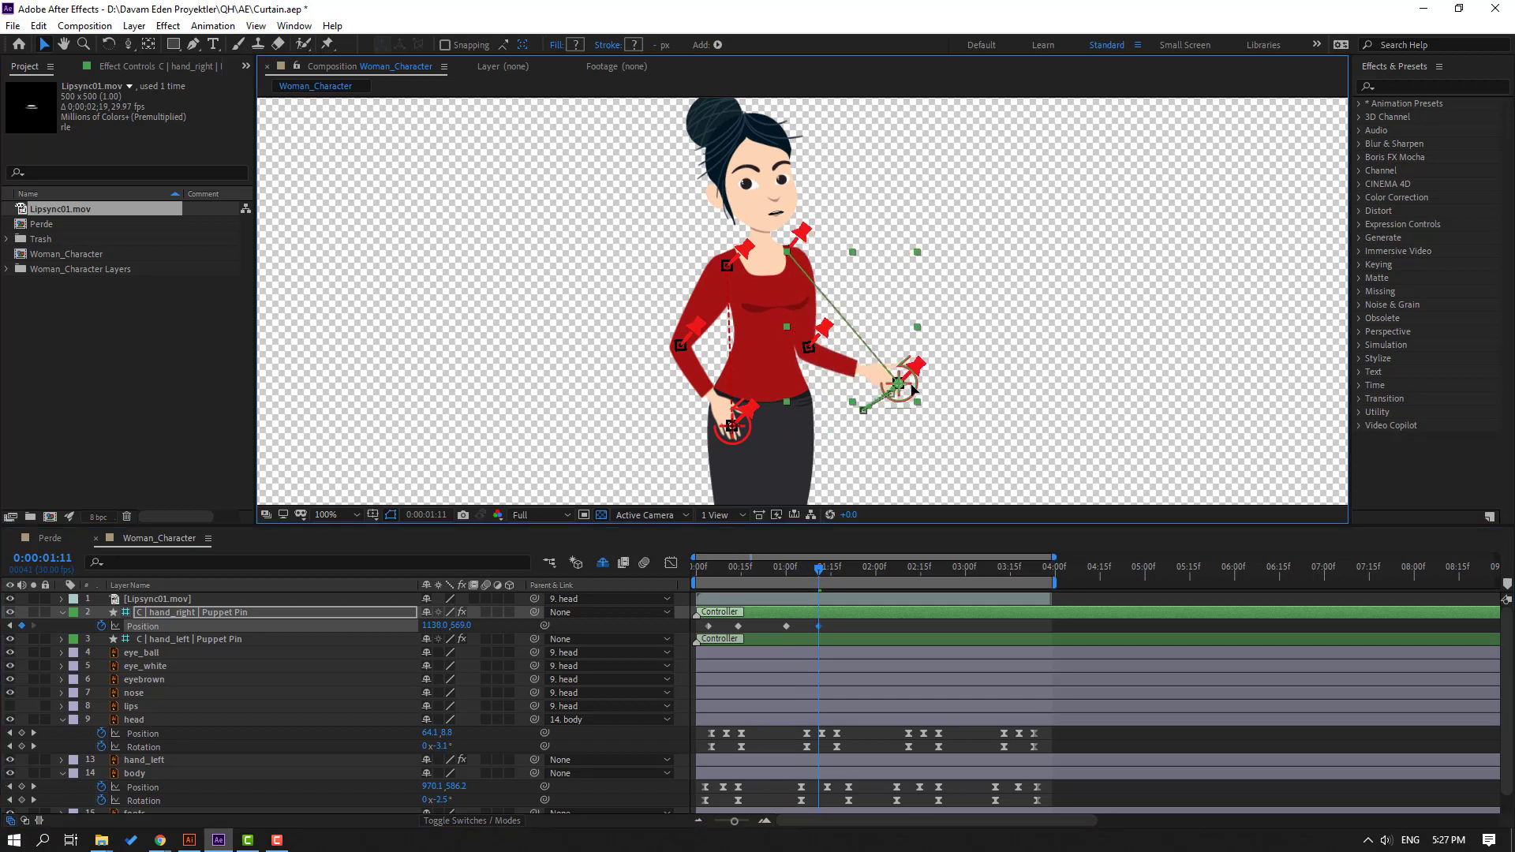
# Apply Easy Ease to the hand_right controller's four position keyframes and play back the animation
pyautogui.moveTo(835, 621); pyautogui.dragTo(699, 642)
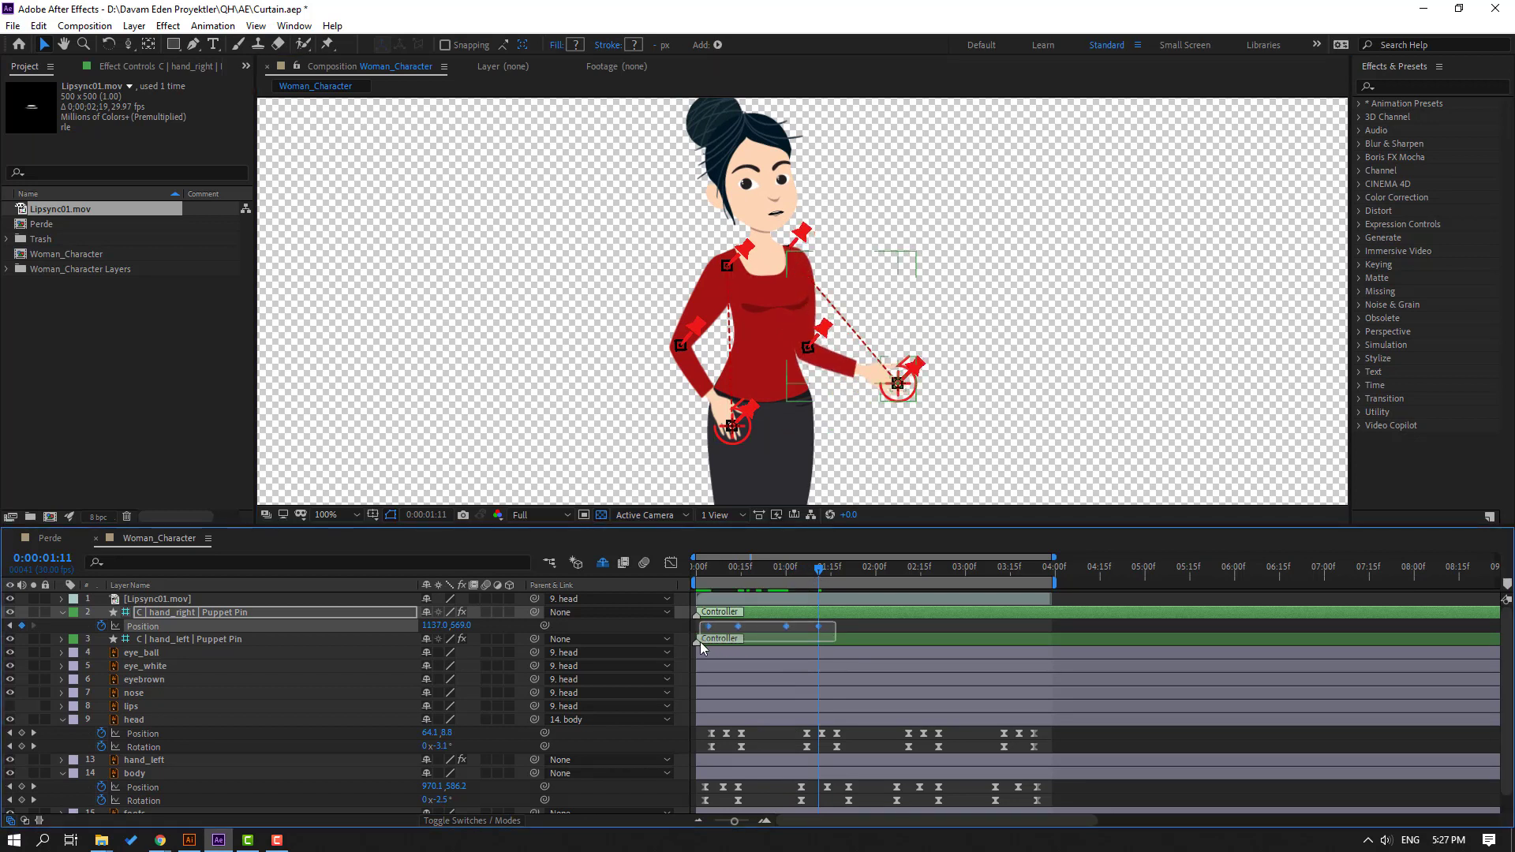
pyautogui.rightClick(708, 629)
pyautogui.moveTo(797, 616)
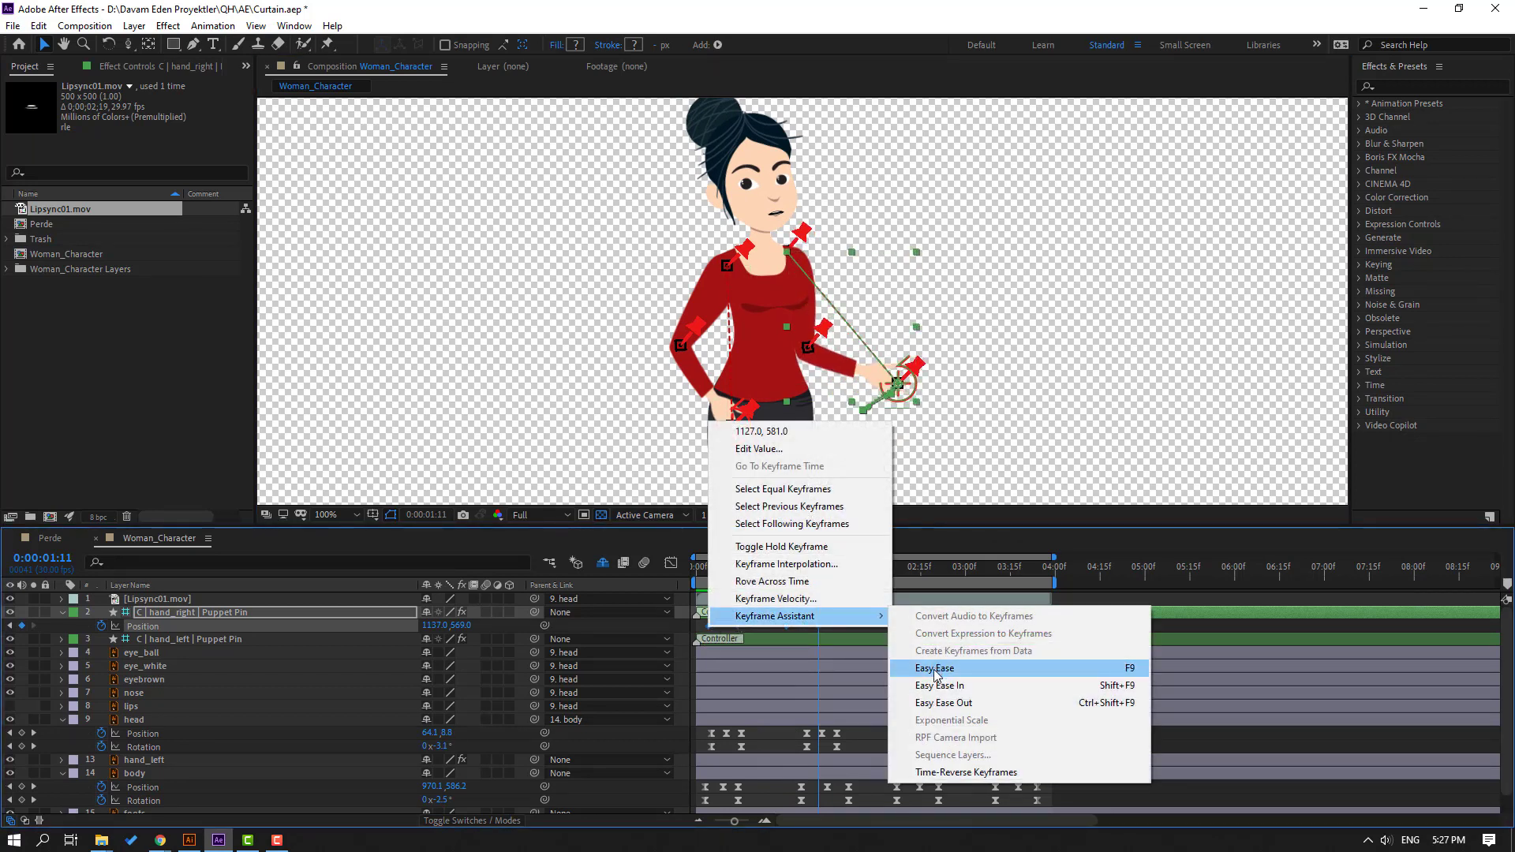
pyautogui.click(931, 666)
pyautogui.click(869, 627)
pyautogui.press('space')
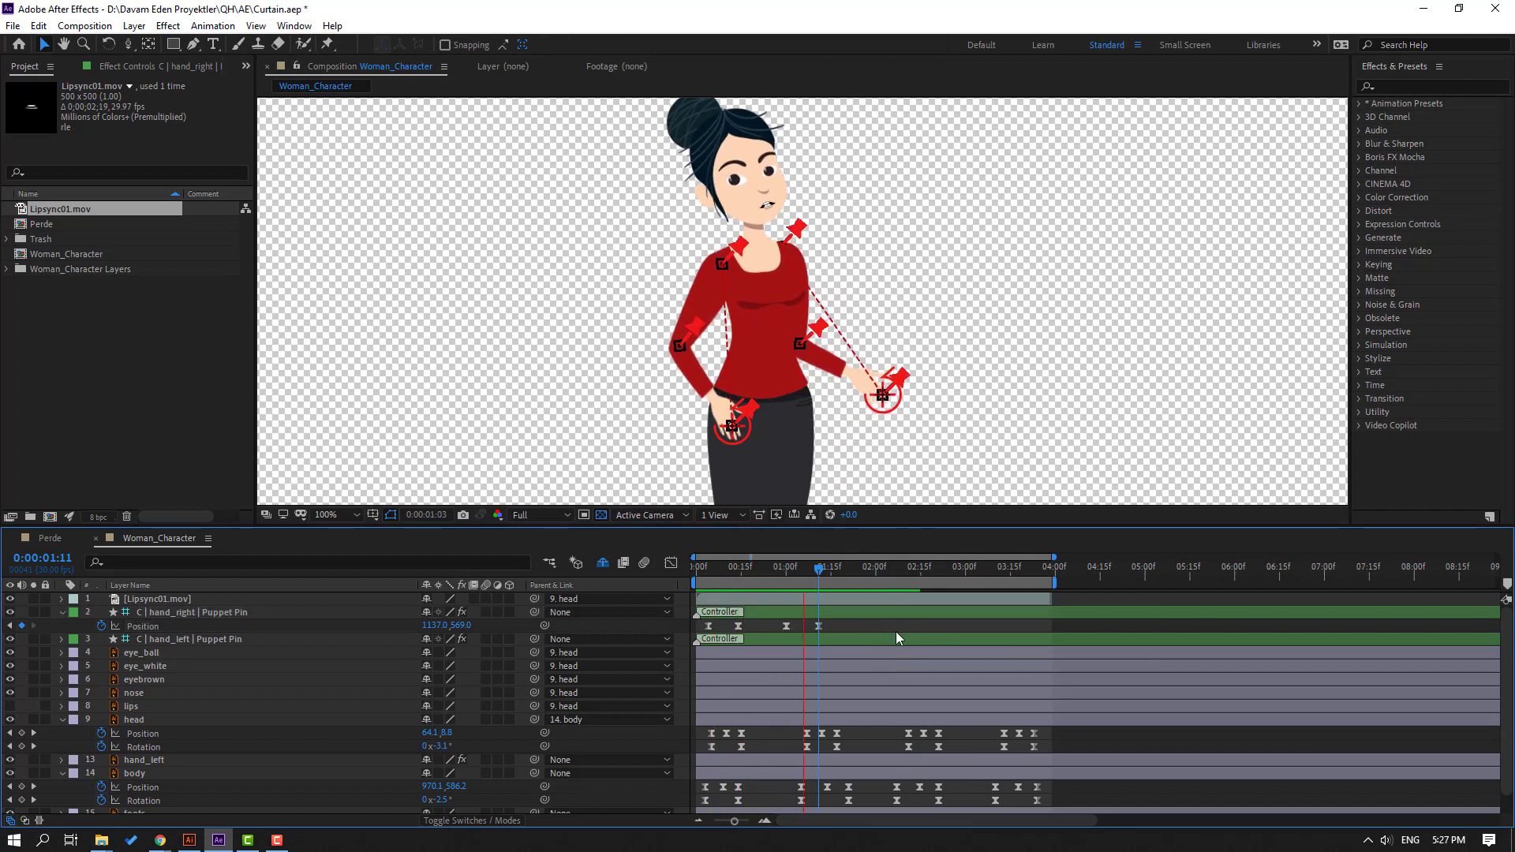
# Hold the hand_right controller's position with a keyframe at 0:00:01:29 and move it to about 1149, 524 at 0:00:02:12
pyautogui.press('space')
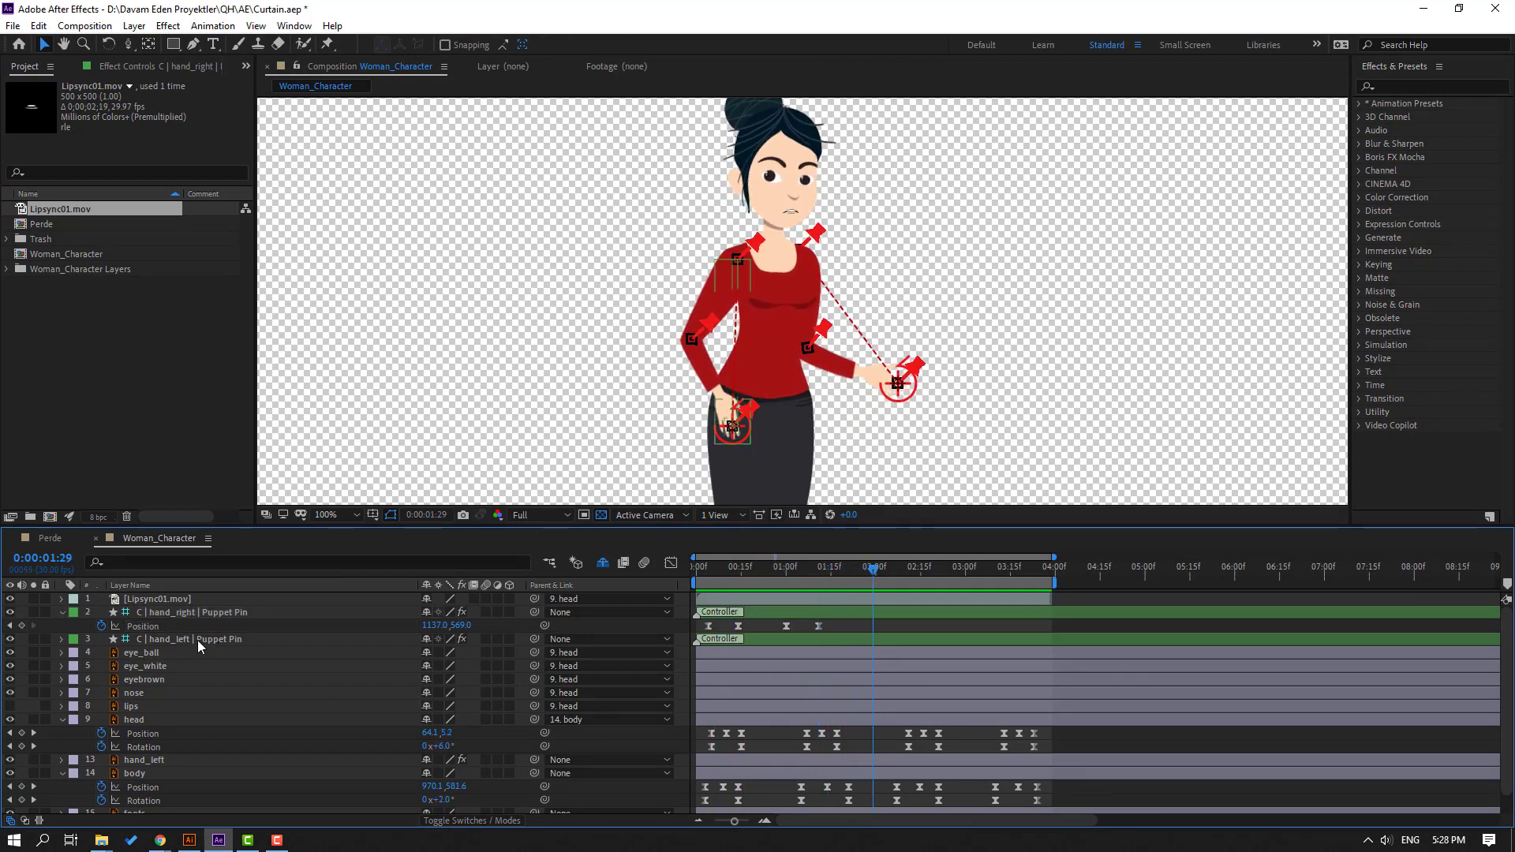
pyautogui.click(28, 629)
pyautogui.click(22, 625)
pyautogui.press('space')
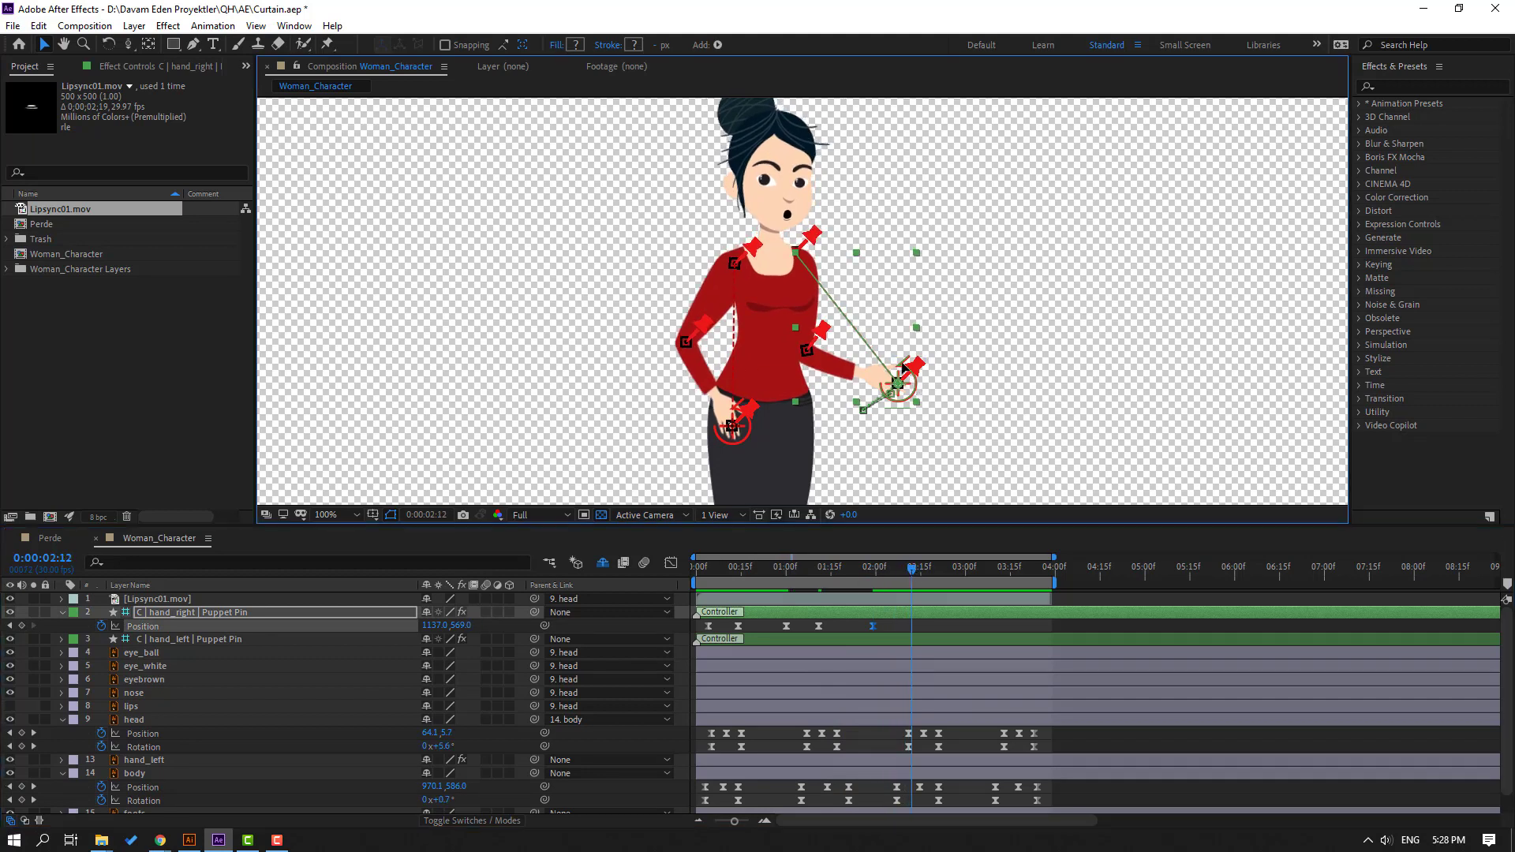
pyautogui.moveTo(927, 387); pyautogui.dragTo(907, 347)
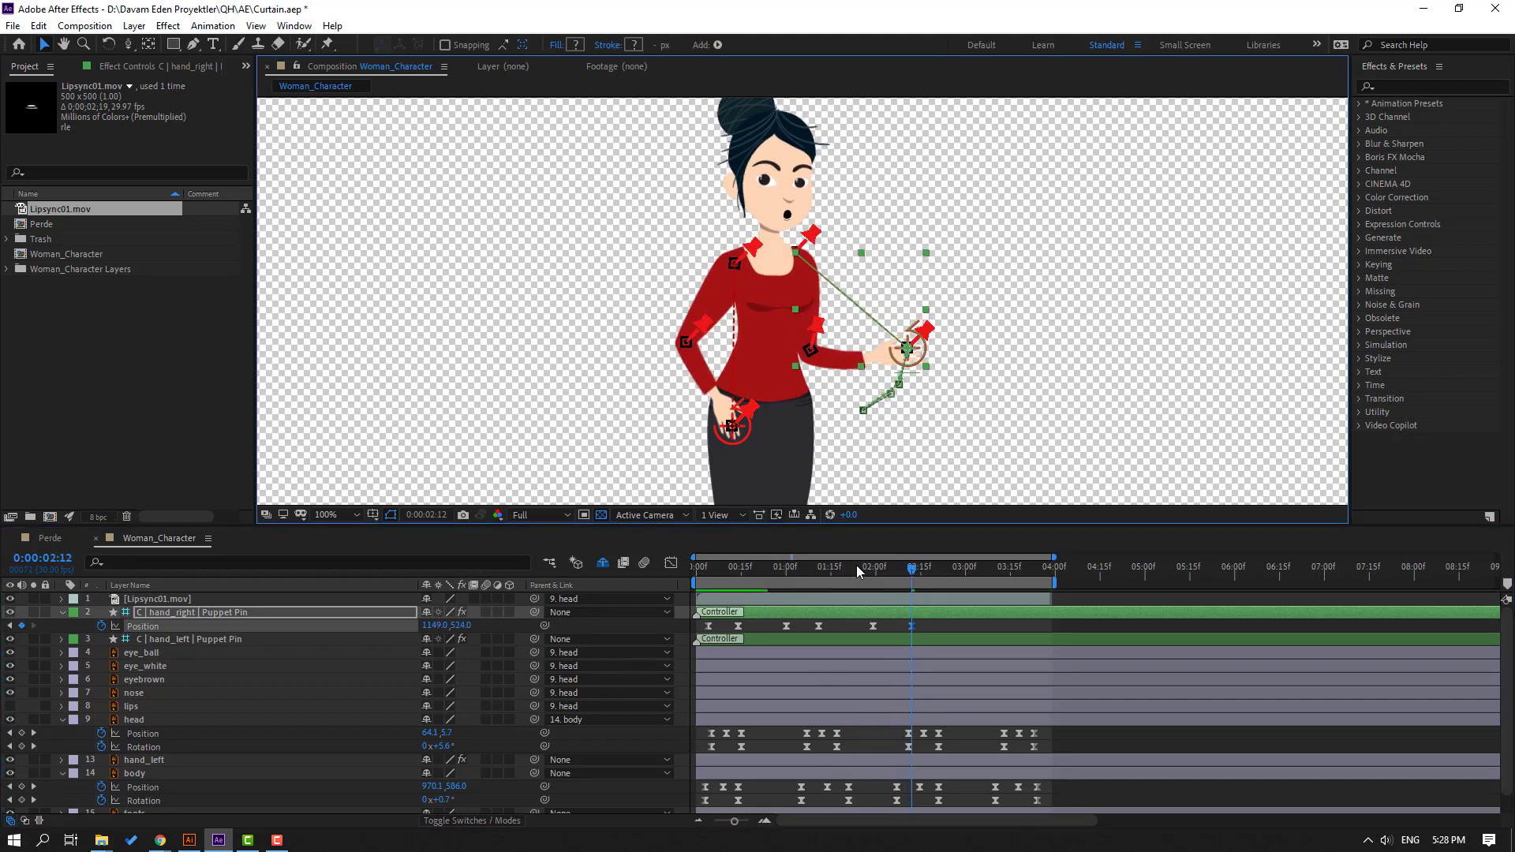
# Move the hand_right controller to about 1143, 547 at 0:00:02:25 and hold it with a keyframe at 0:00:03:08
pyautogui.moveTo(858, 571); pyautogui.dragTo(953, 561)
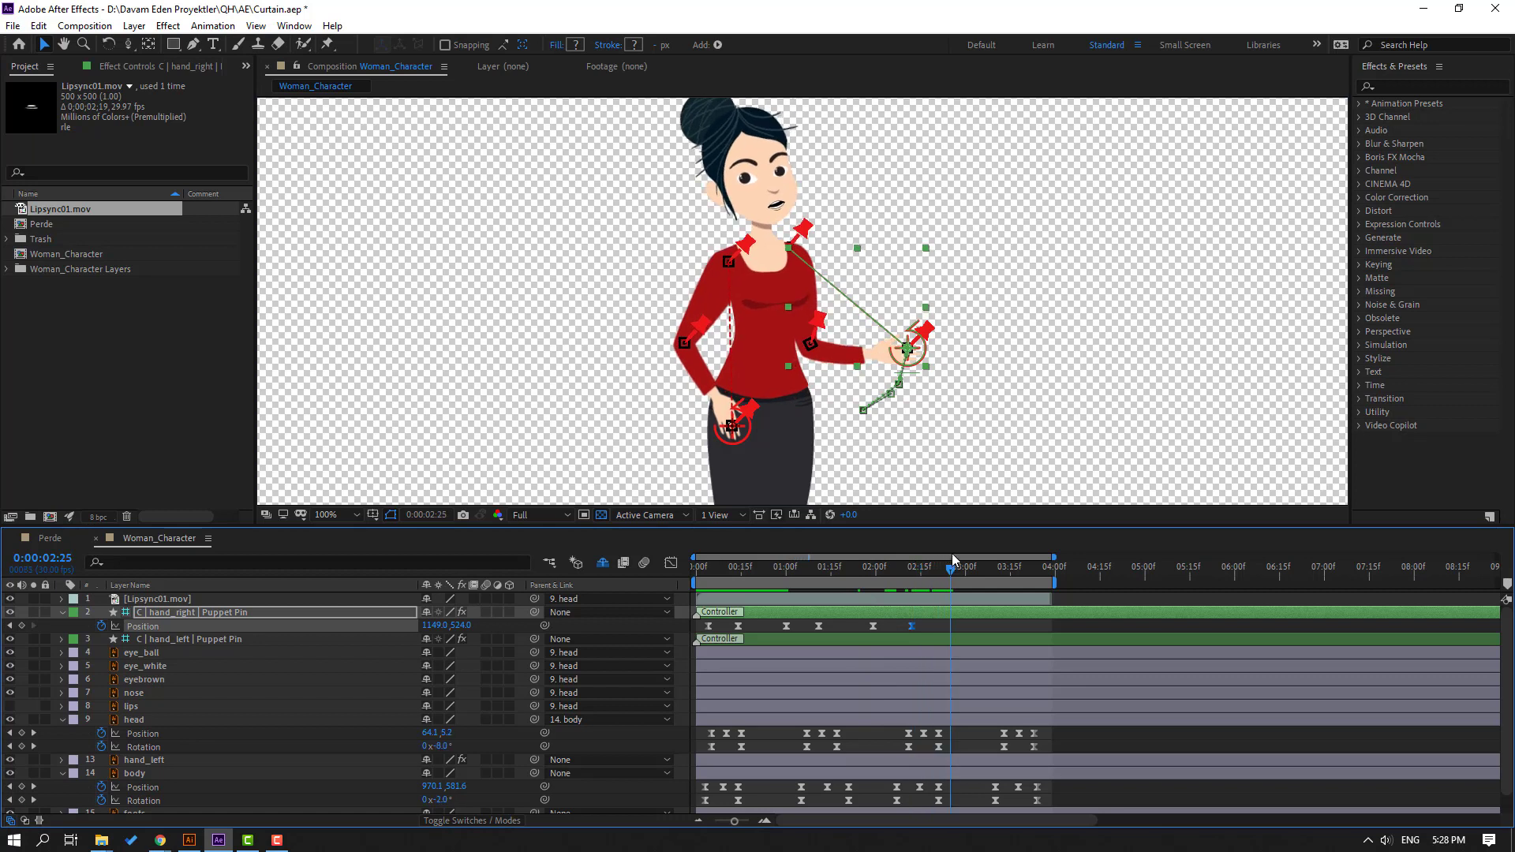
pyautogui.moveTo(907, 348); pyautogui.dragTo(901, 366)
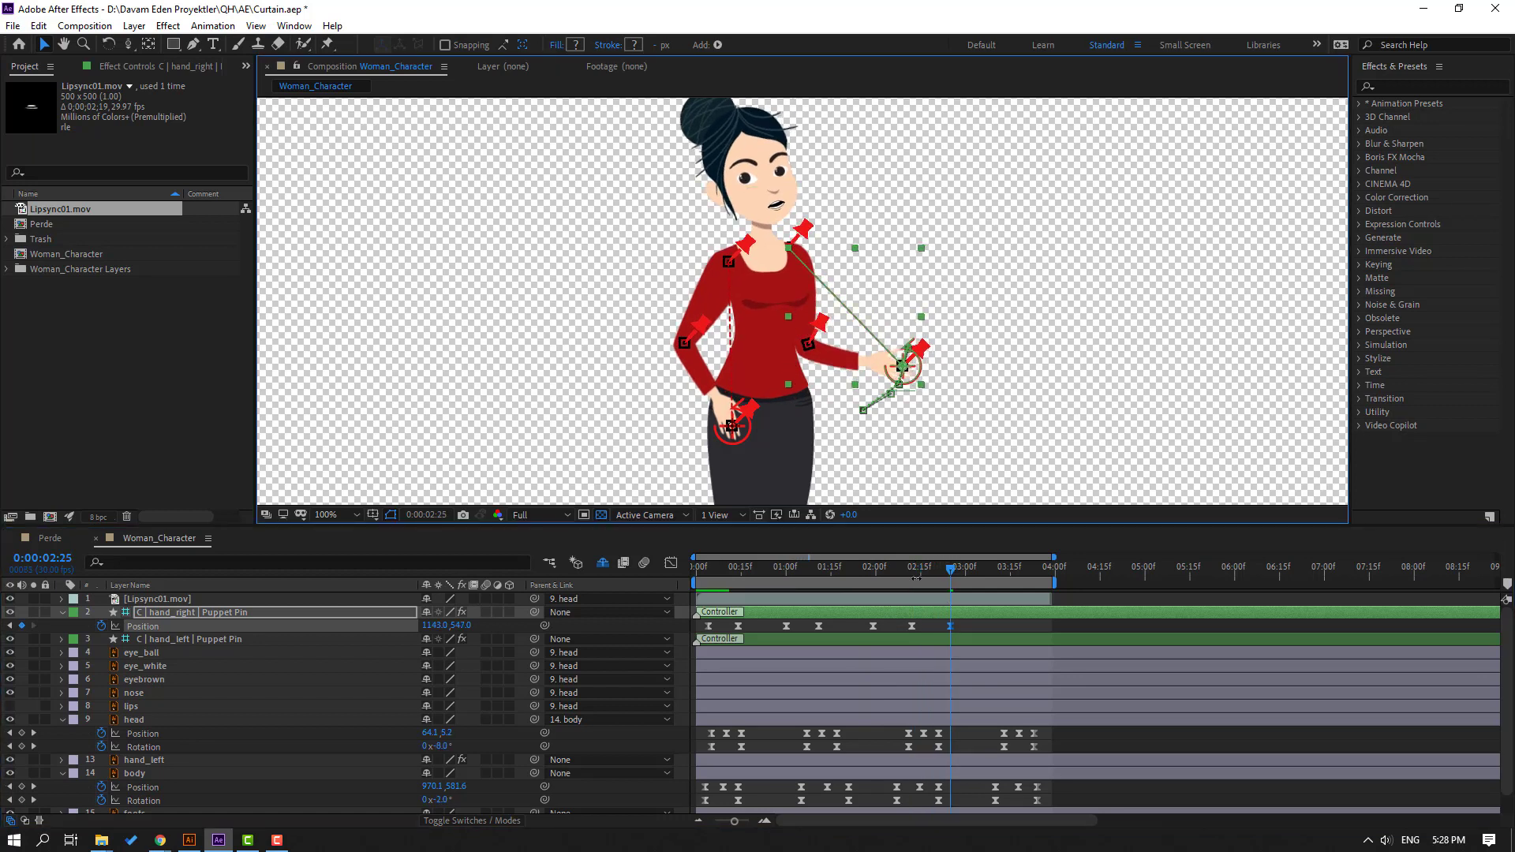
pyautogui.moveTo(878, 568); pyautogui.dragTo(953, 568)
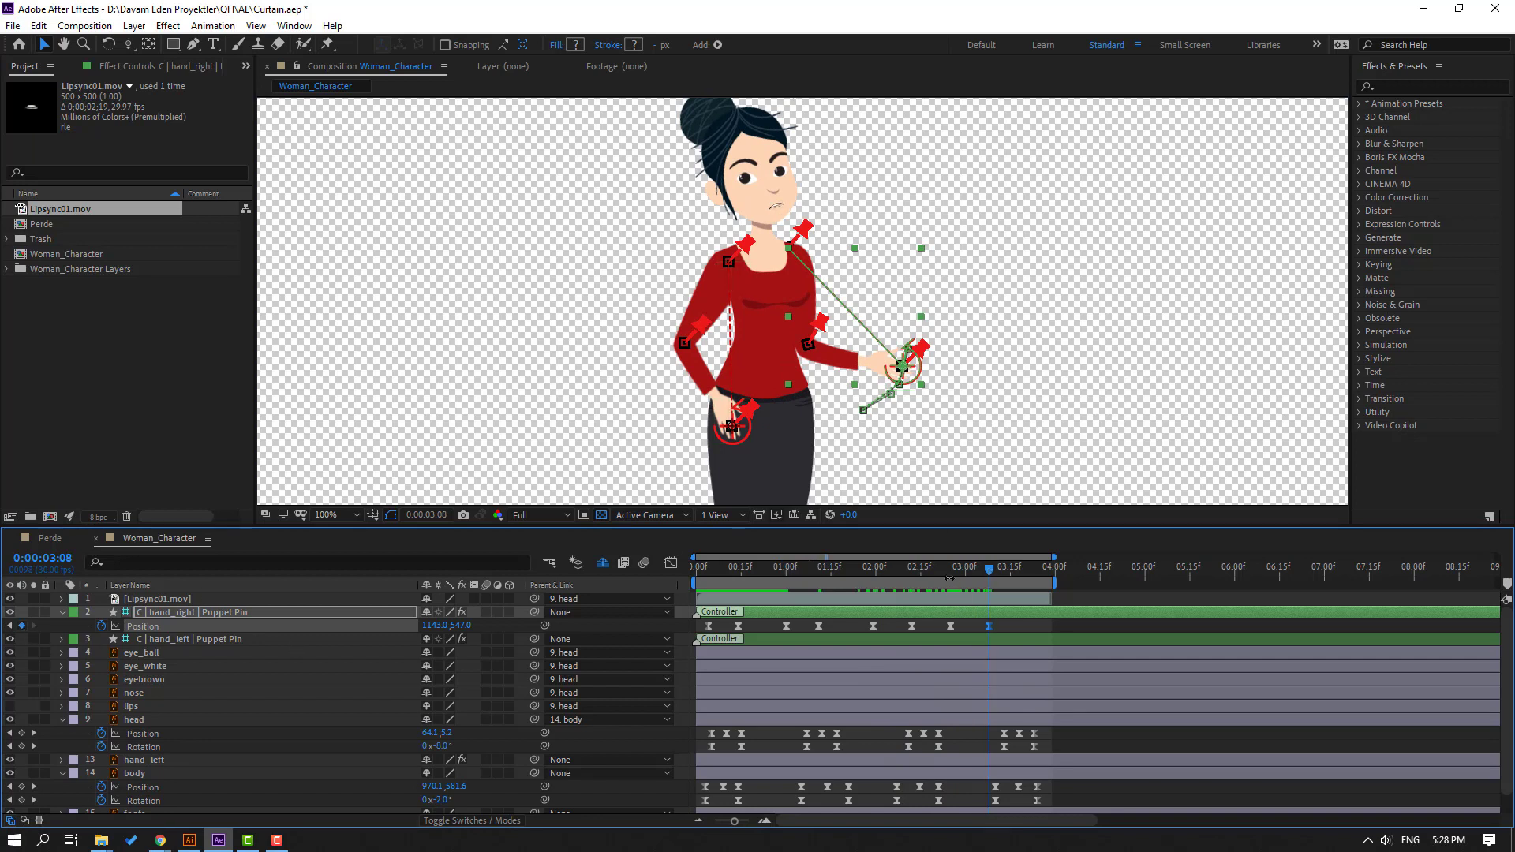
# Copy the hand_right controller's first position keyframe to 0:00:03:21 and play back the animation
pyautogui.moveTo(1008, 571); pyautogui.dragTo(1029, 574)
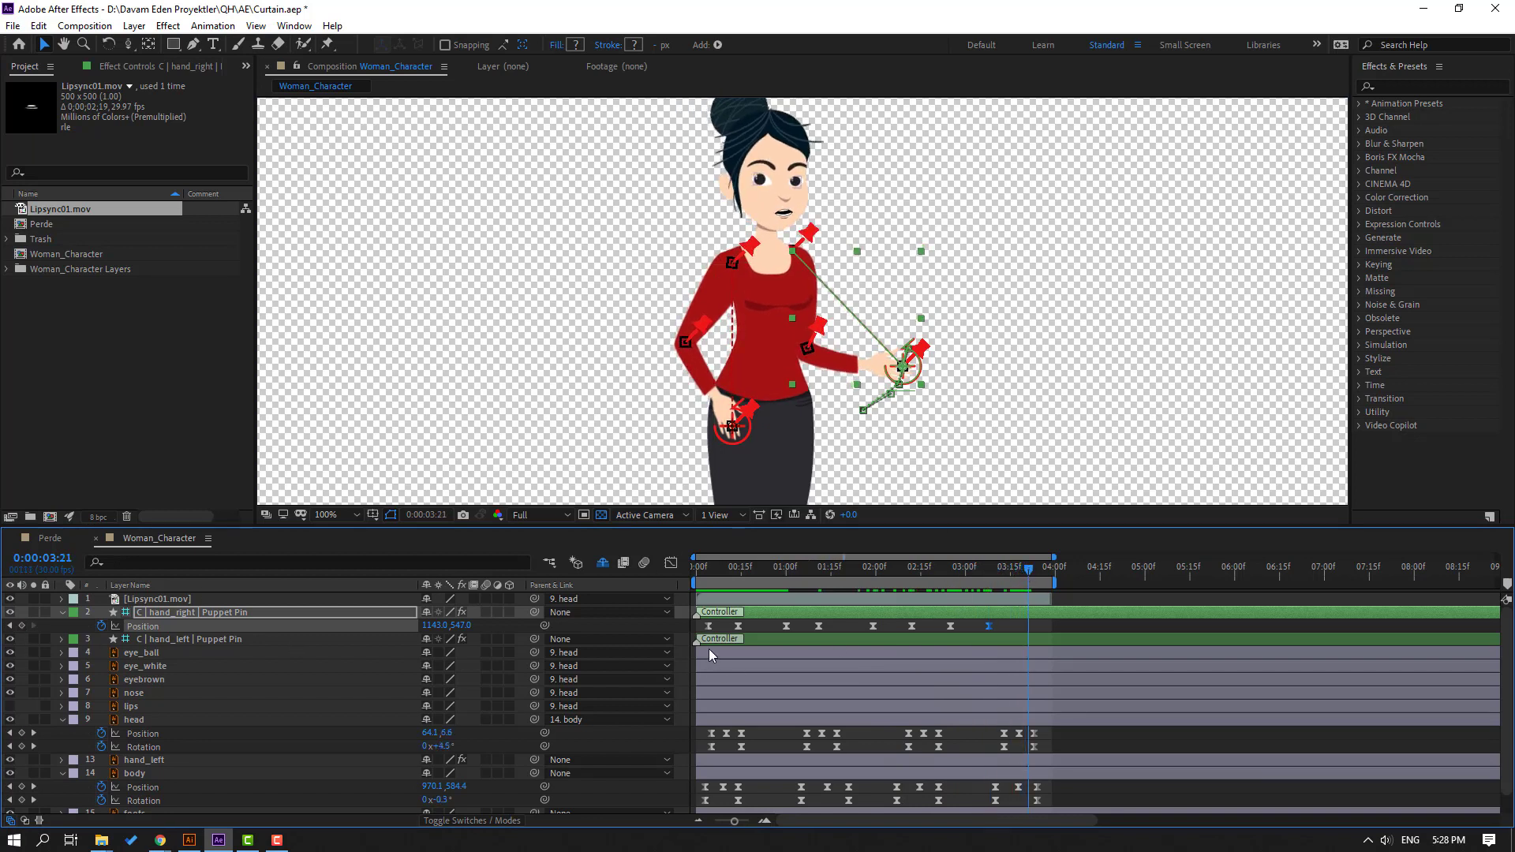
pyautogui.click(709, 625)
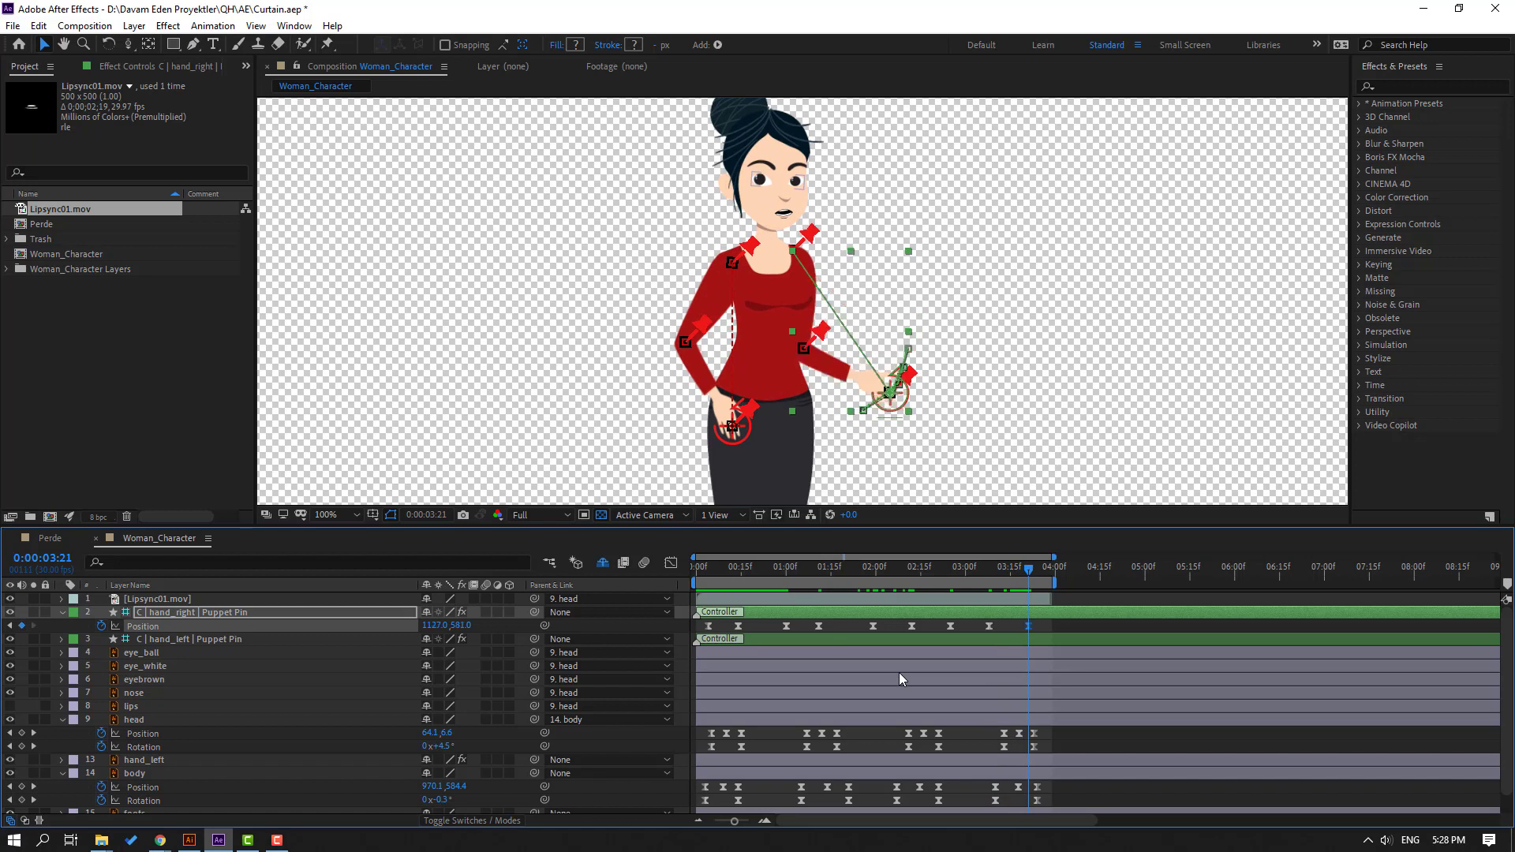
pyautogui.hotkey('ctrl', 'v')
pyautogui.press('space')
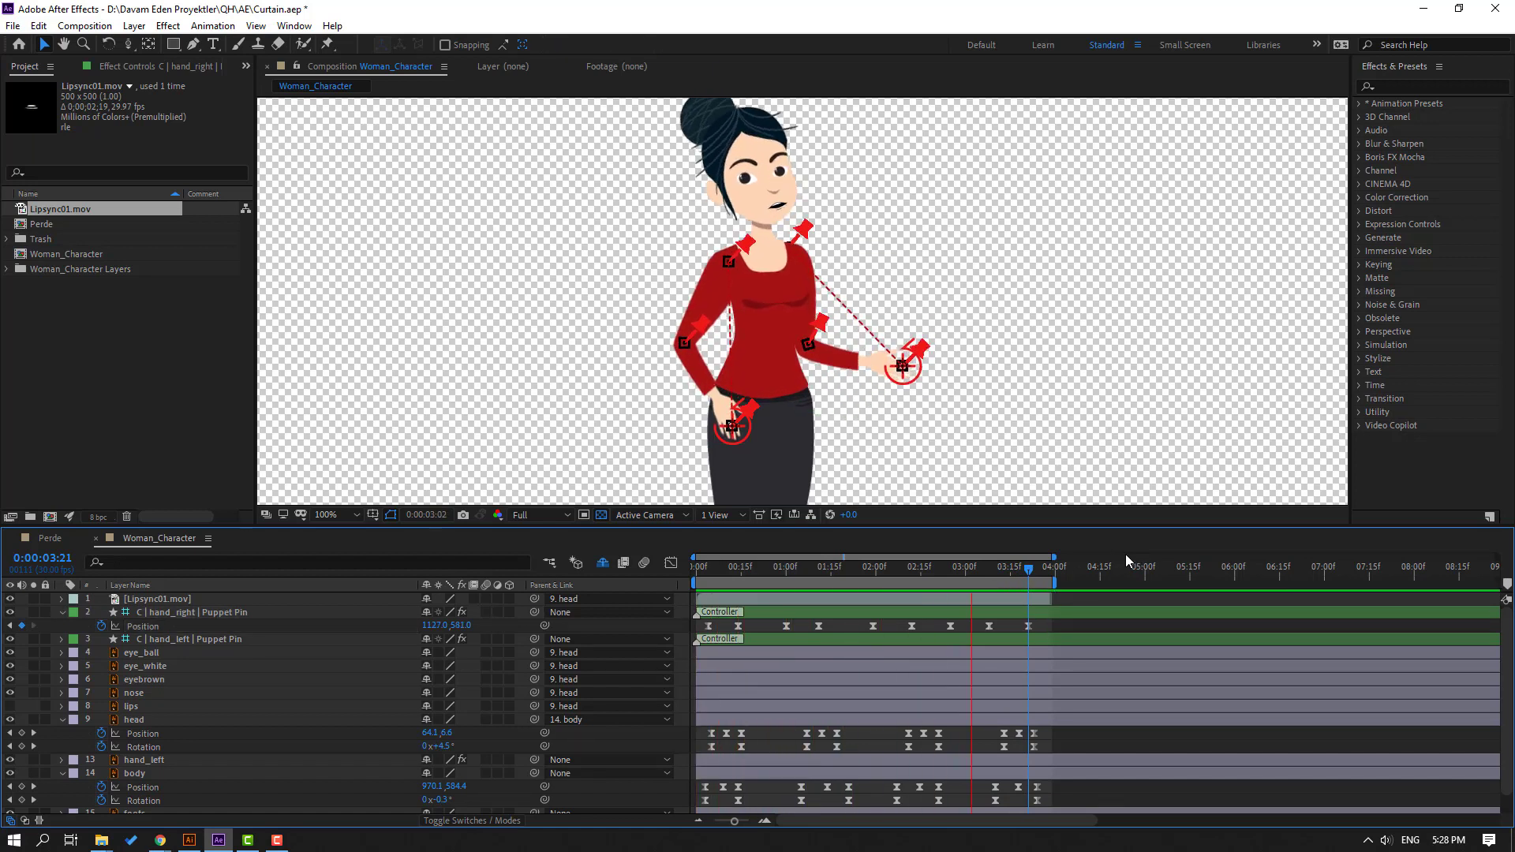
# Reveal the hand_left puppet pin controller's position and keyframe it at 0:00:00:05
pyautogui.click(884, 566)
pyautogui.moveTo(818, 566); pyautogui.dragTo(713, 574)
pyautogui.click(732, 426)
pyautogui.hotkey('alt', 'shift', 'p')
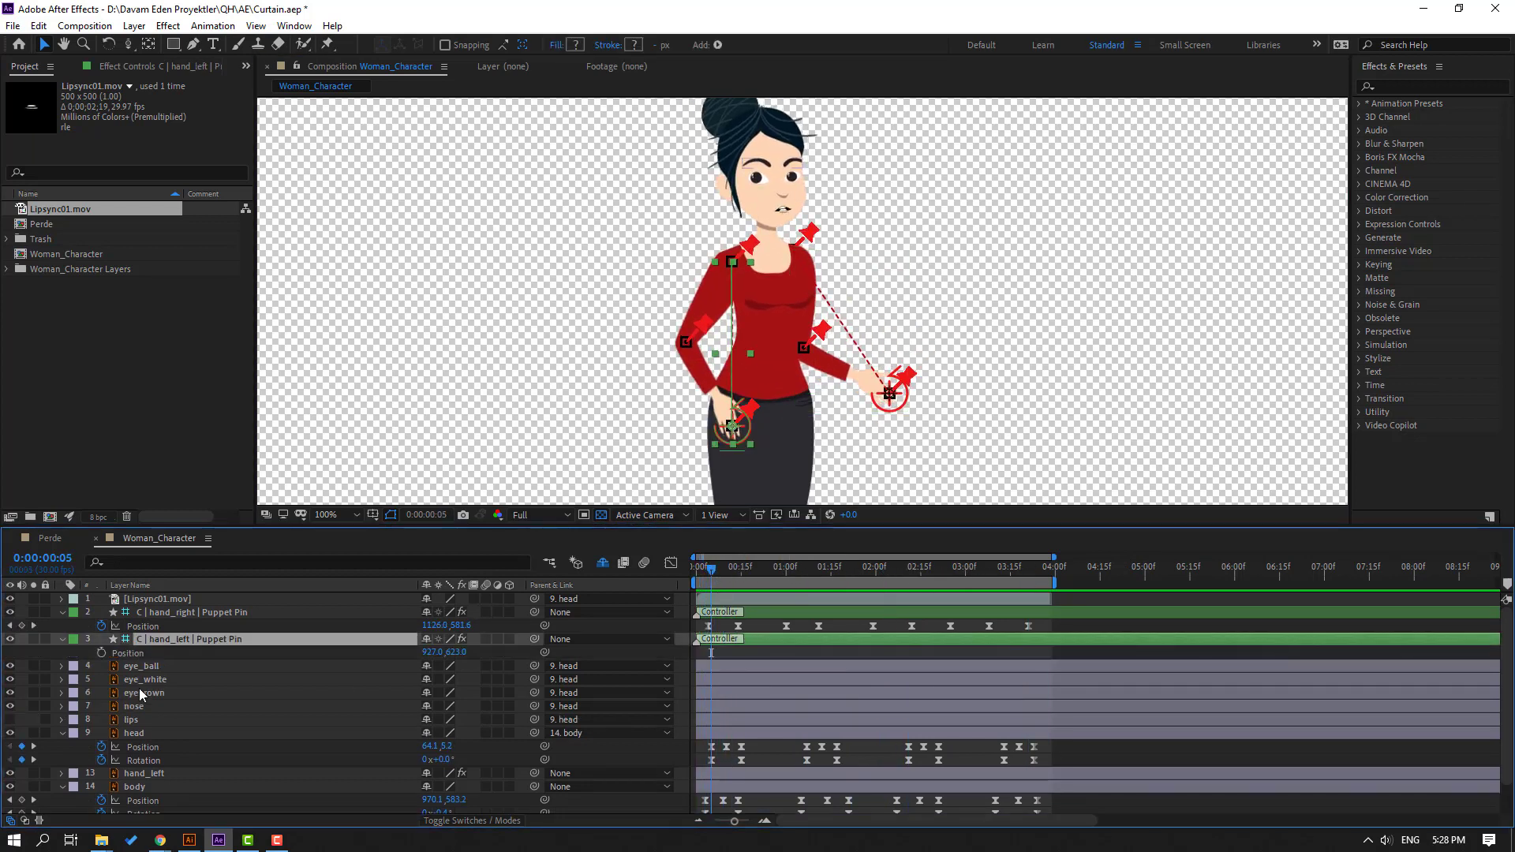
pyautogui.click(135, 652)
# Move the hand_left controller to about 908, 630 a few frames on and hold it with a keyframe at 0:00:00:22
pyautogui.moveTo(713, 573); pyautogui.dragTo(739, 575)
pyautogui.moveTo(750, 429); pyautogui.dragTo(733, 432)
pyautogui.moveTo(714, 574); pyautogui.dragTo(752, 573)
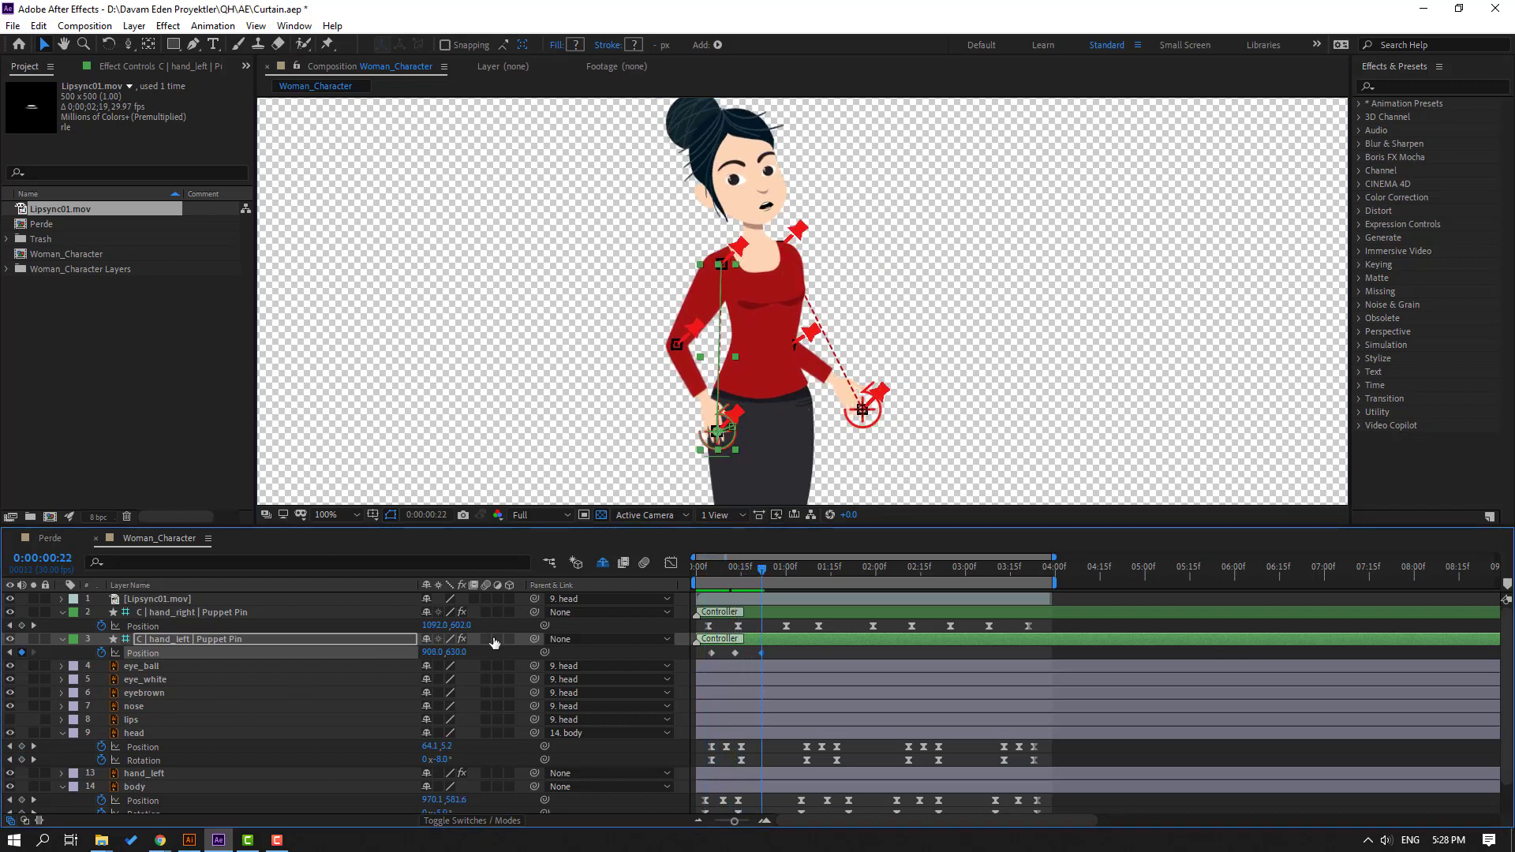
# Move the hand_left controller to about 920, 625 at 0:00:01:04 and hold it with a keyframe at 0:00:01:29
pyautogui.moveTo(768, 574); pyautogui.dragTo(801, 574)
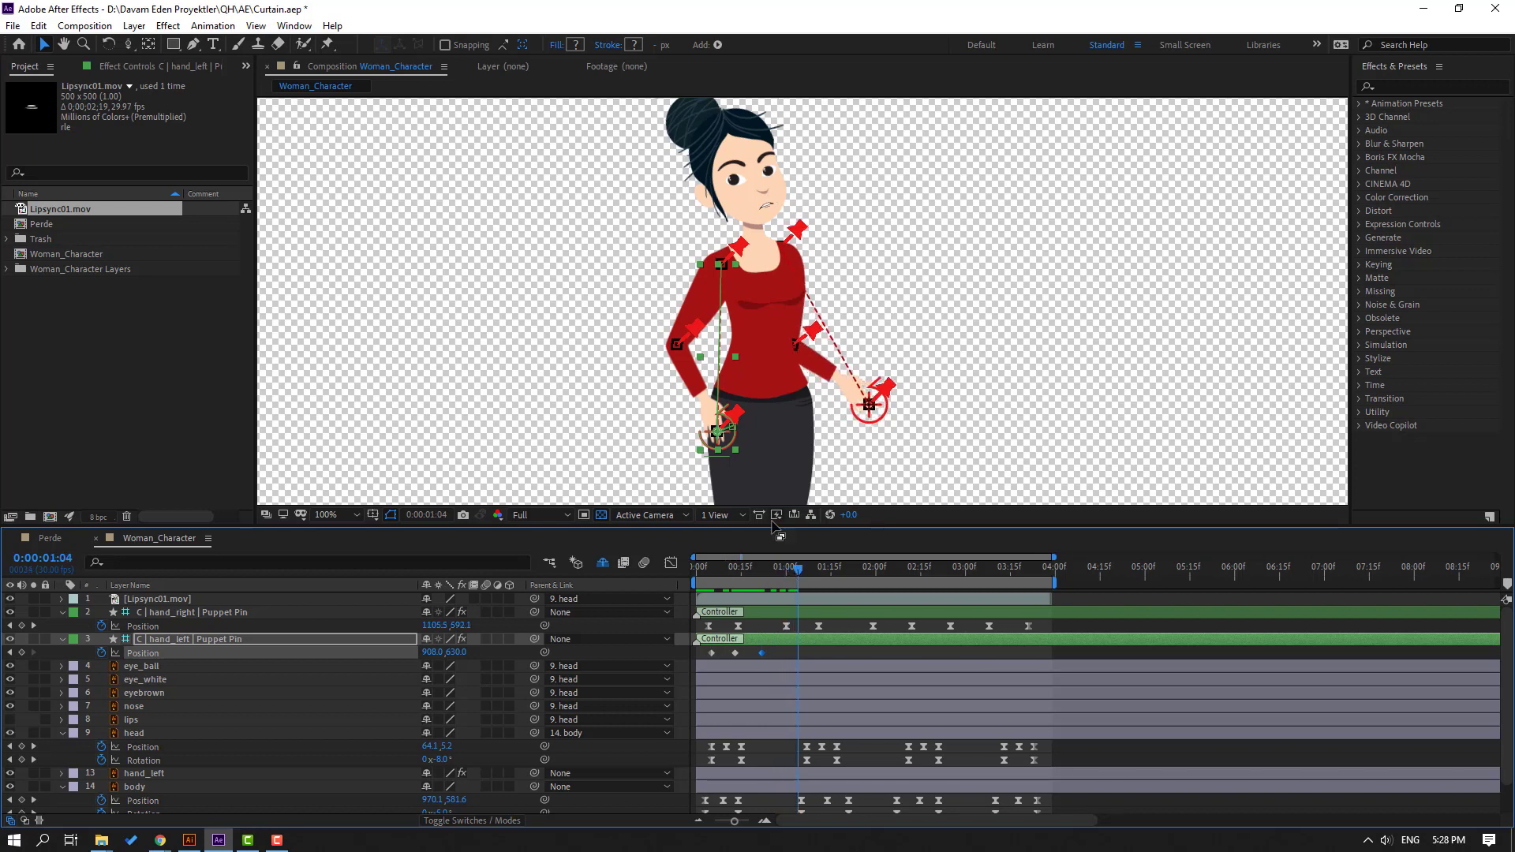
pyautogui.moveTo(729, 443); pyautogui.dragTo(725, 444)
pyautogui.moveTo(742, 561); pyautogui.dragTo(873, 568)
pyautogui.press('pageup')
# Lower the preview resolution to Quarter and move the hand_left controller to about 911, 625 at 0:00:02:10
pyautogui.click(539, 514)
pyautogui.click(540, 604)
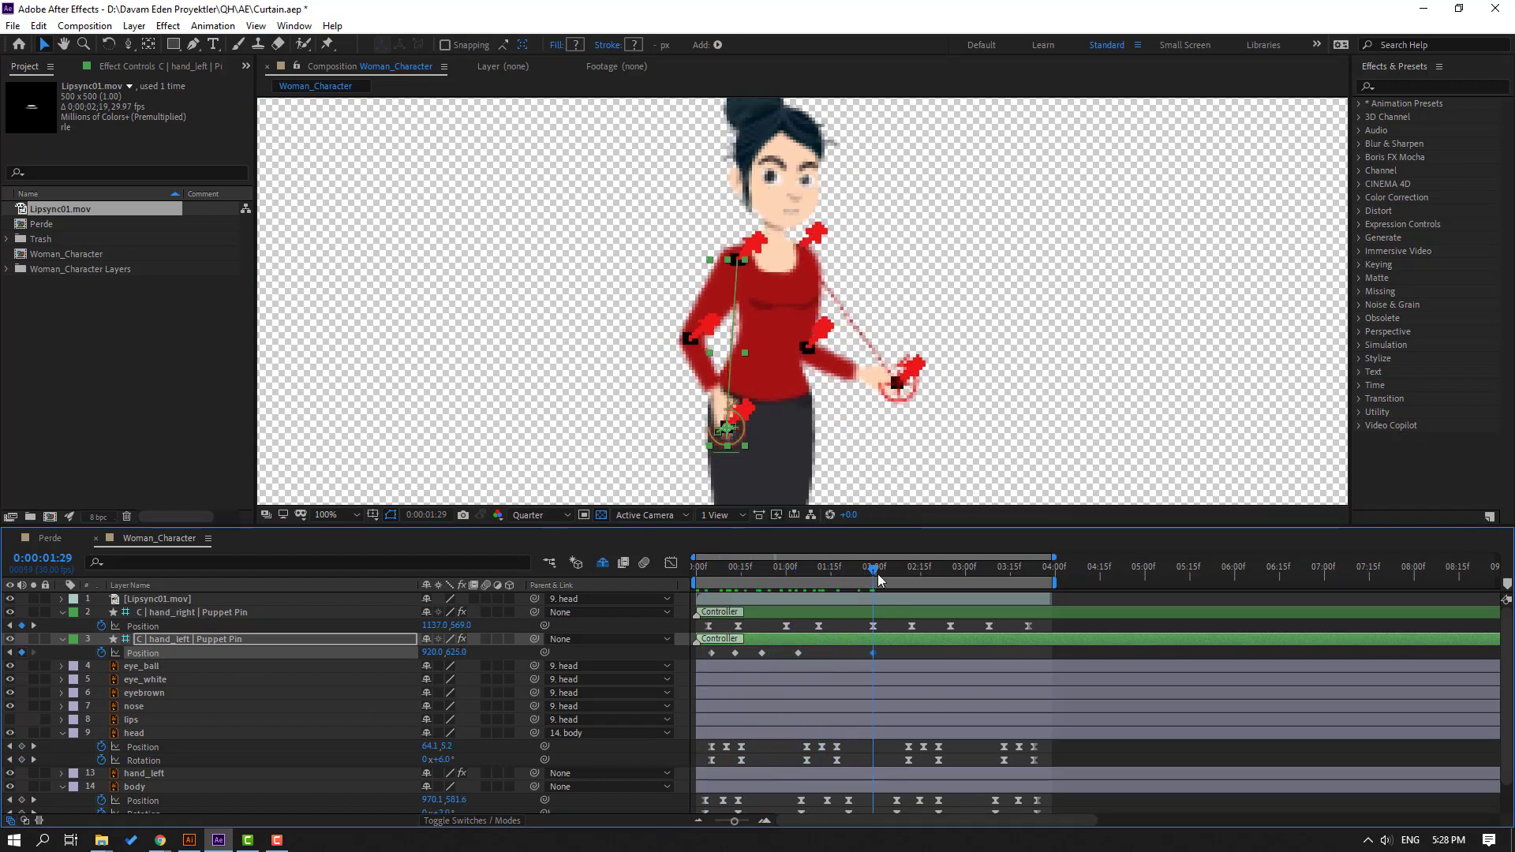
pyautogui.moveTo(897, 574); pyautogui.dragTo(905, 575)
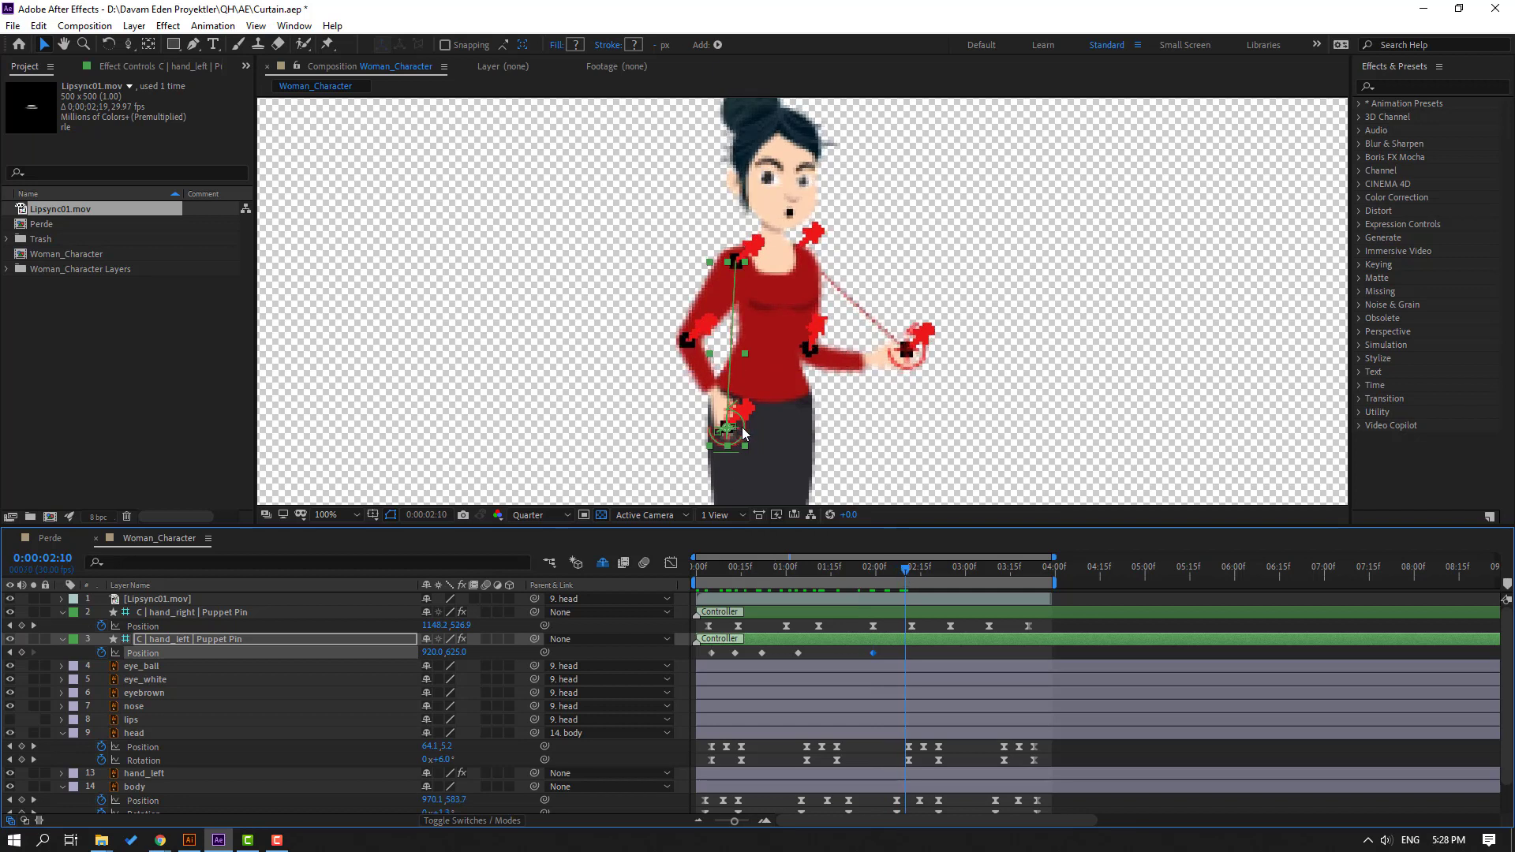
pyautogui.moveTo(742, 433); pyautogui.dragTo(736, 430)
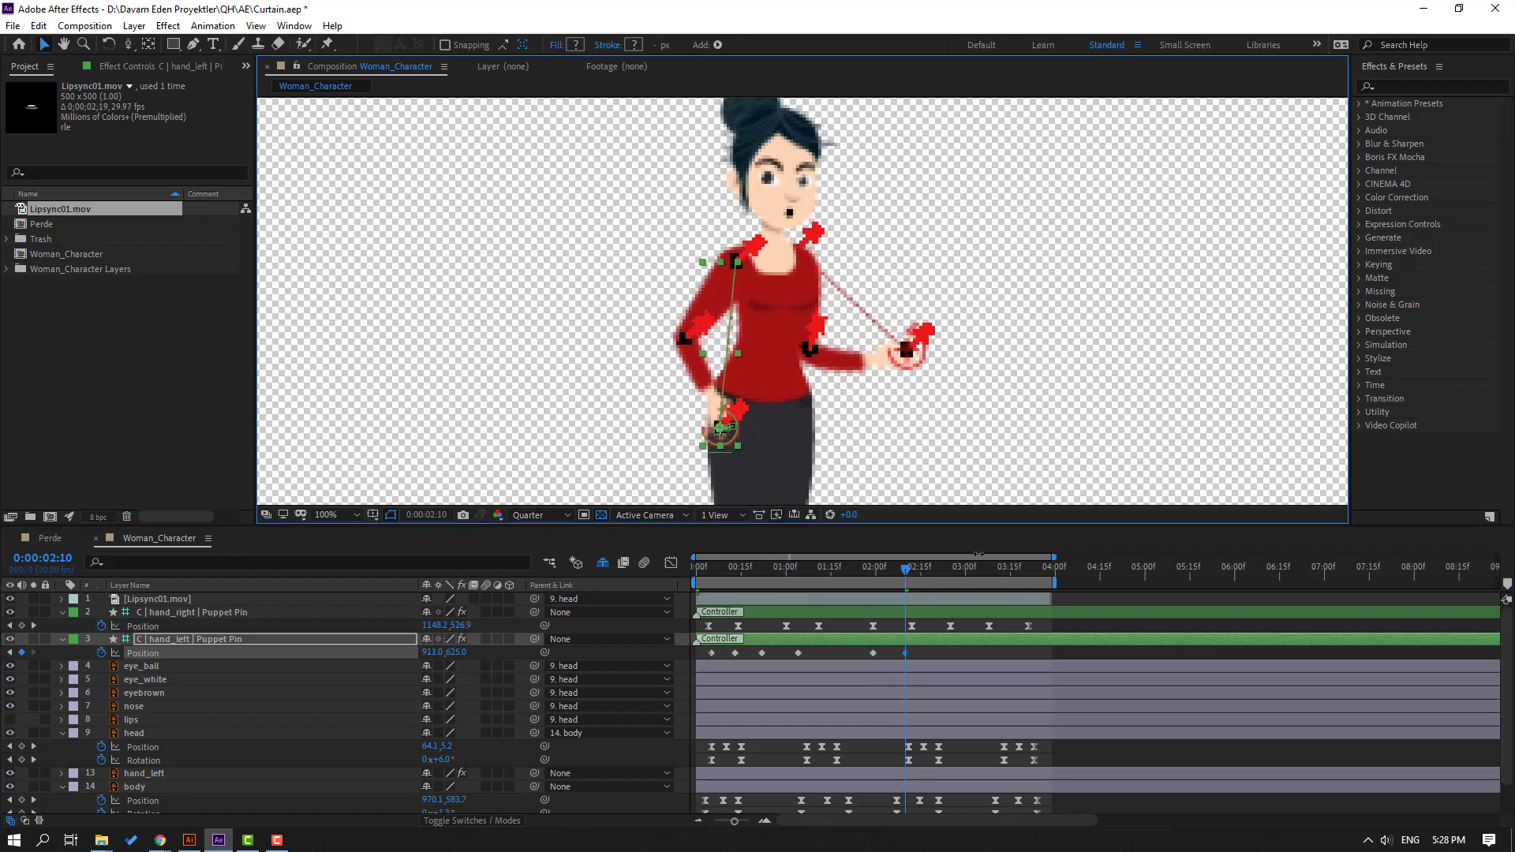
# Hold the hand_left controller's position with a keyframe at 0:00:02:27 and move it to about 941, 615 at 0:00:03:11
pyautogui.click(956, 572)
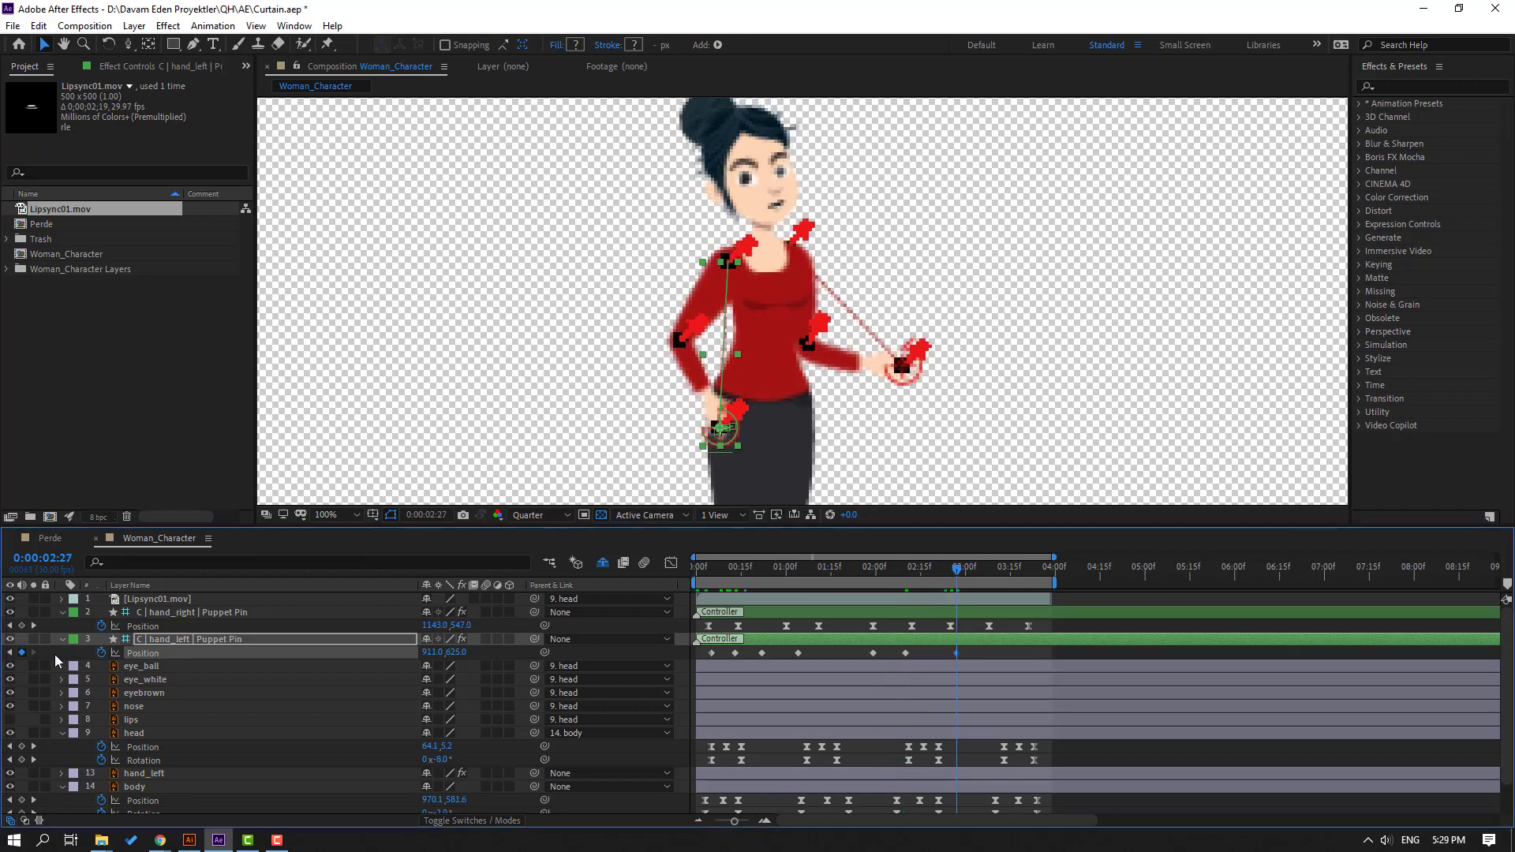
pyautogui.moveTo(966, 572); pyautogui.dragTo(999, 575)
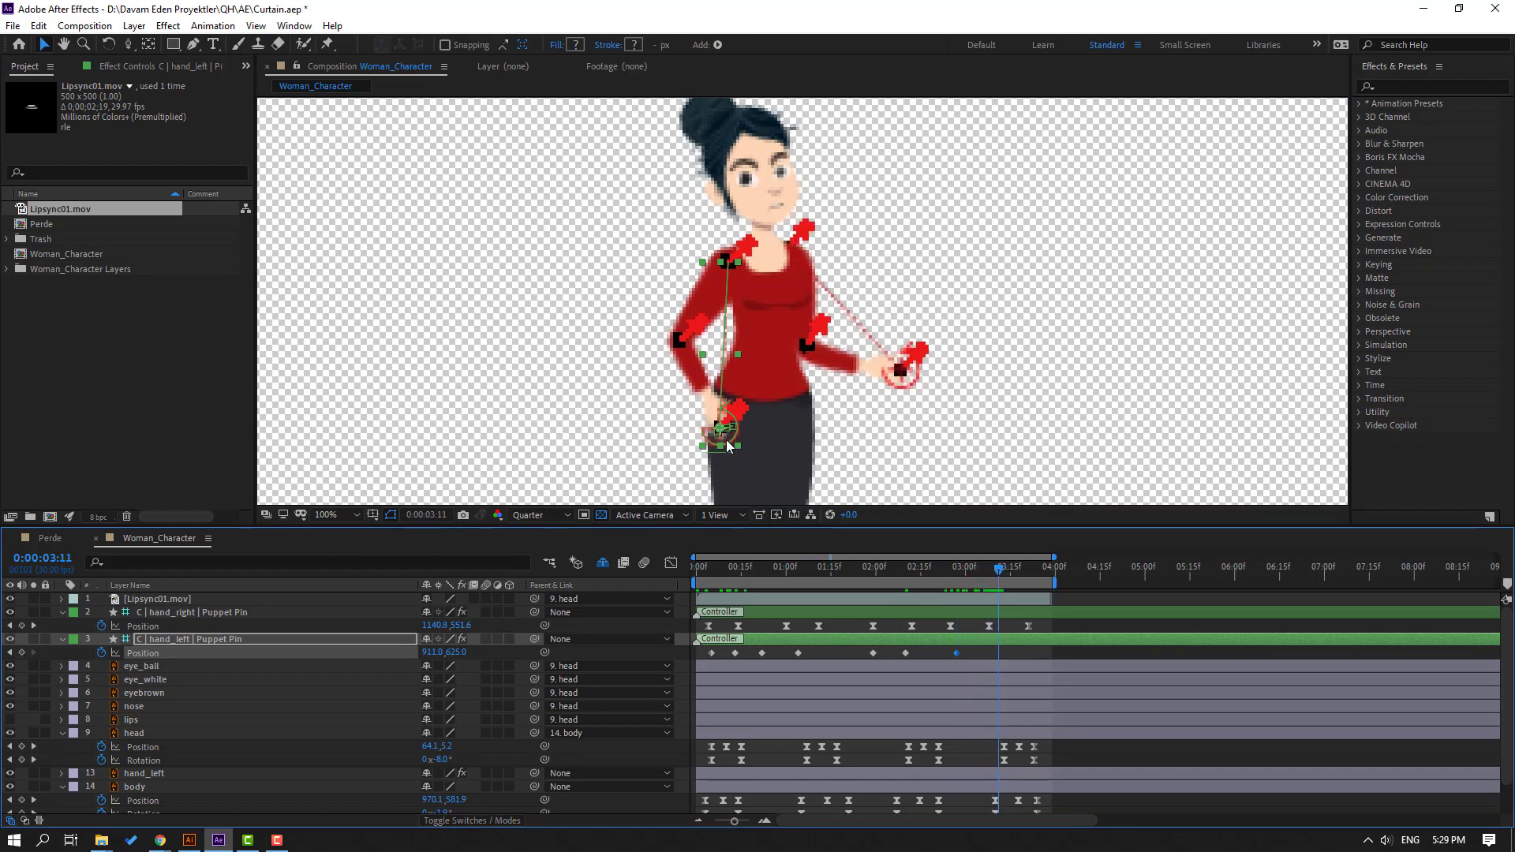
pyautogui.moveTo(726, 445); pyautogui.dragTo(751, 435)
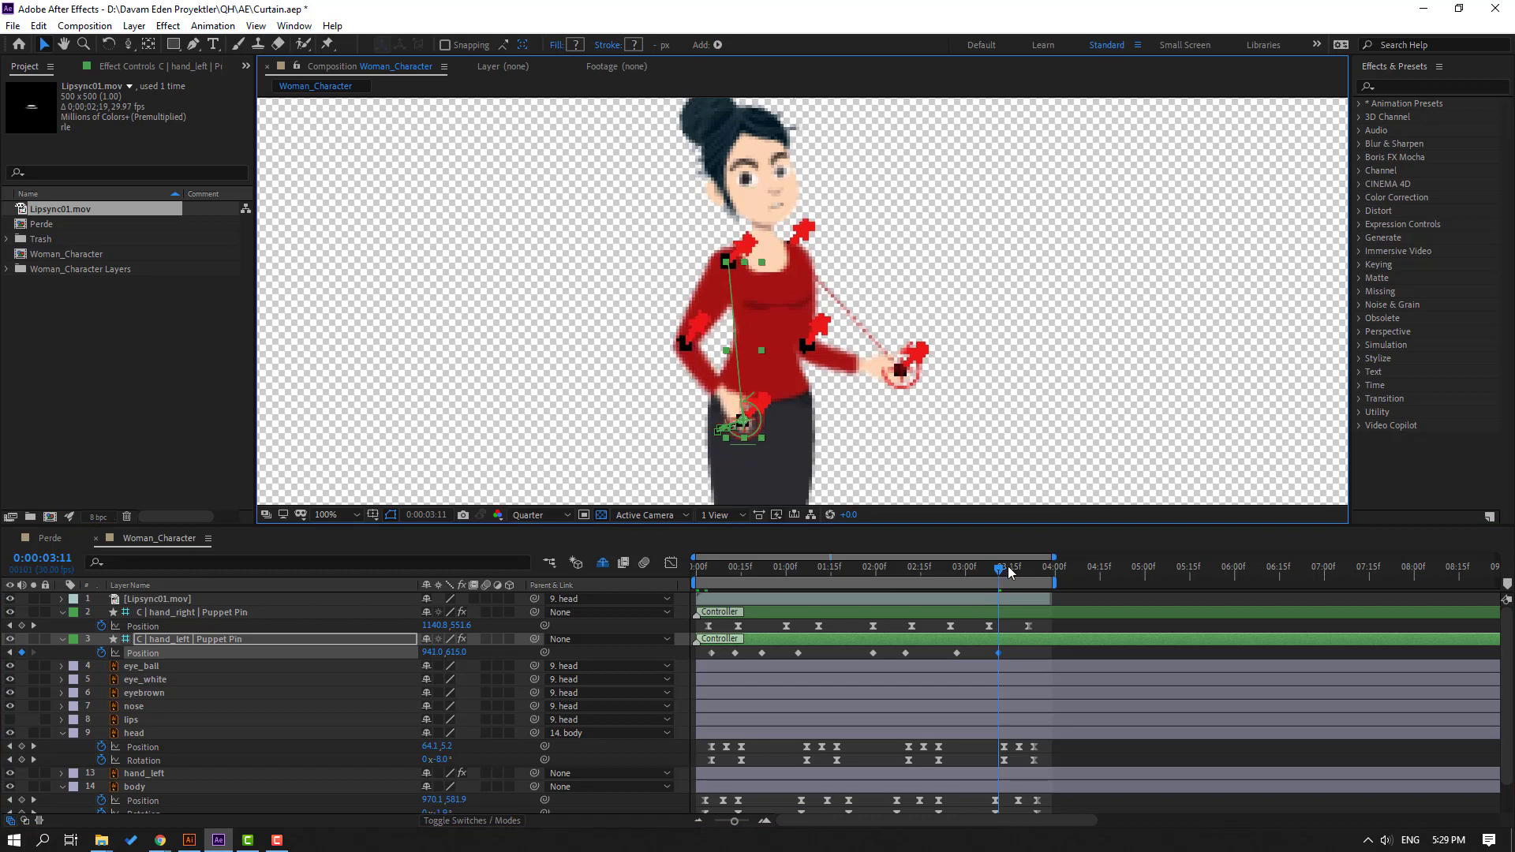
# Hold the hand_left controller briefly with another position keyframe and copy its first position keyframe to 0:00:03:27
pyautogui.moveTo(1010, 571); pyautogui.dragTo(1019, 572)
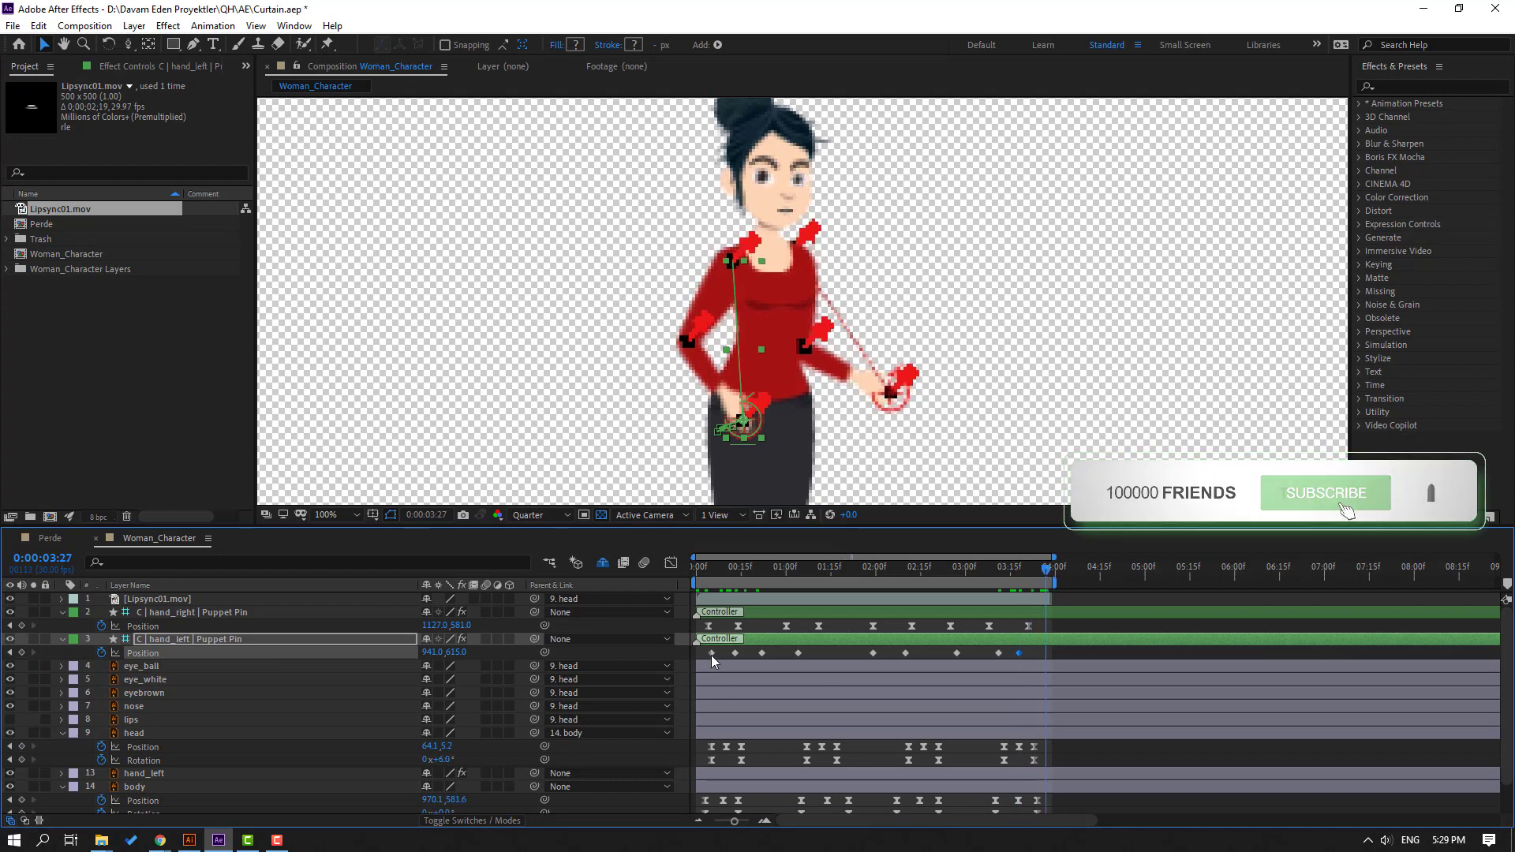
pyautogui.click(712, 653)
pyautogui.hotkey('ctrl', 'v')
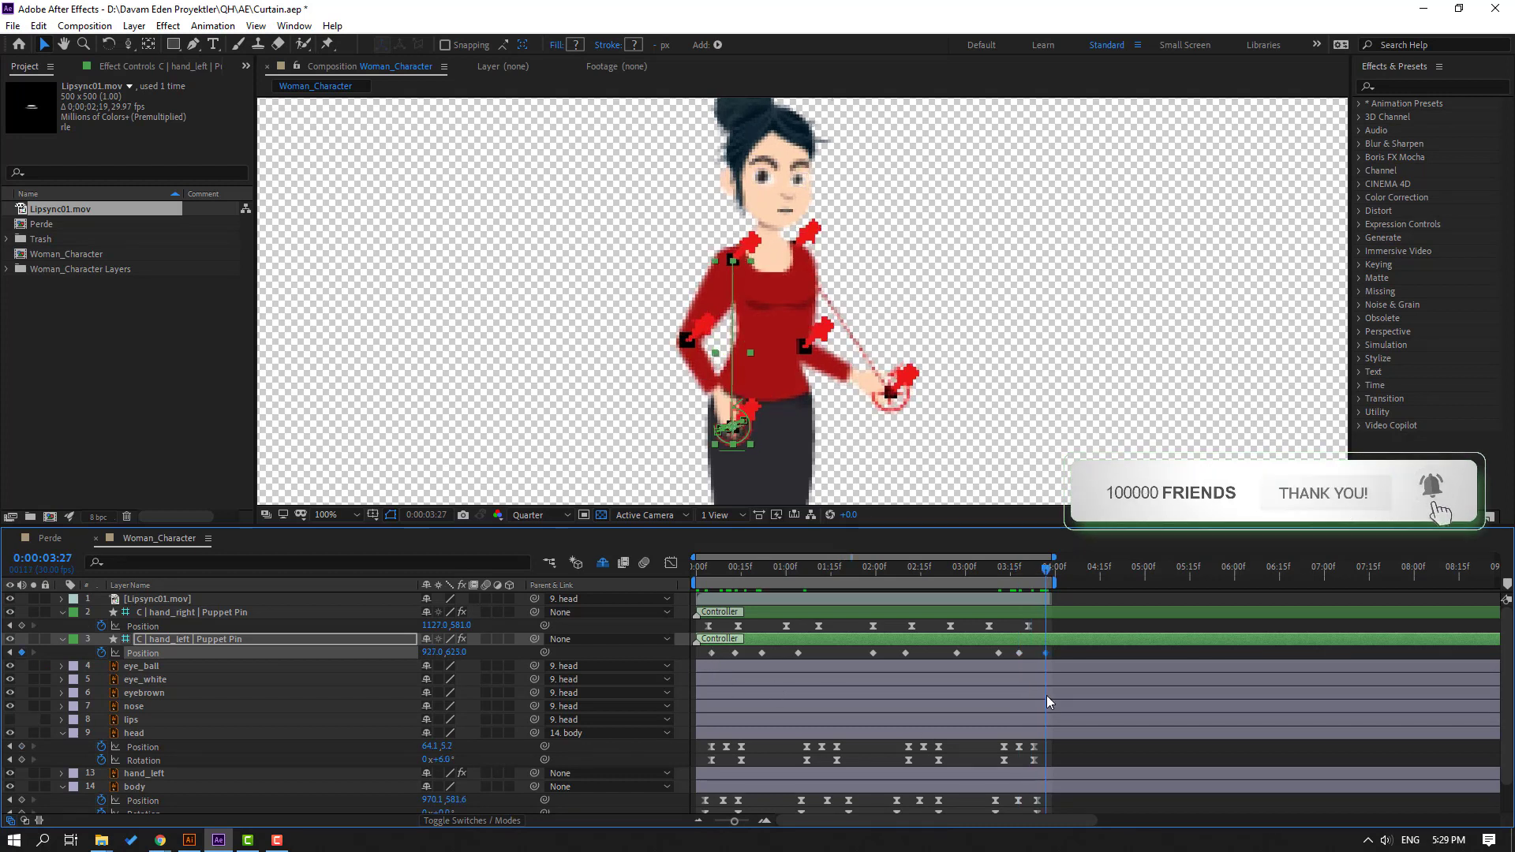
# Apply Easy Ease to all of the hand_left controller's position keyframes
pyautogui.moveTo(1057, 649); pyautogui.dragTo(721, 647)
pyautogui.rightClick(711, 655)
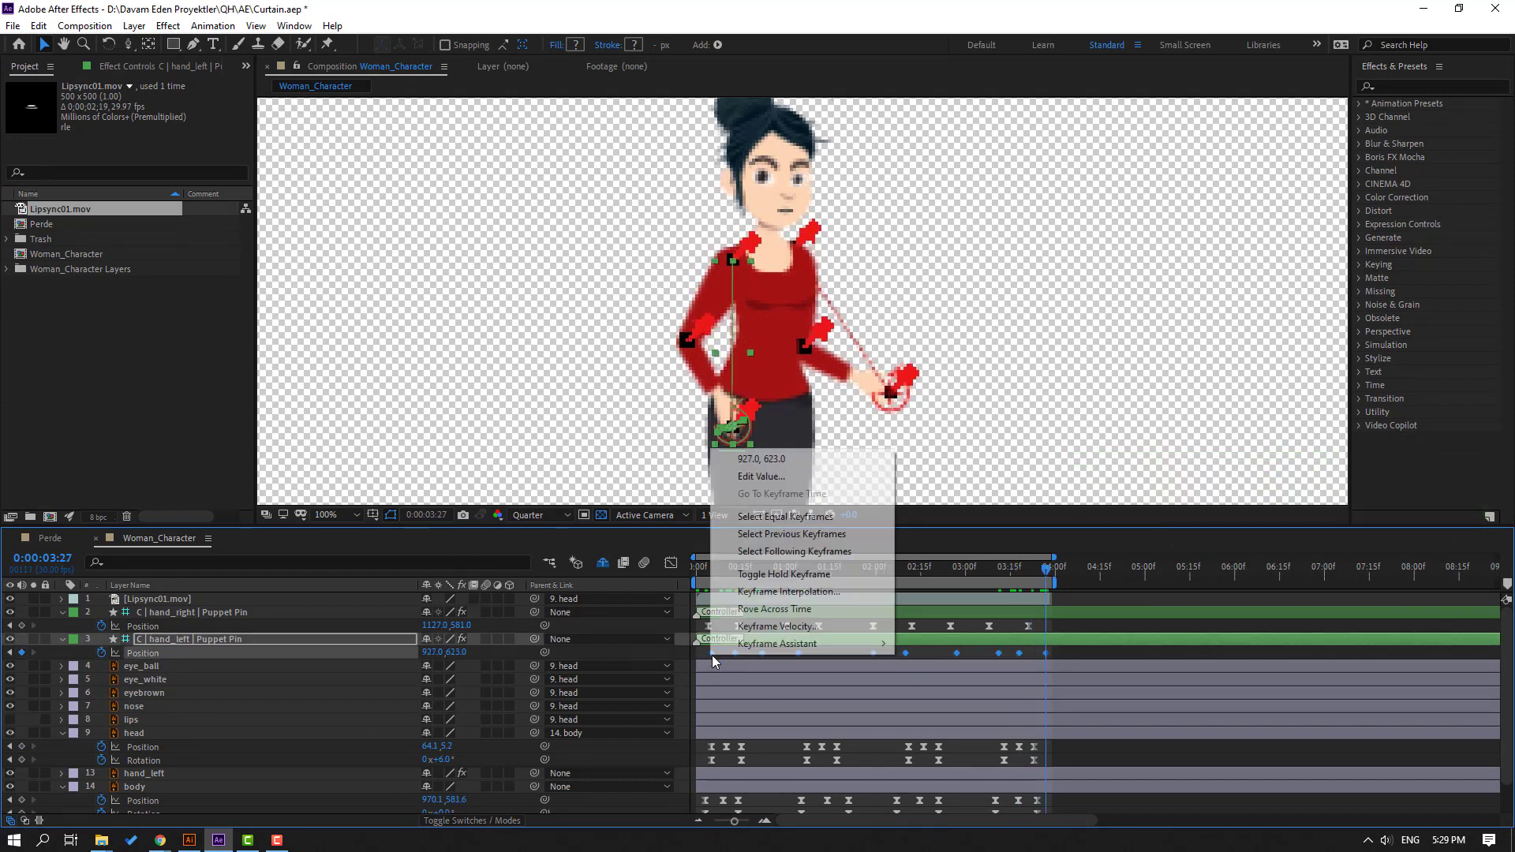
pyautogui.moveTo(777, 643)
pyautogui.click(962, 694)
# Restore the preview resolution to Full, save the project and play back the animation
pyautogui.click(540, 514)
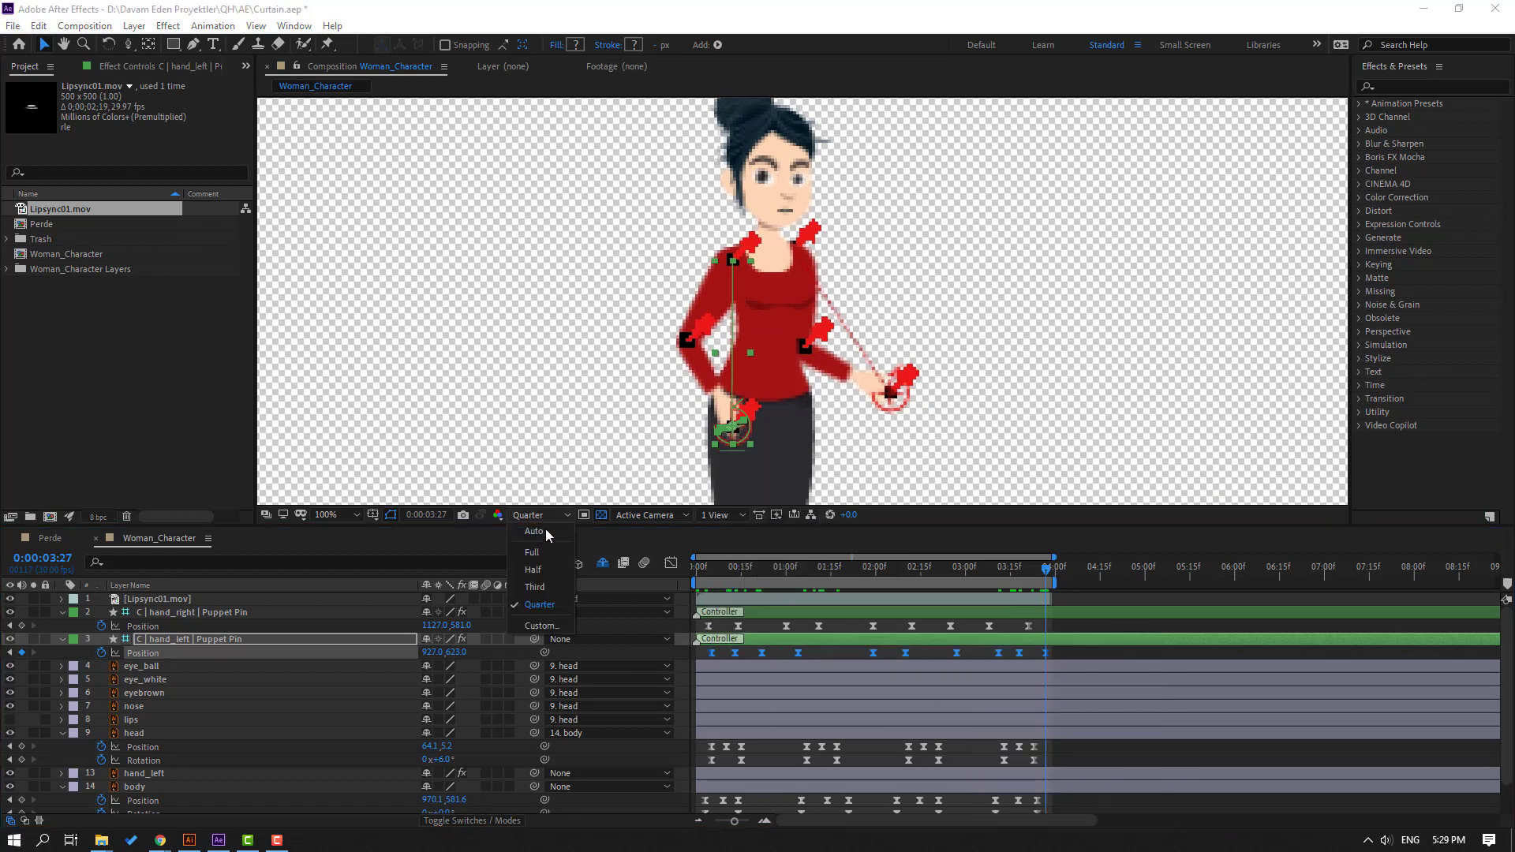
pyautogui.click(544, 546)
pyautogui.click(1120, 628)
pyautogui.hotkey('ctrl', 's')
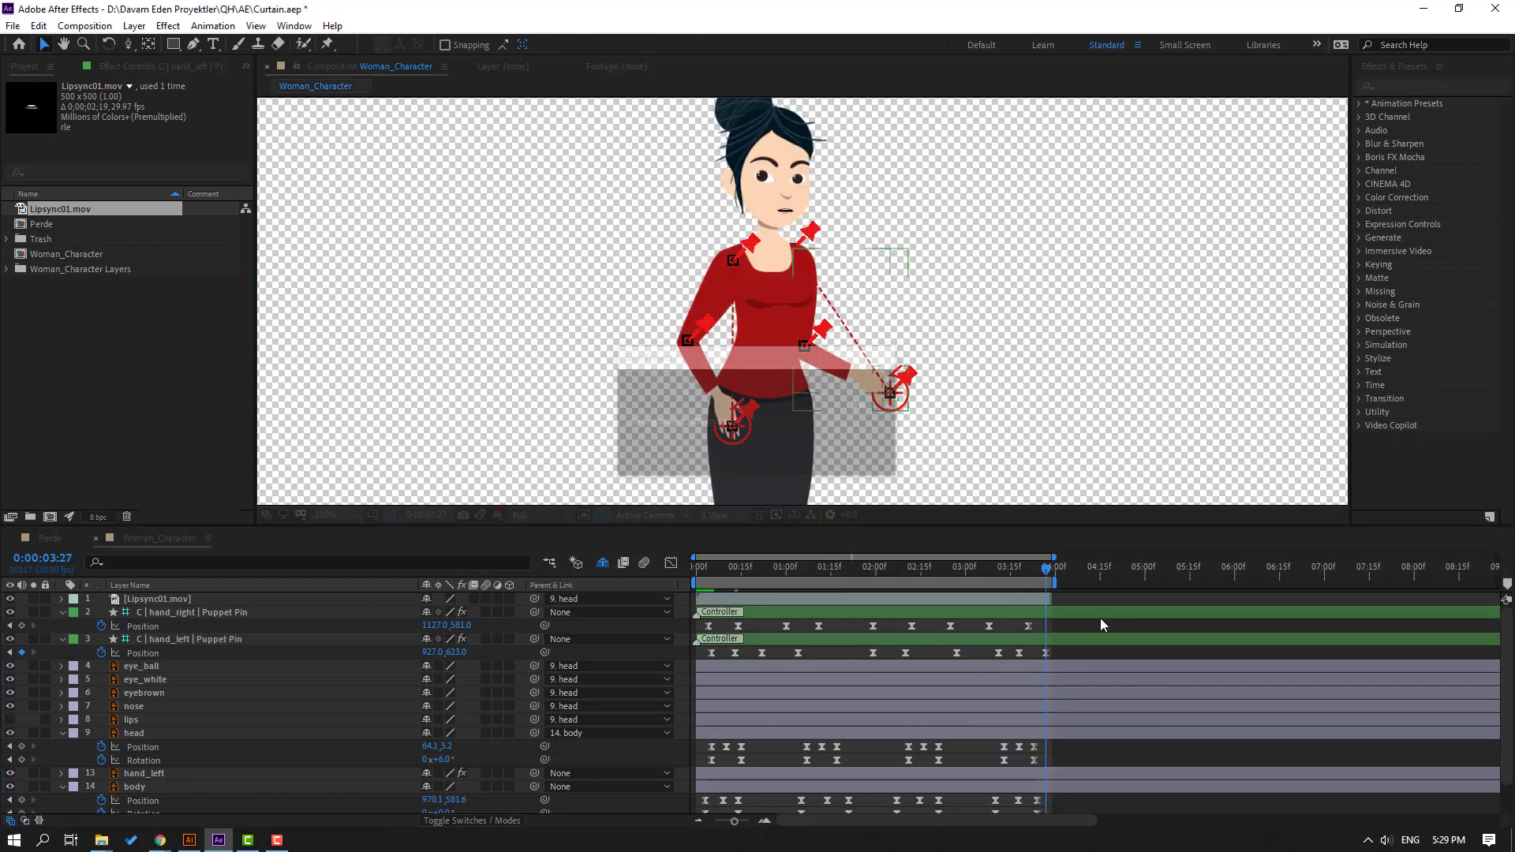
pyautogui.press('space')
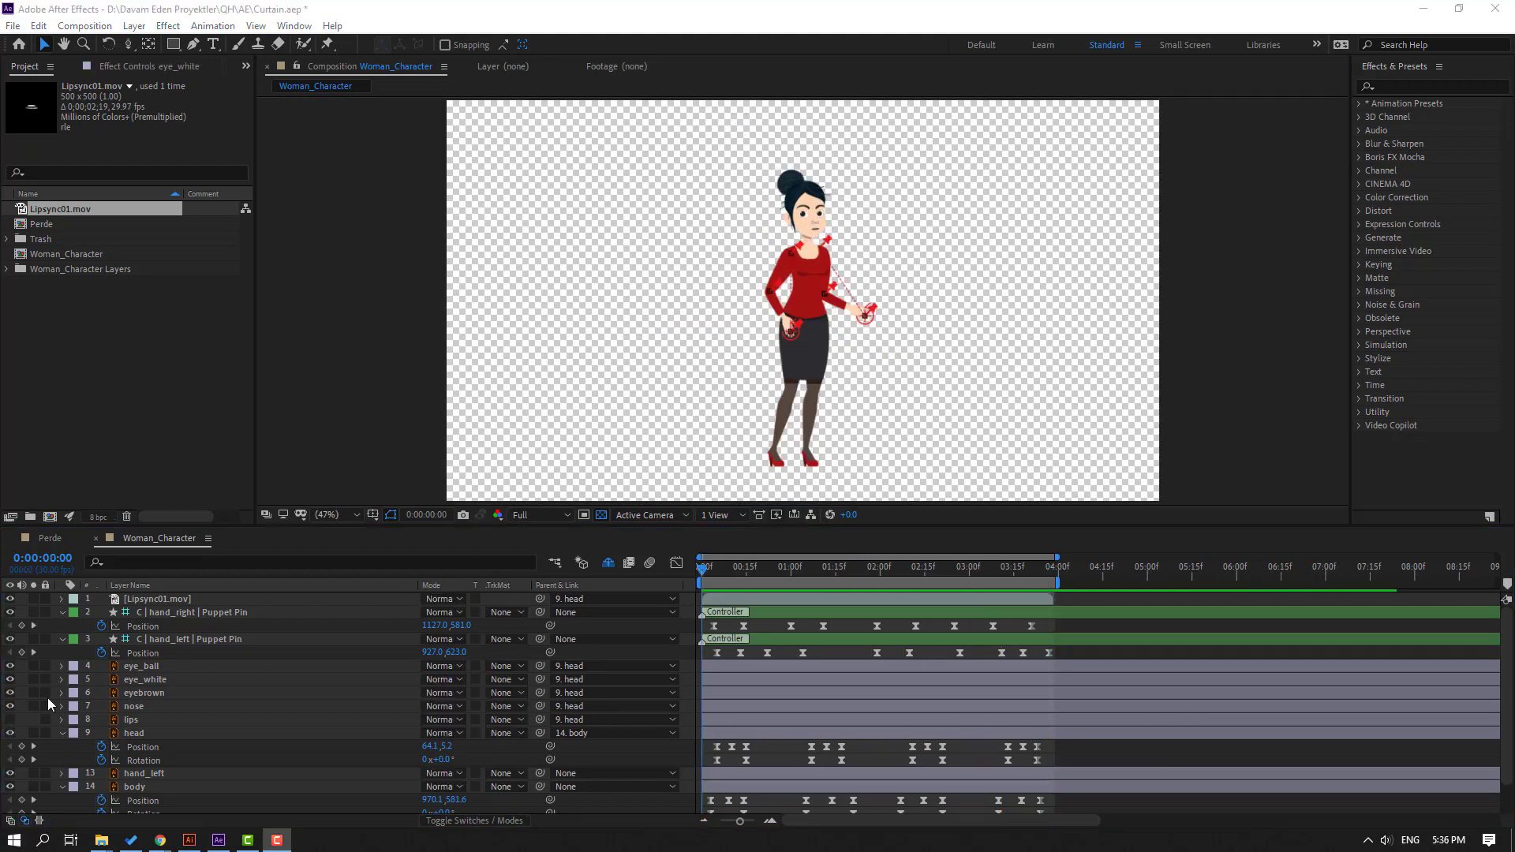
# Duplicate the eye_white layer and place the eye_ball layer directly below the duplicate
pyautogui.click(155, 680)
pyautogui.scroll(3, 801, 335)
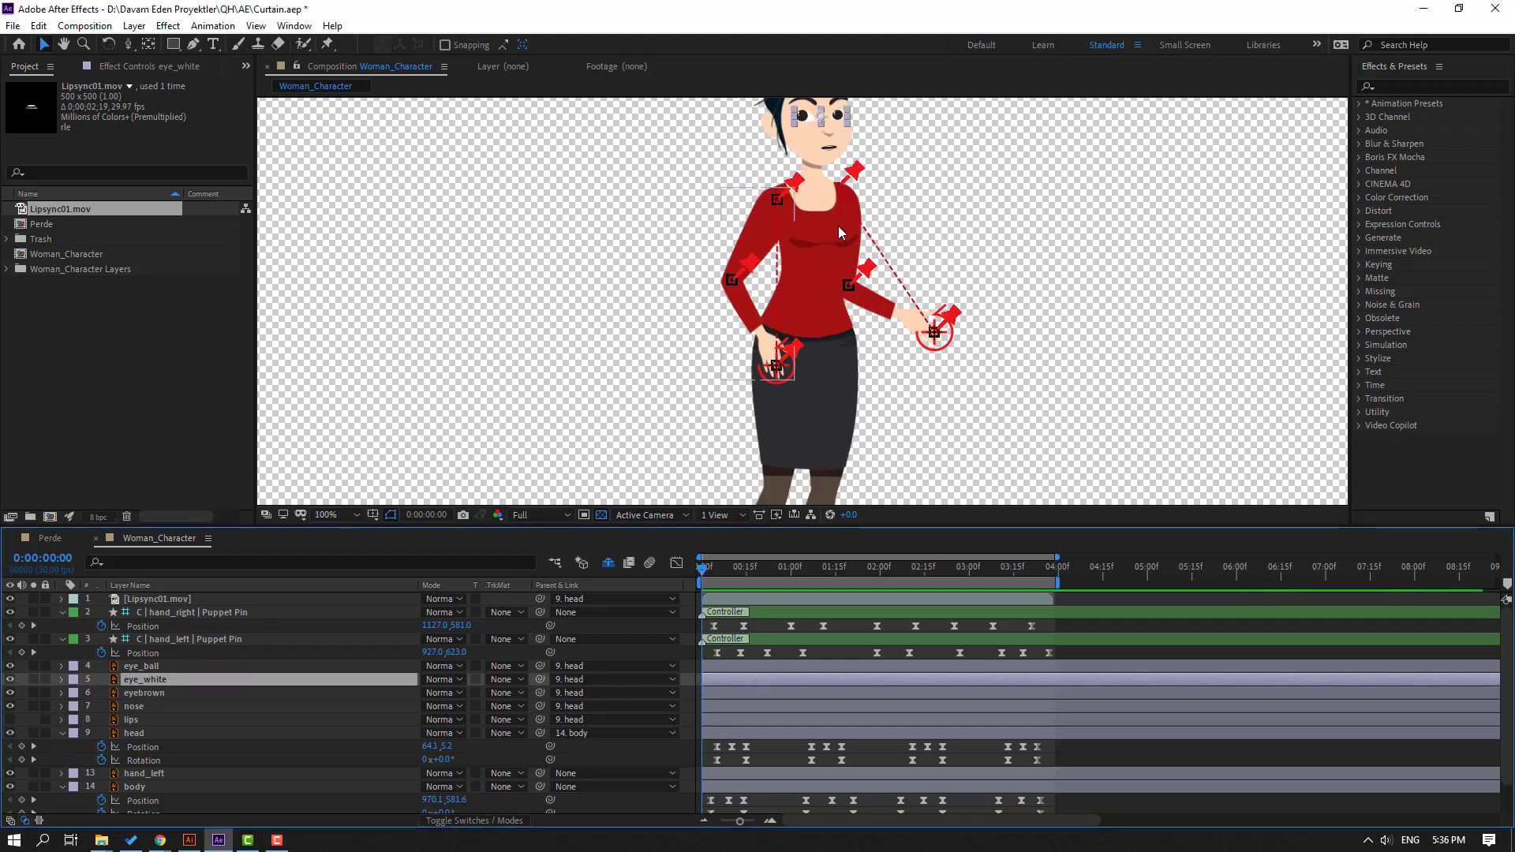
pyautogui.scroll(2, 801, 335)
pyautogui.hotkey('ctrl', 'd')
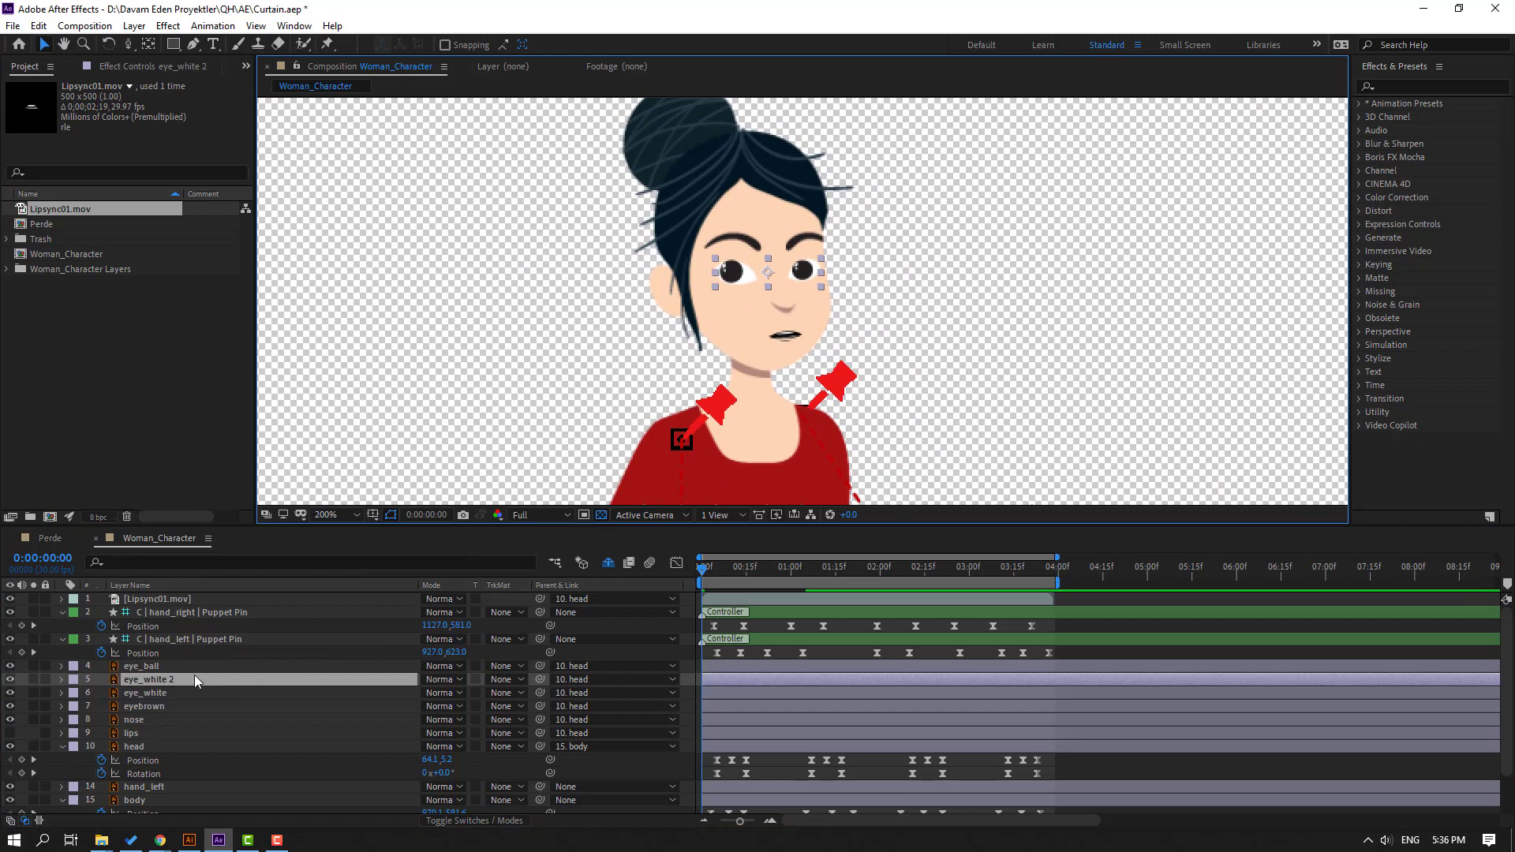
pyautogui.click(141, 666)
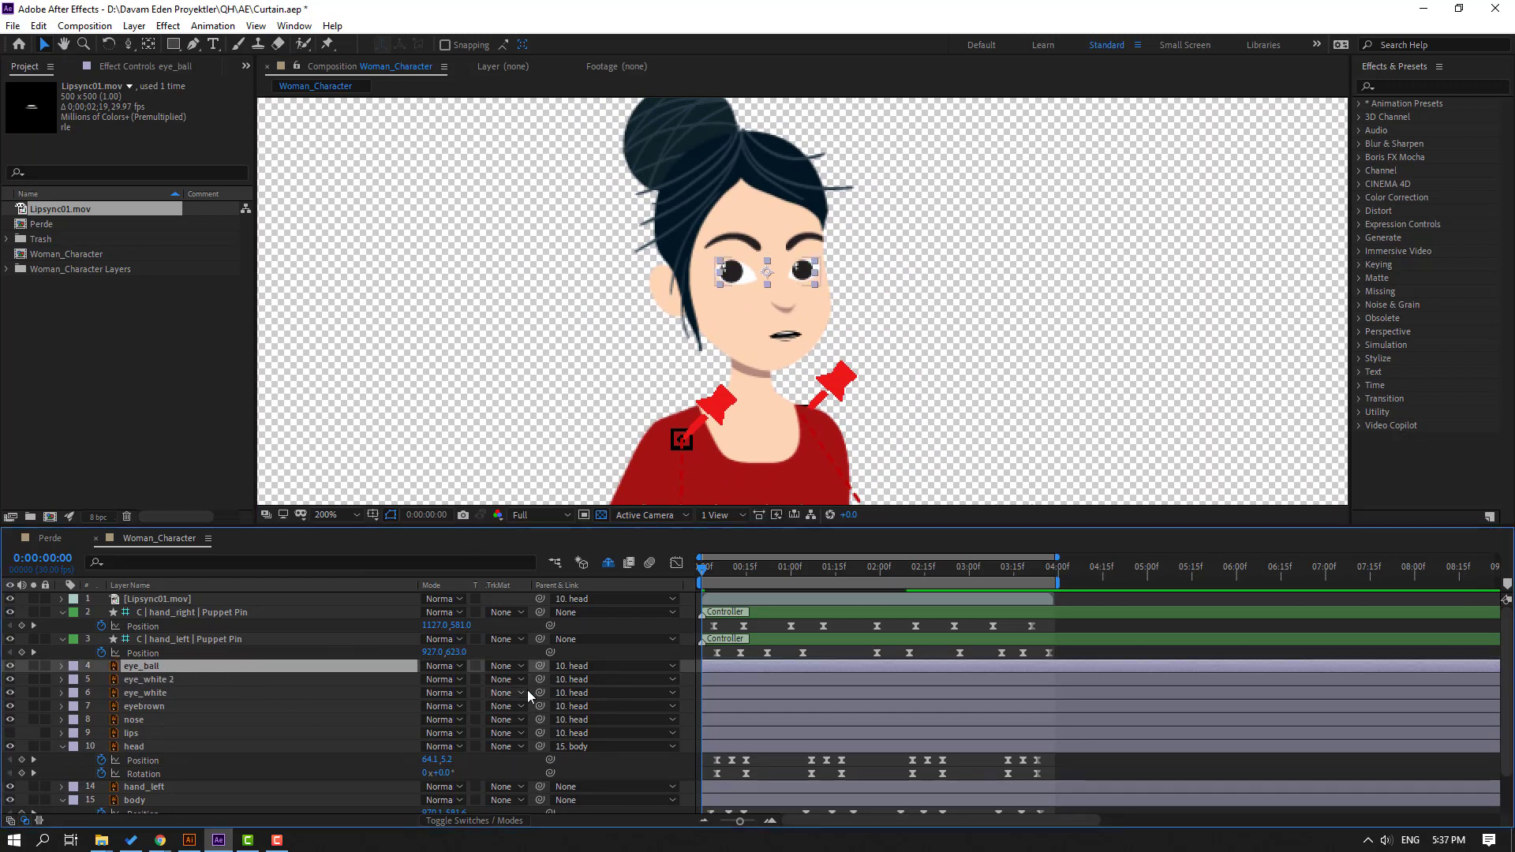
pyautogui.moveTo(163, 667); pyautogui.dragTo(168, 687)
pyautogui.click(497, 683)
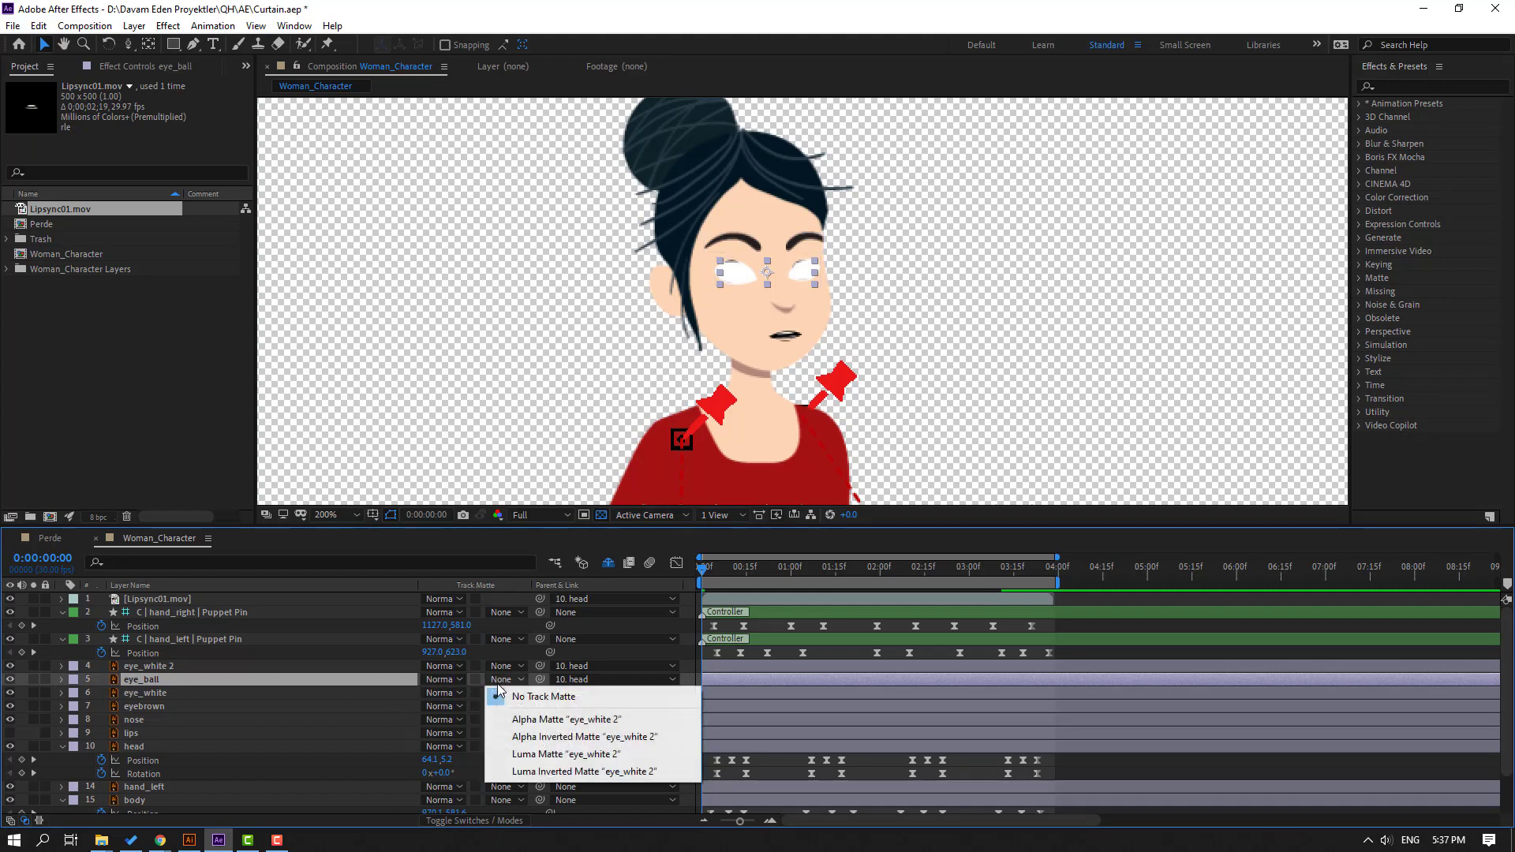
pyautogui.press('Escape')
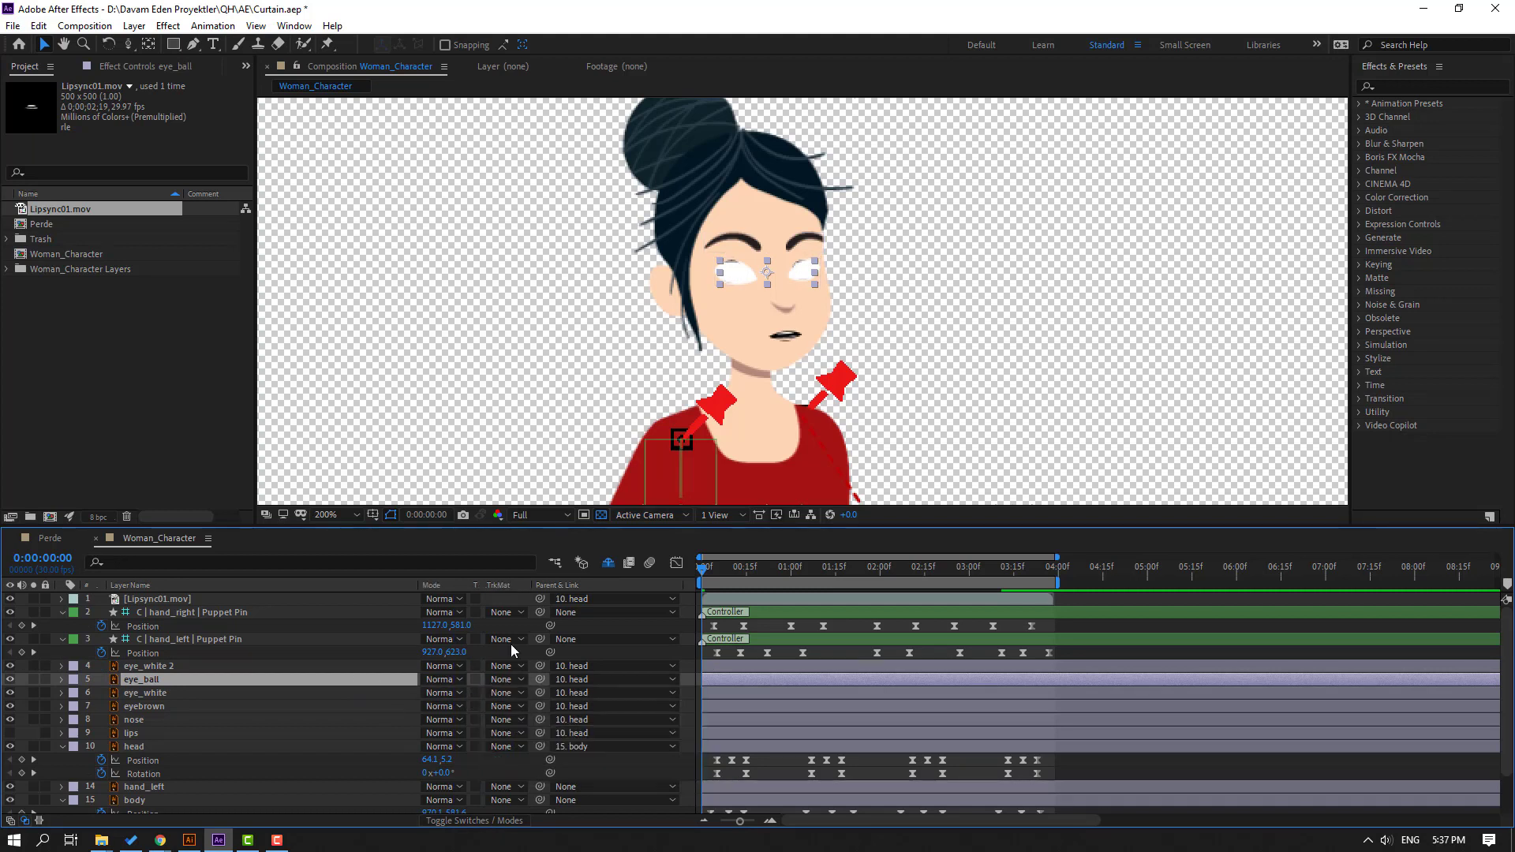
pyautogui.click(483, 822)
pyautogui.click(488, 822)
pyautogui.click(493, 822)
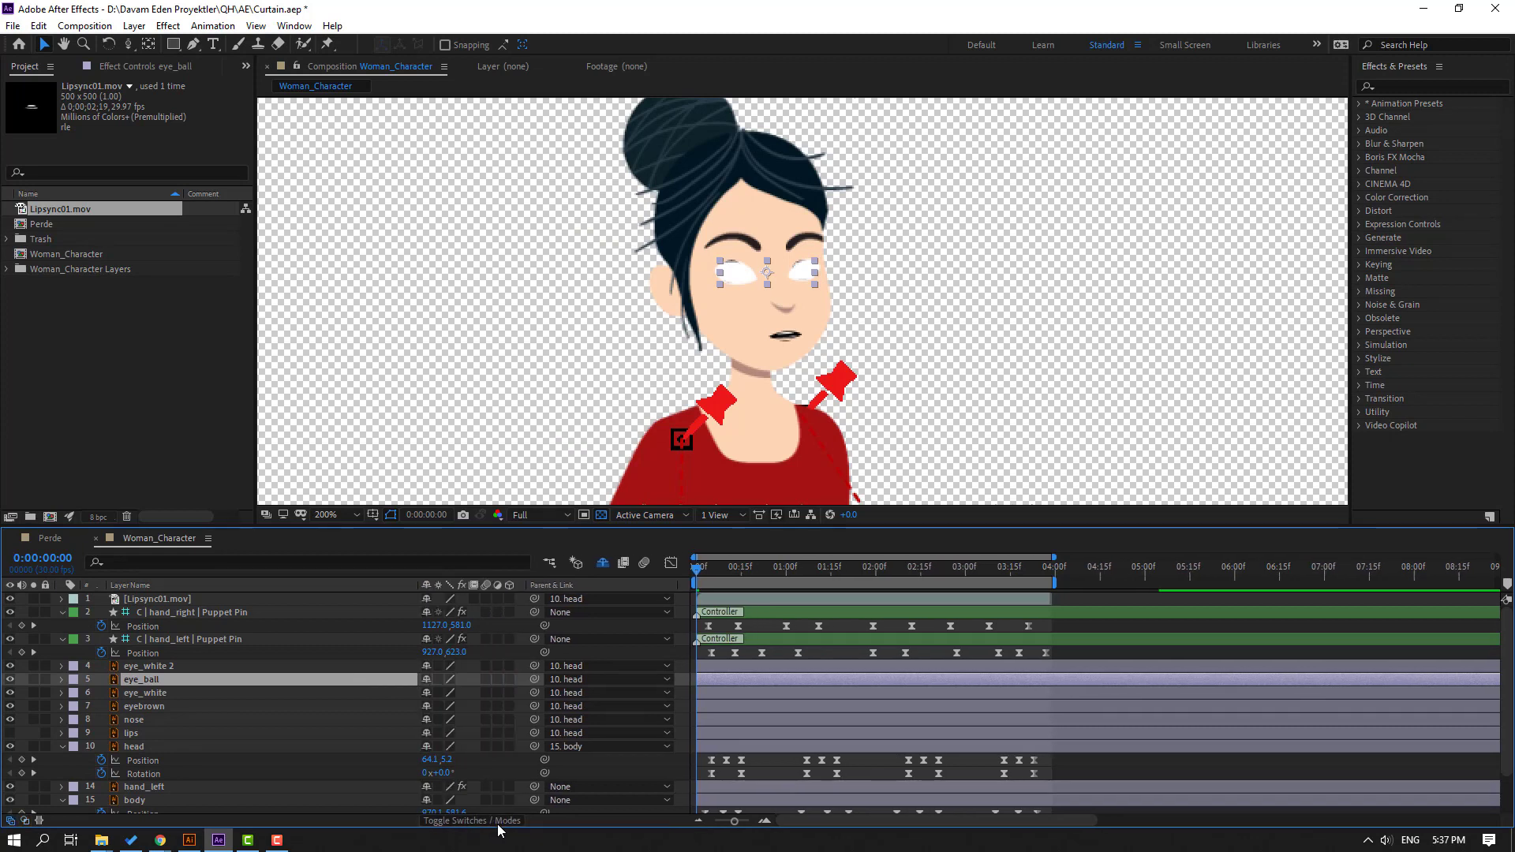
pyautogui.click(498, 824)
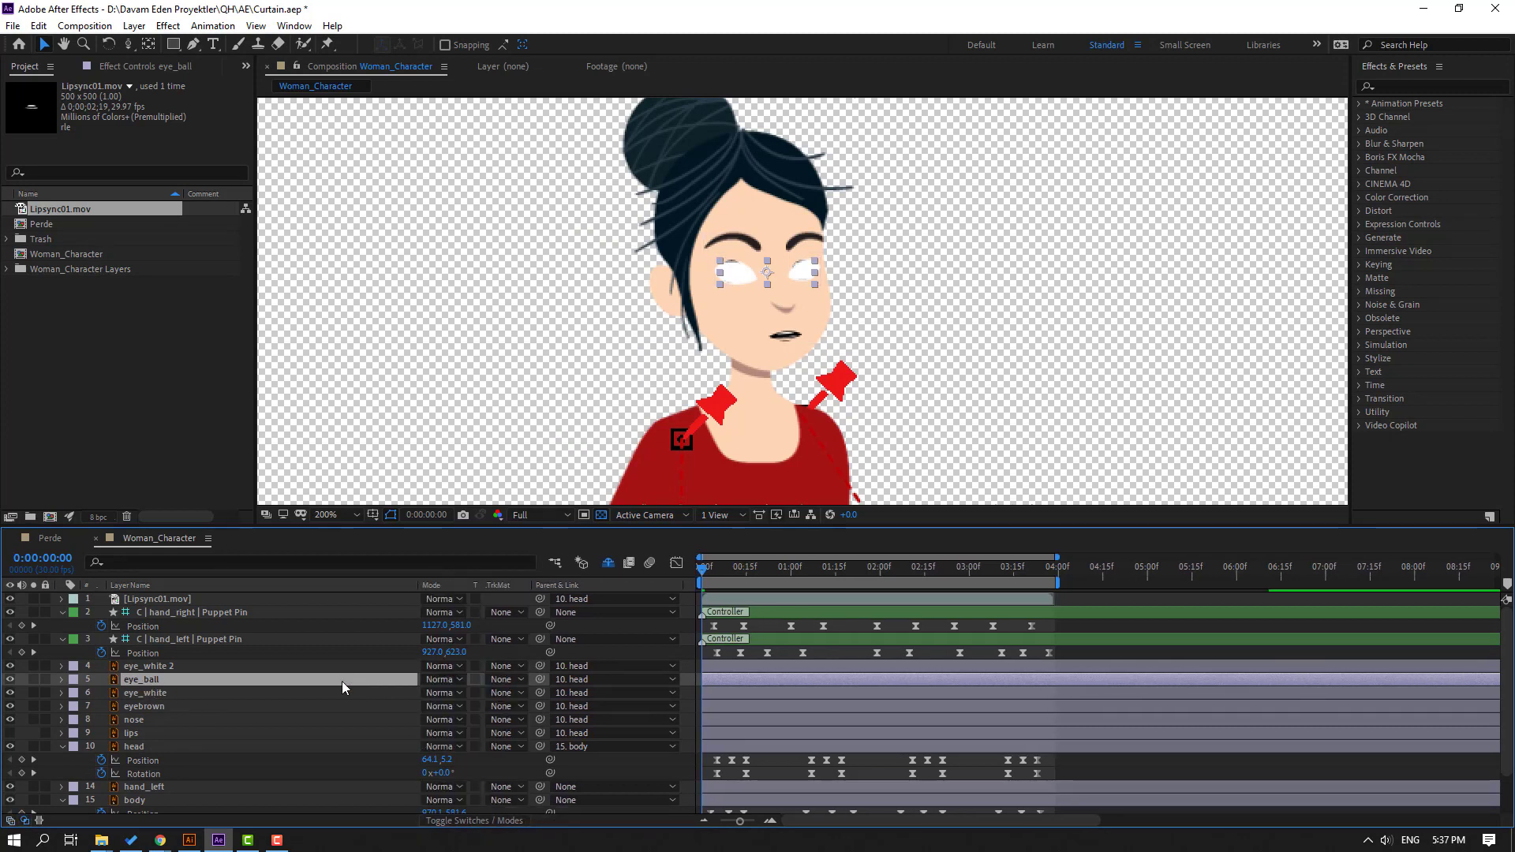
# Set the eye_ball layer's track matte to Alpha Matte "eye_white 2" and parent eye_white 2 to eye_white
pyautogui.click(499, 679)
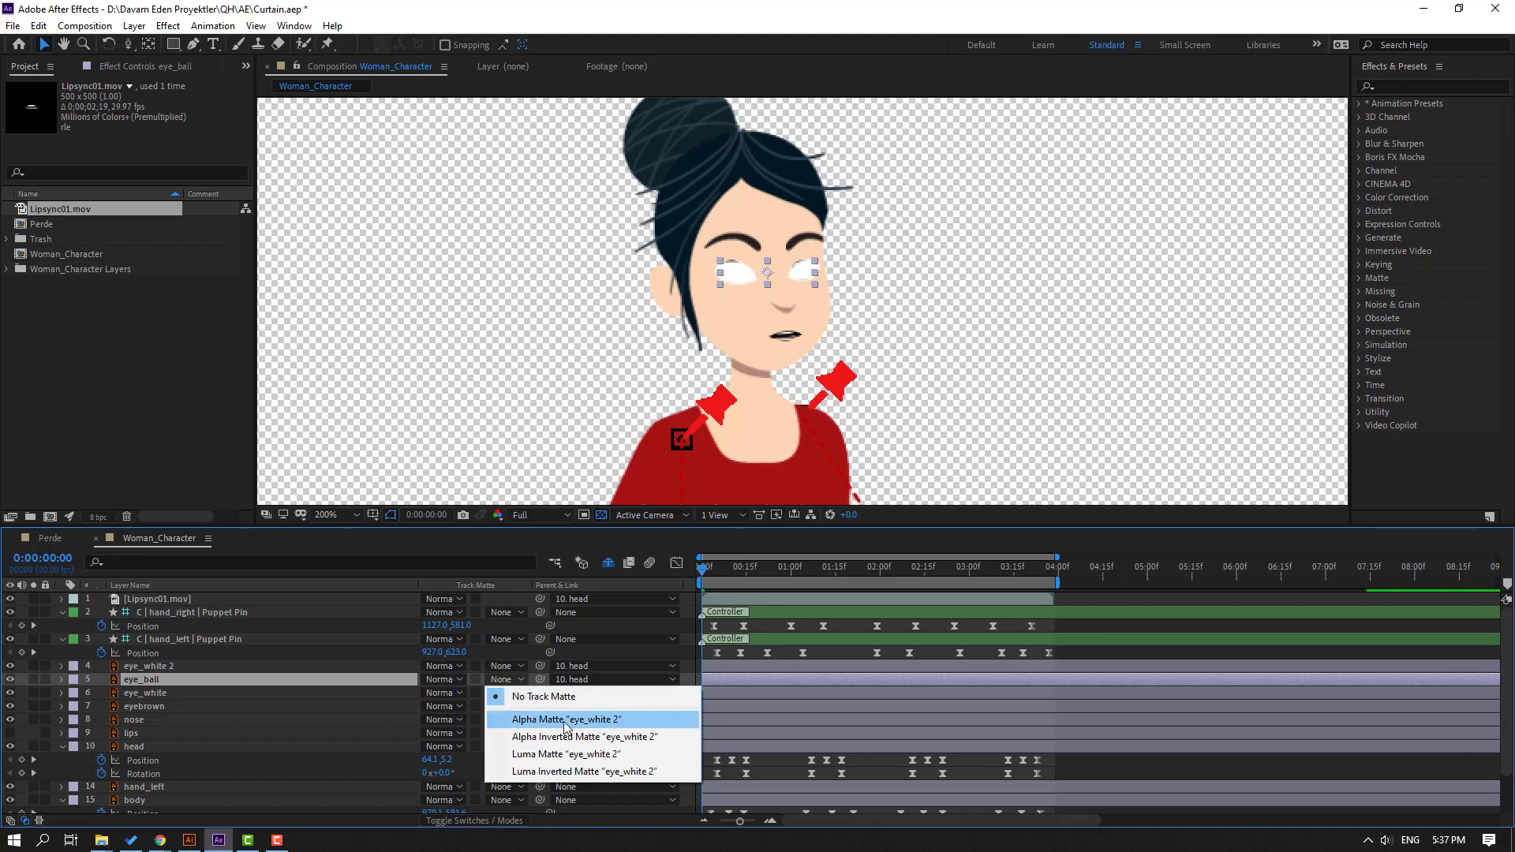
pyautogui.click(615, 720)
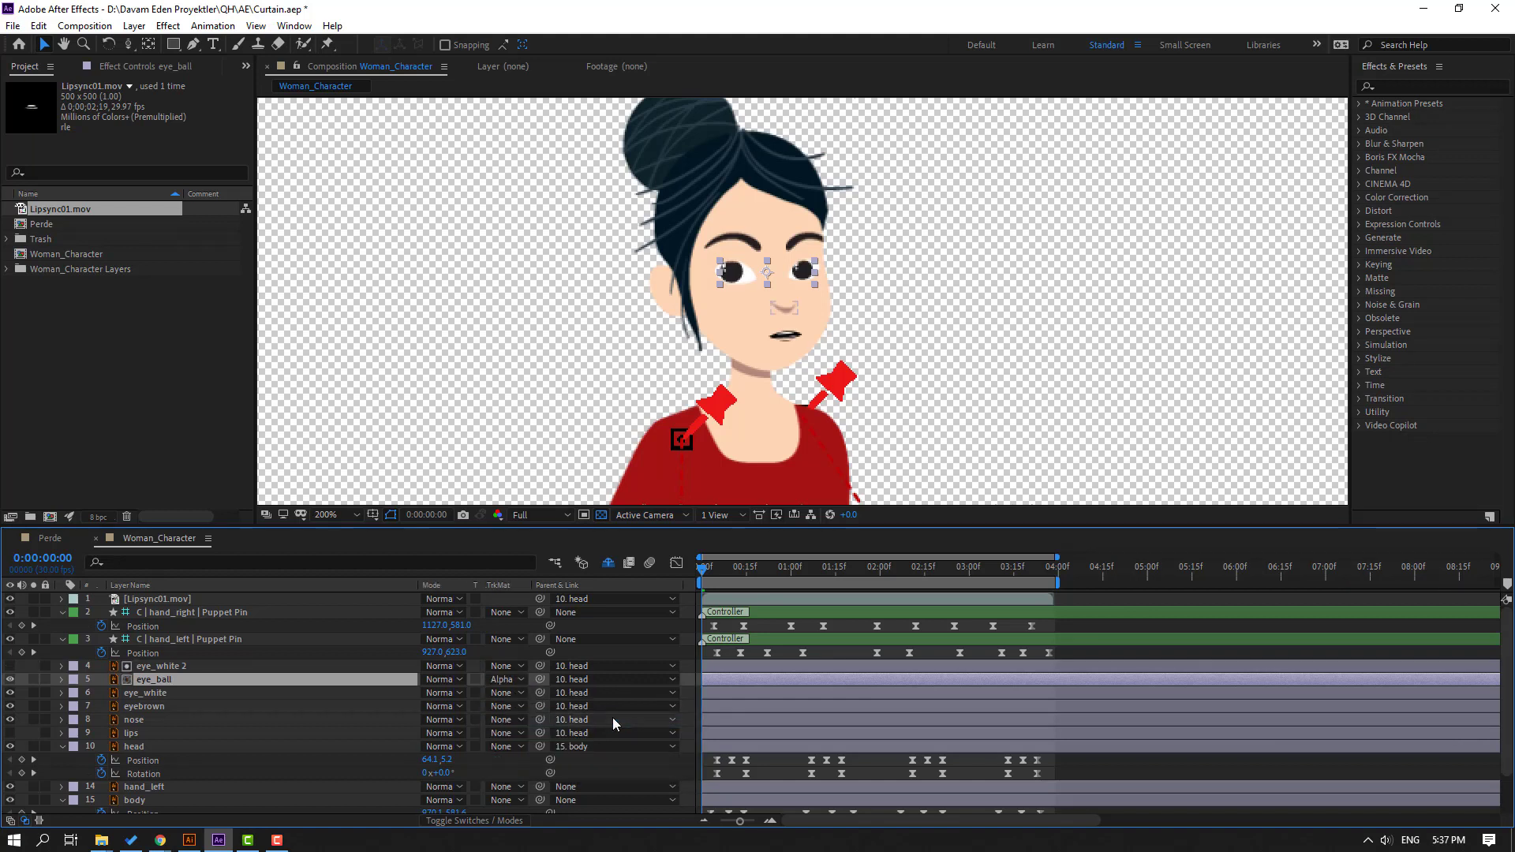
pyautogui.click(168, 666)
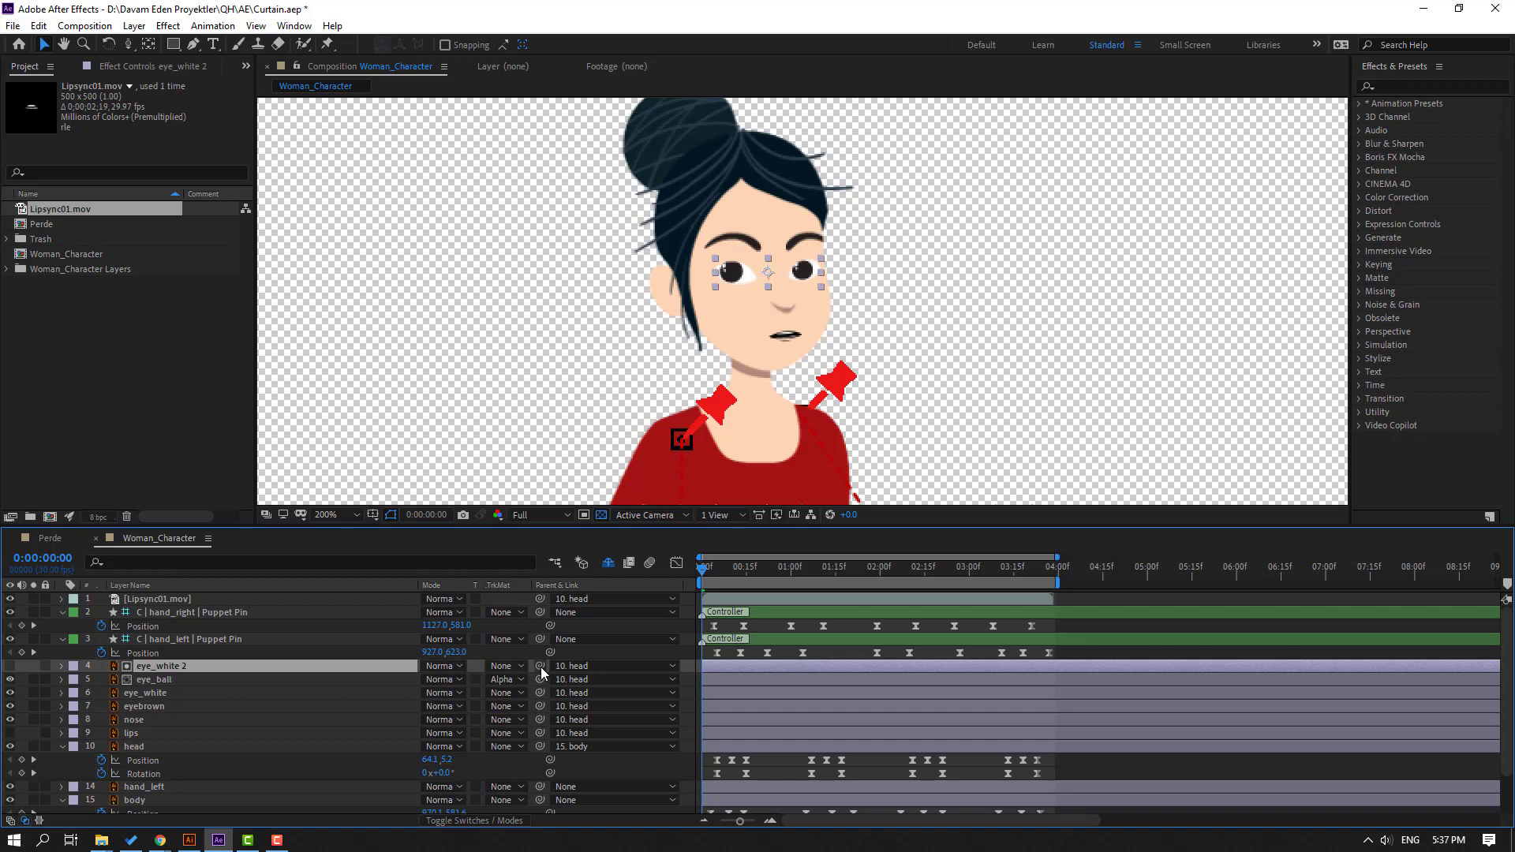
pyautogui.moveTo(541, 666); pyautogui.dragTo(163, 700)
# Add a scale keyframe to the eye_white layer at 0:00:00:05
pyautogui.click(164, 694)
pyautogui.press('s')
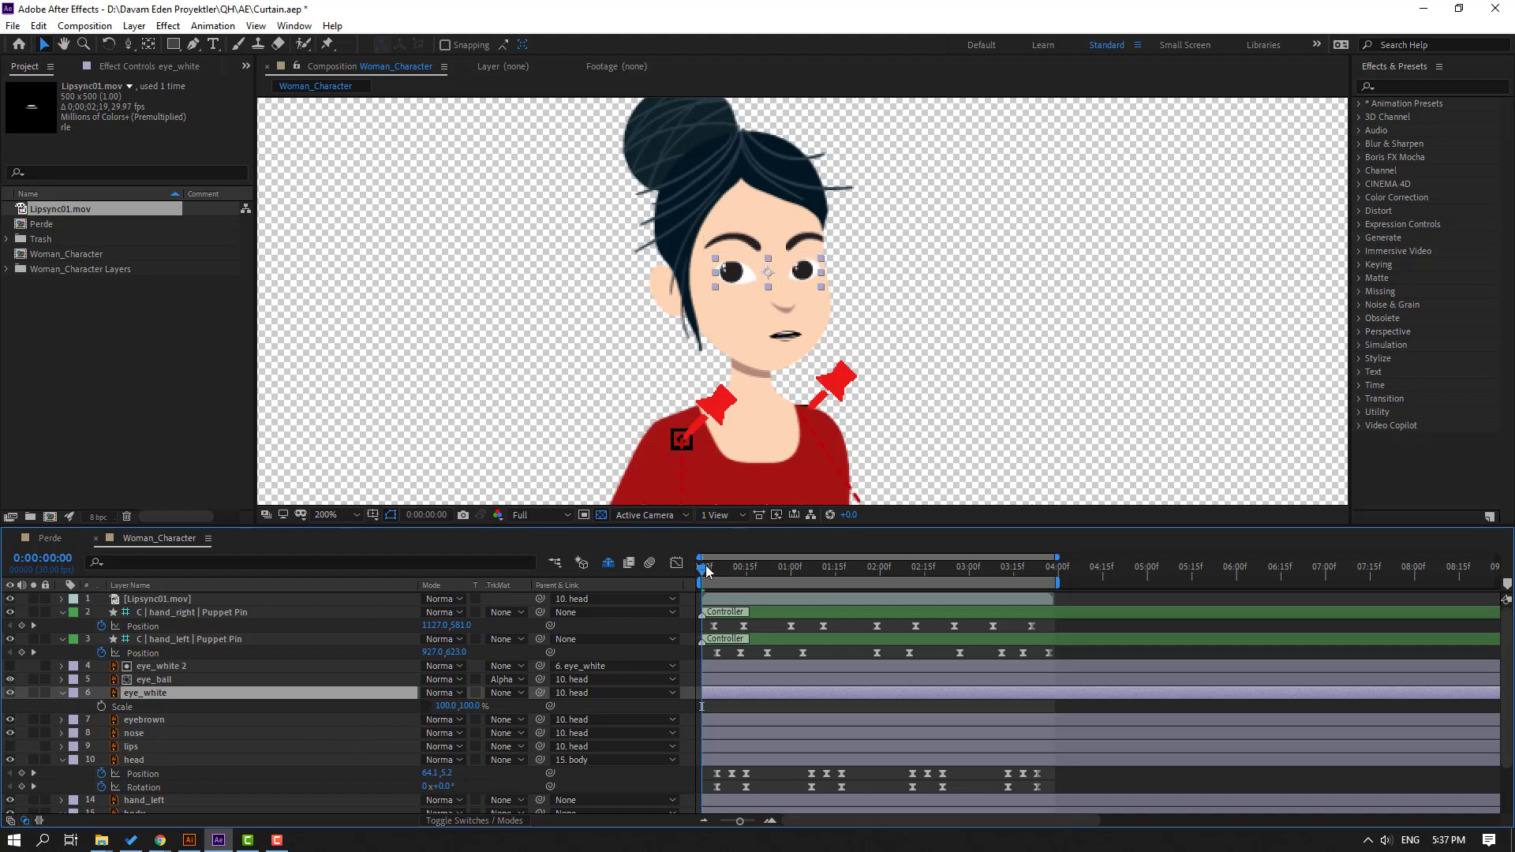
pyautogui.moveTo(706, 567); pyautogui.dragTo(718, 574)
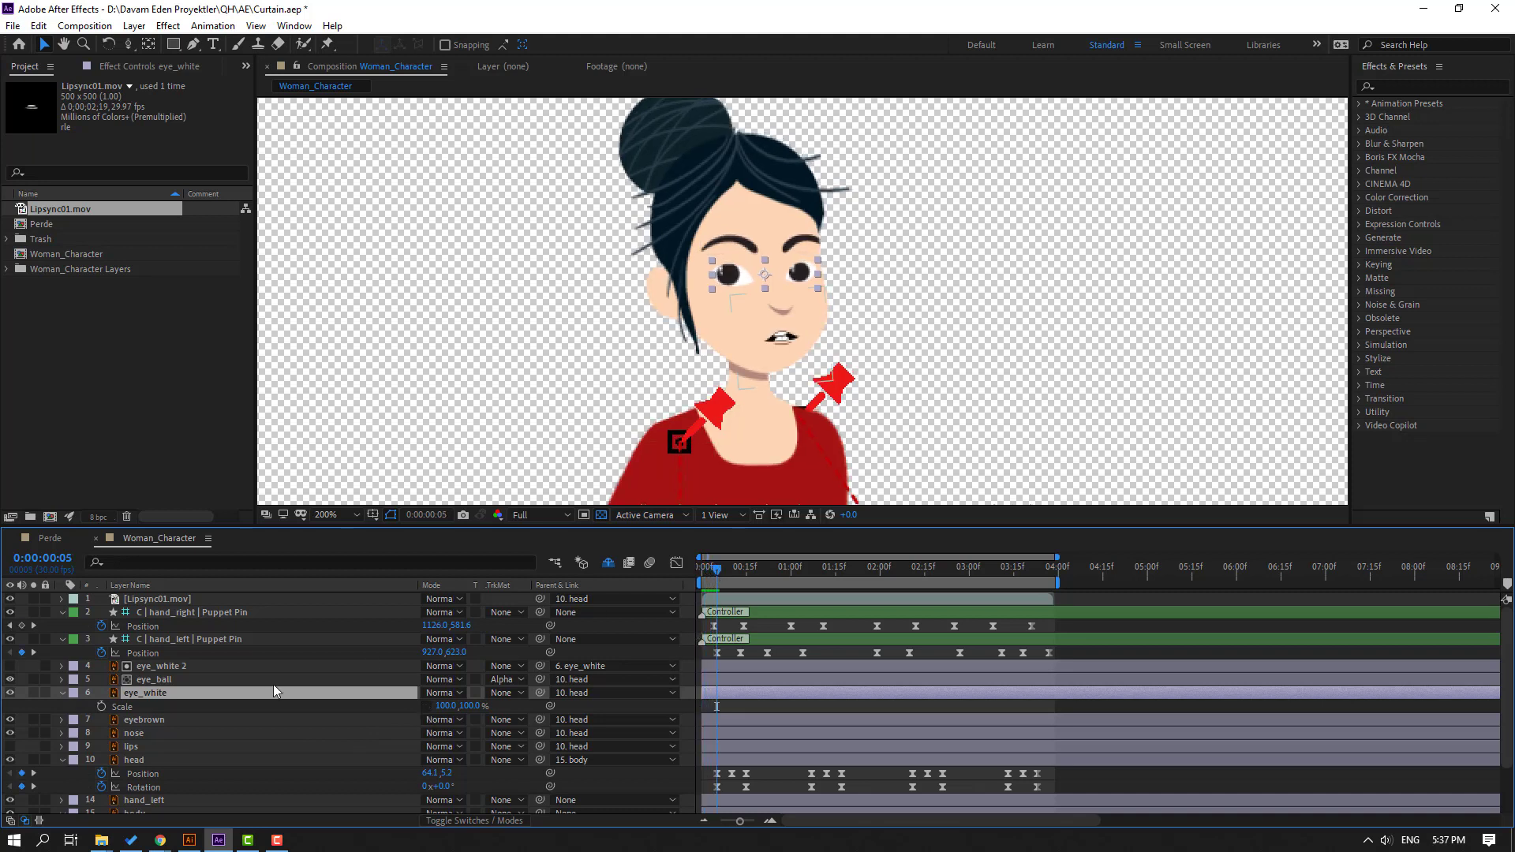
pyautogui.click(101, 706)
pyautogui.press('Return')
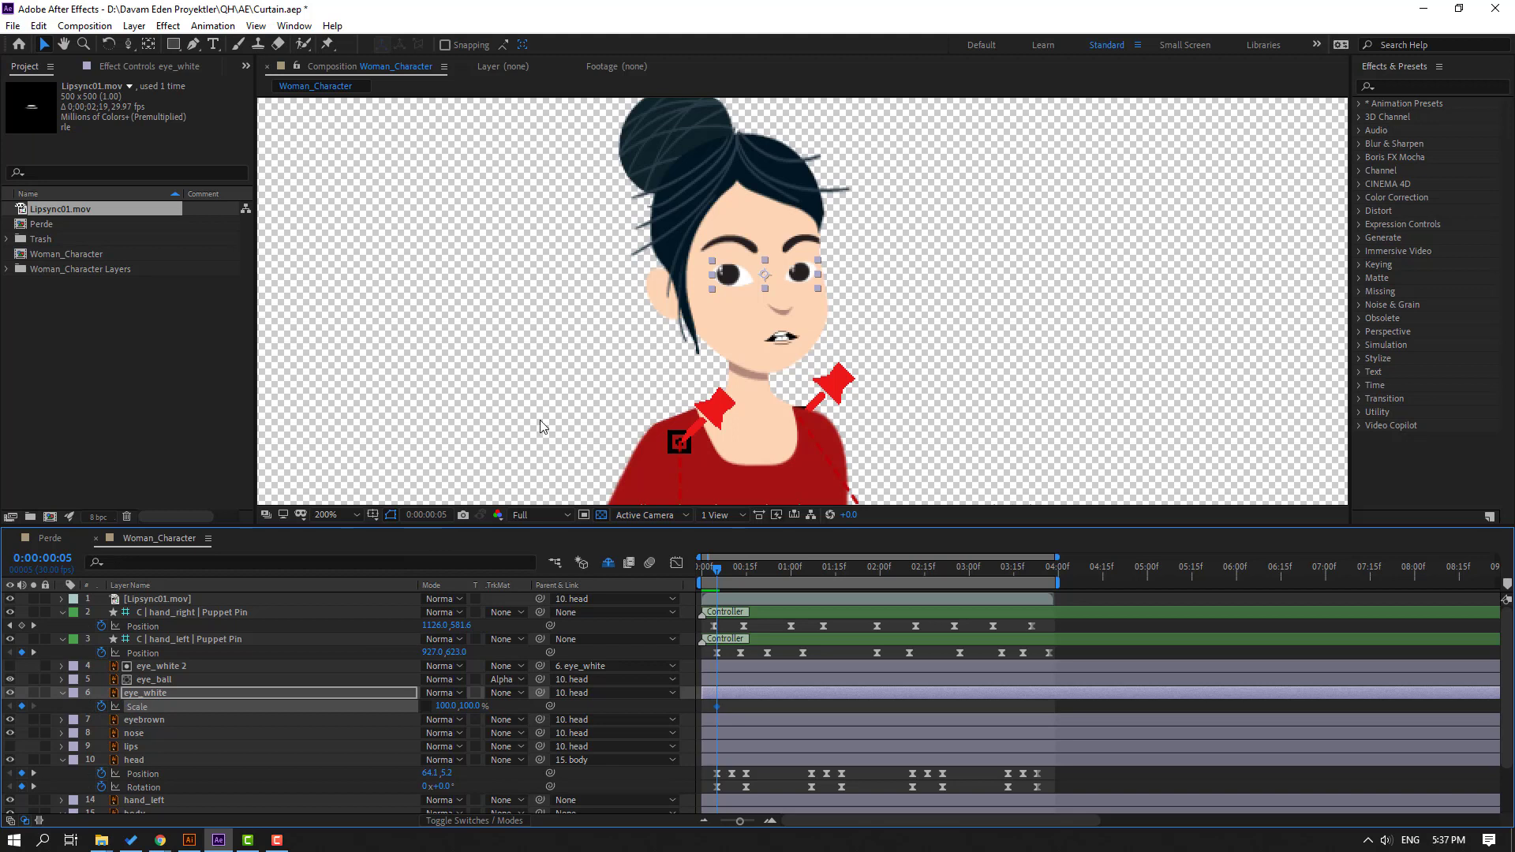
# Close the eyes at 0:00:00:08 by setting the eye_white layer's vertical scale to 5%
pyautogui.press('pagedown')
pyautogui.press('pagedown')
pyautogui.press('pagedown')
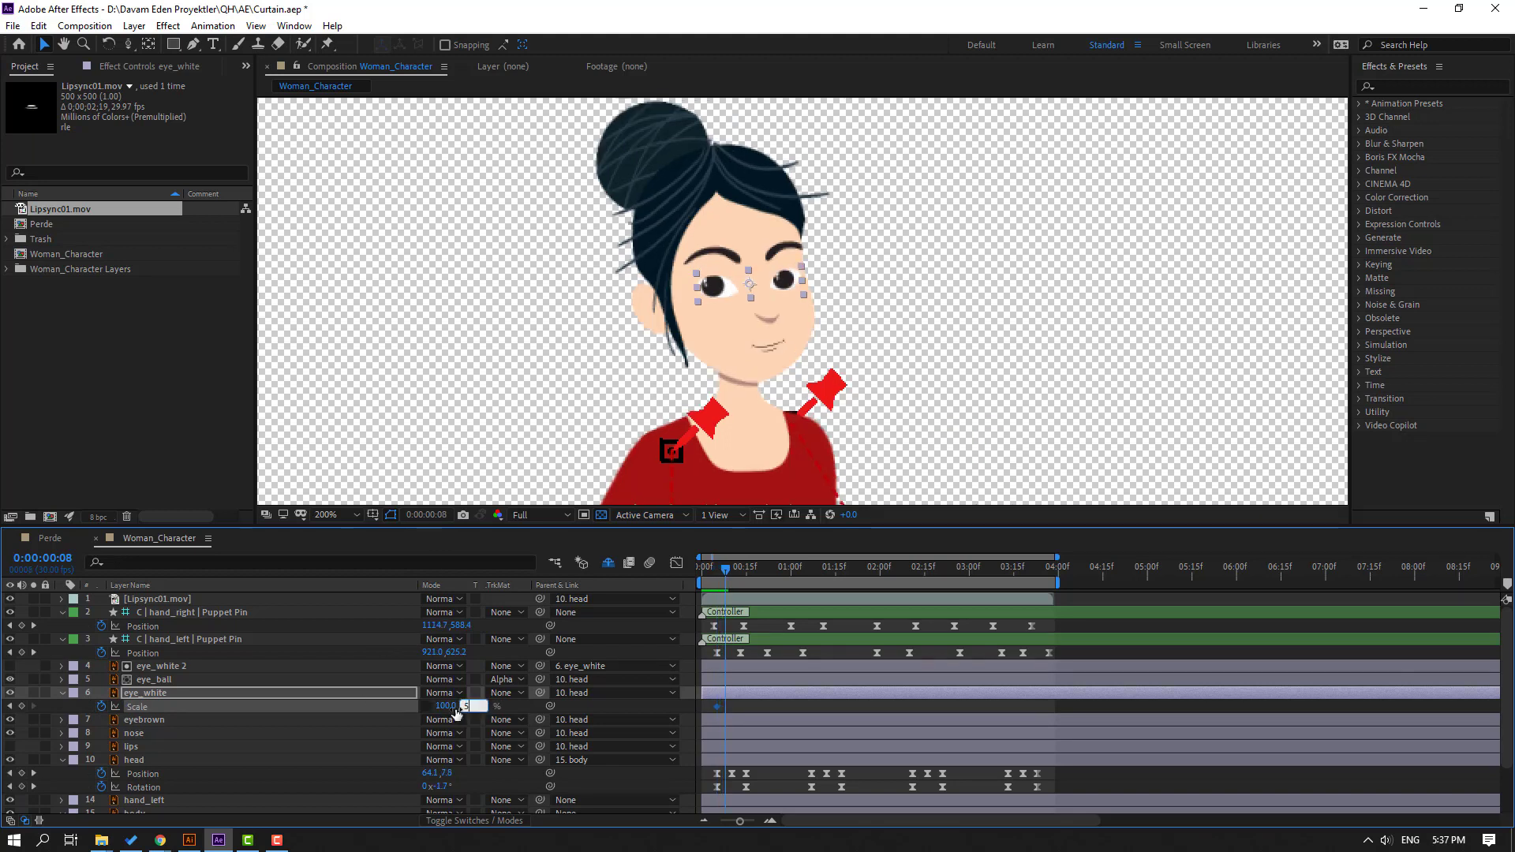
pyautogui.click(456, 713)
pyautogui.write('5')
pyautogui.press('Return')
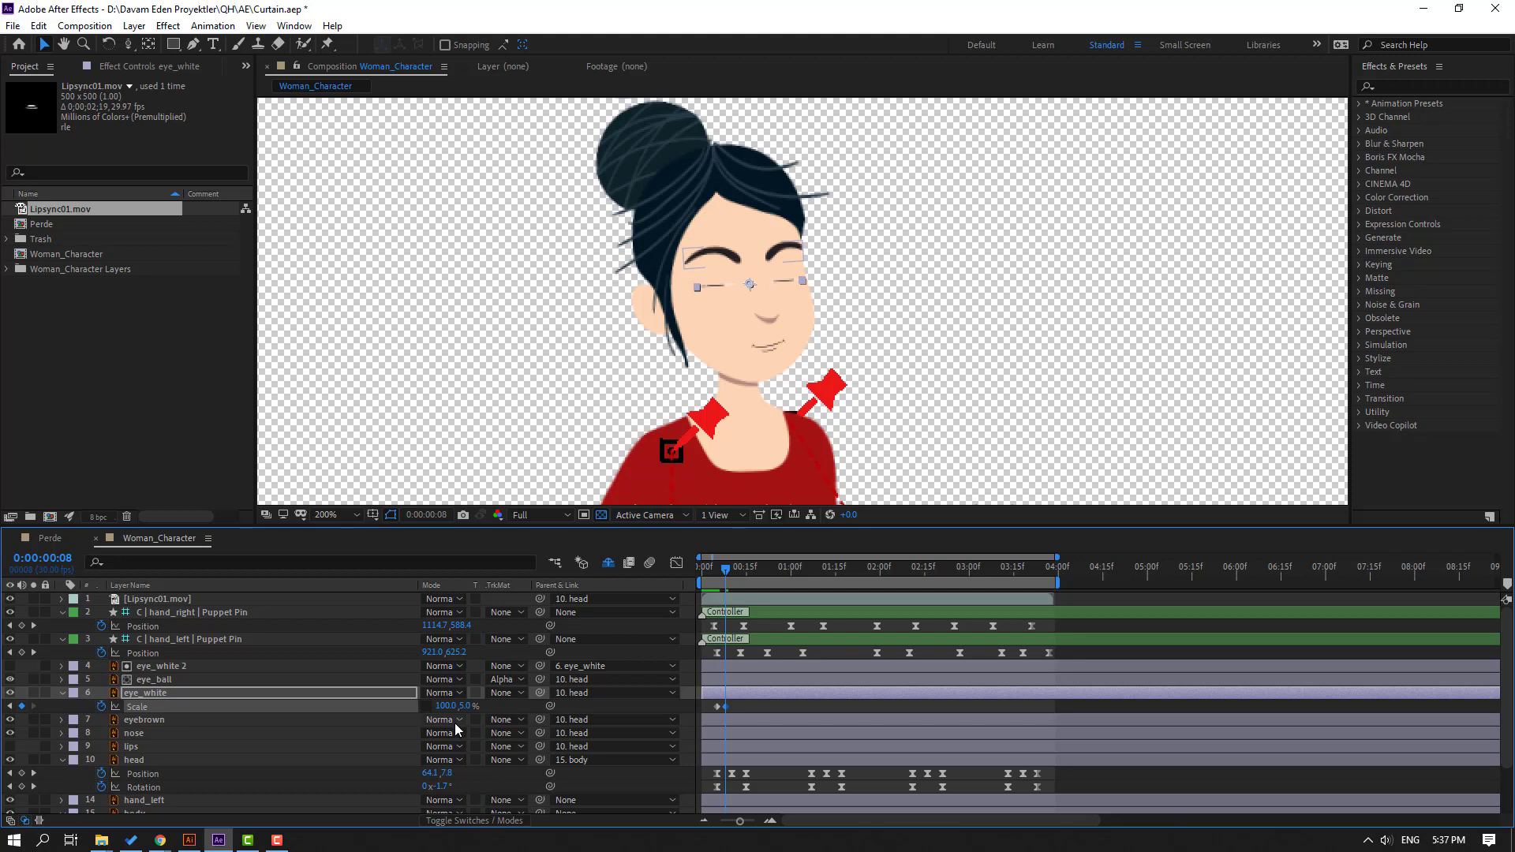
# Reopen the eyes at 0:00:00:11 by setting the eye_white layer's scale to 100%
pyautogui.press('pagedown')
pyautogui.press('pagedown')
pyautogui.press('pagedown')
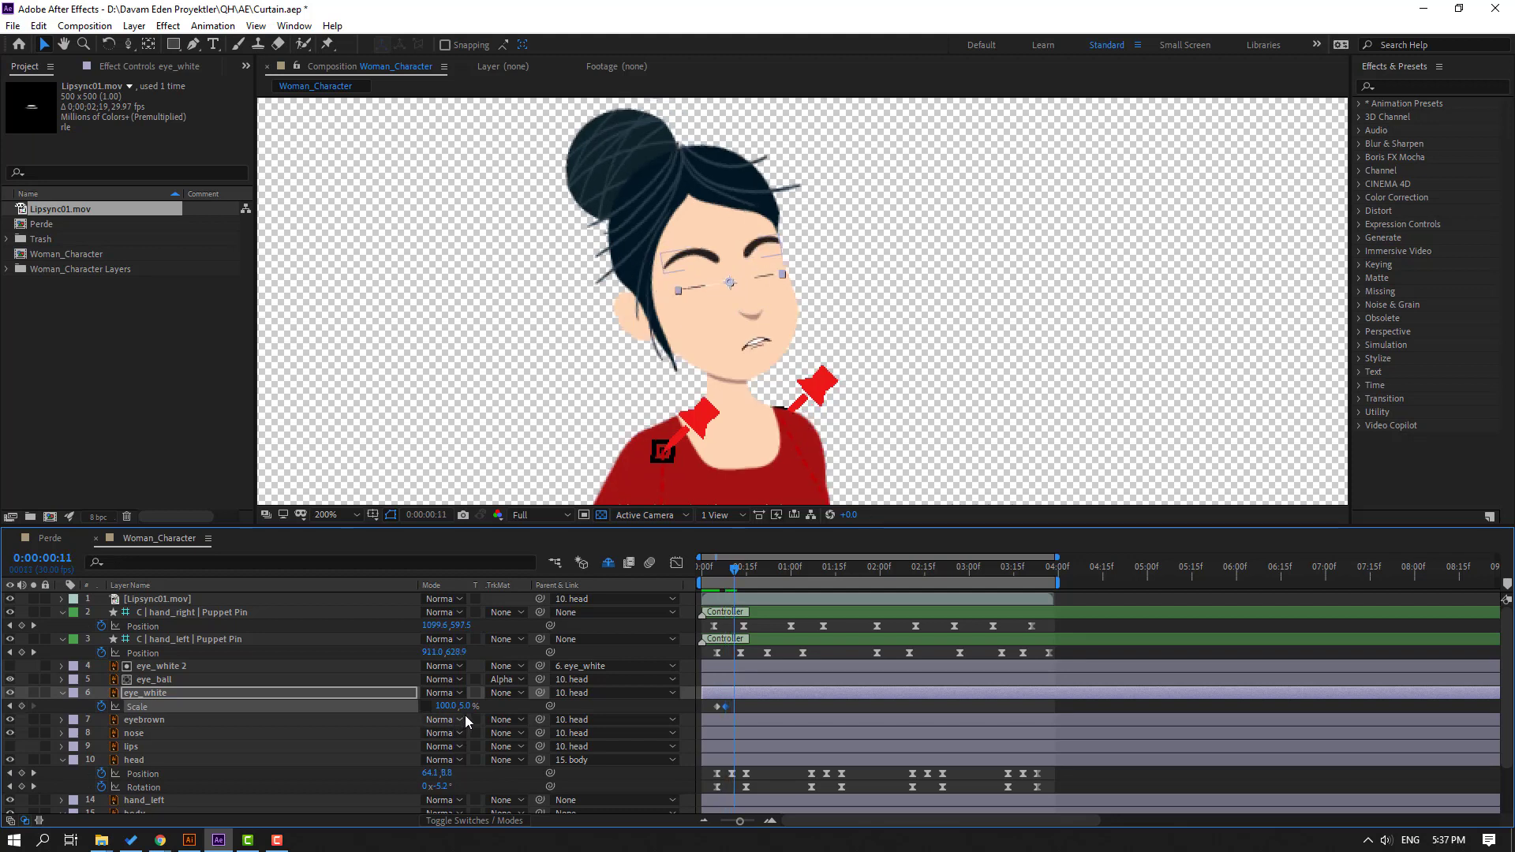
pyautogui.click(465, 710)
pyautogui.write('100')
pyautogui.press('Return')
# Apply Easy Ease to the eye_white layer's three scale keyframes
pyautogui.moveTo(746, 701); pyautogui.dragTo(703, 712)
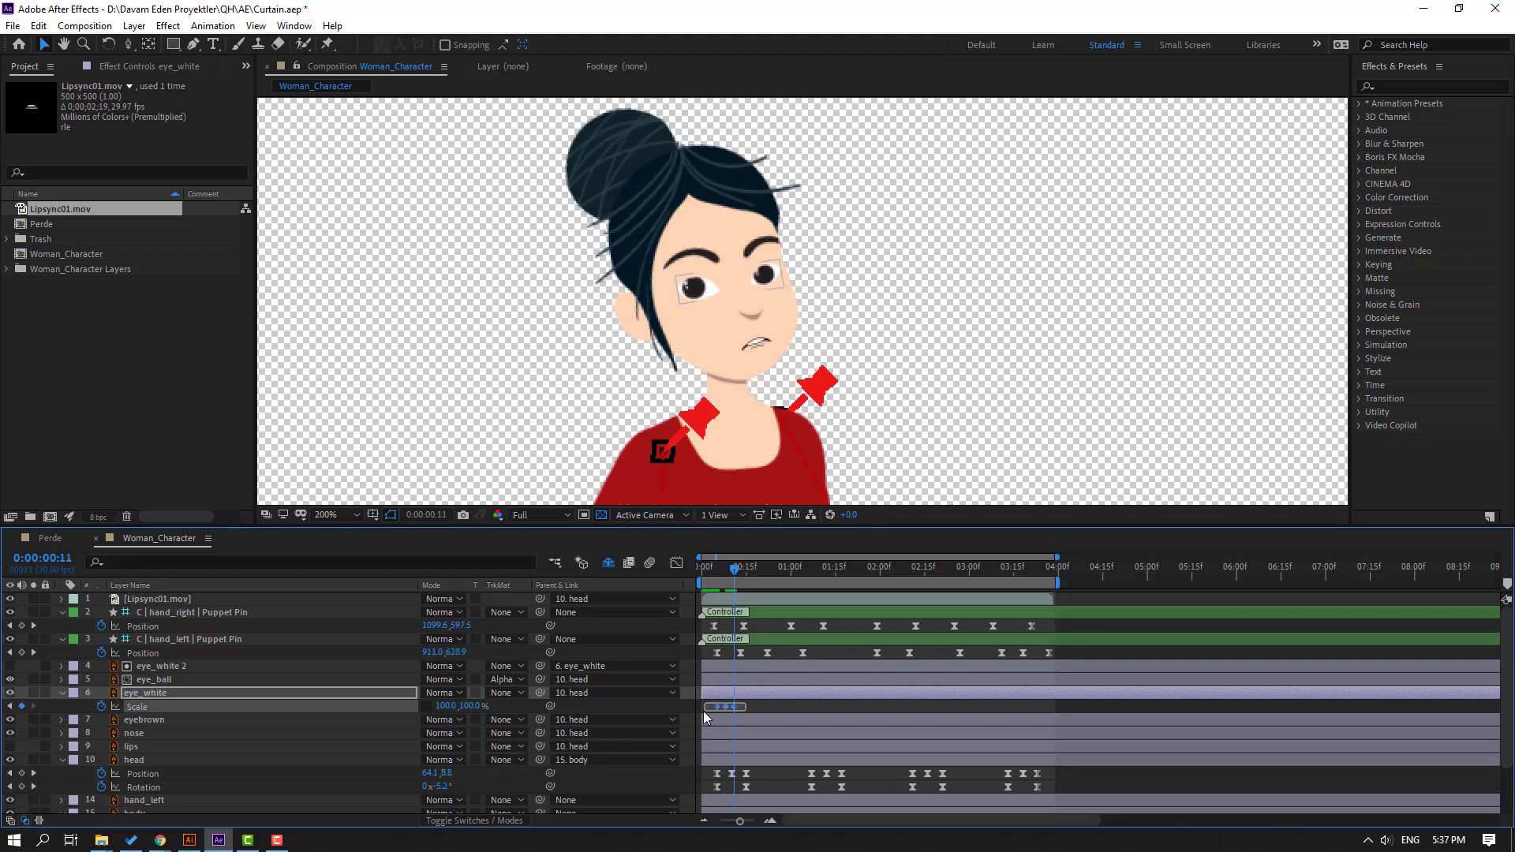
pyautogui.rightClick(716, 705)
pyautogui.moveTo(836, 694)
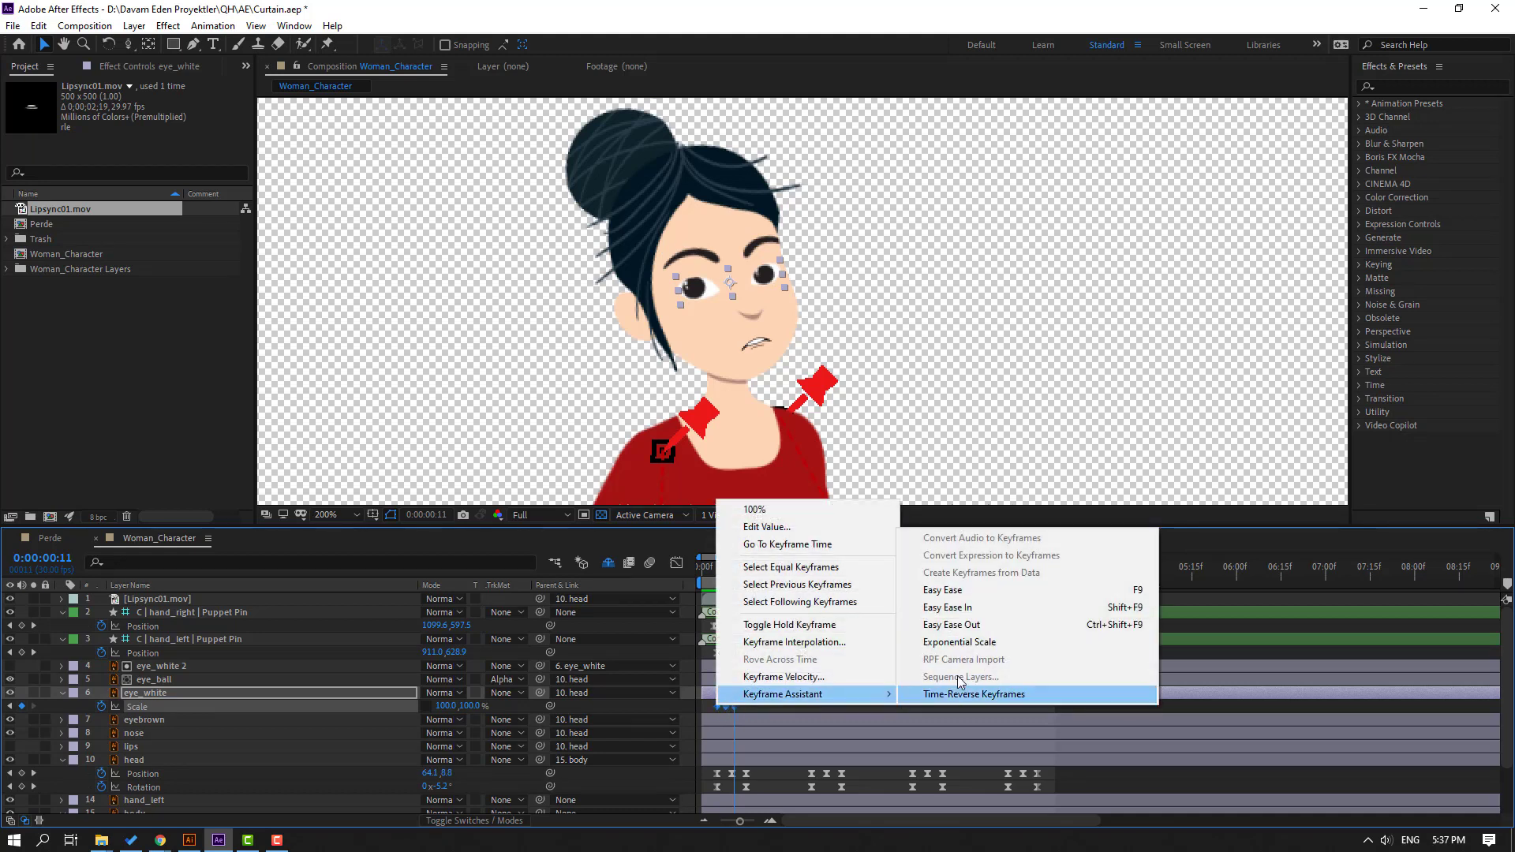
pyautogui.click(946, 606)
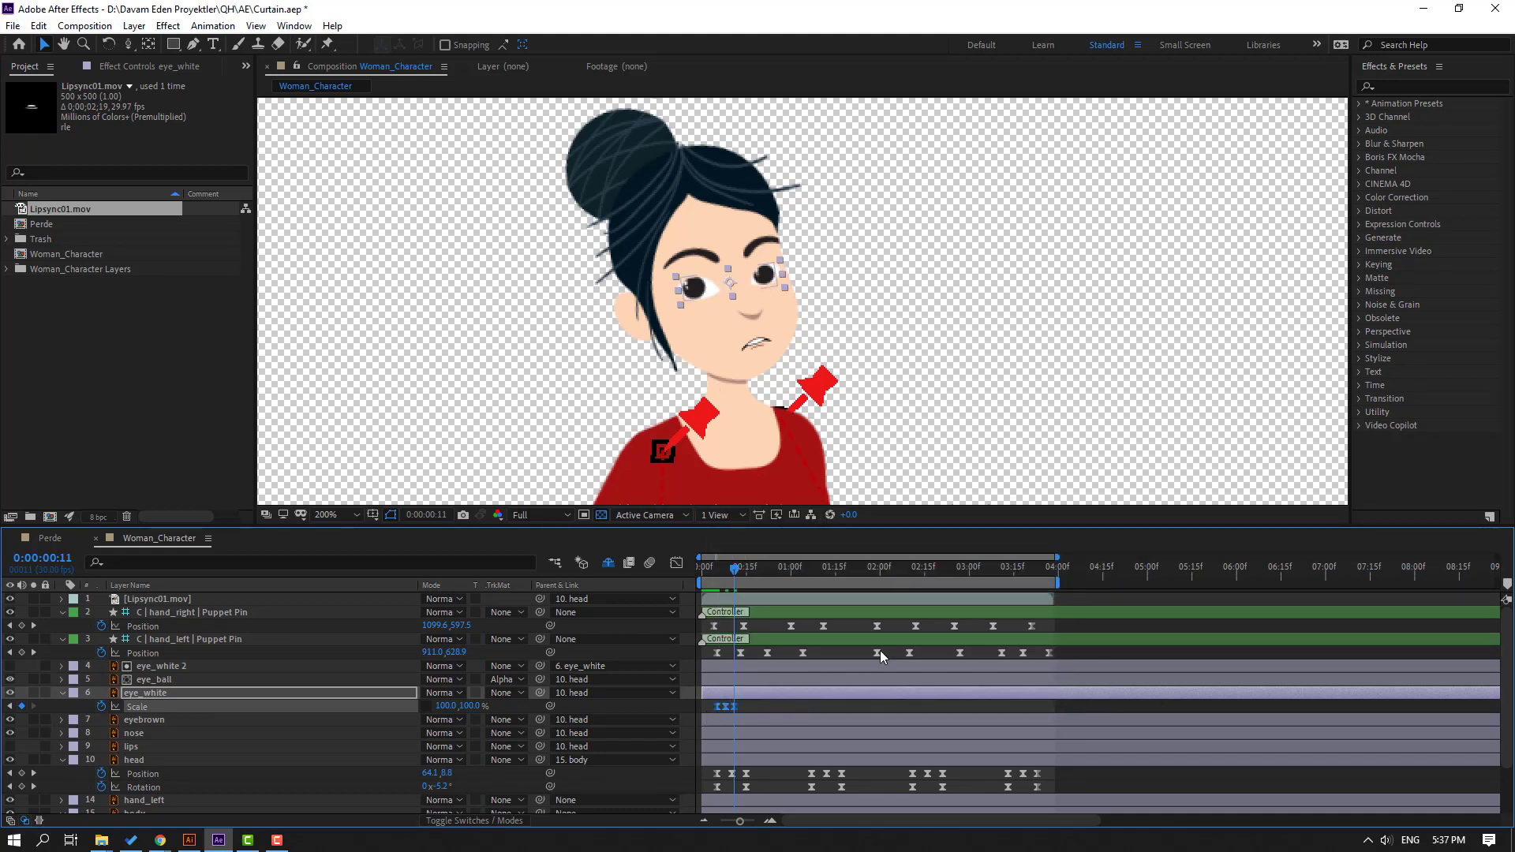
# Play back the blink and paste its eye_white scale keyframes along the timeline up to 0:00:03:13
pyautogui.press('space')
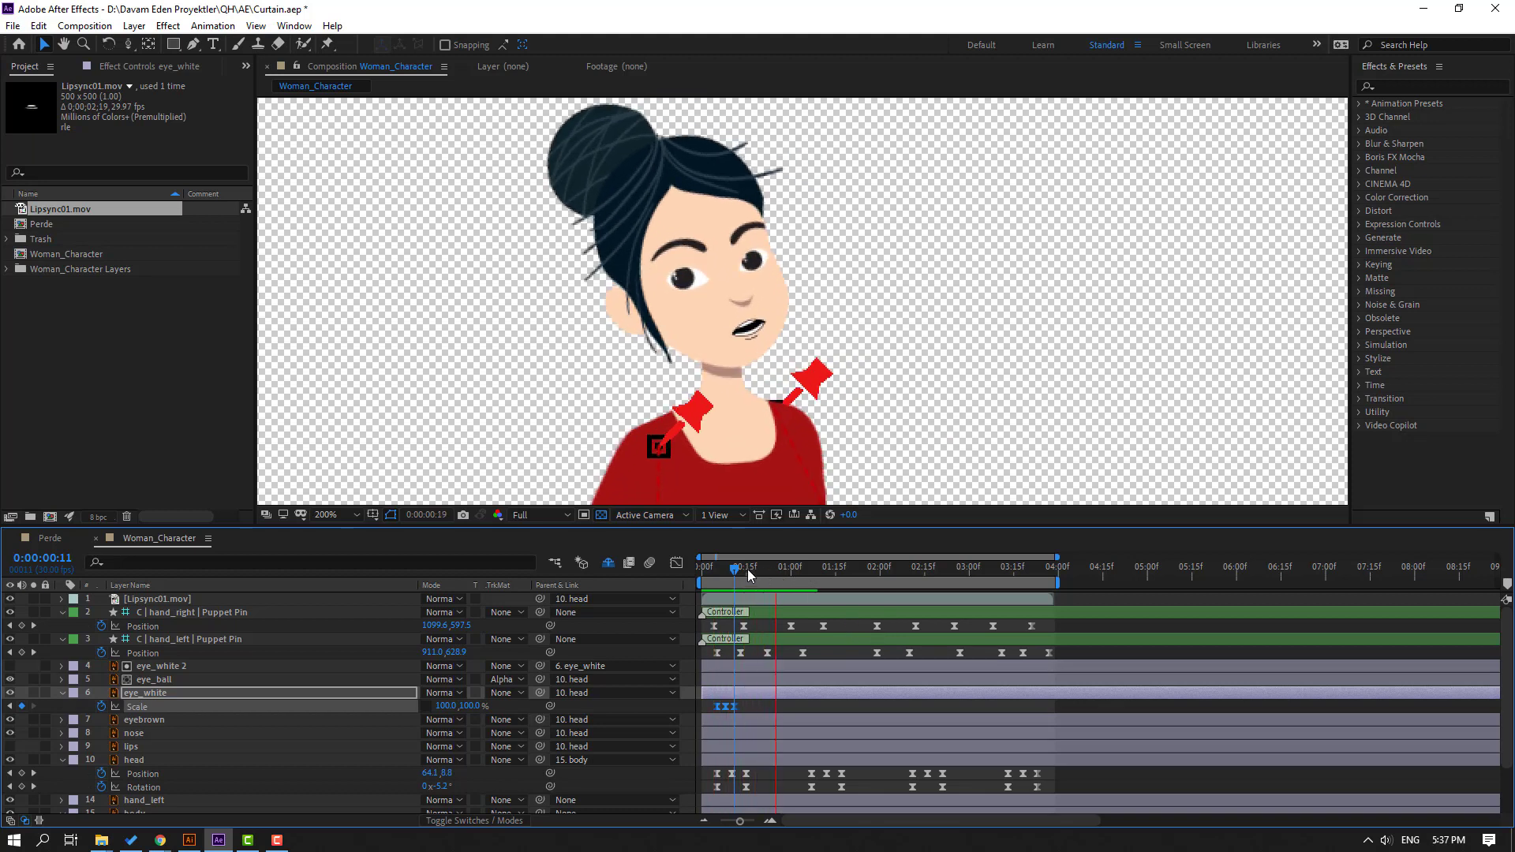
pyautogui.moveTo(749, 574); pyautogui.dragTo(1008, 578)
pyautogui.hotkey('ctrl', 'v')
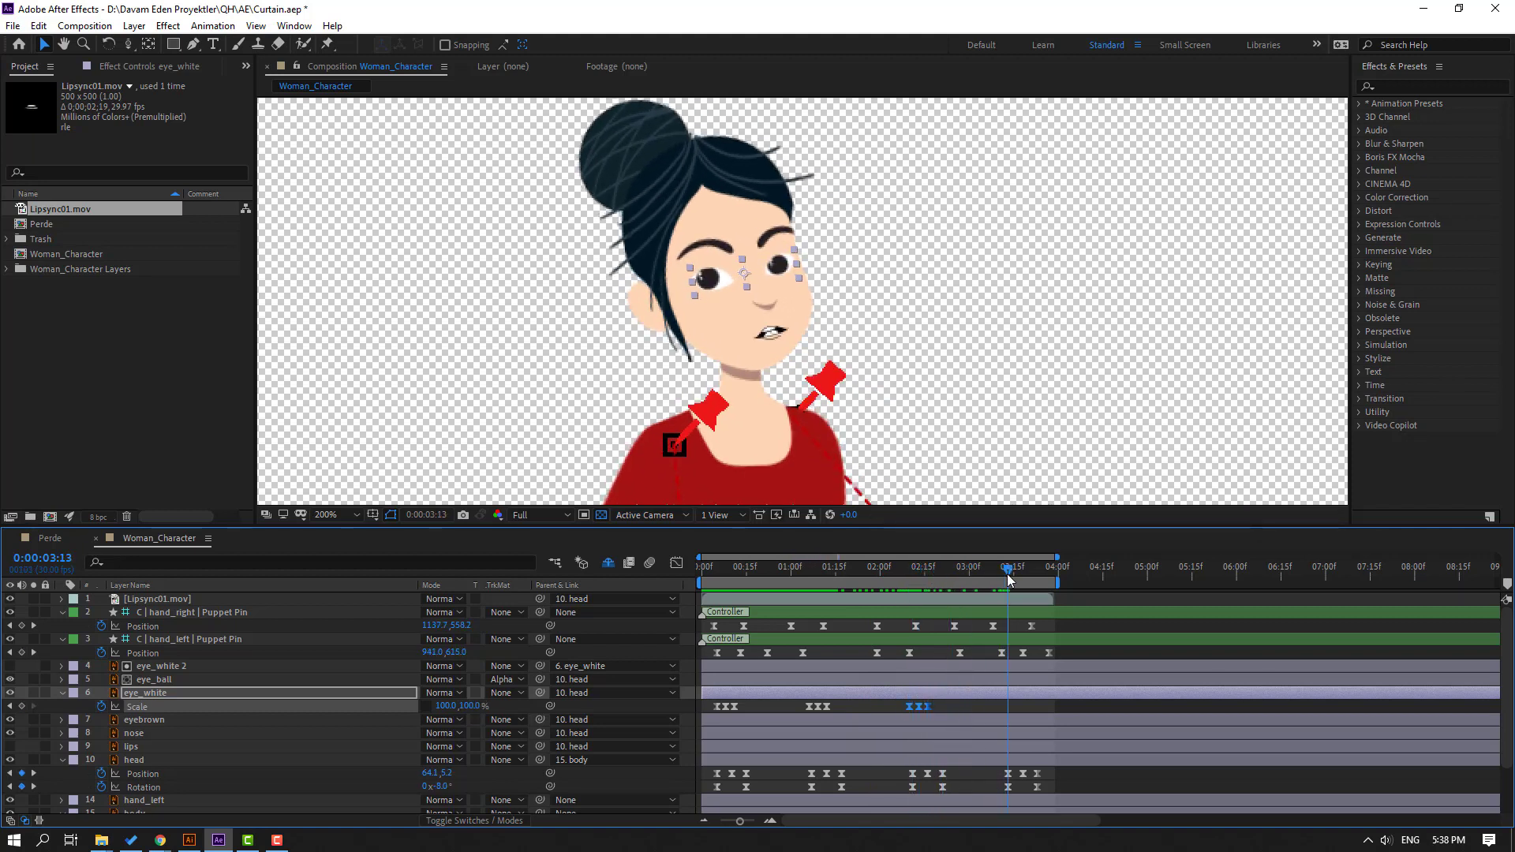
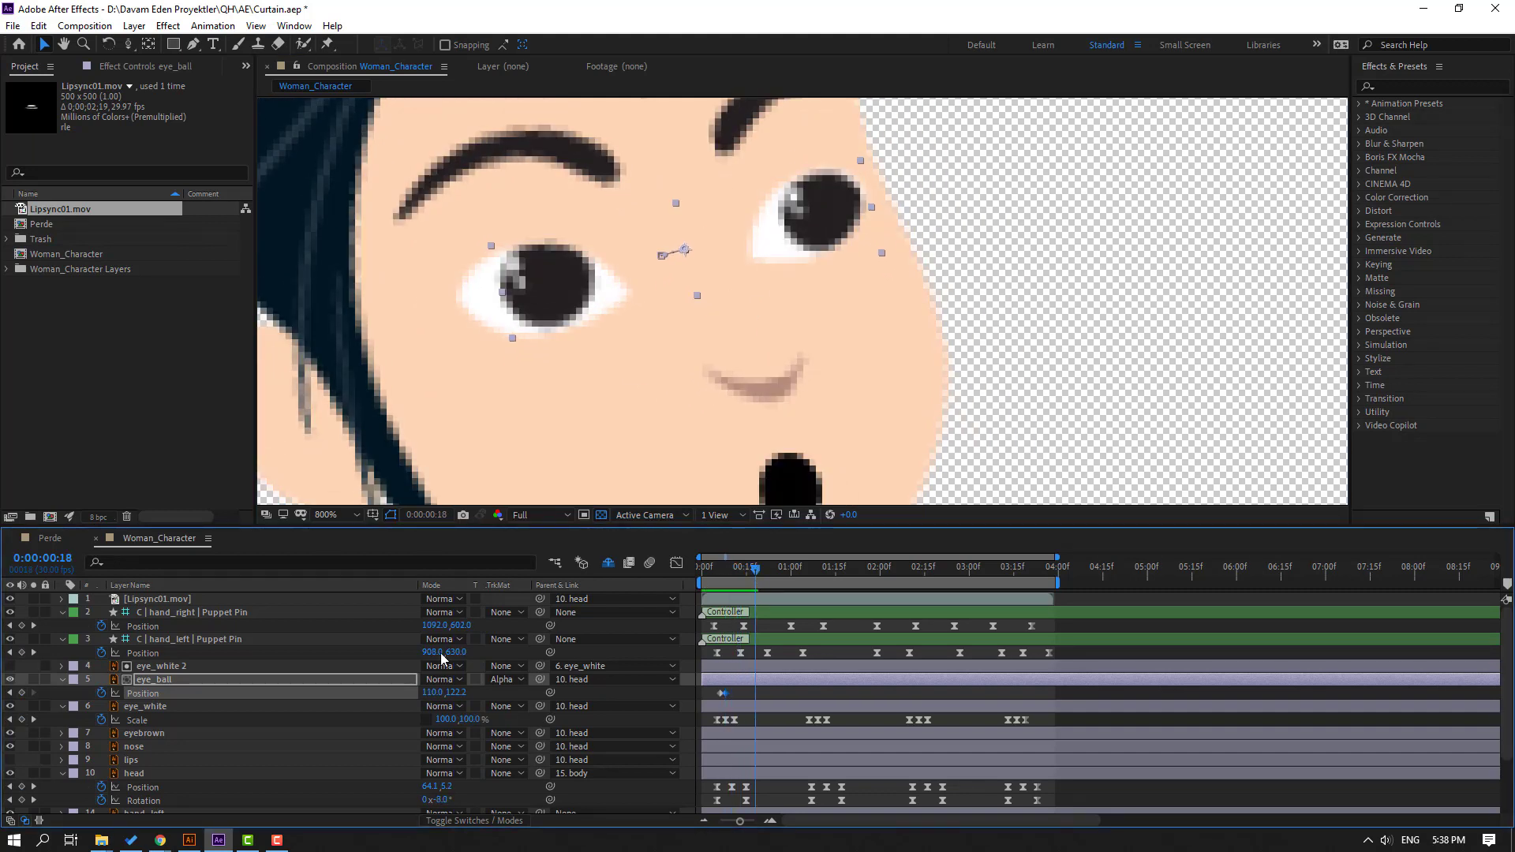
# Add an eye_ball position keyframe at 0:00:00:19 and move the eyeballs to about 108.6, 122.7 at 0:00:00:21
pyautogui.press('pagedown')
pyautogui.click(21, 693)
pyautogui.press('pagedown')
pyautogui.press('pagedown')
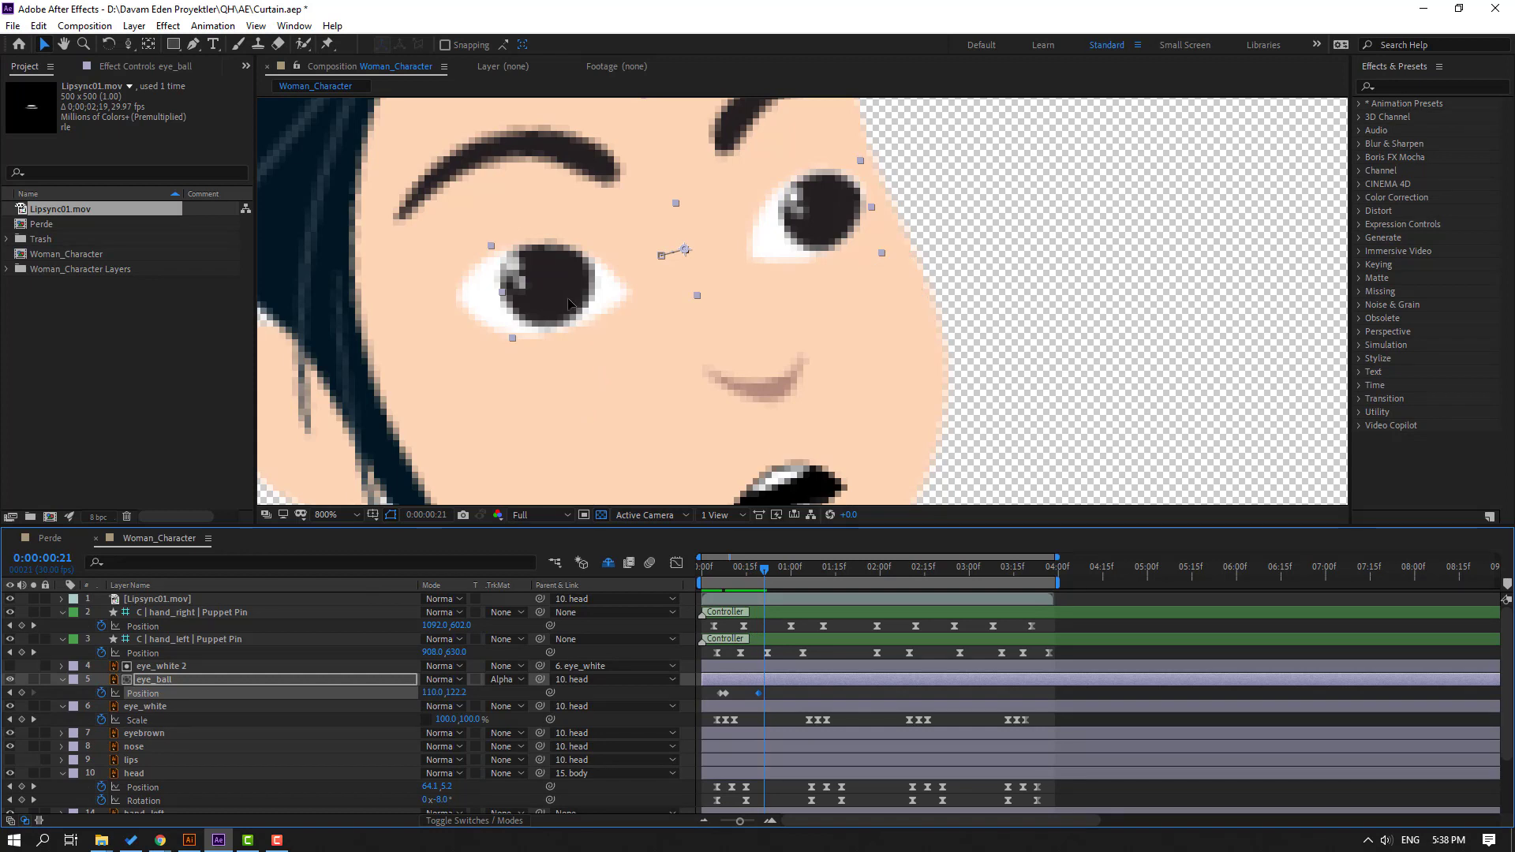
pyautogui.moveTo(568, 304); pyautogui.dragTo(561, 301)
pyautogui.press(',')
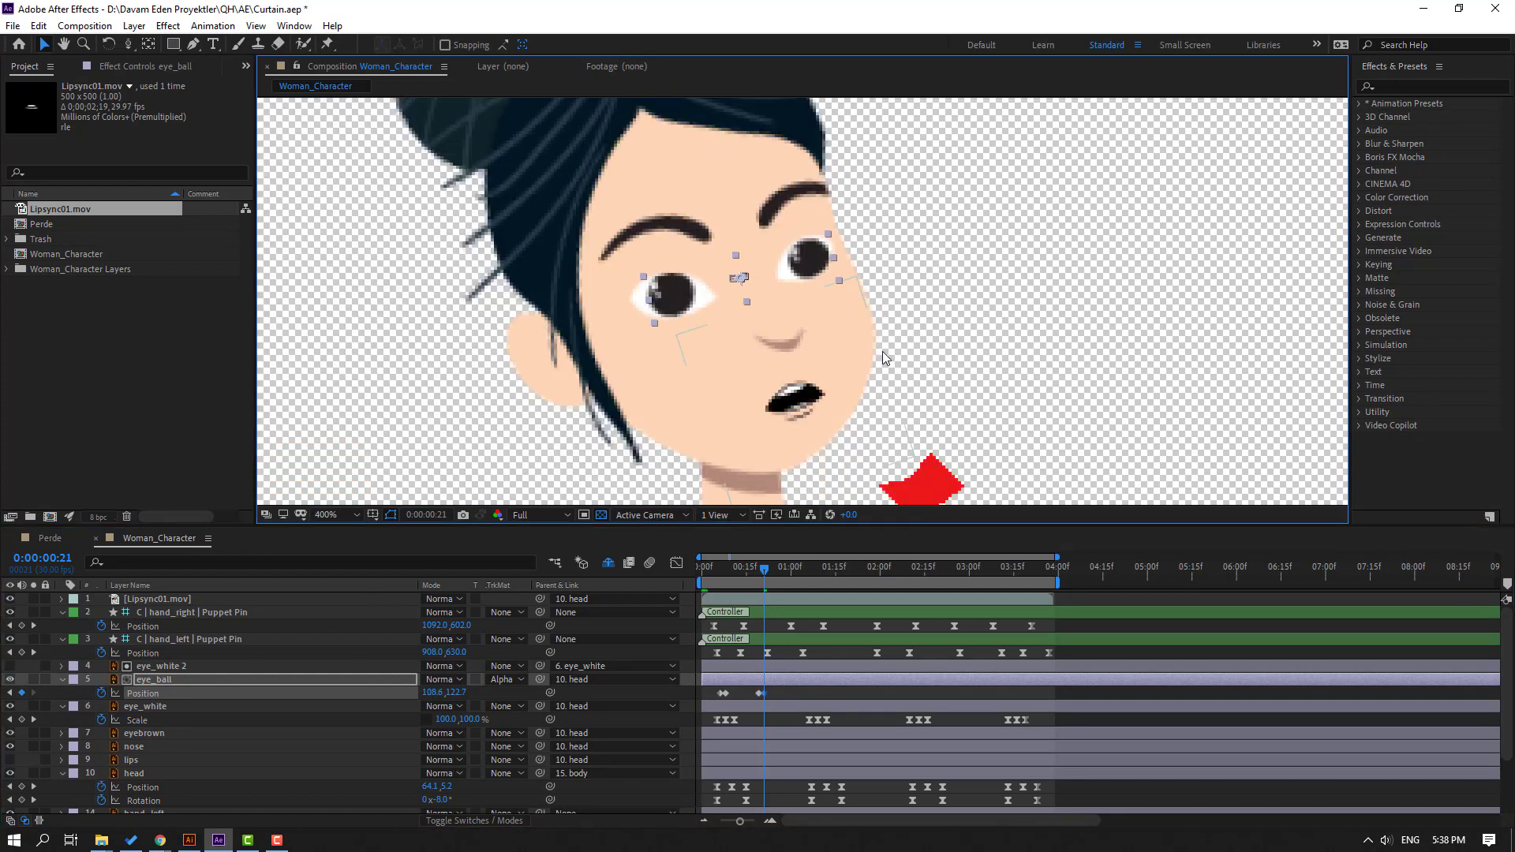
pyautogui.press(',')
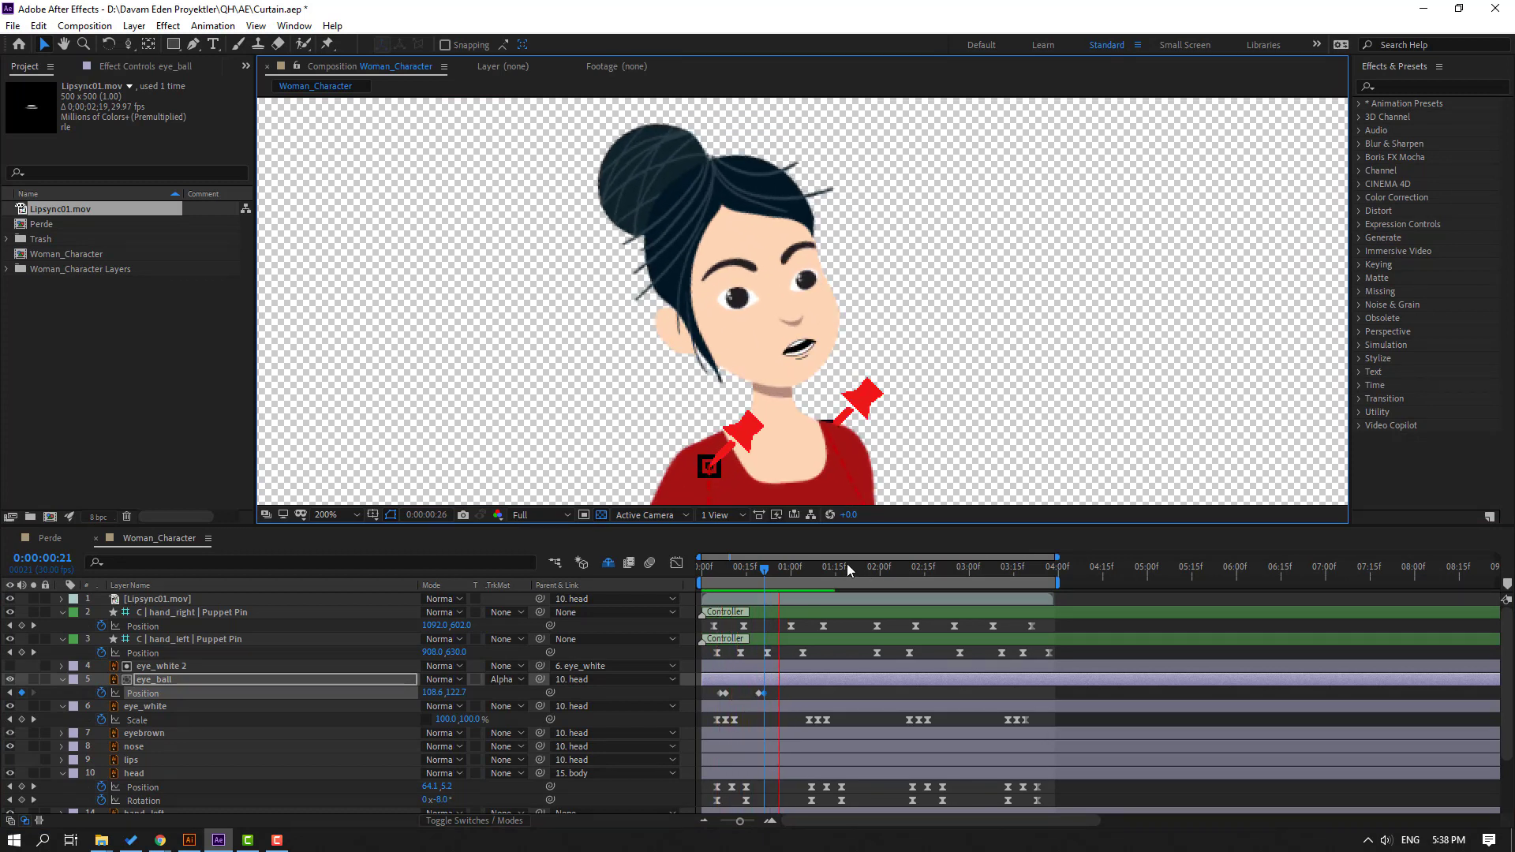
# Add an eye_ball position keyframe at 0:00:01:04 and move the eyeballs to about 105.4, 124.5 at 0:00:01:06
pyautogui.moveTo(766, 568); pyautogui.dragTo(802, 570)
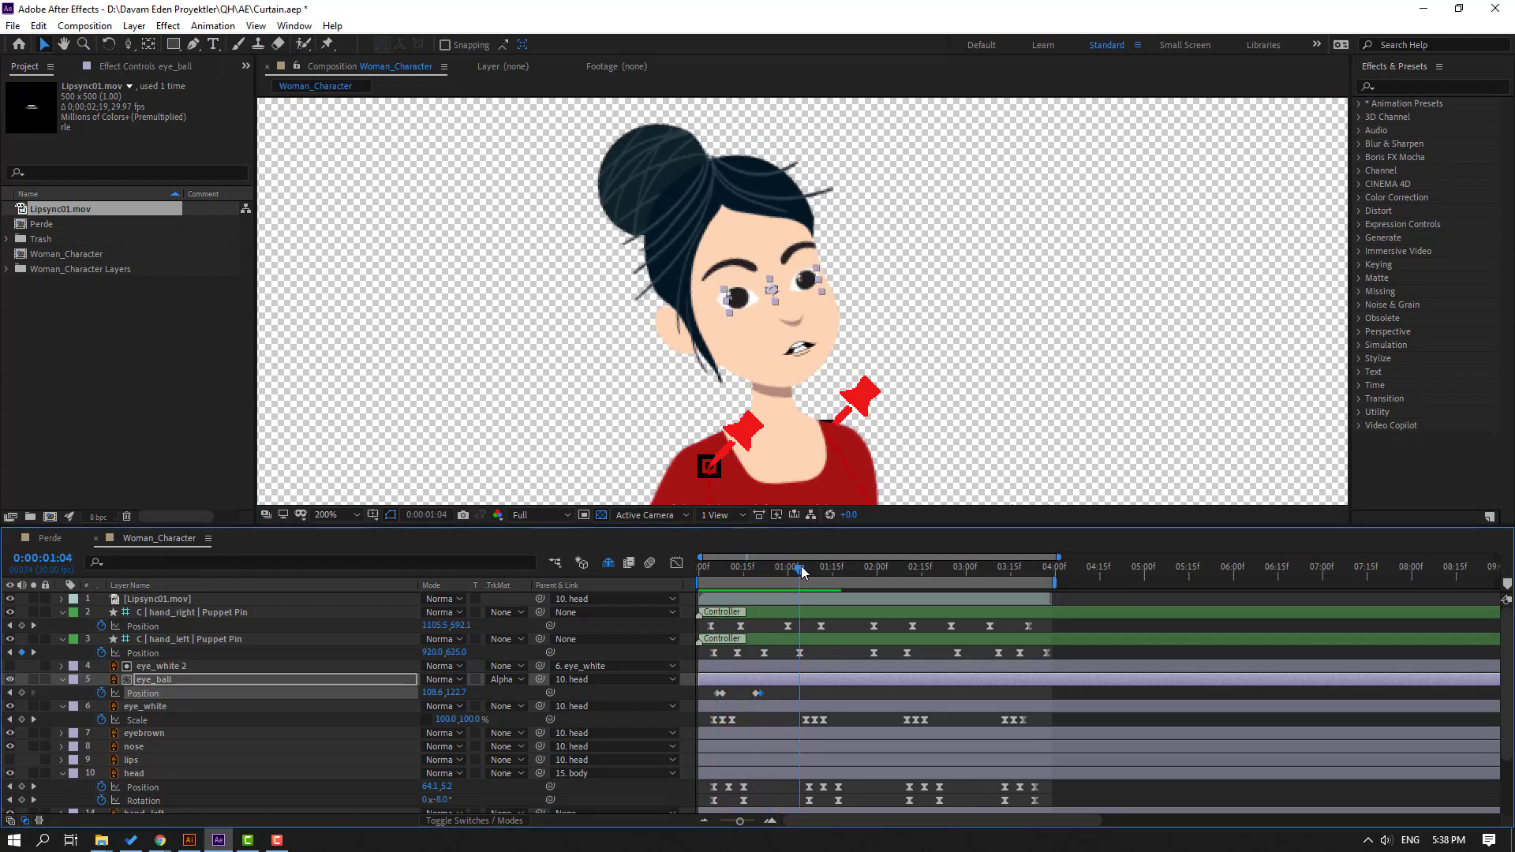
pyautogui.press('.')
pyautogui.click(21, 693)
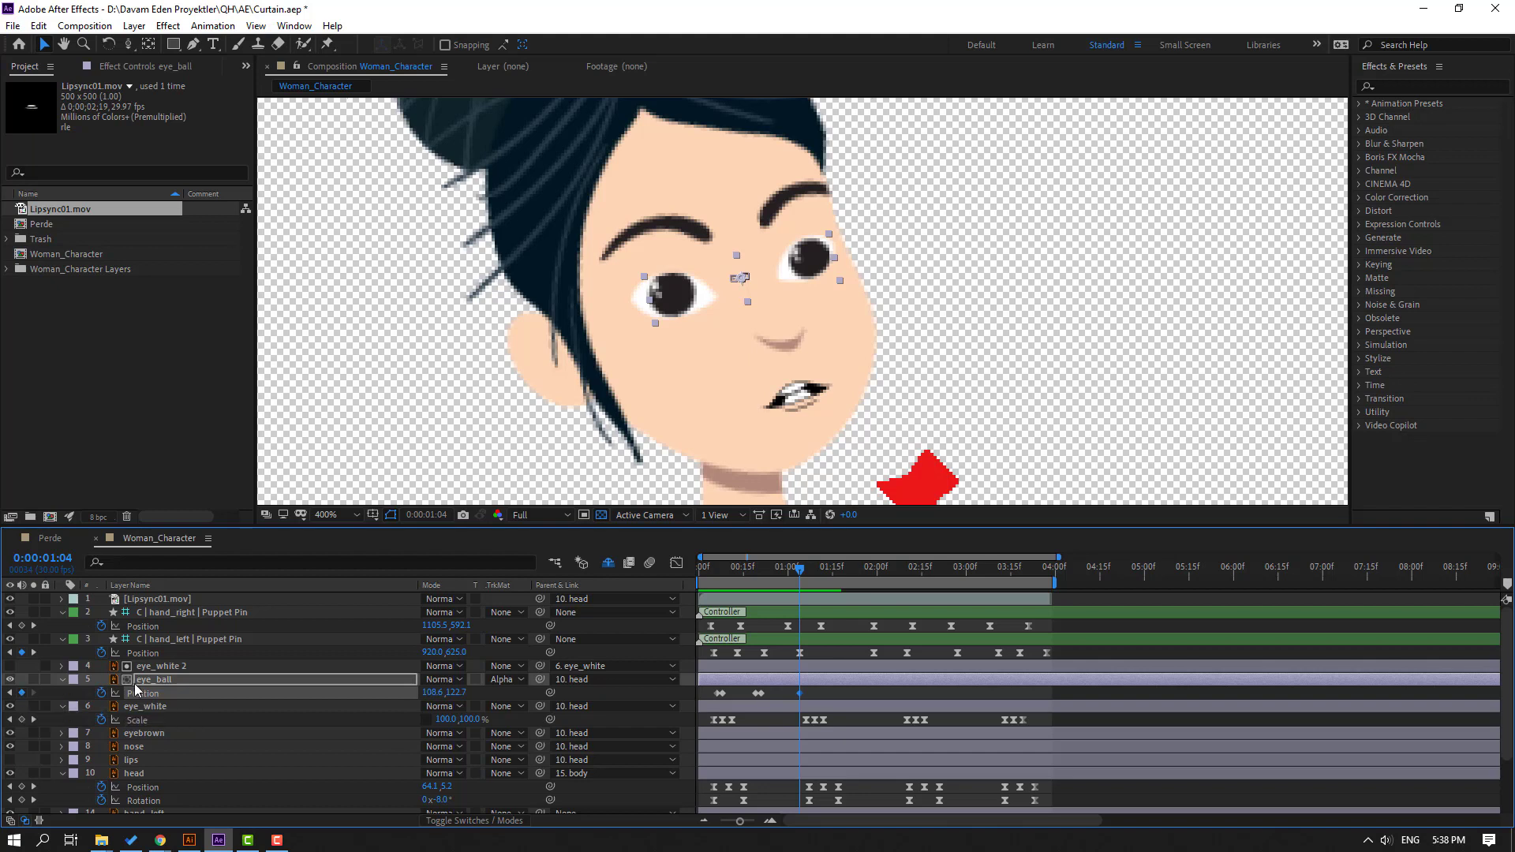
pyautogui.press('.')
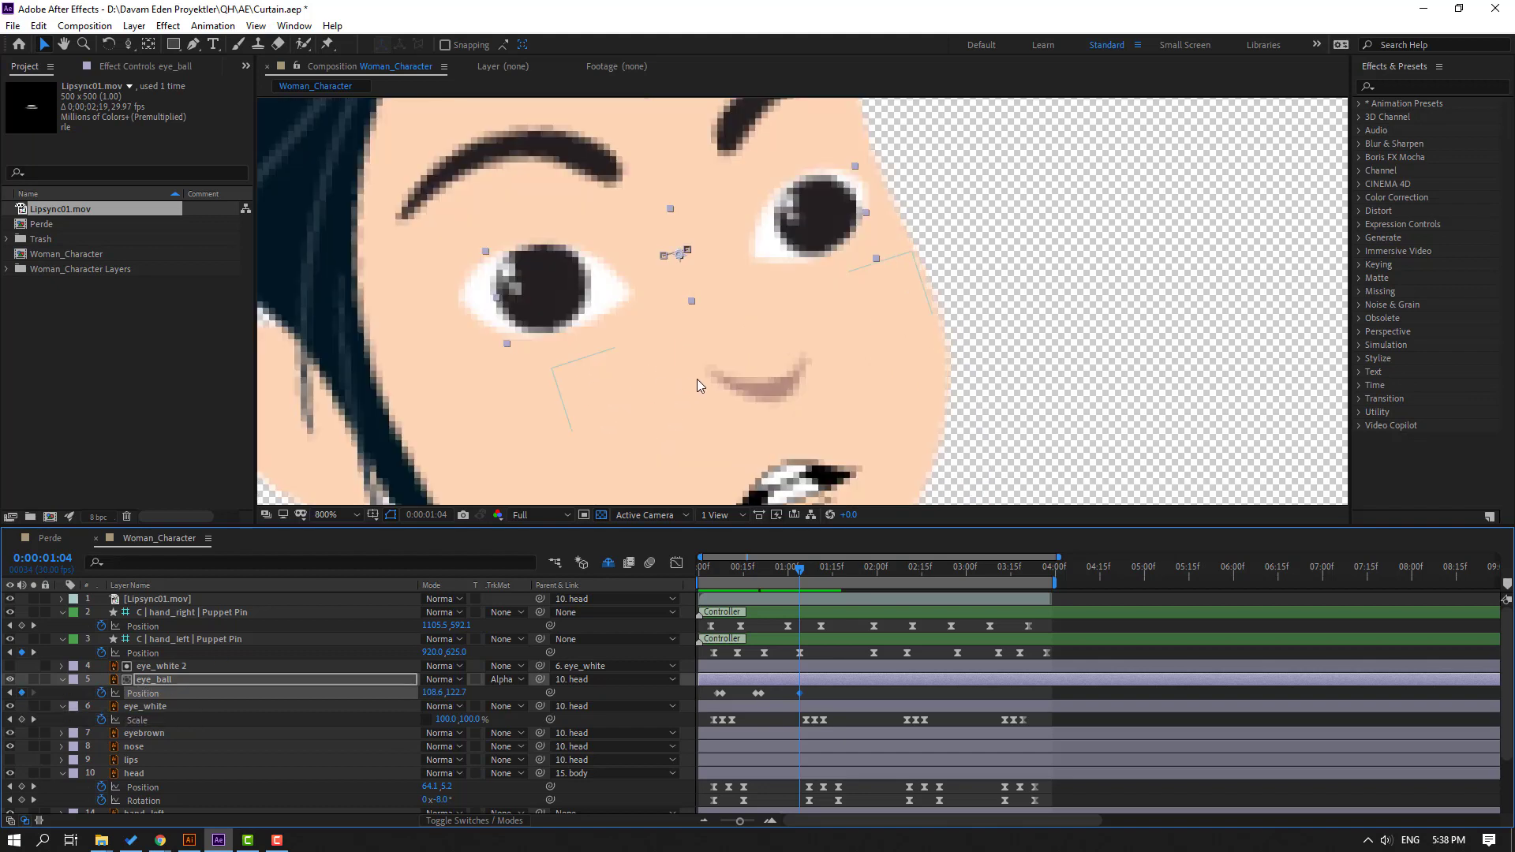
pyautogui.press('pagedown')
pyautogui.press('pagedown')
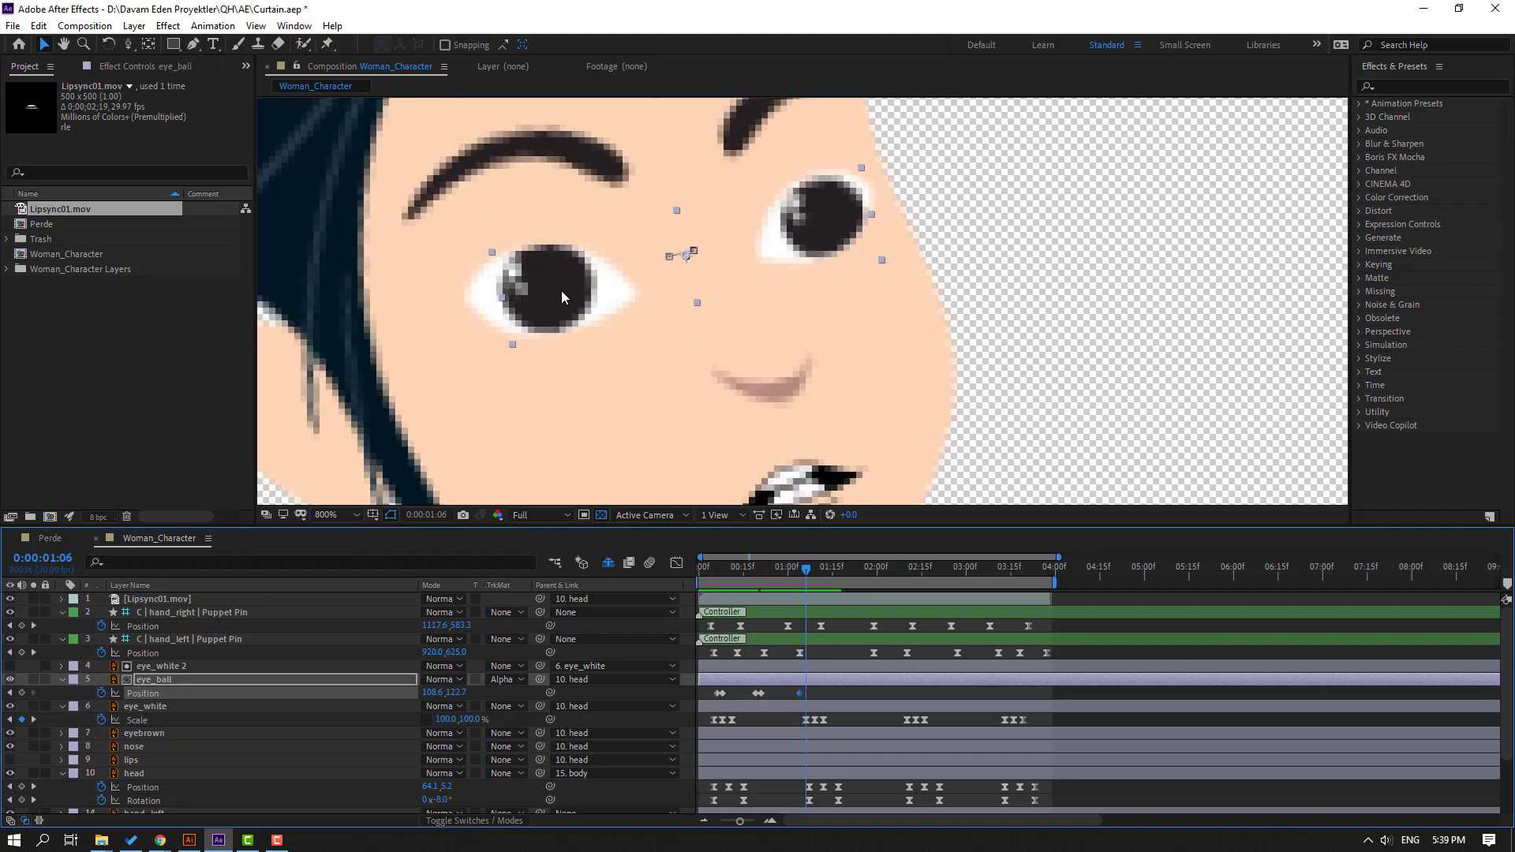
pyautogui.moveTo(561, 290); pyautogui.dragTo(542, 310)
pyautogui.press(',')
# Shift the eye_ball position keyframes at 0:00:01:04 and 0:00:01:06 a few frames later
pyautogui.moveTo(791, 569); pyautogui.dragTo(834, 572)
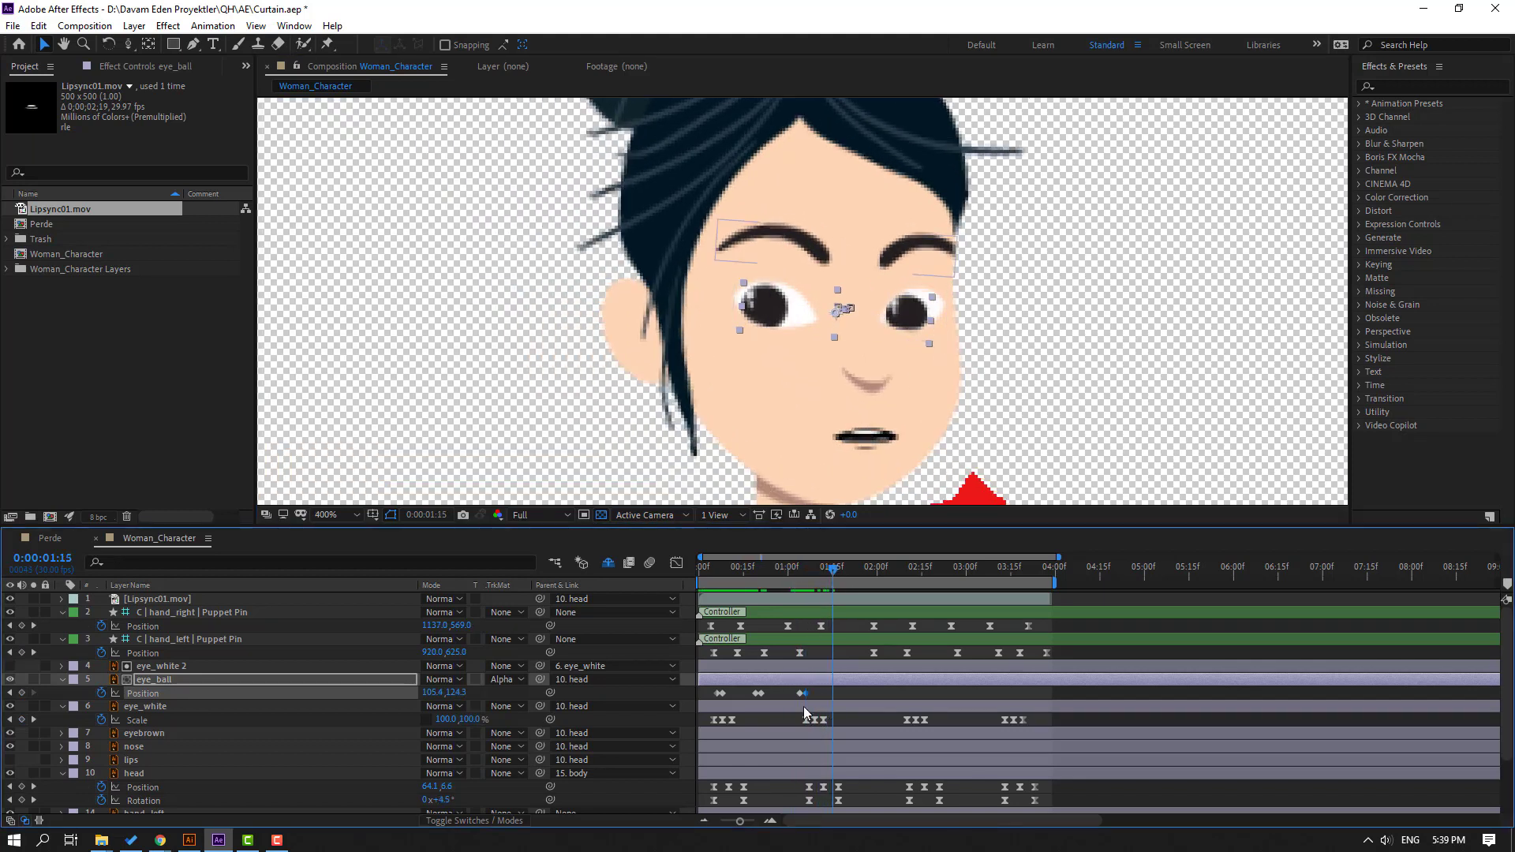
pyautogui.moveTo(803, 694); pyautogui.dragTo(813, 694)
pyautogui.click(792, 694)
# Add an eye_ball position keyframe at 0:00:01:20, move the eyeballs to about 108.3, 125.3 at 0:00:01:22, and play back the animation
pyautogui.moveTo(792, 571); pyautogui.dragTo(846, 576)
pyautogui.click(80, 680)
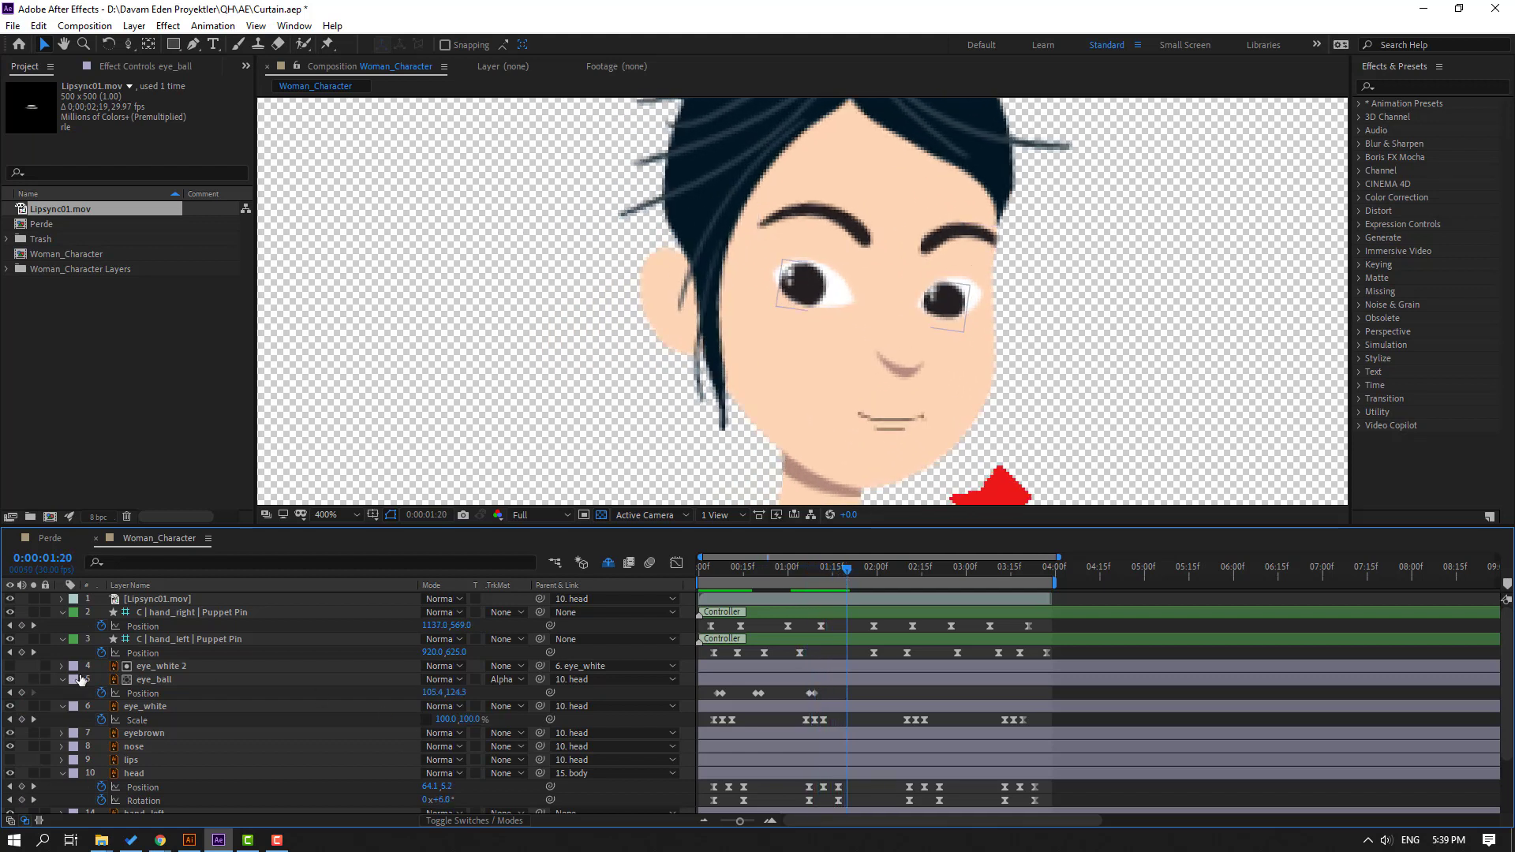
pyautogui.click(23, 692)
pyautogui.press('pagedown')
pyautogui.press('pagedown')
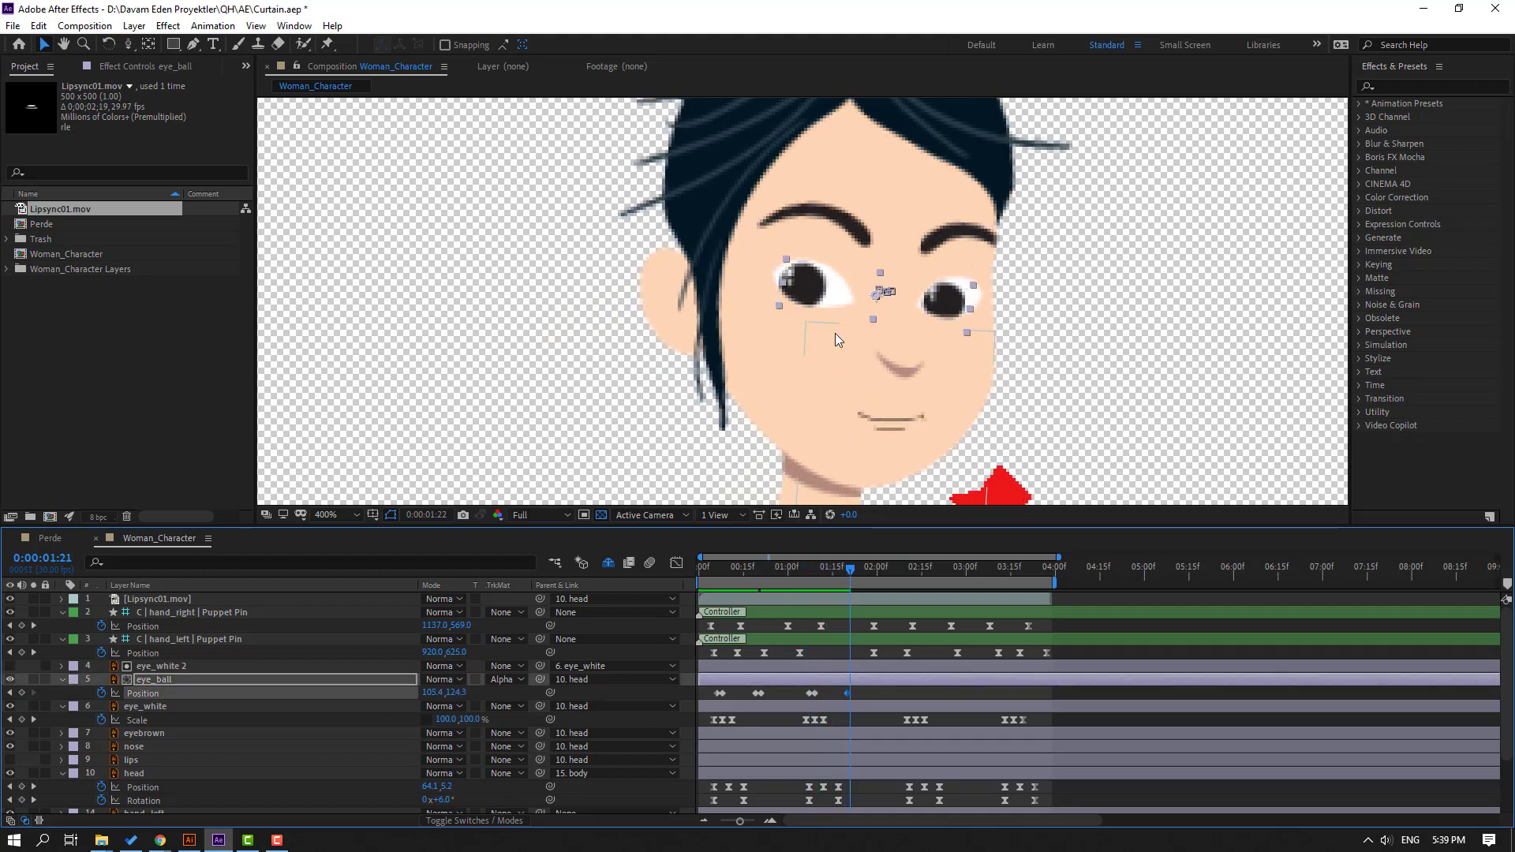
pyautogui.scroll(1, 796, 305)
pyautogui.moveTo(811, 300); pyautogui.dragTo(830, 304)
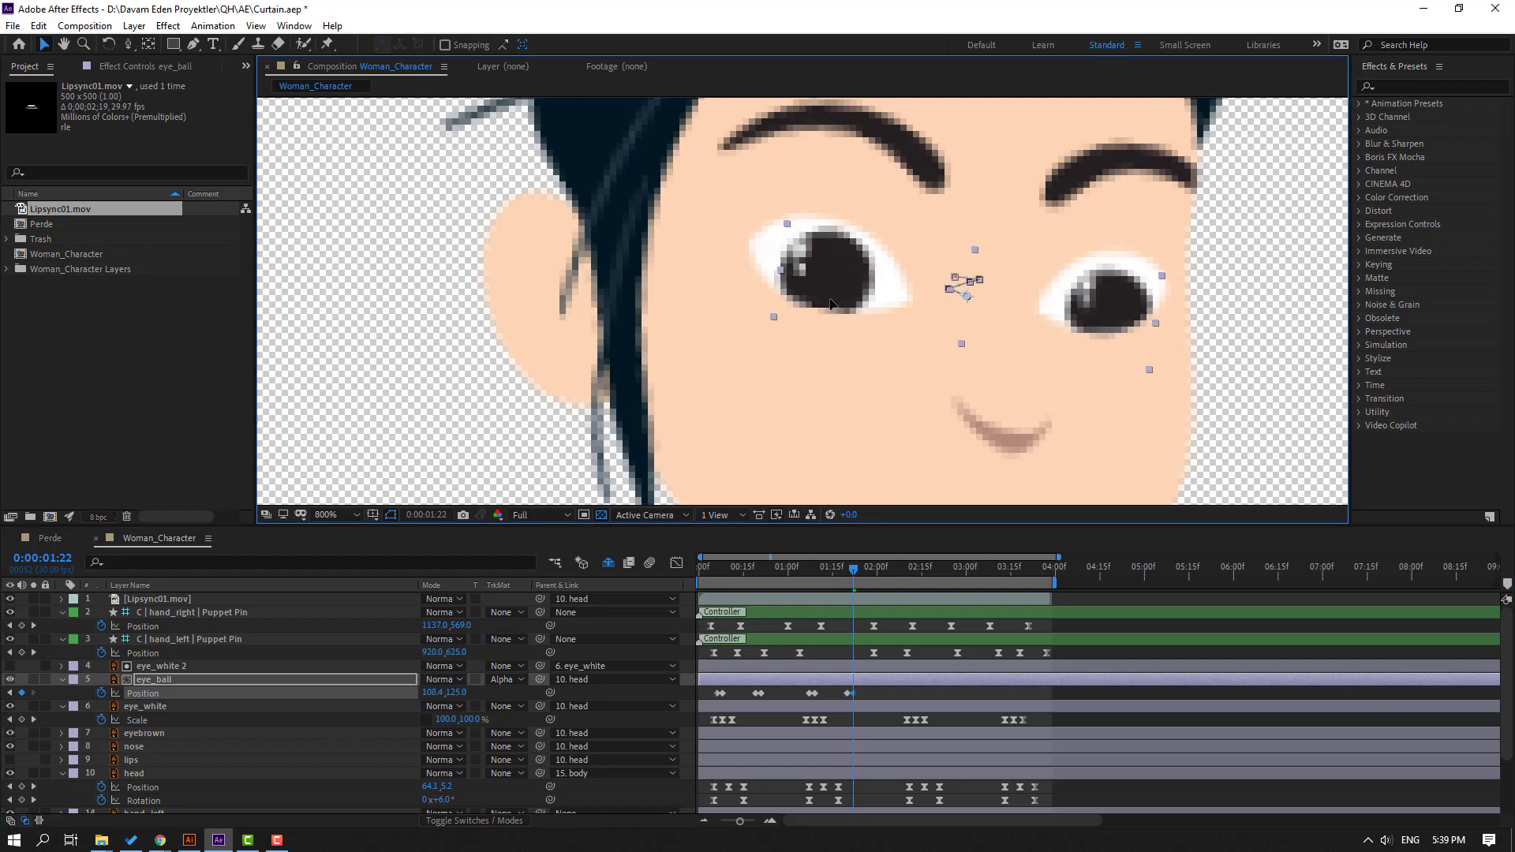
pyautogui.scroll(-6, 827, 300)
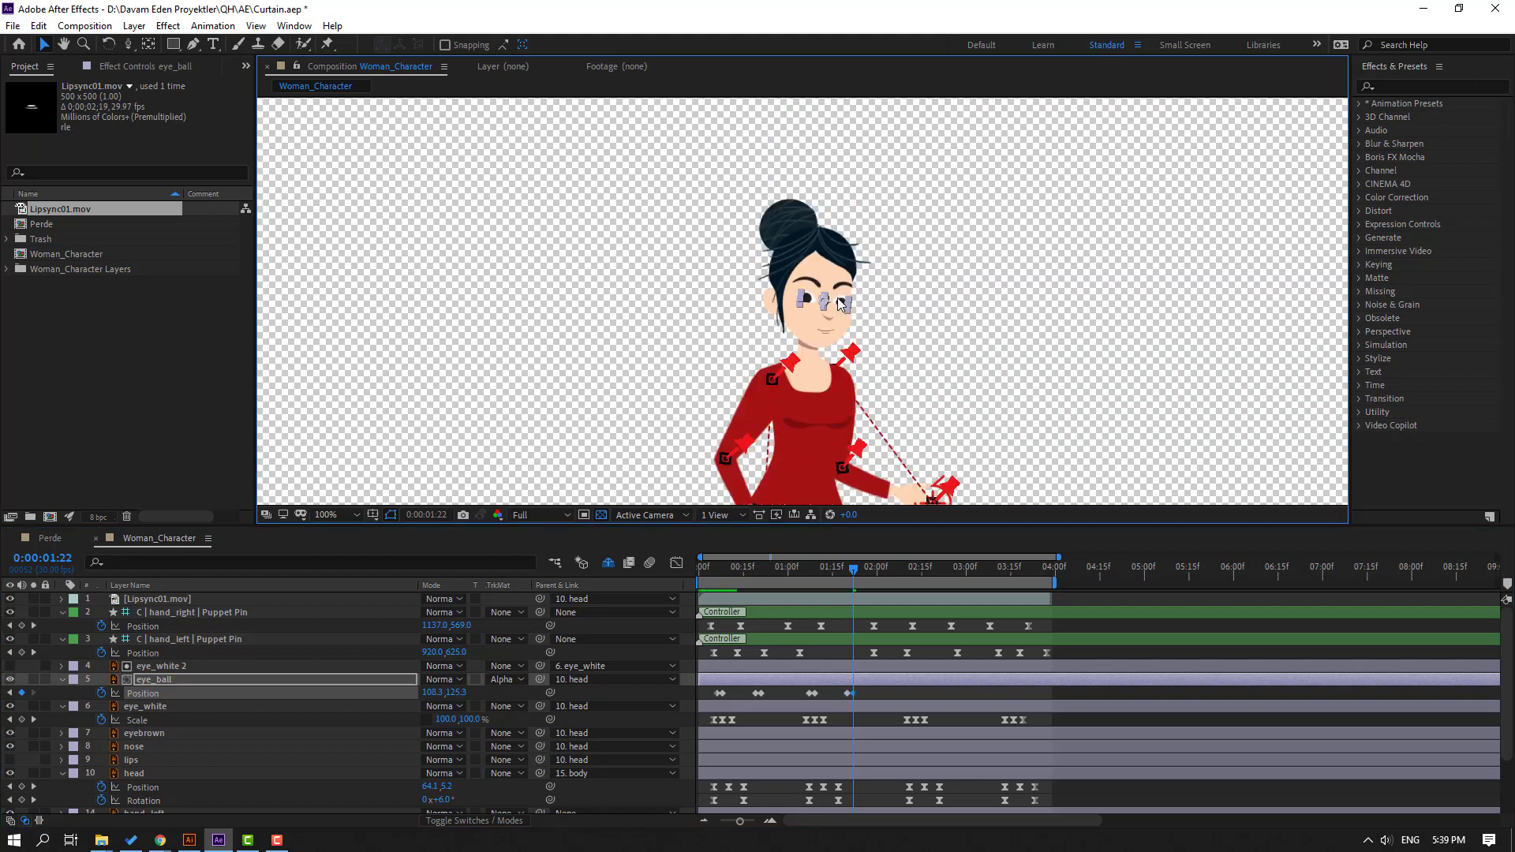
pyautogui.press('space')
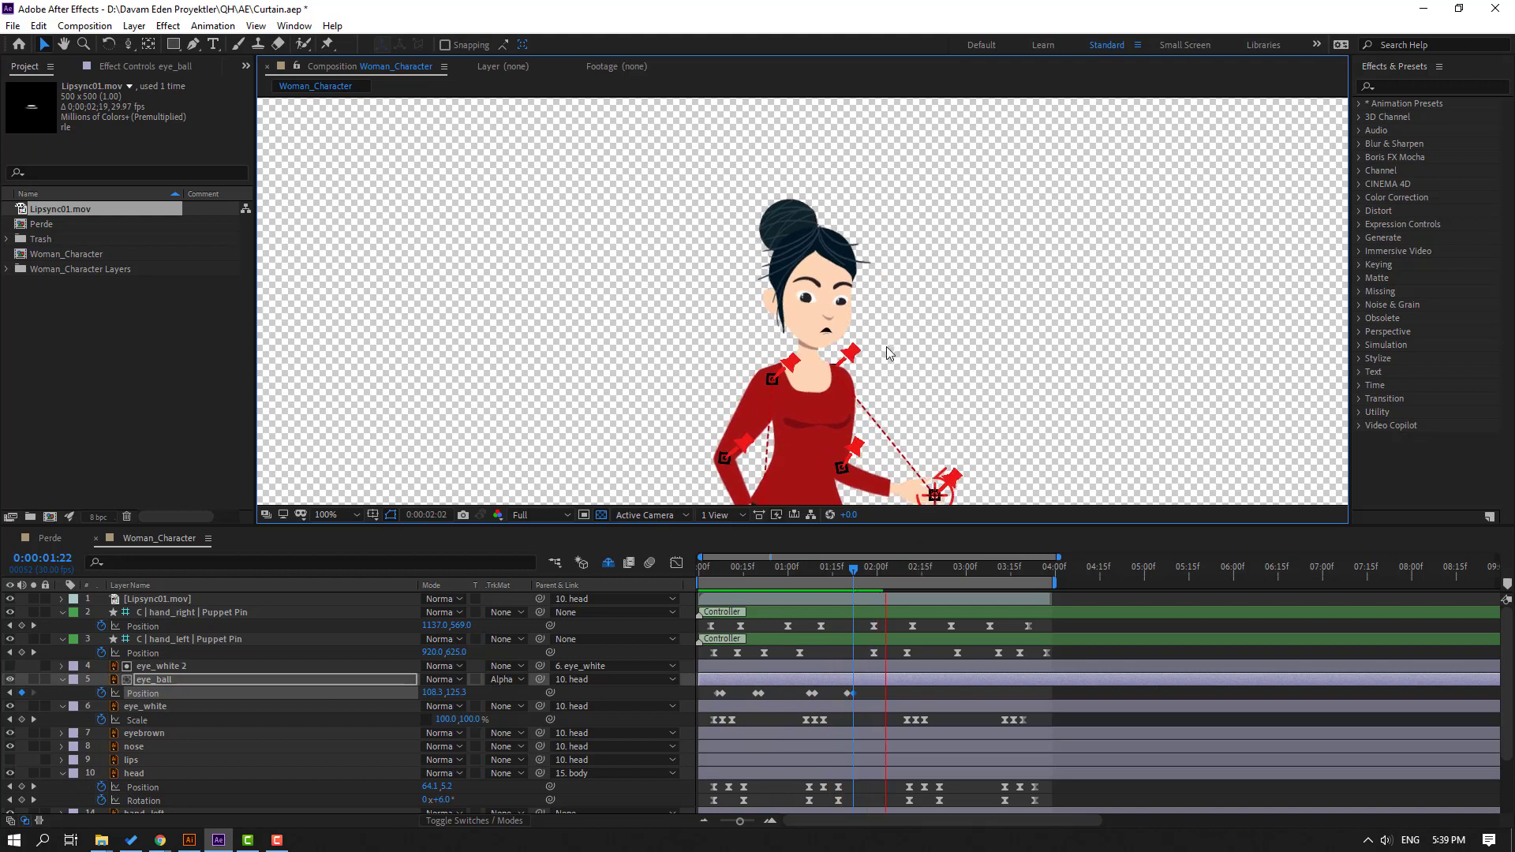
# Add an eye_ball position keyframe at 0:00:02:07 and move the eyeballs to about 108.7, 122.7 at 0:00:02:09
pyautogui.press('.')
pyautogui.moveTo(854, 565); pyautogui.dragTo(897, 565)
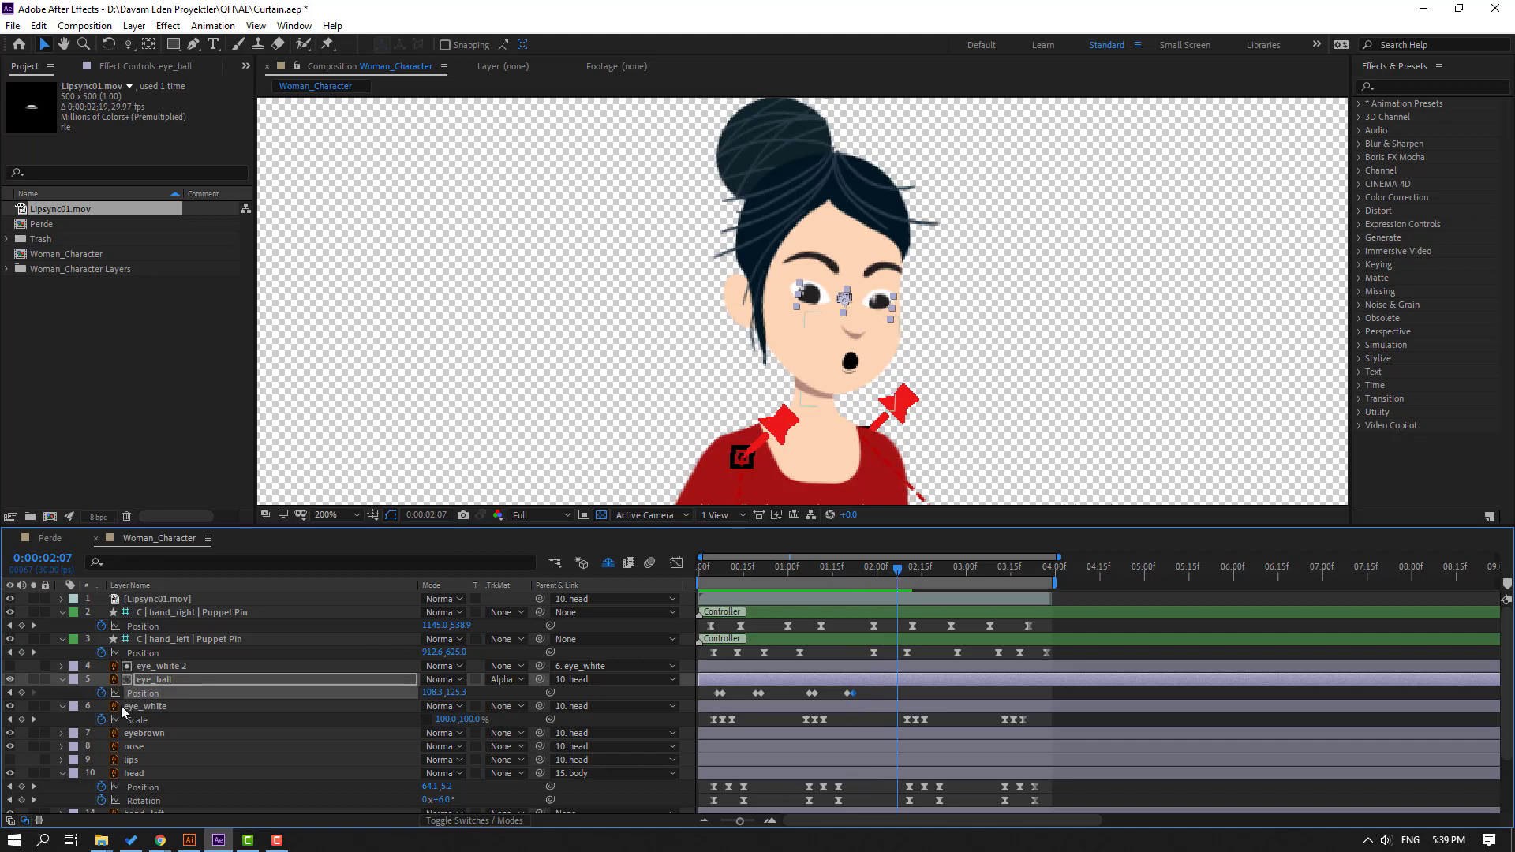
pyautogui.press('.')
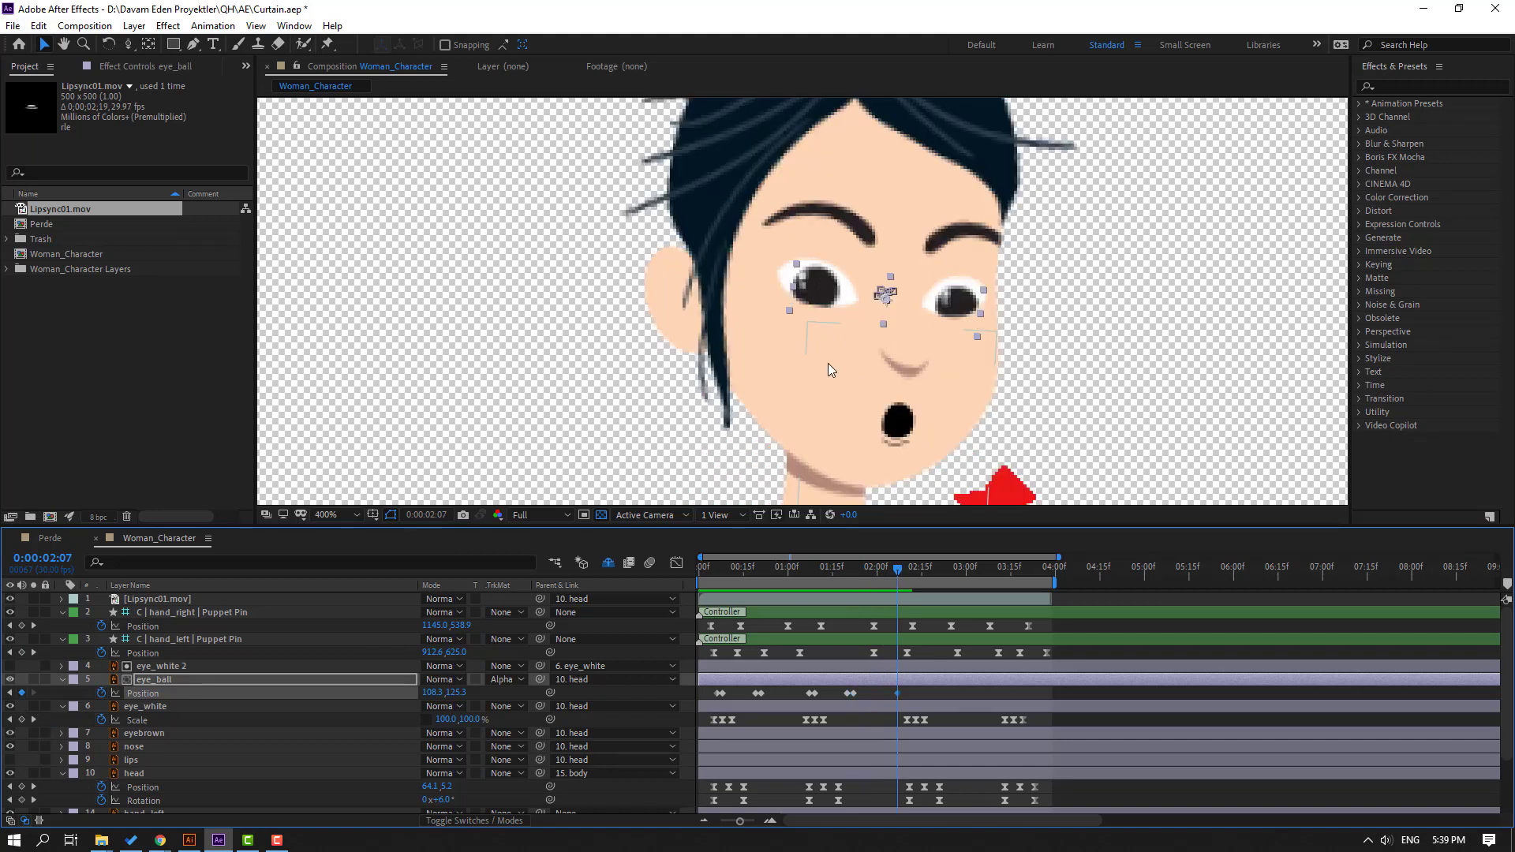
pyautogui.press('pagedown')
pyautogui.press('pagedown')
pyautogui.moveTo(803, 309); pyautogui.dragTo(809, 296)
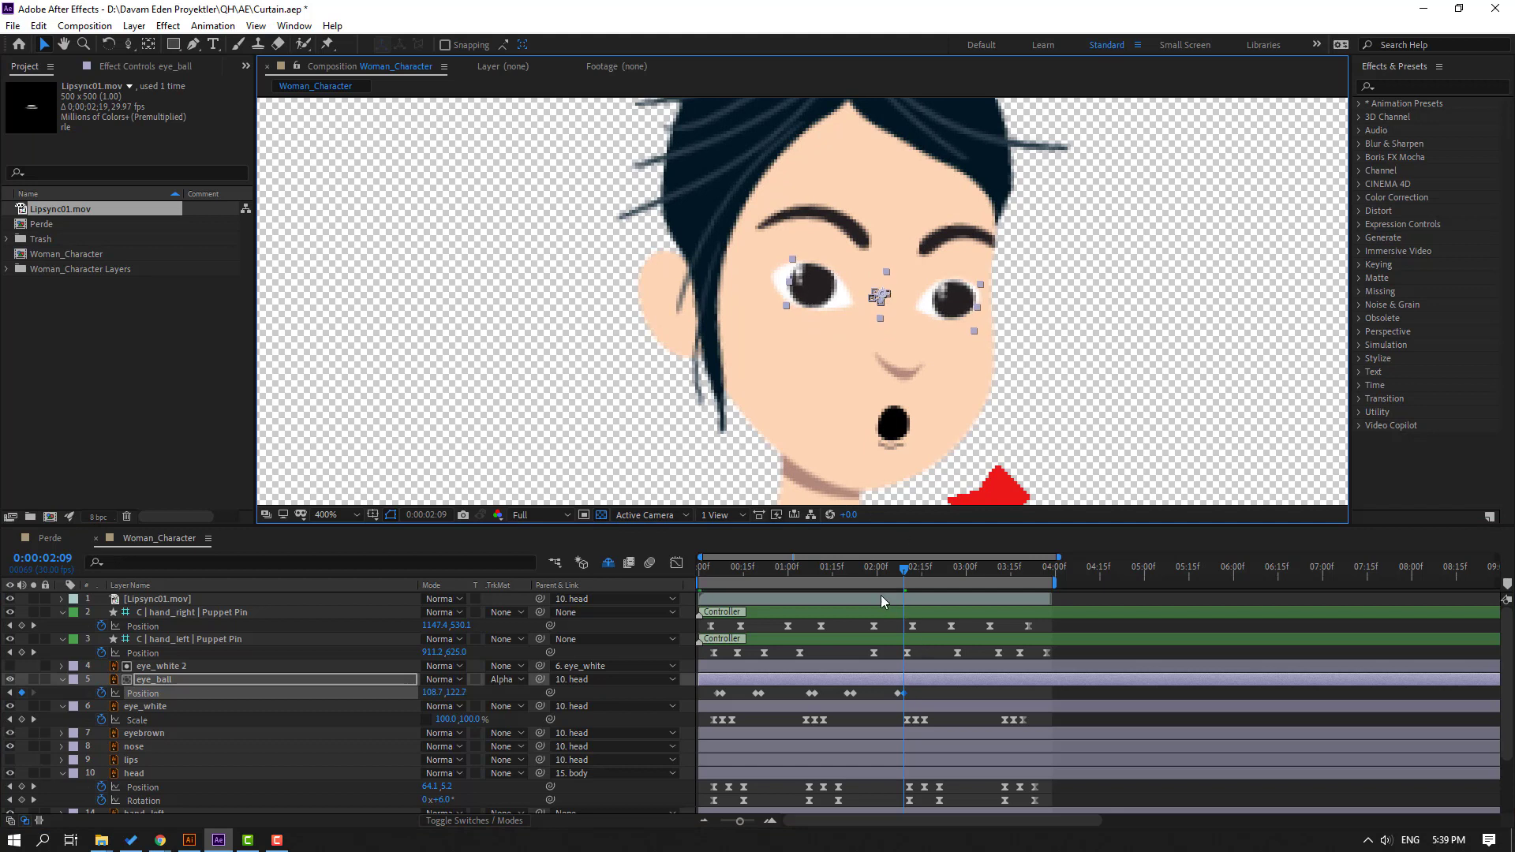
# Shift the eye_ball position keyframes at 0:00:02:07 and 0:00:02:09 about five frames later and play back the animation
pyautogui.moveTo(888, 566); pyautogui.dragTo(935, 569)
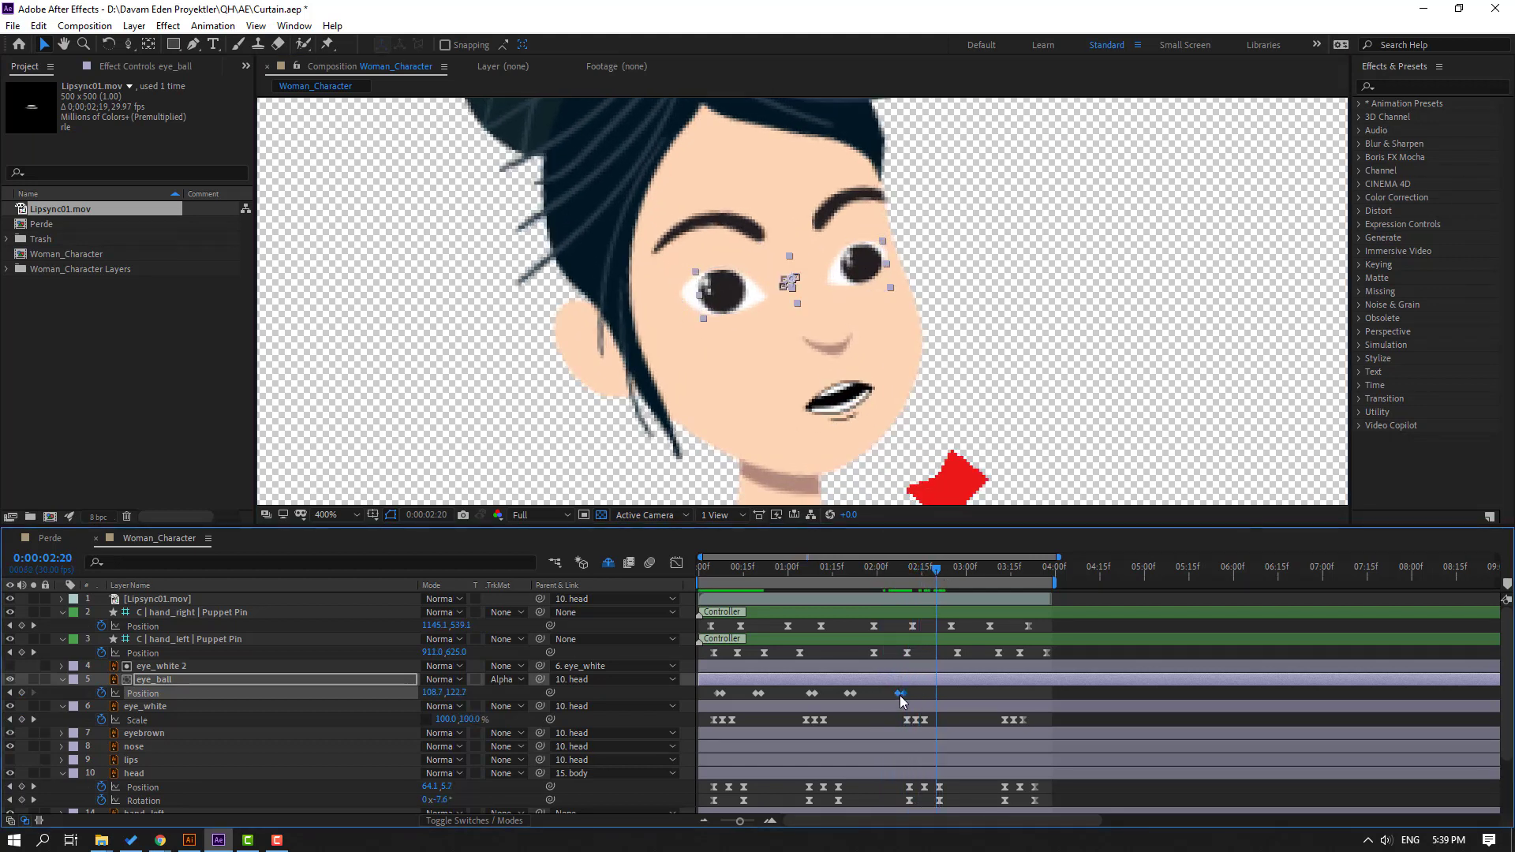
pyautogui.moveTo(907, 692); pyautogui.dragTo(916, 693)
pyautogui.click(901, 565)
pyautogui.press('space')
pyautogui.press('/')
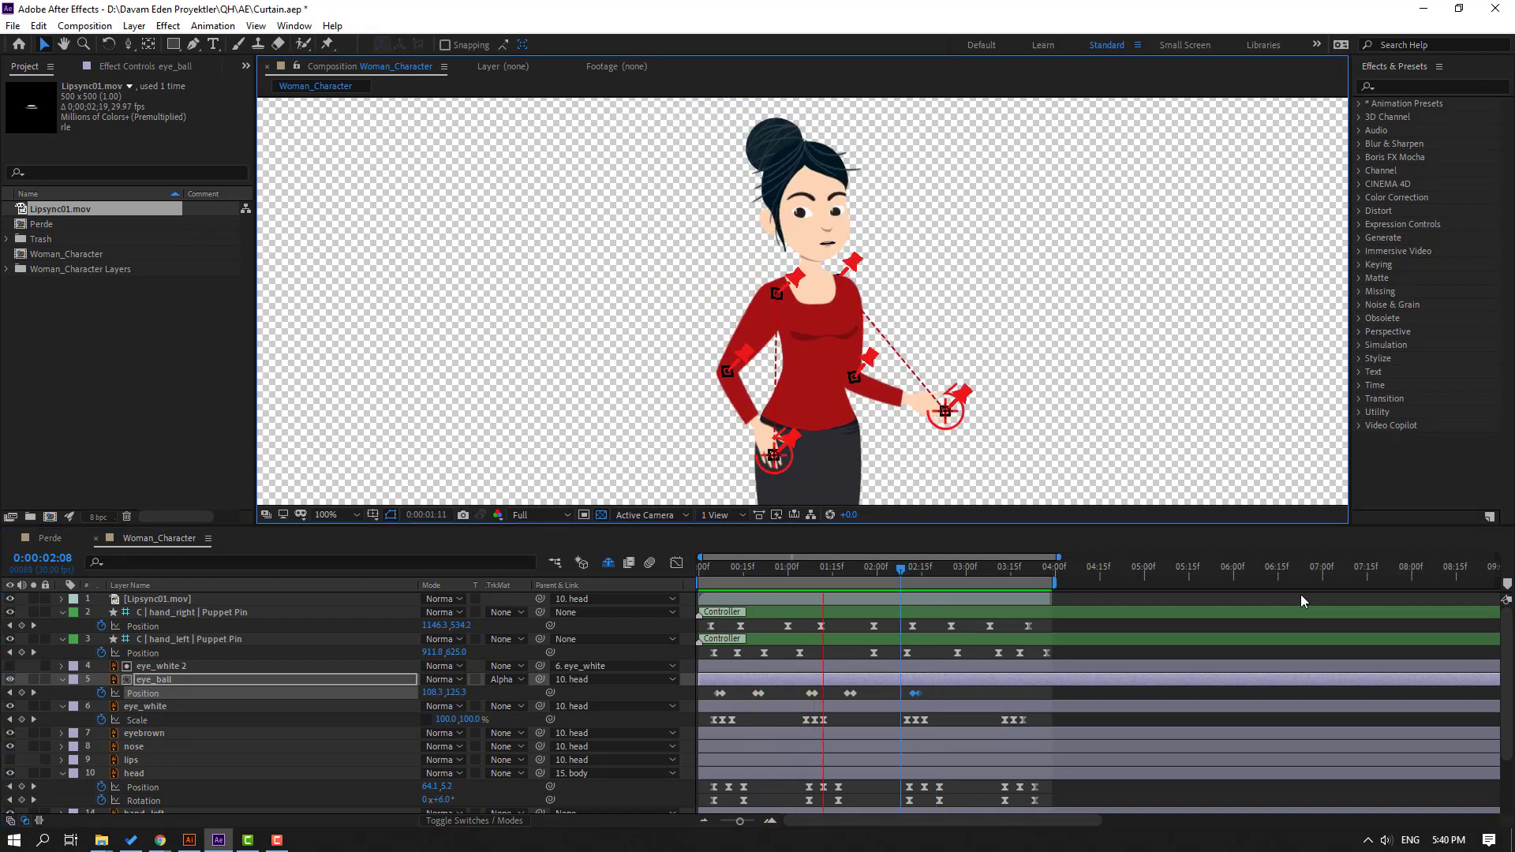